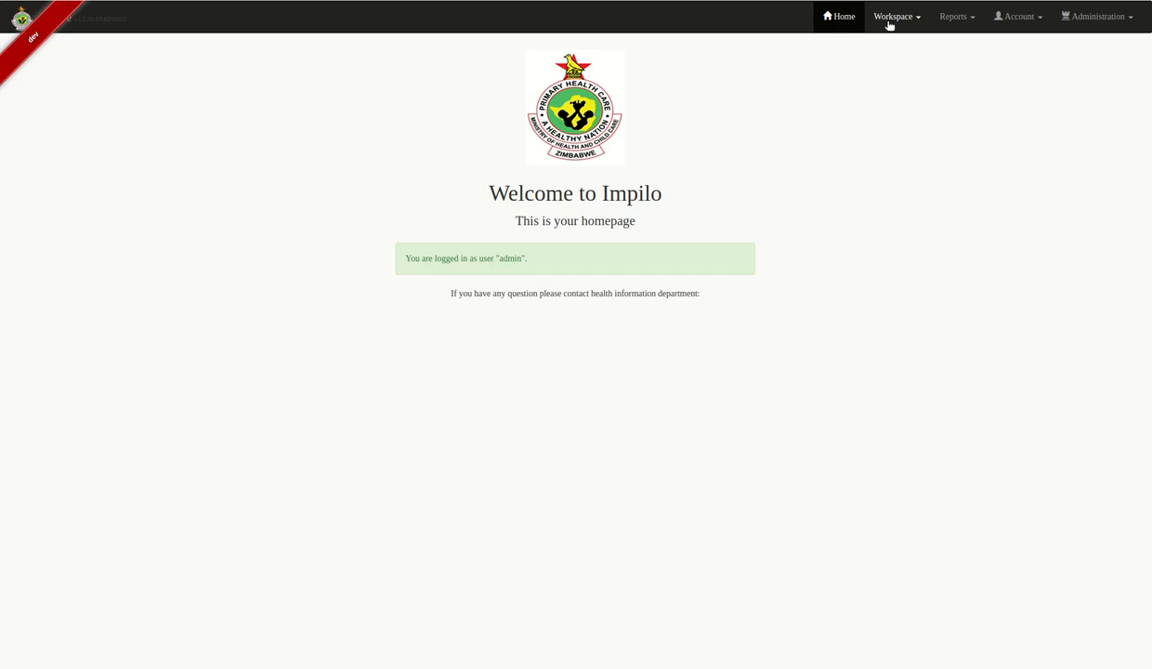
# - In Patient Reception, enter the patient's full name and restrict the search to Male
pyautogui.click(889, 25)
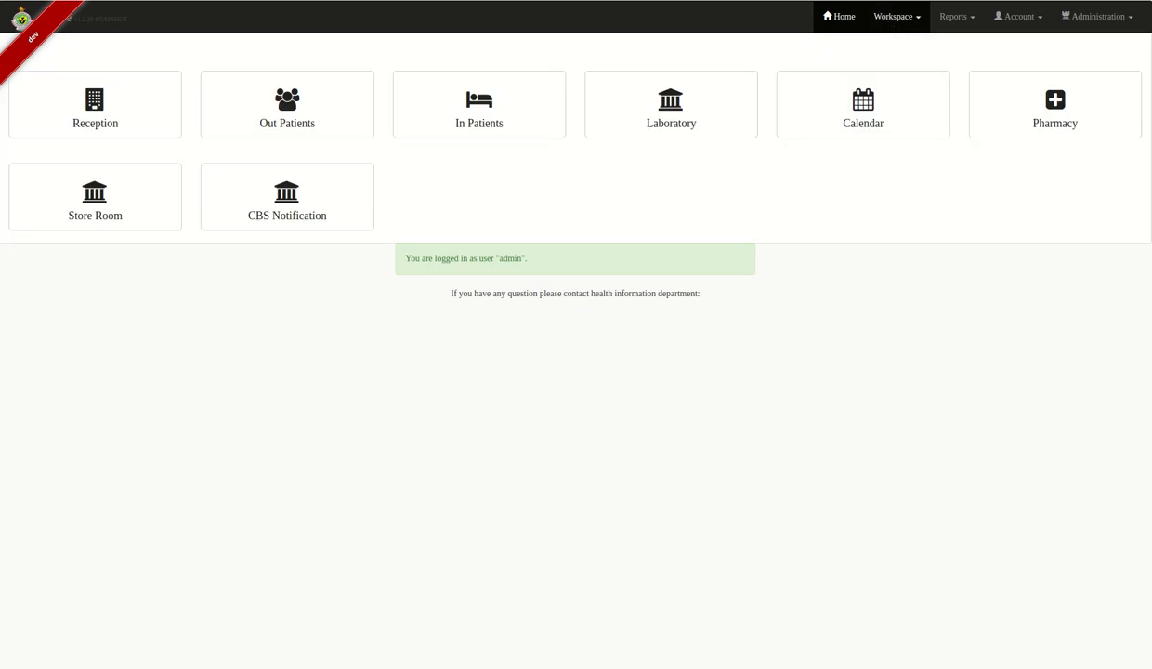
pyautogui.click(113, 120)
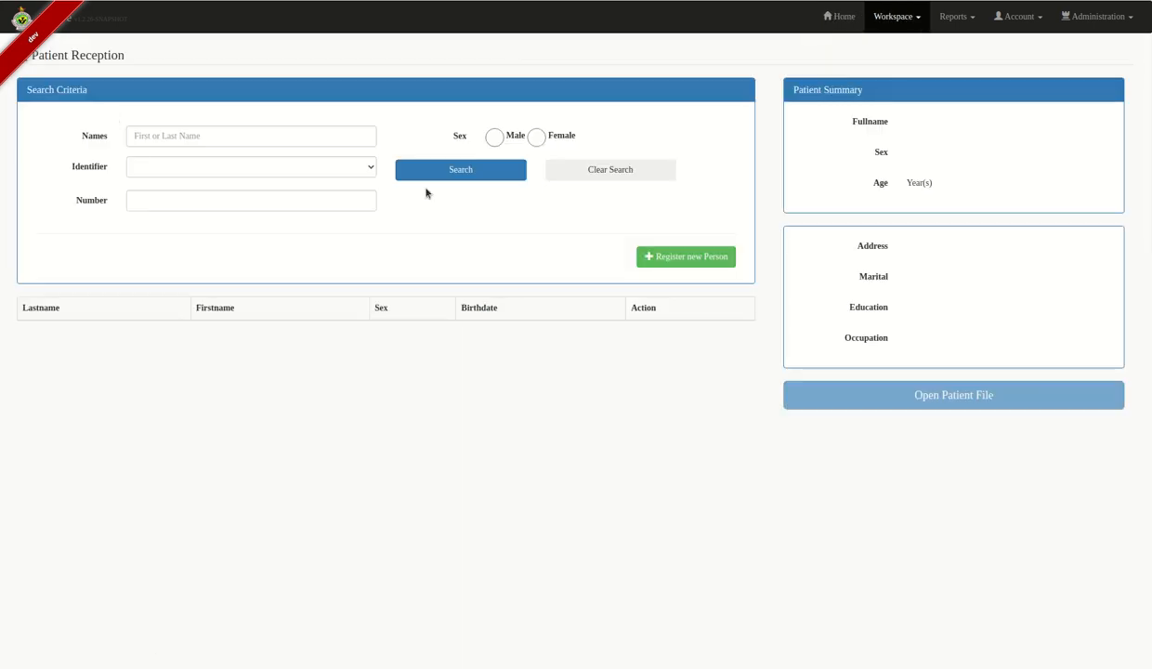
pyautogui.click(223, 139)
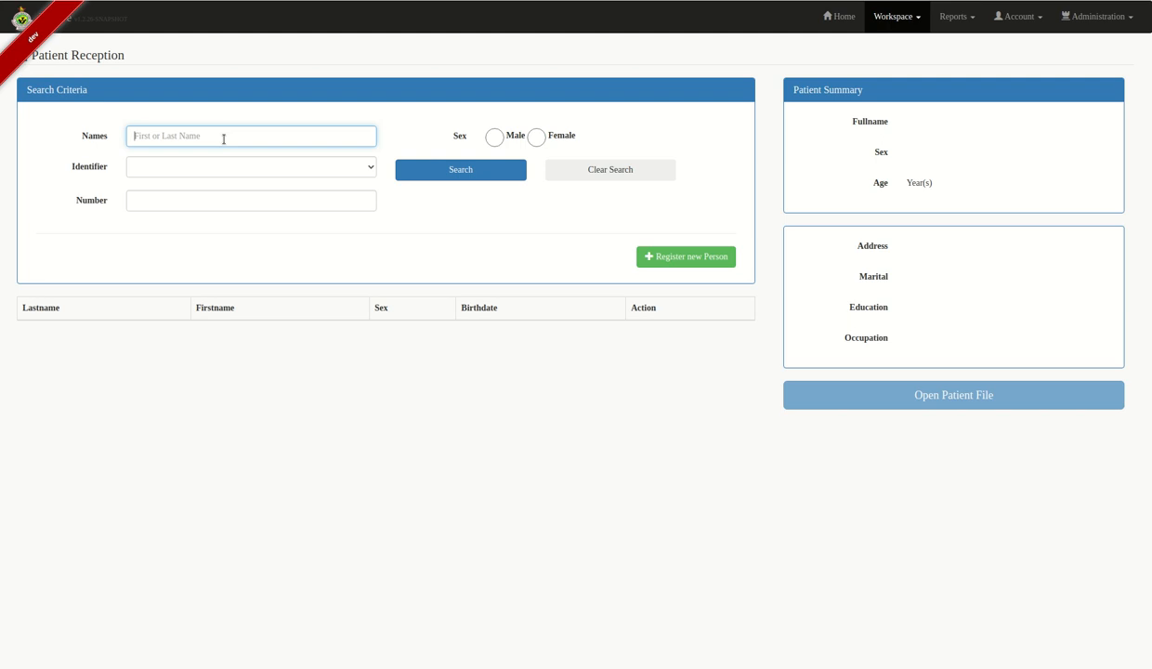
pyautogui.click(496, 138)
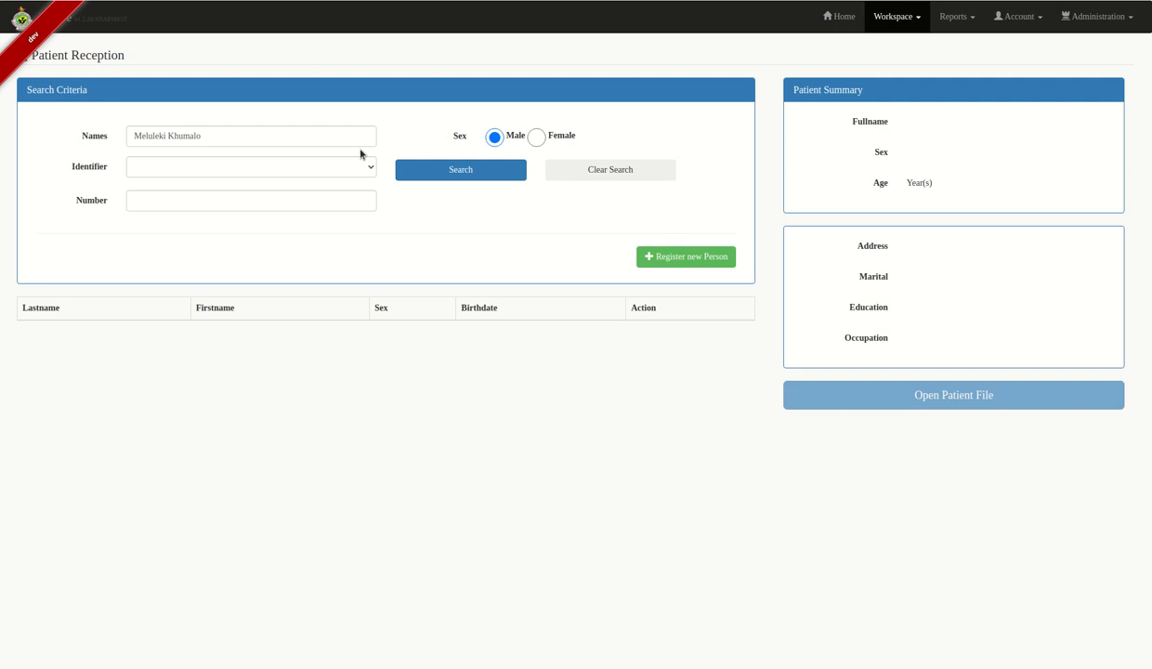
# - Search without choosing an identifier type and dismiss the No record found message
pyautogui.click(177, 167)
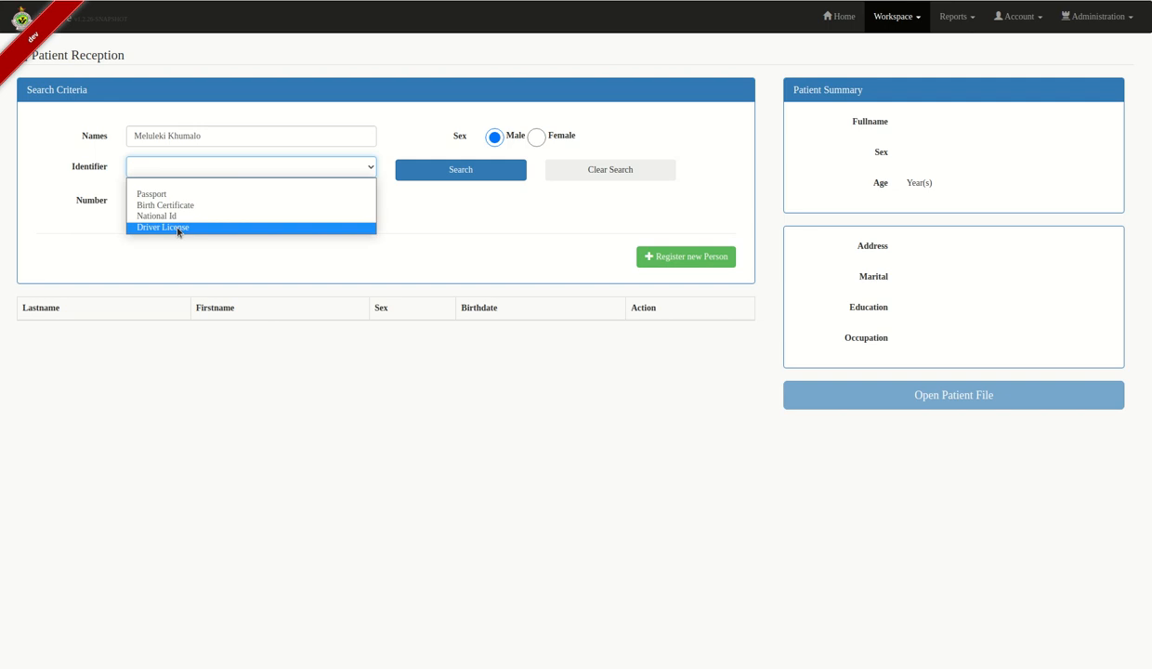
pyautogui.click(524, 228)
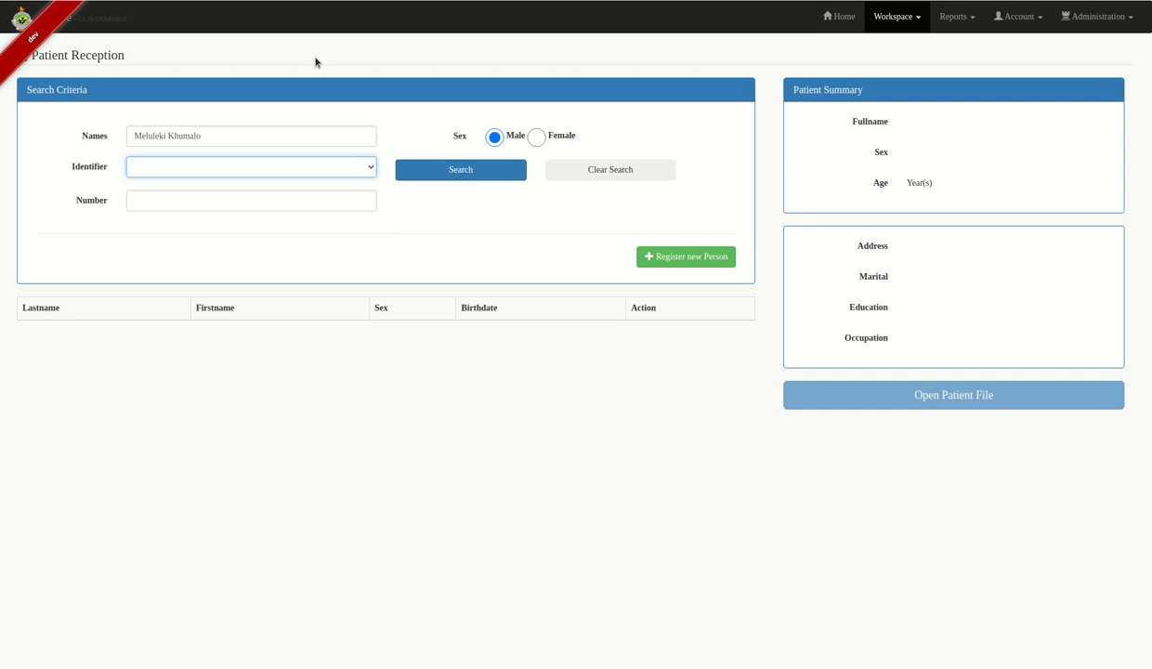
pyautogui.click(261, 166)
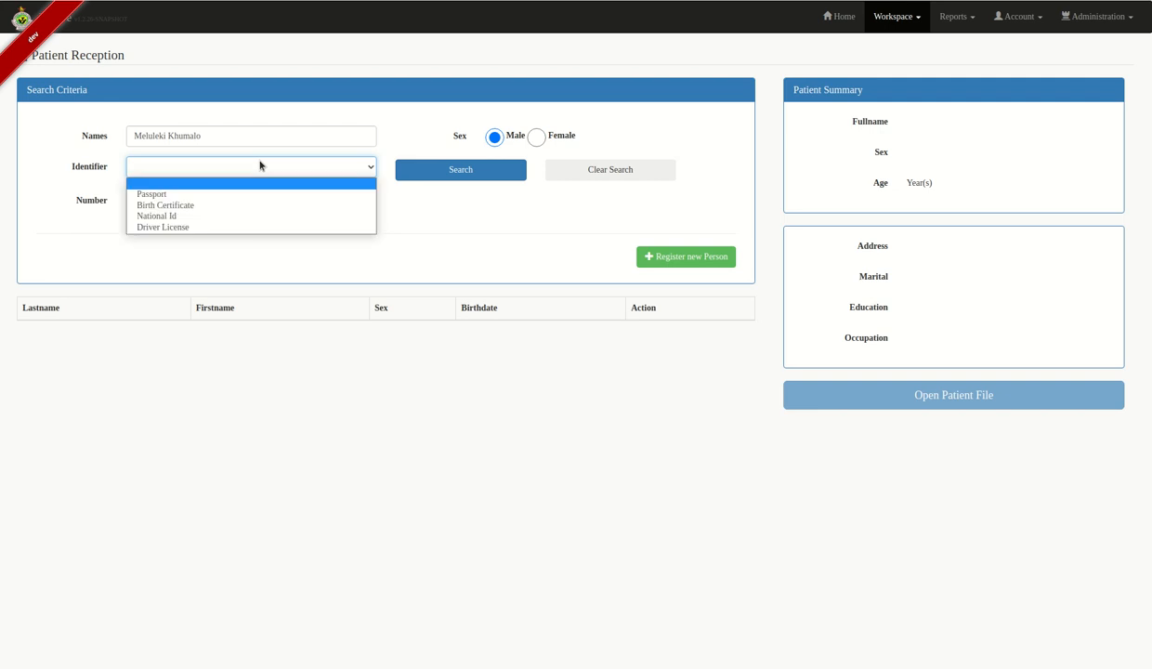
pyautogui.click(415, 203)
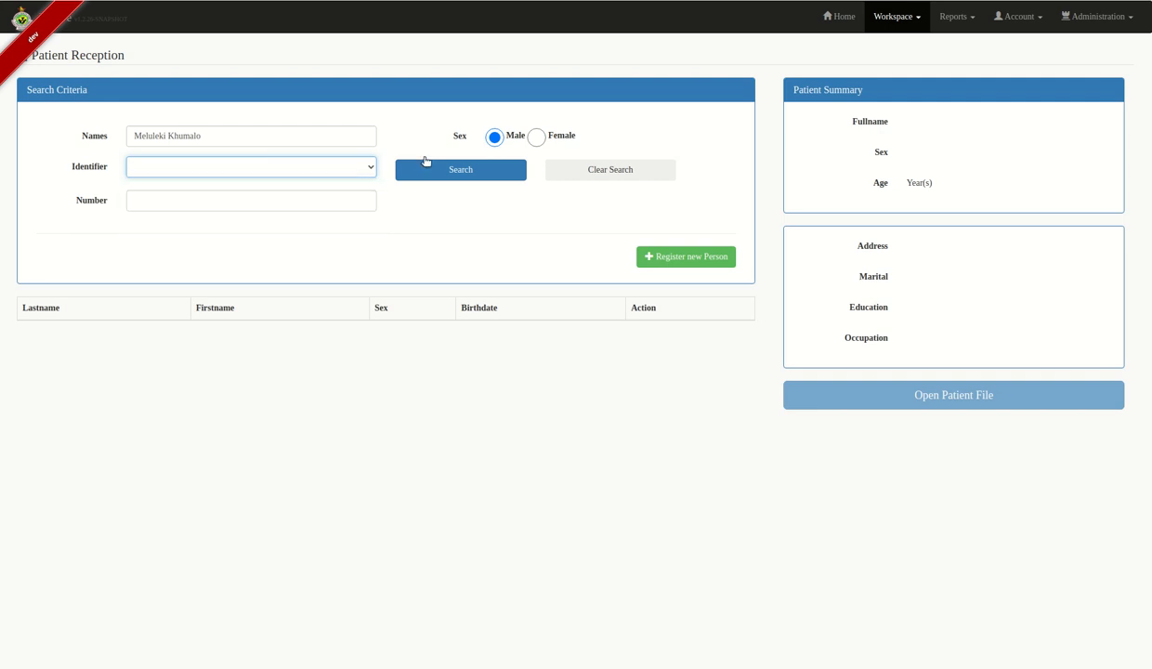
pyautogui.click(498, 176)
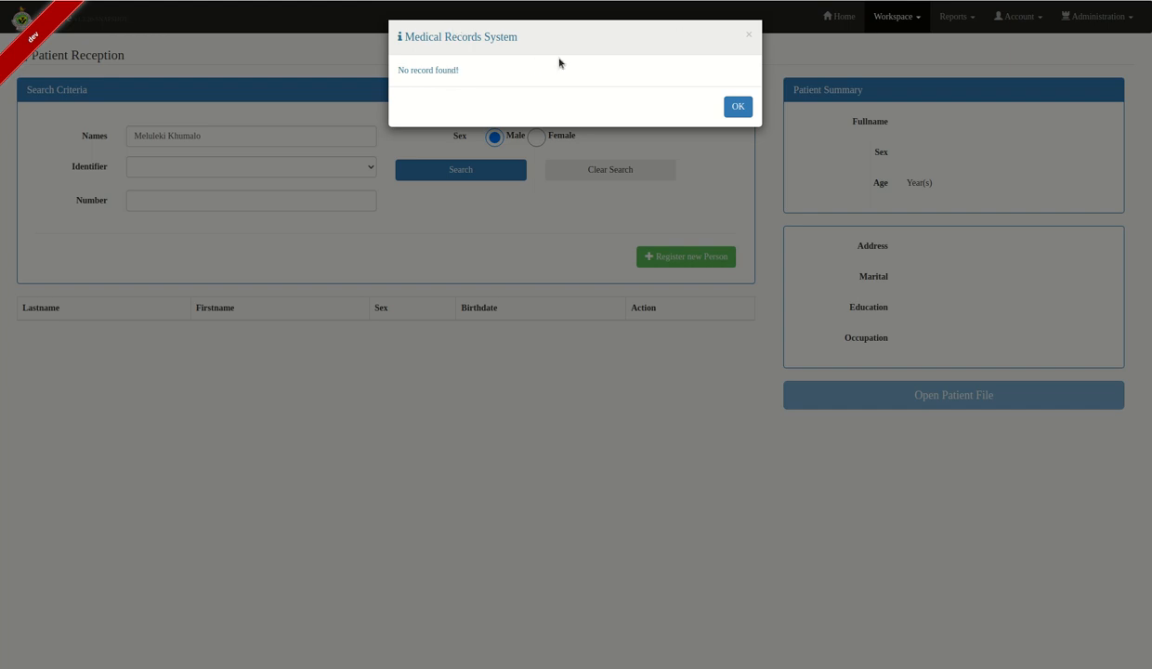
pyautogui.click(730, 105)
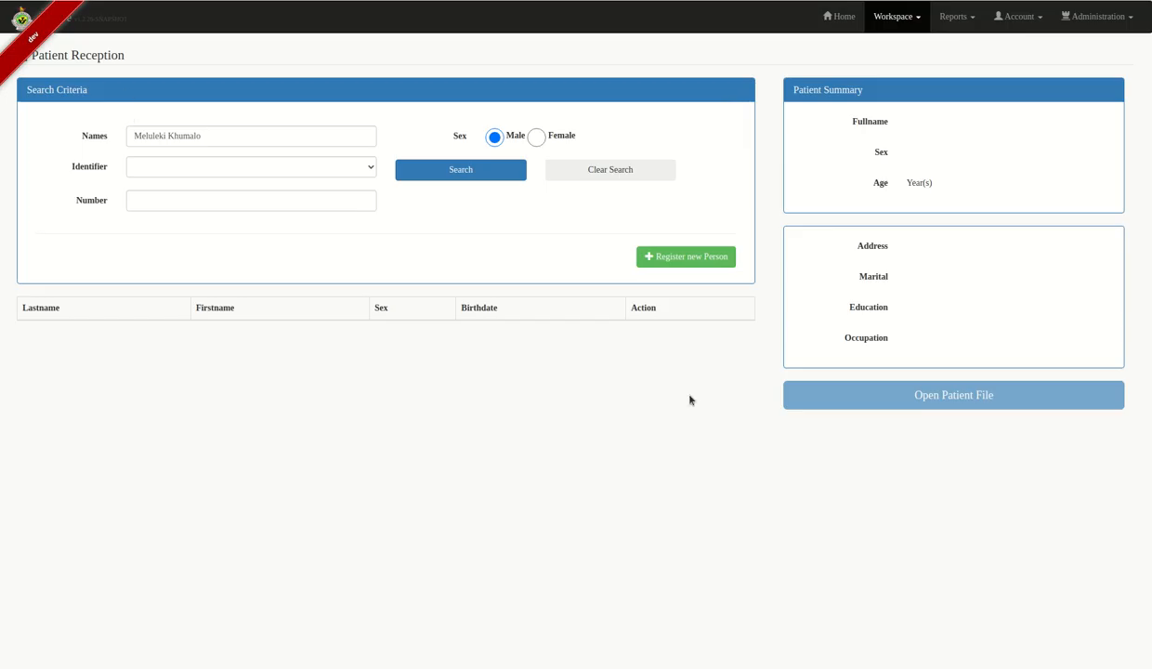
# - Start a new-person registration, splitting the patient's name into Last Name and First Name
pyautogui.click(708, 258)
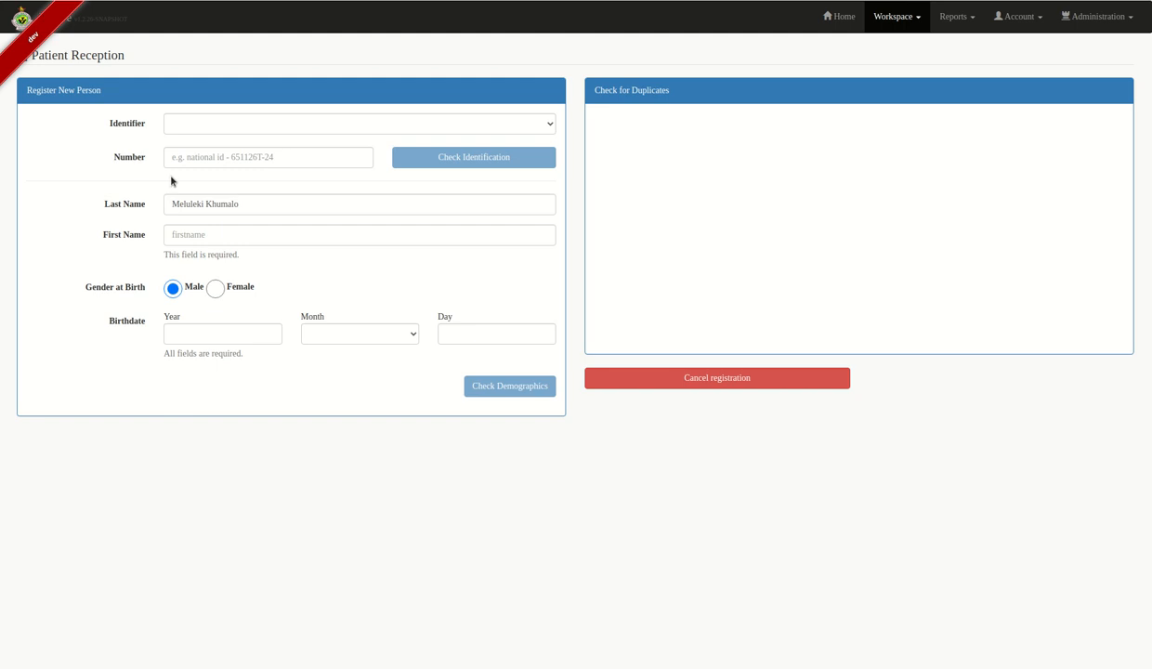
pyautogui.click(203, 198)
pyautogui.press('BackSpace')
pyautogui.press('BackSpace')
pyautogui.press('BackSpace')
pyautogui.press('BackSpace')
pyautogui.press('BackSpace')
pyautogui.press('BackSpace')
pyautogui.press('BackSpace')
pyautogui.press('BackSpace')
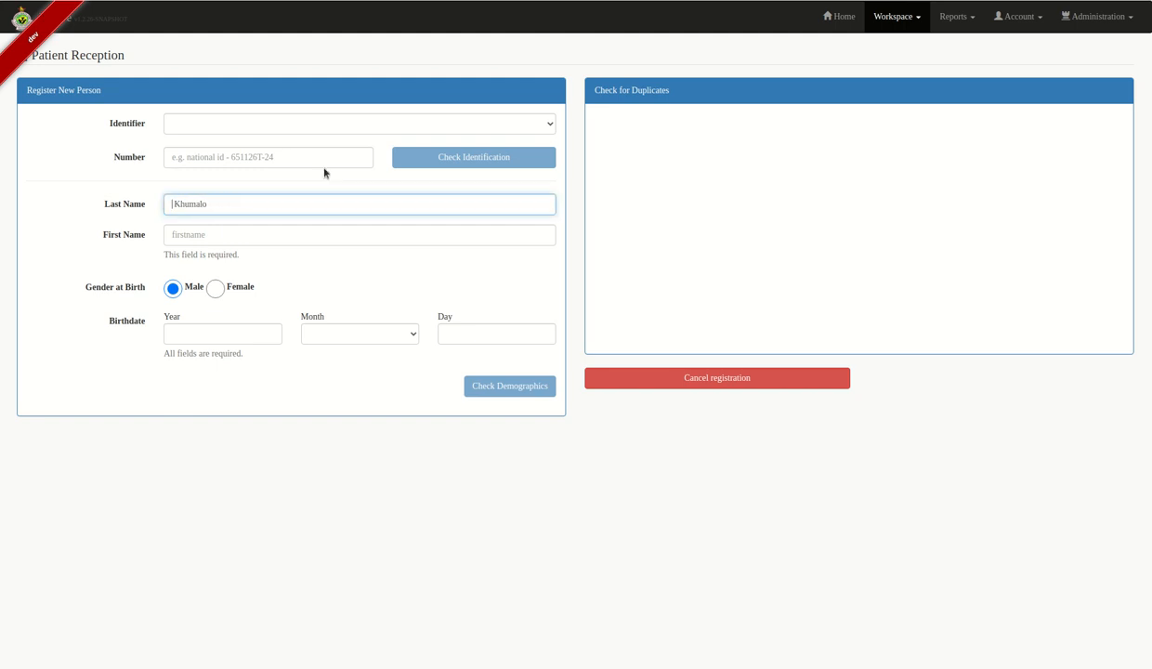
pyautogui.click(278, 237)
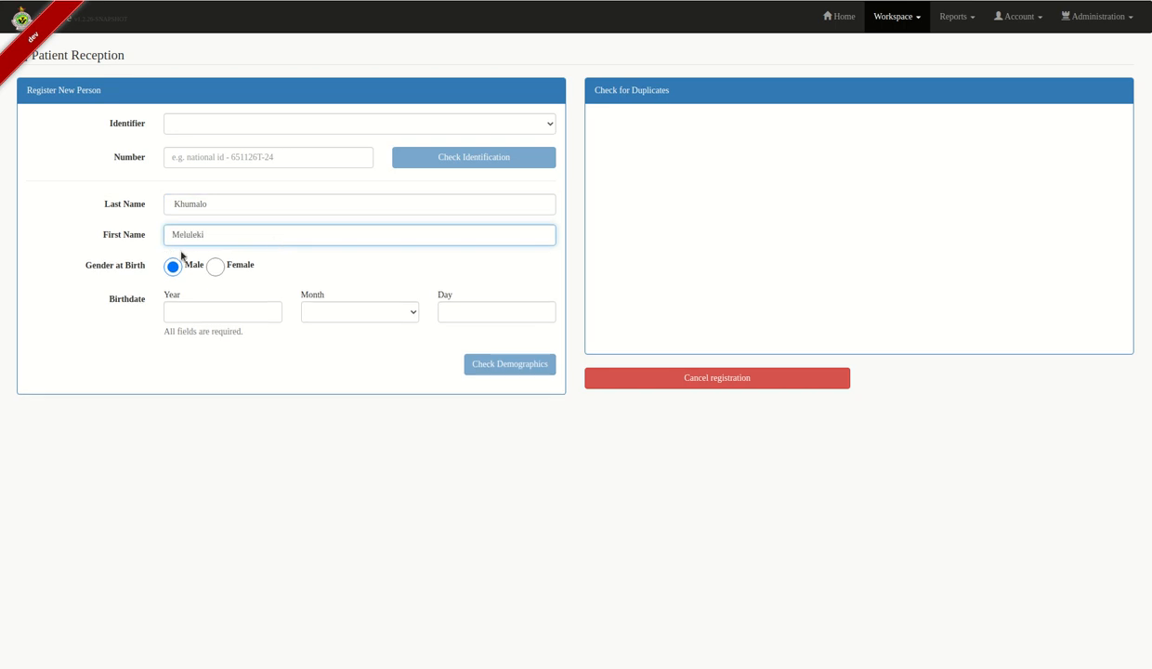
# - Enter birthdate 12 February 1991 and confirm the demographic check finds no duplicates
pyautogui.click(192, 312)
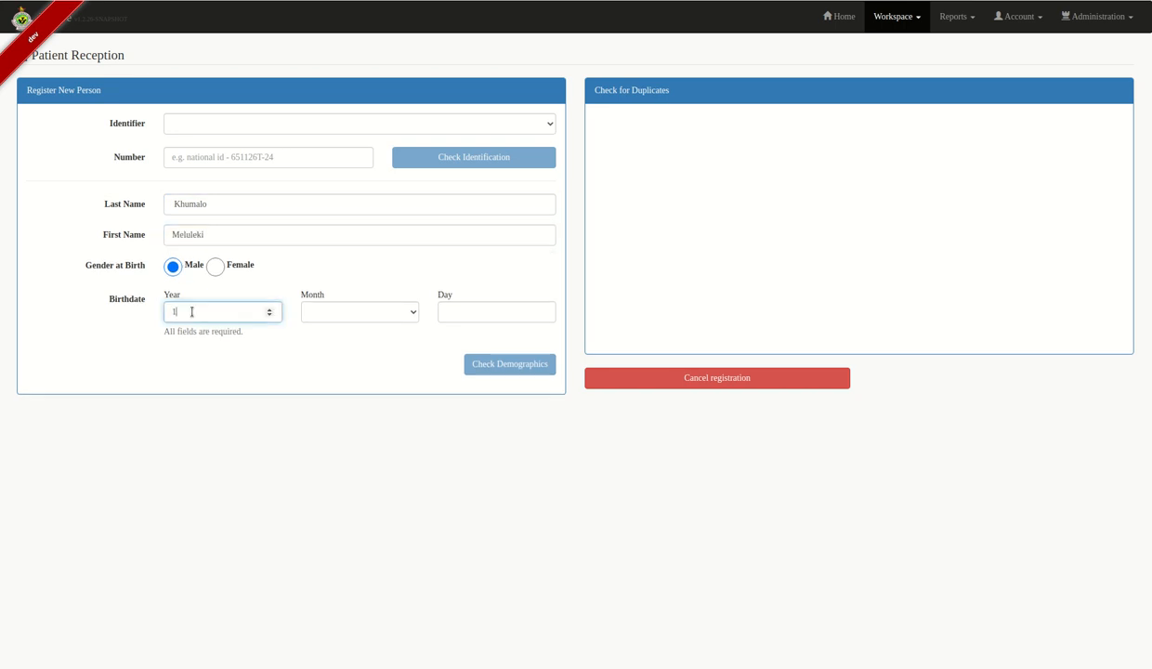
pyautogui.write('1991')
pyautogui.click(360, 314)
pyautogui.click(363, 349)
pyautogui.press('Tab')
pyautogui.write('12')
pyautogui.click(513, 349)
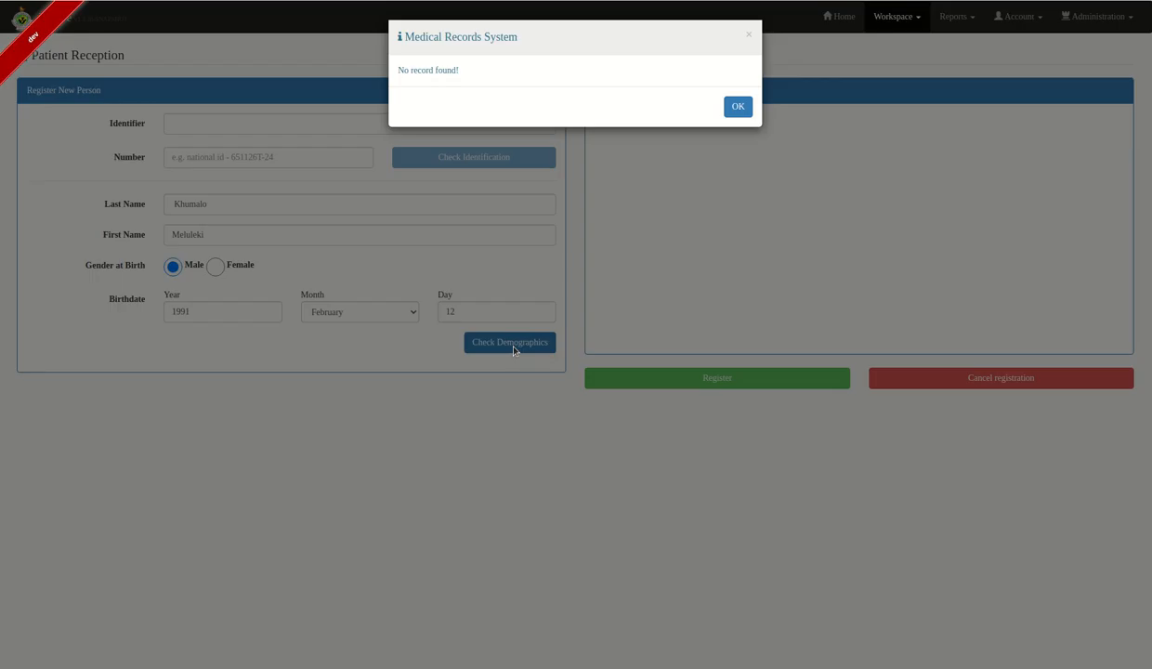
pyautogui.click(736, 108)
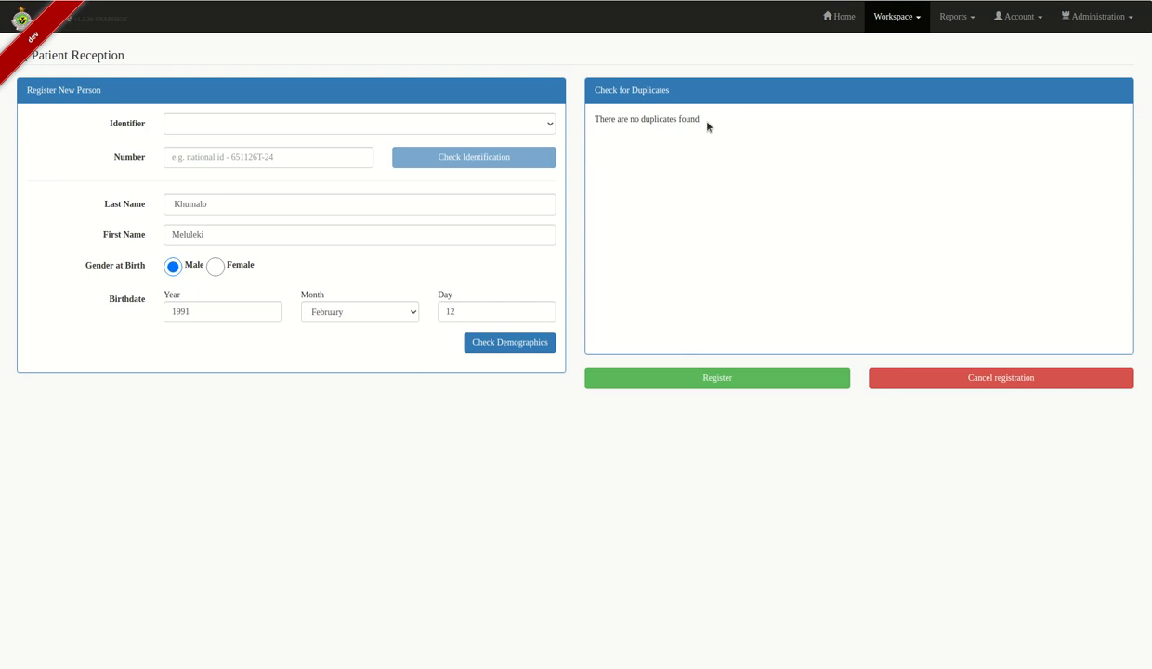
# - Register the person with self-identified gender Male, marital status MARRIED and Tertiary education
pyautogui.click(731, 377)
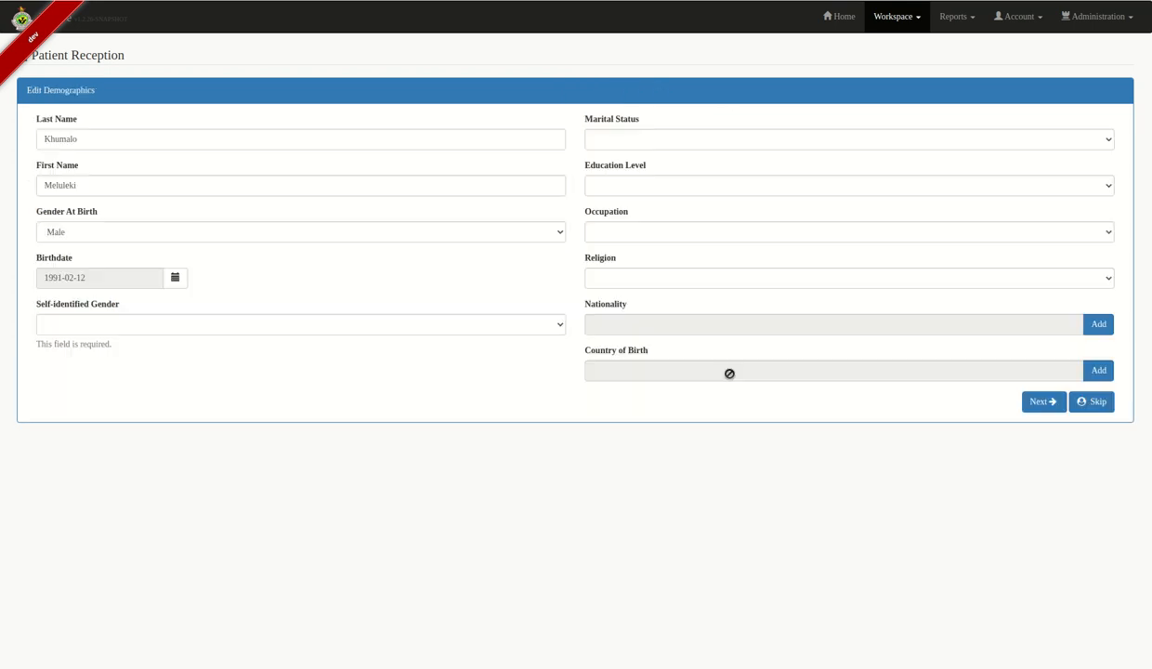
pyautogui.click(188, 327)
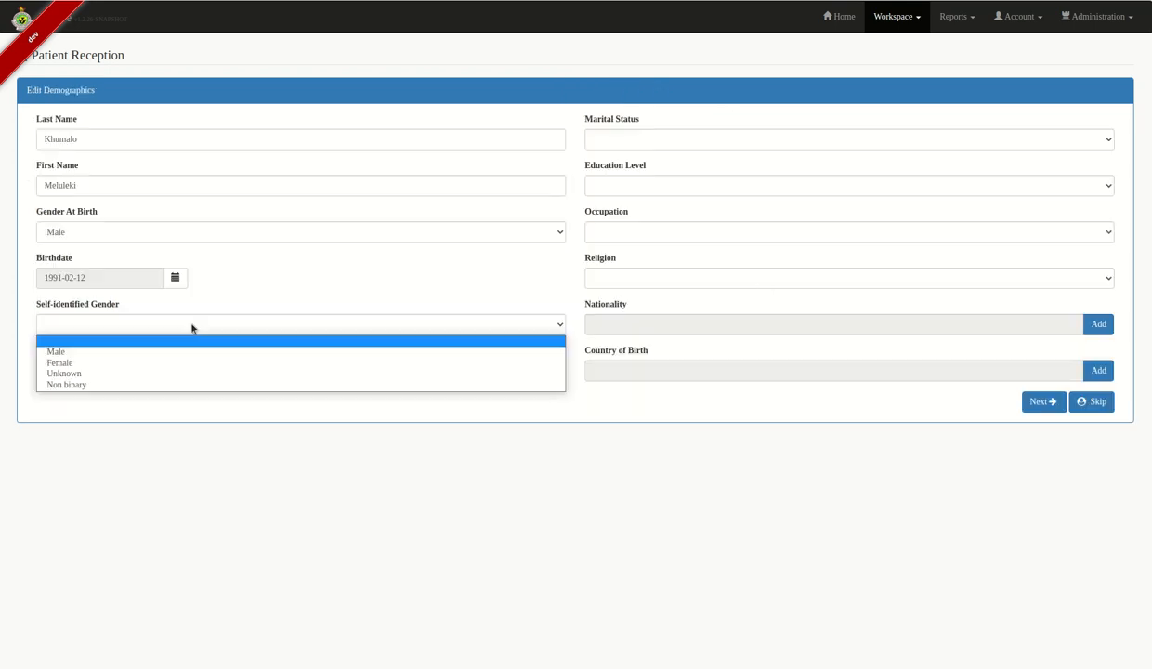
pyautogui.click(109, 351)
pyautogui.click(678, 139)
pyautogui.click(644, 178)
pyautogui.click(650, 186)
pyautogui.click(616, 248)
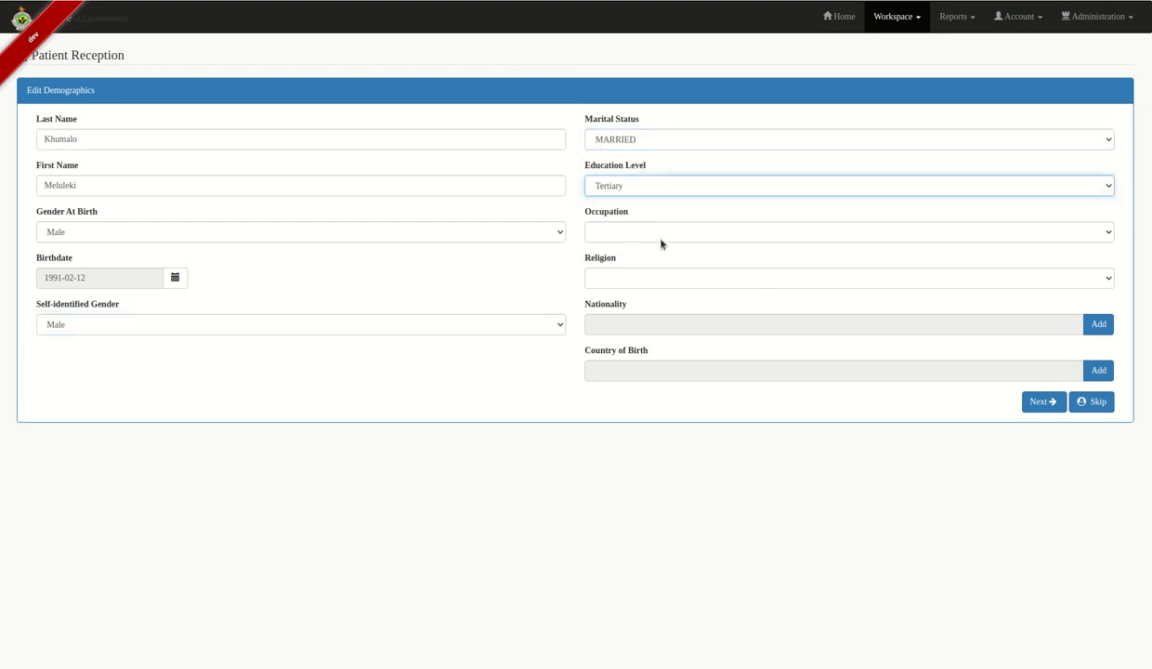
# - Set occupation Self Employed, religion Christianity, nationality Zimbabwean and birth country Zimbabwe, then continue
pyautogui.click(655, 234)
pyautogui.click(689, 259)
pyautogui.click(673, 279)
pyautogui.click(663, 304)
pyautogui.click(1097, 324)
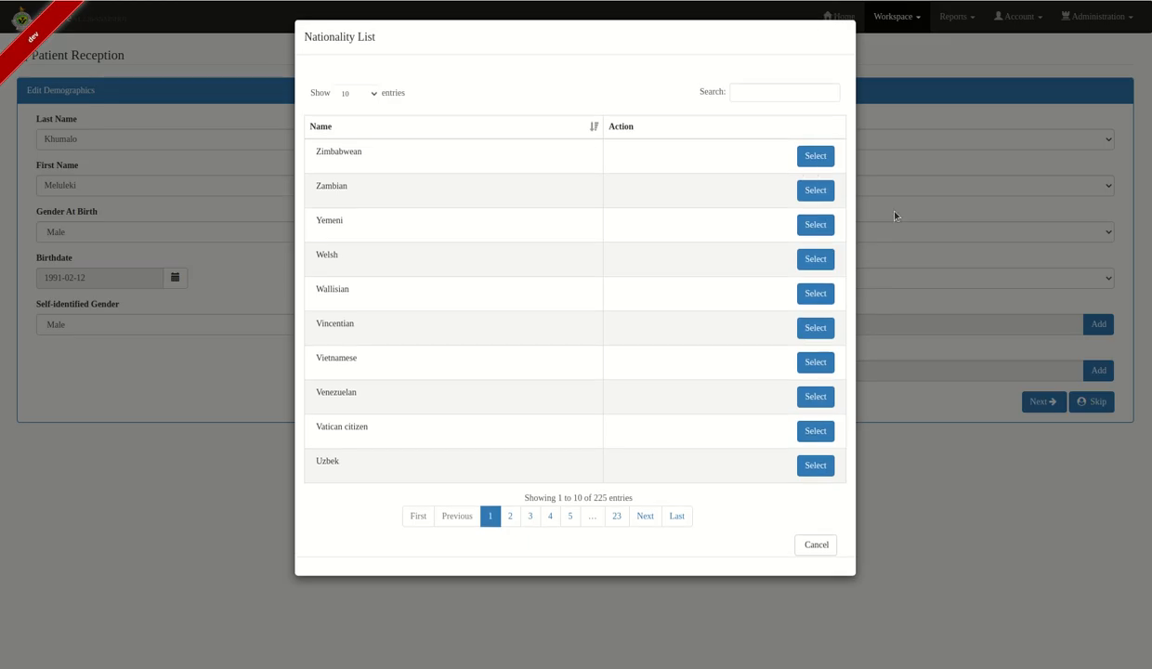
pyautogui.click(814, 156)
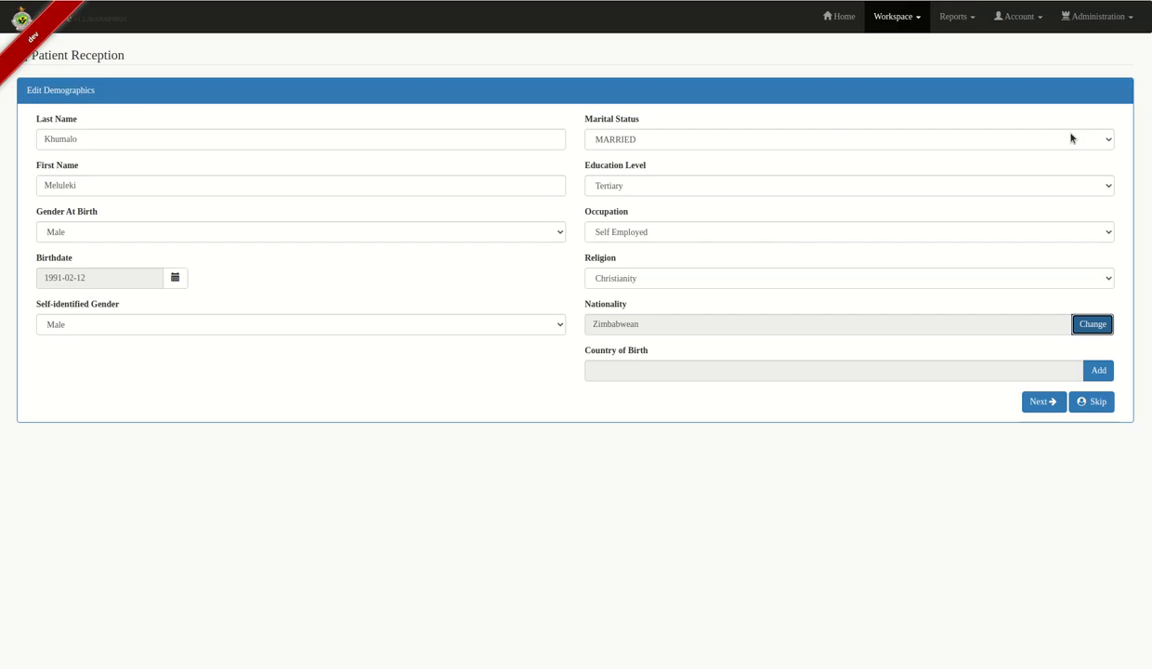
pyautogui.click(1095, 372)
pyautogui.click(804, 156)
pyautogui.click(1043, 403)
# - Save the patient's house number, suburb and town, then view the Demographics summary
pyautogui.click(205, 132)
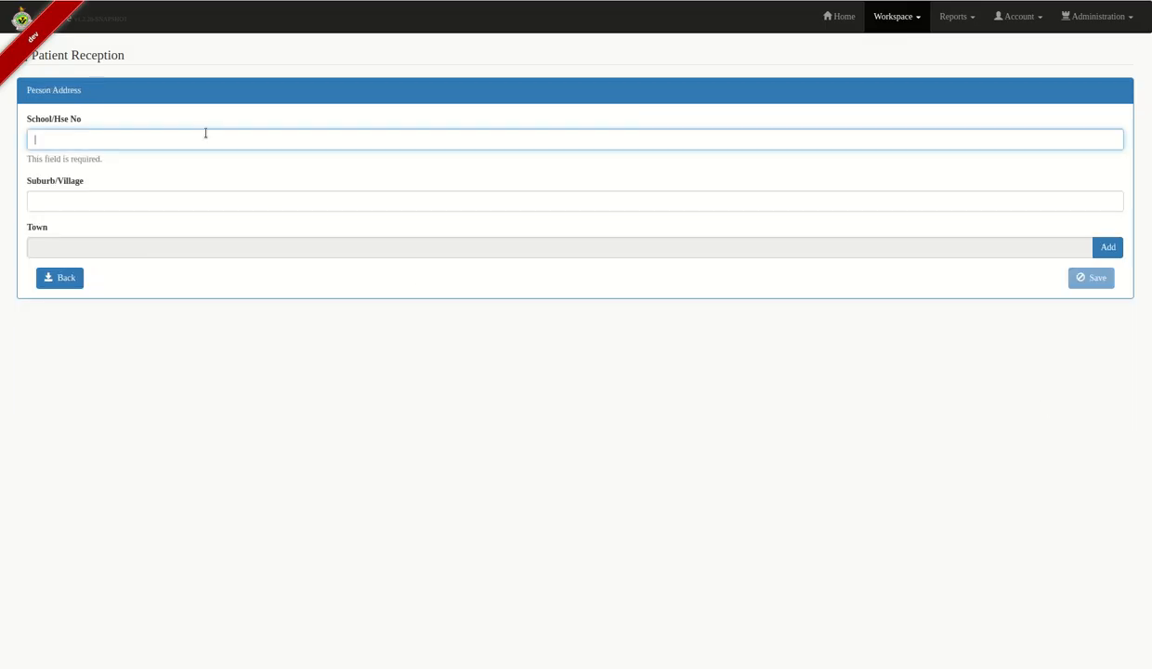
pyautogui.click(206, 184)
pyautogui.write('Njube')
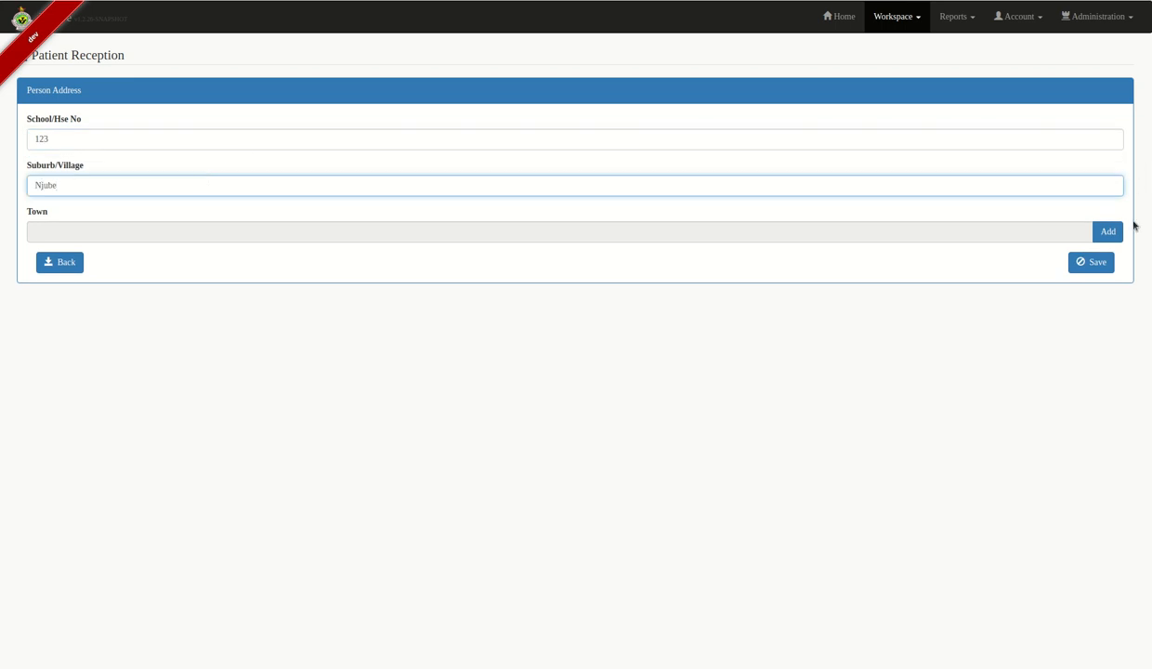
pyautogui.click(1106, 228)
pyautogui.write('Bulaw')
pyautogui.click(814, 155)
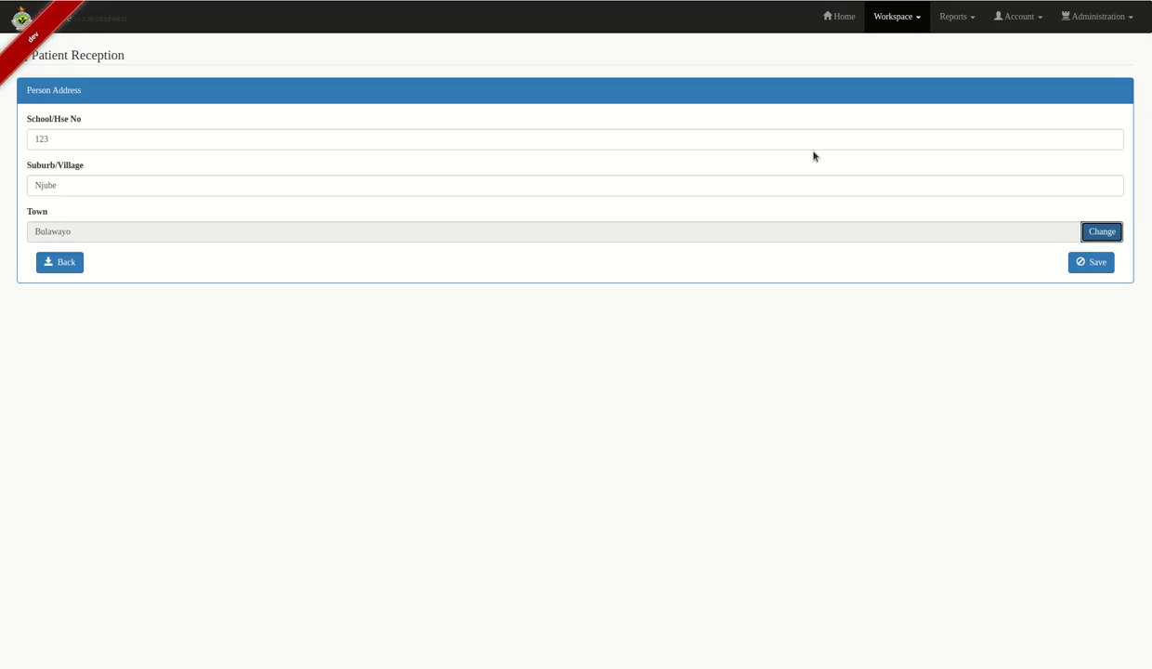
pyautogui.click(1092, 262)
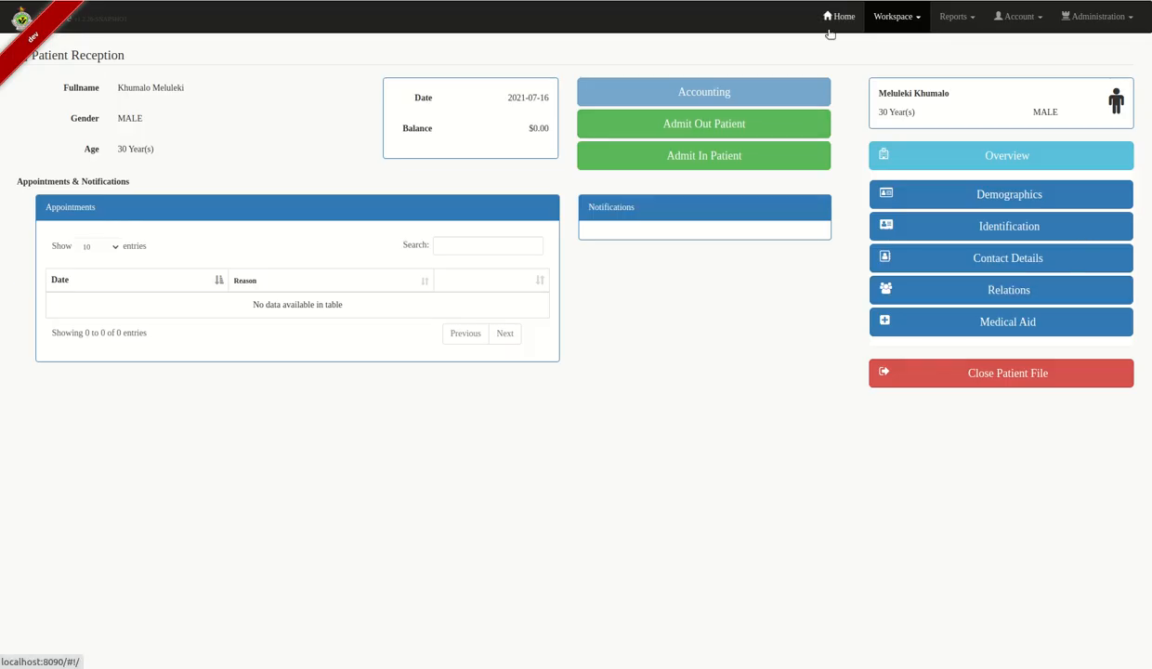
pyautogui.click(1030, 198)
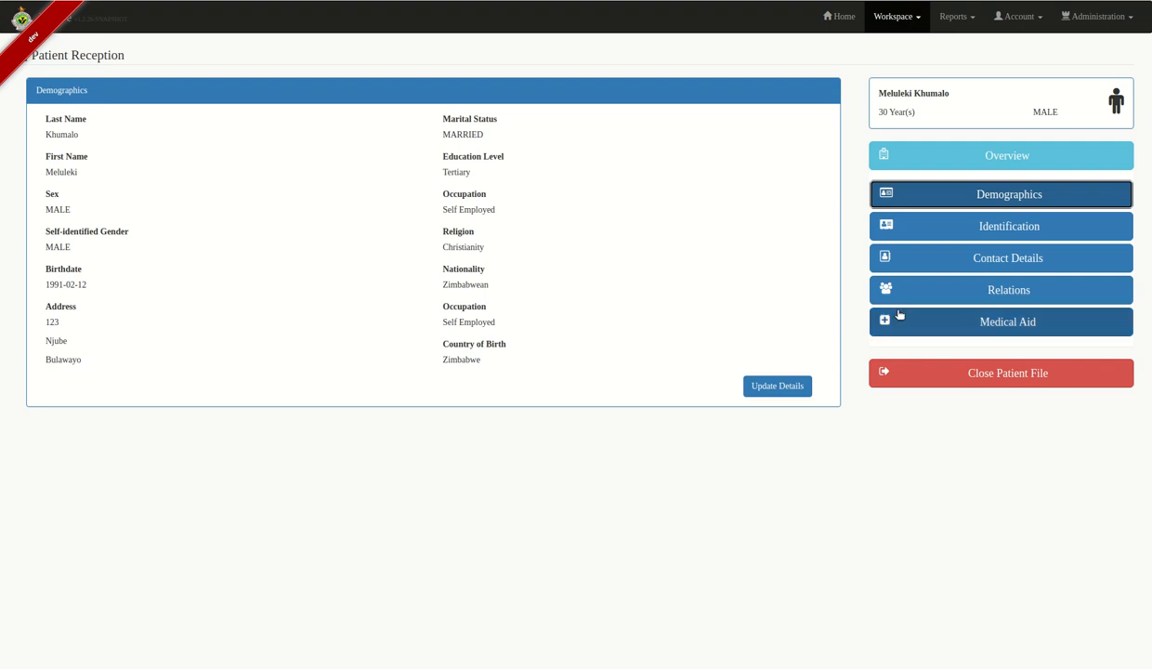
# - Add and save the patient's phone number under Contact Details
pyautogui.click(951, 239)
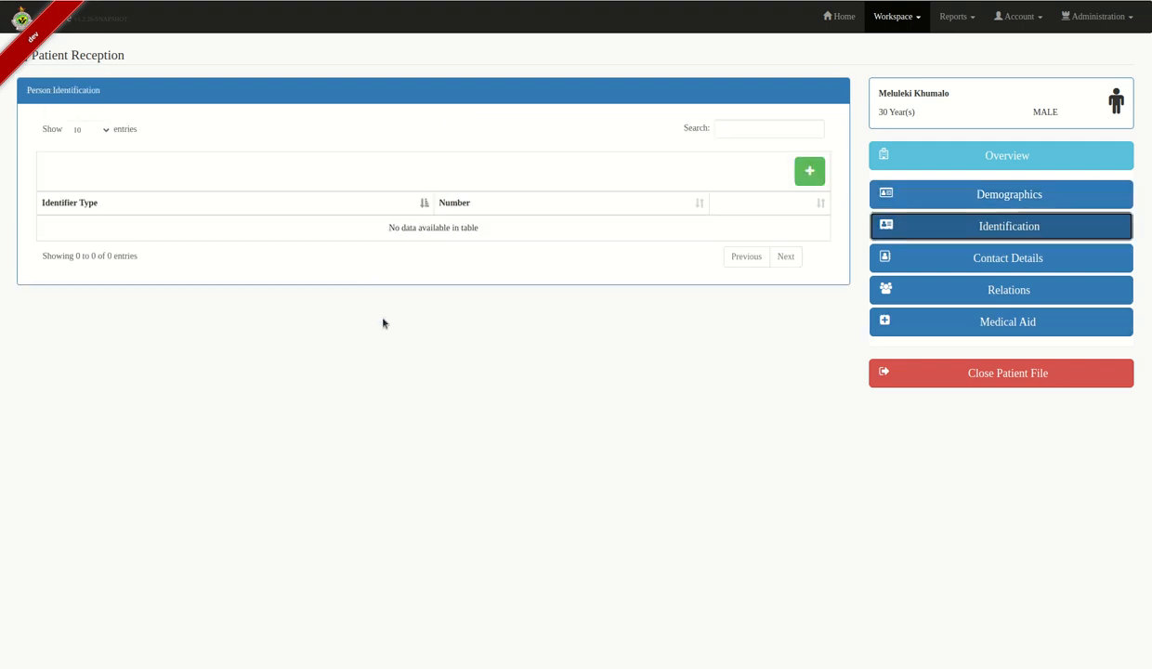
pyautogui.click(809, 171)
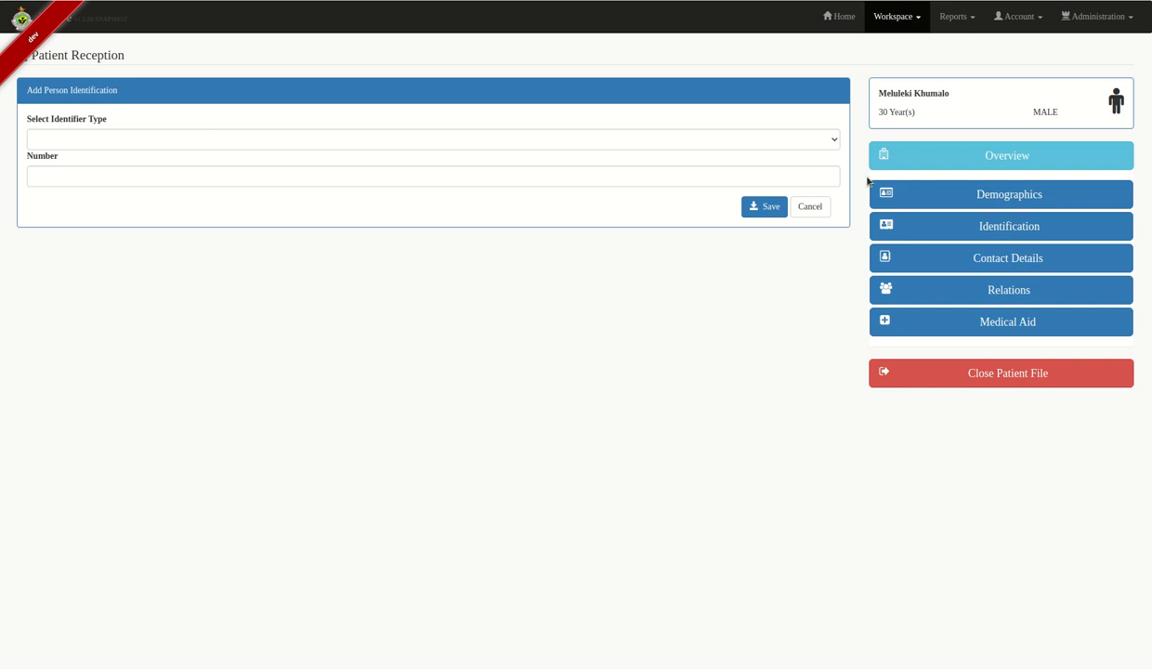
pyautogui.click(1008, 265)
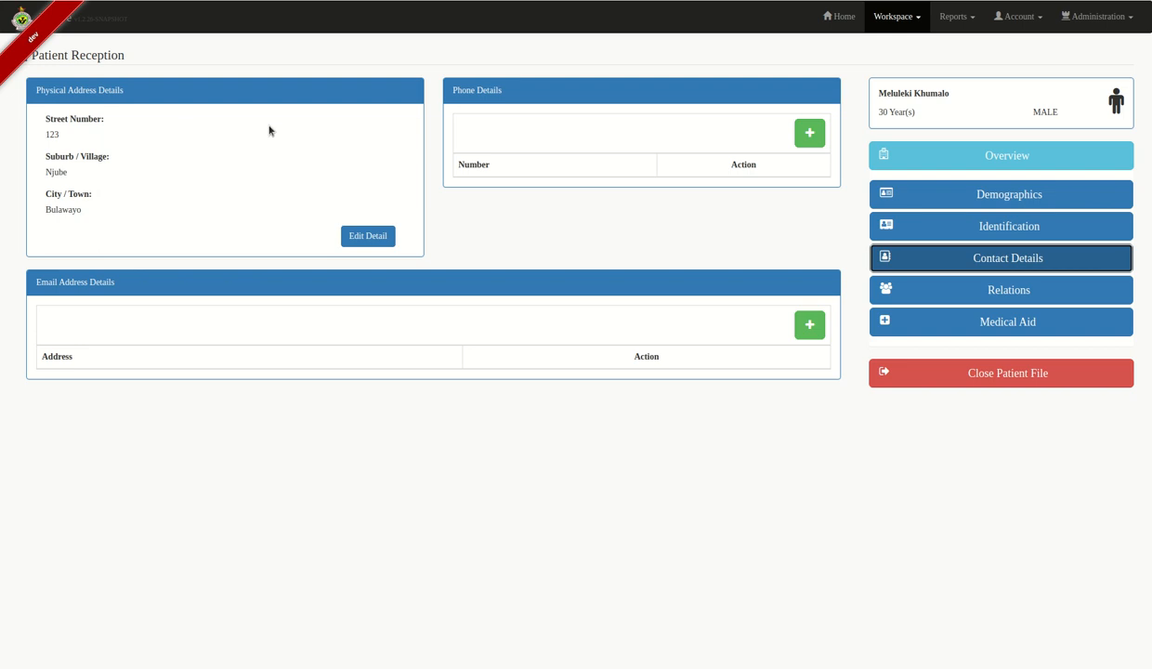
pyautogui.click(810, 134)
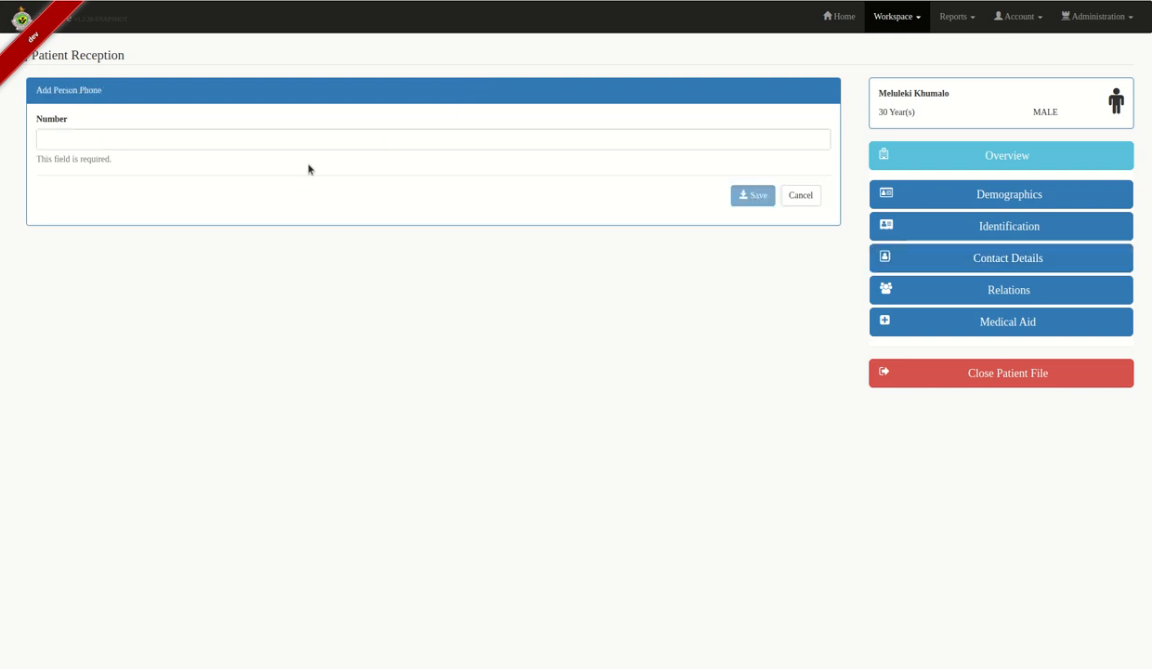
pyautogui.click(293, 141)
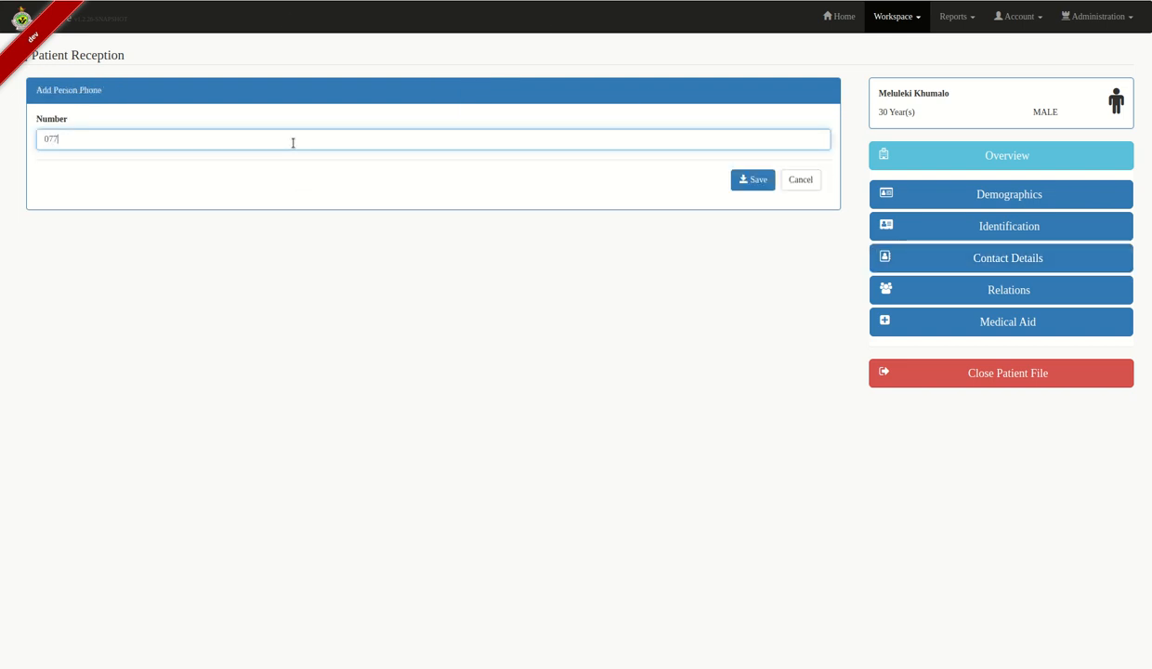
pyautogui.click(751, 179)
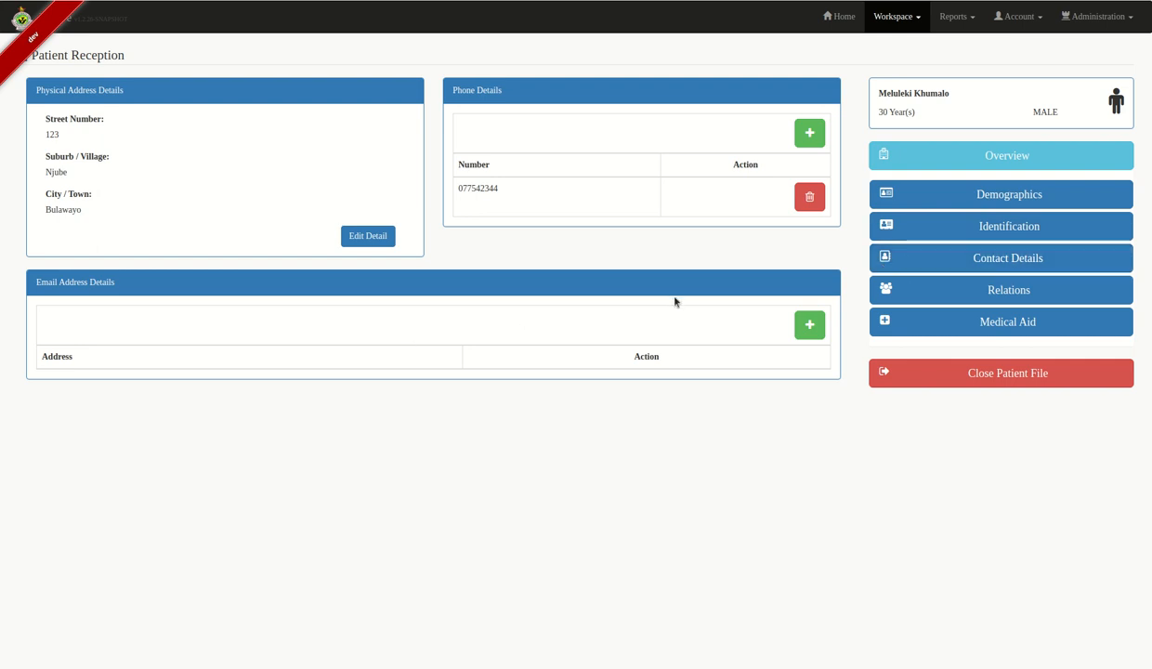
# - Add and save the patient's e-mail address
pyautogui.click(809, 324)
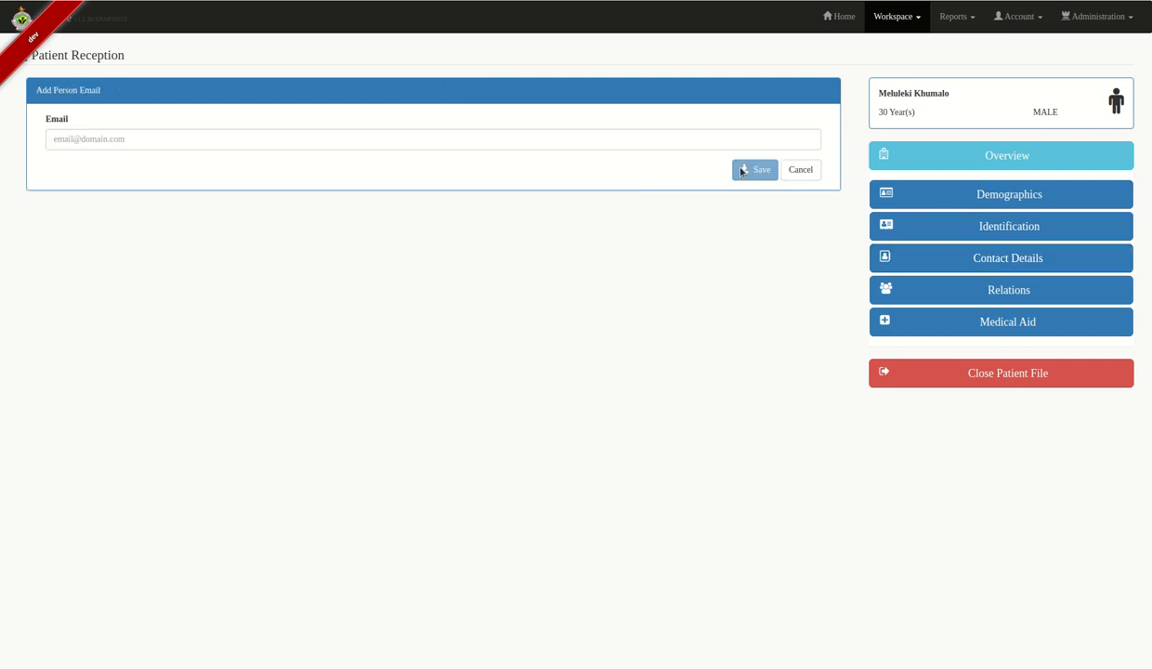
pyautogui.click(567, 140)
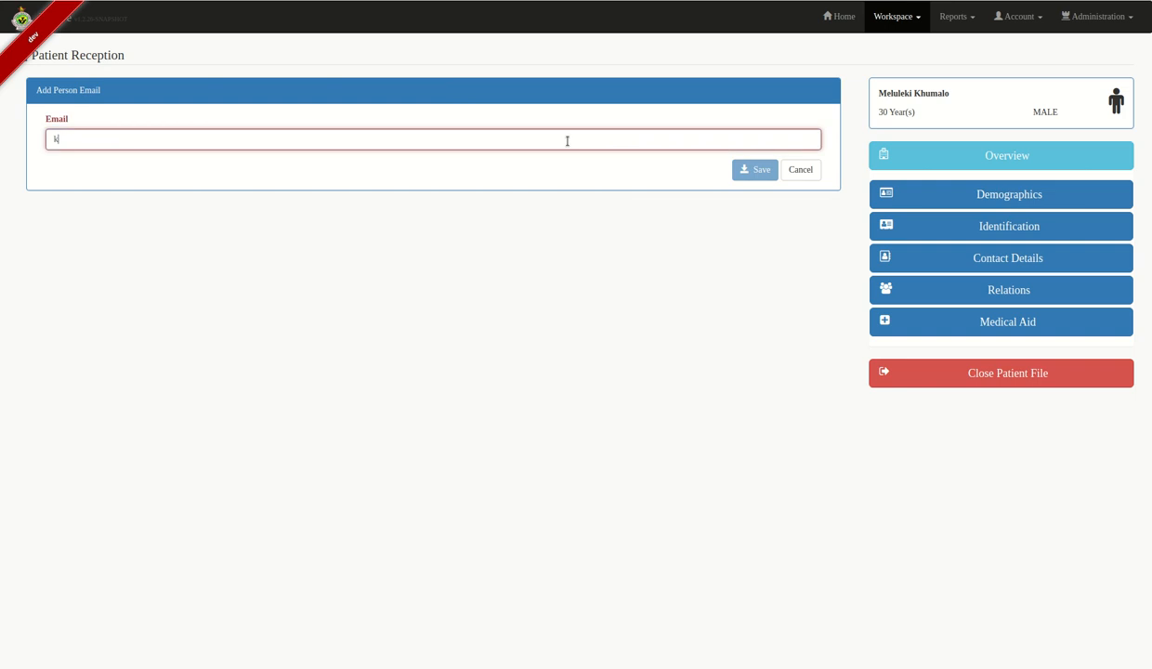
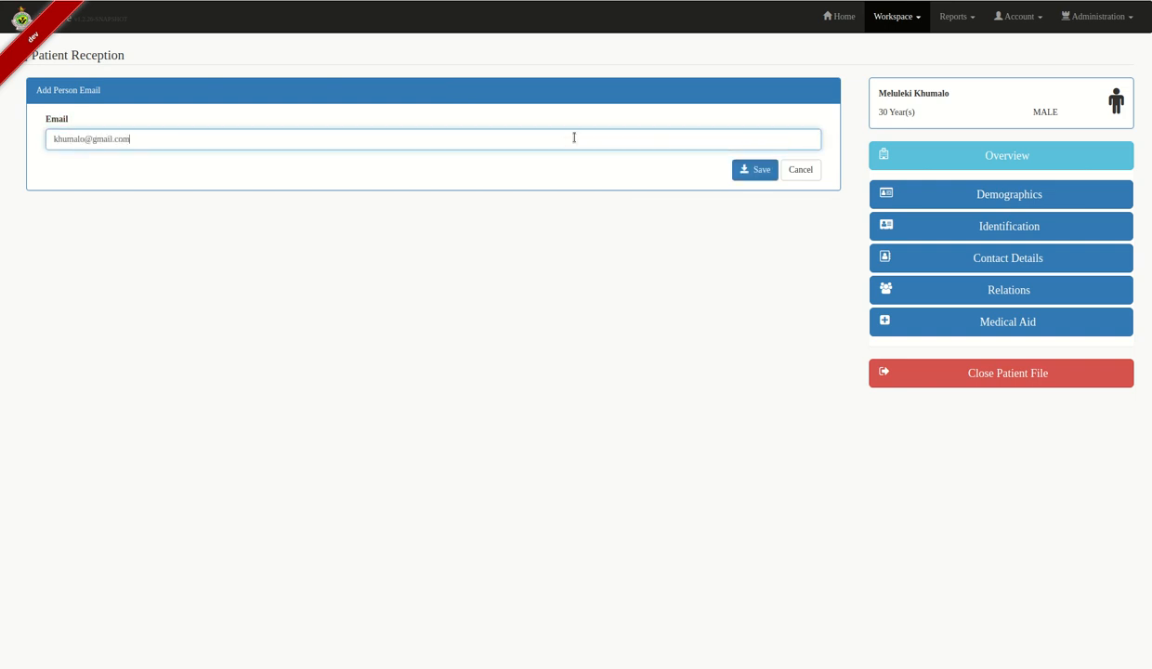
pyautogui.click(738, 175)
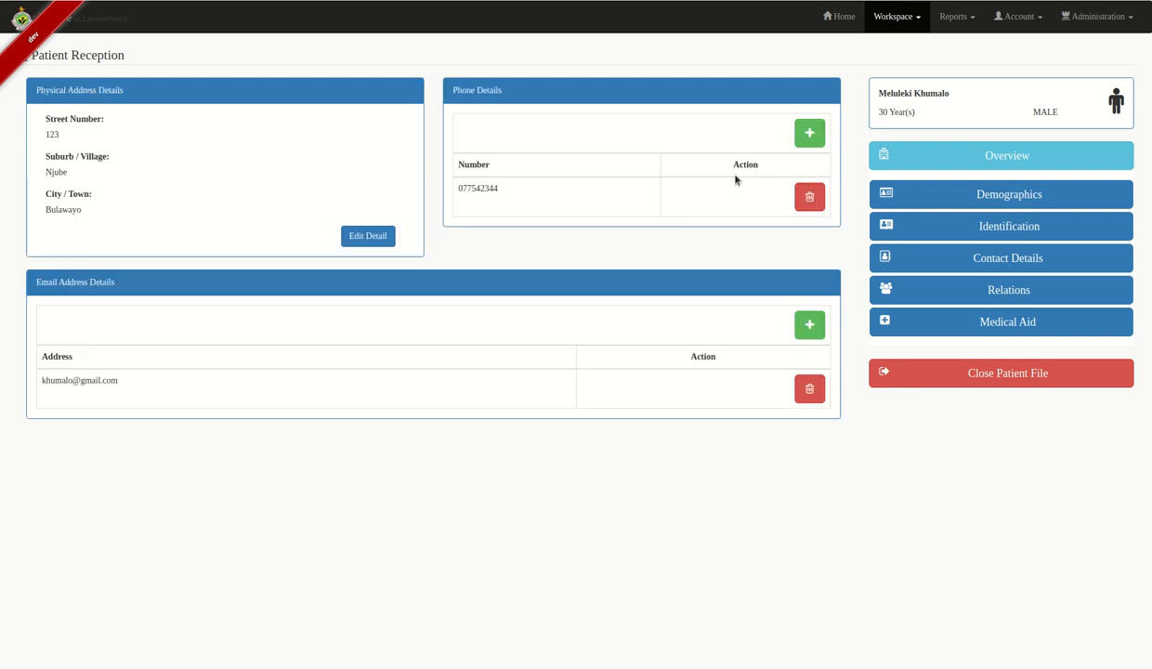
# - Open Relations, add a relation and search for the relative's full name as Female
pyautogui.click(946, 296)
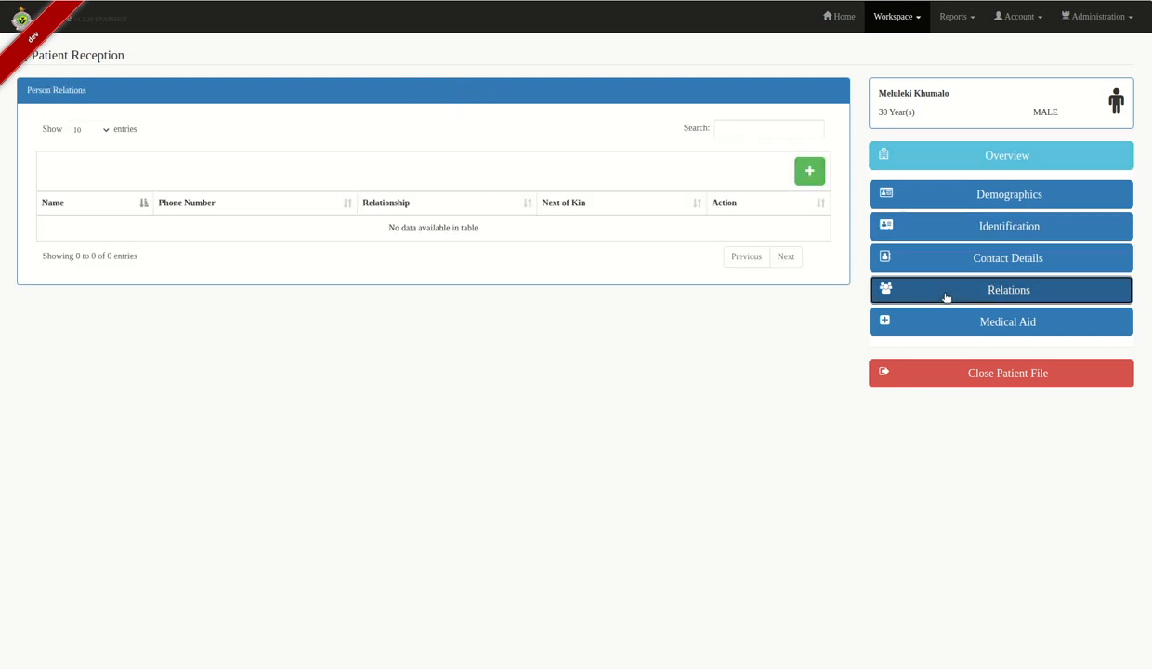
pyautogui.click(810, 171)
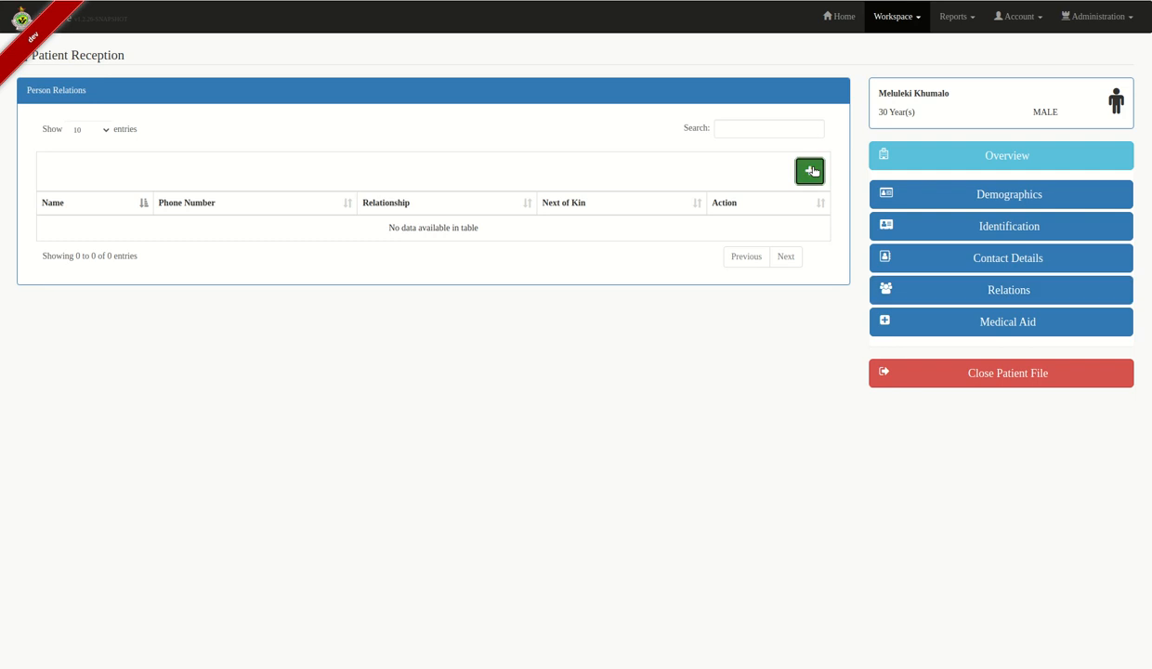
pyautogui.click(330, 173)
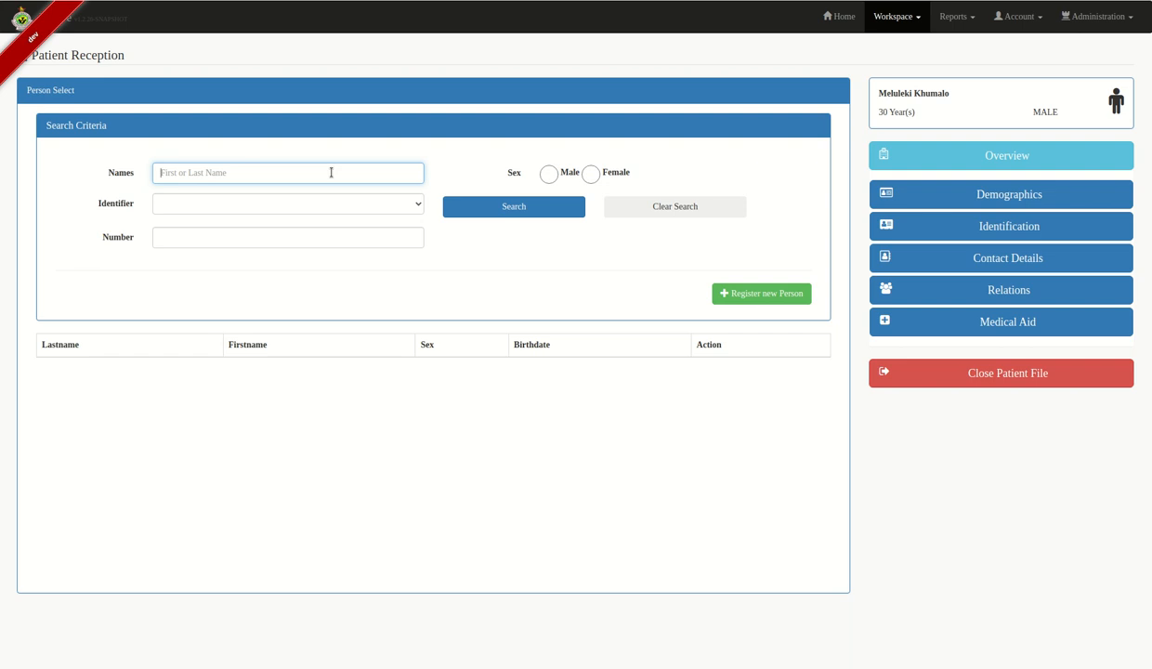
pyautogui.click(586, 175)
pyautogui.click(459, 209)
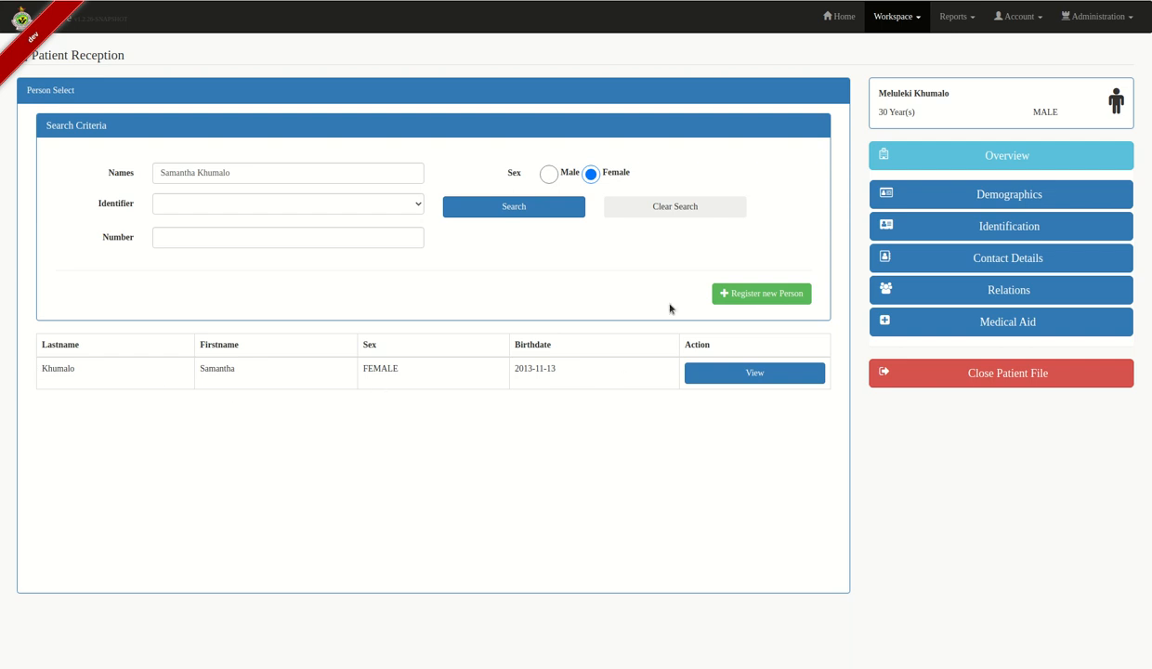
# - Start registering the relative as a new person with her last and first names
pyautogui.click(752, 293)
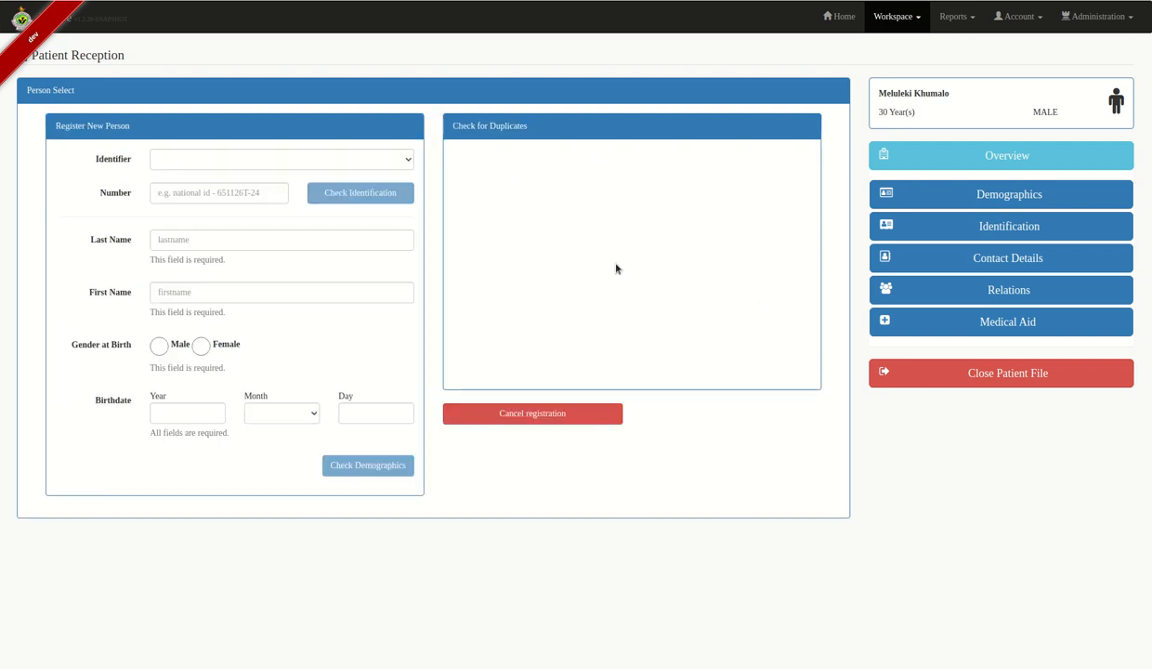
pyautogui.click(204, 242)
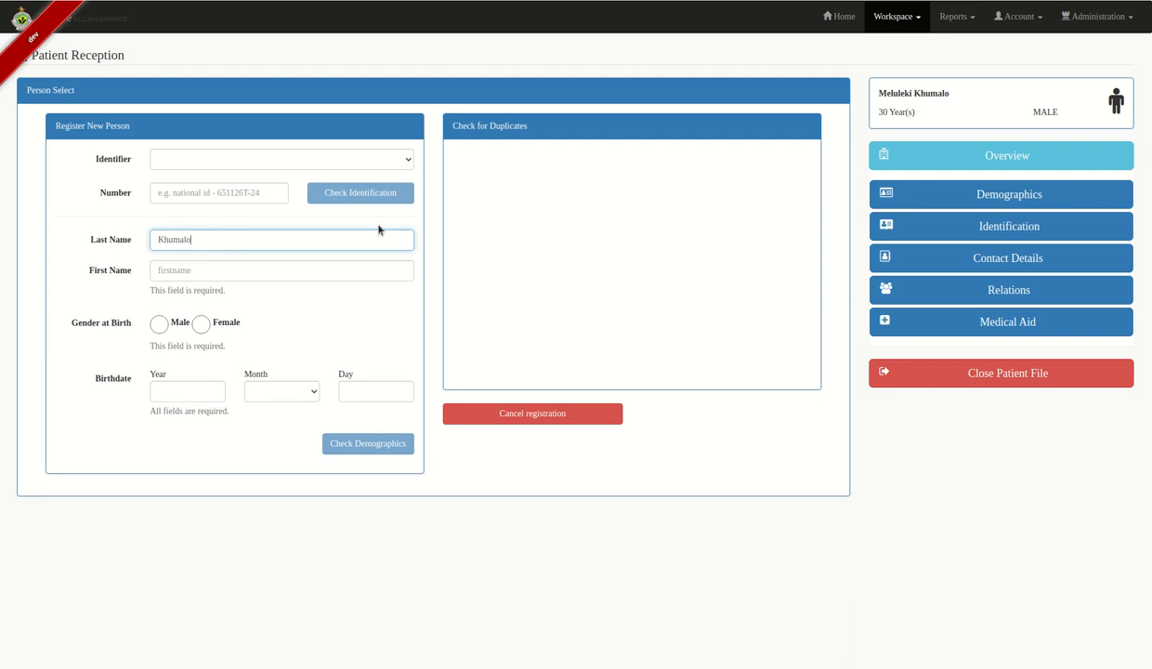
pyautogui.click(240, 268)
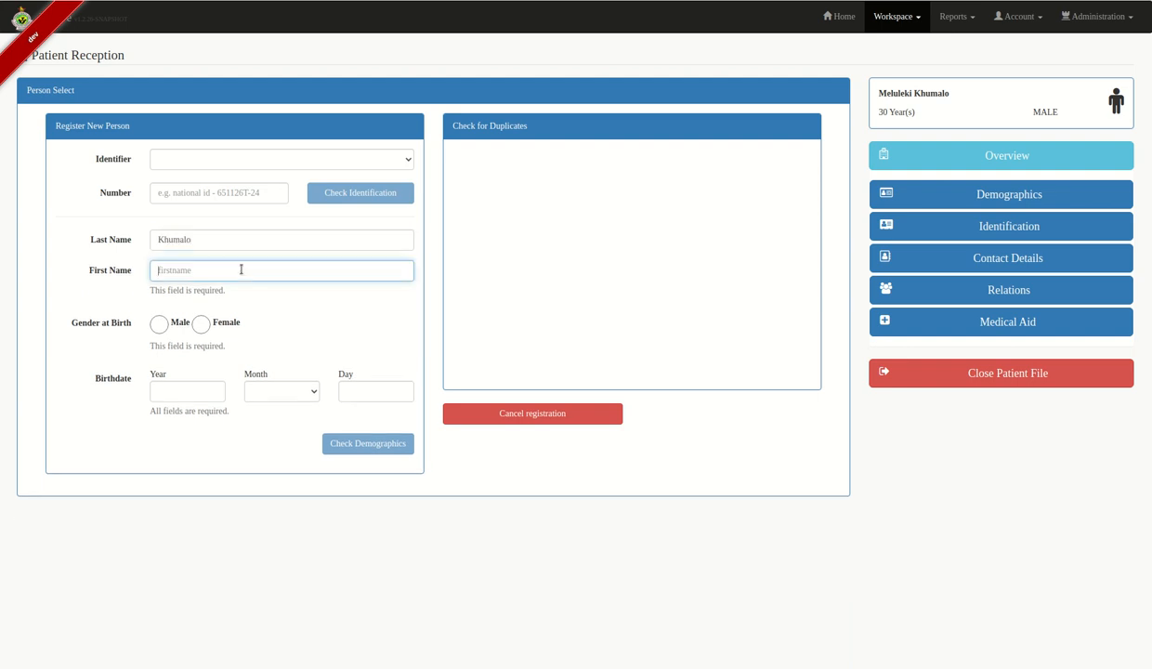
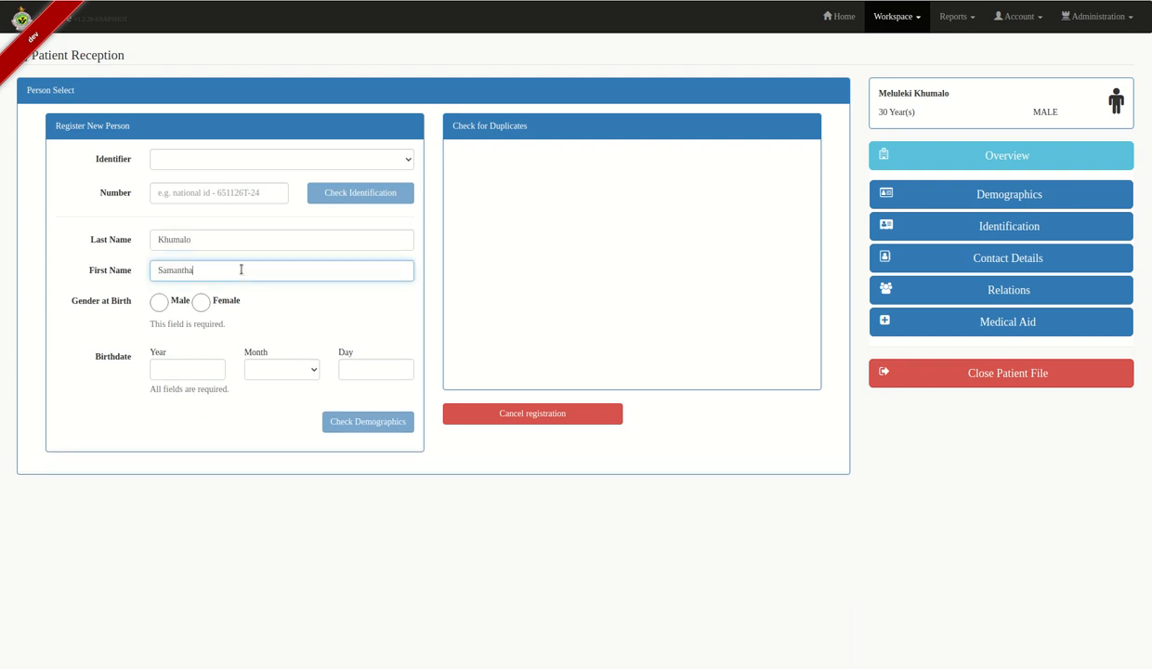
pyautogui.click(147, 327)
# - Set gender at birth Female, birthdate 12 February 1991, and run the demographic check
pyautogui.click(201, 302)
pyautogui.click(166, 345)
pyautogui.write('1991')
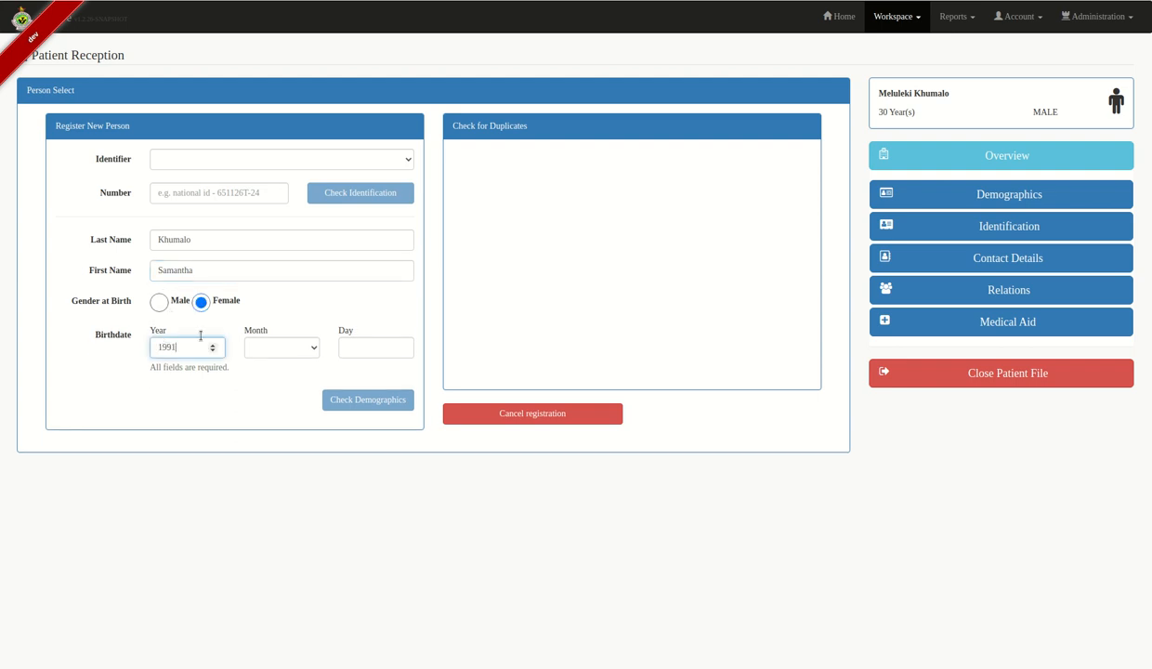
pyautogui.click(259, 349)
pyautogui.click(287, 392)
pyautogui.press('f')
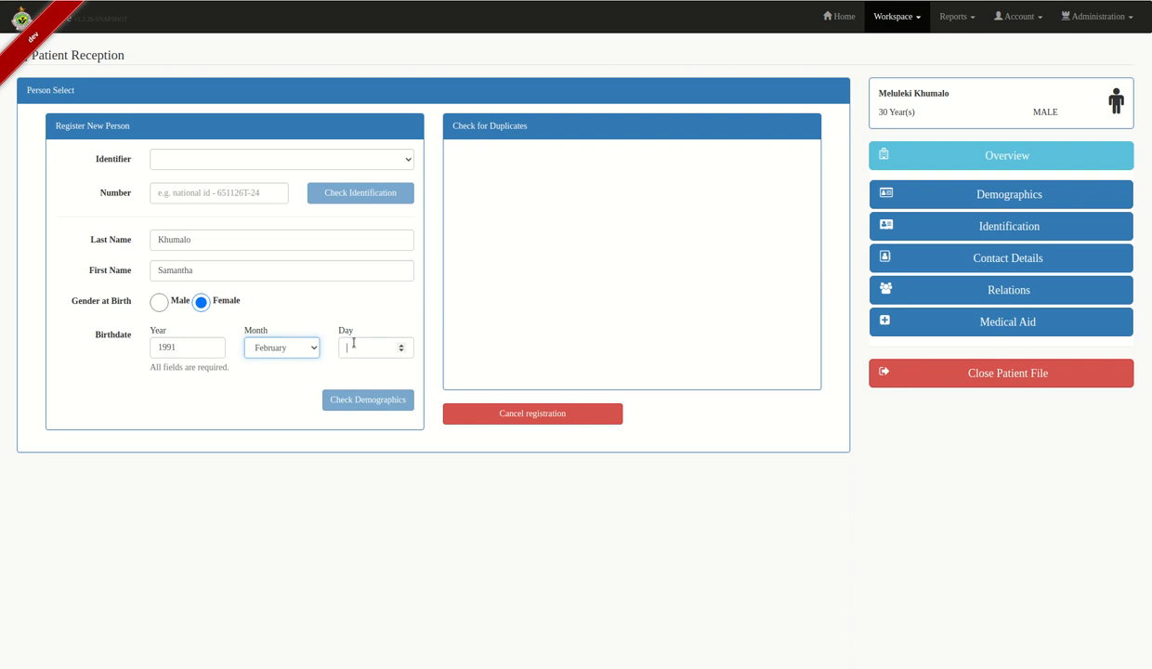
pyautogui.click(377, 347)
pyautogui.write('12')
pyautogui.click(367, 377)
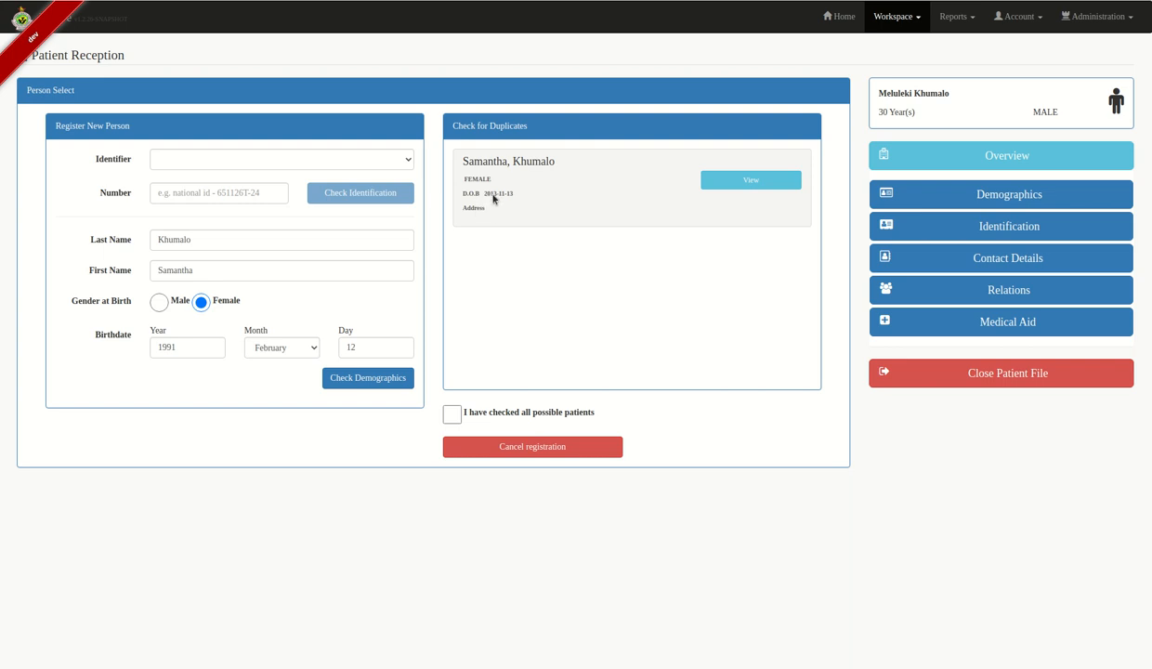
# - Review the matching existing person's details and confirm all possible duplicates were checked
pyautogui.click(717, 181)
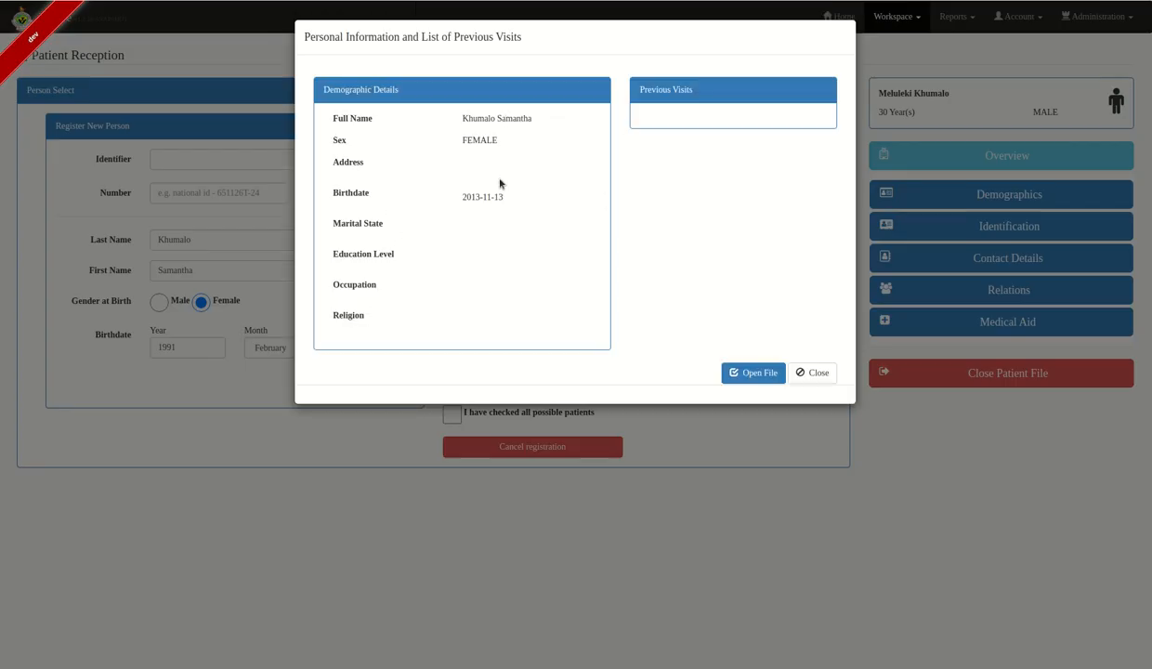
pyautogui.click(808, 374)
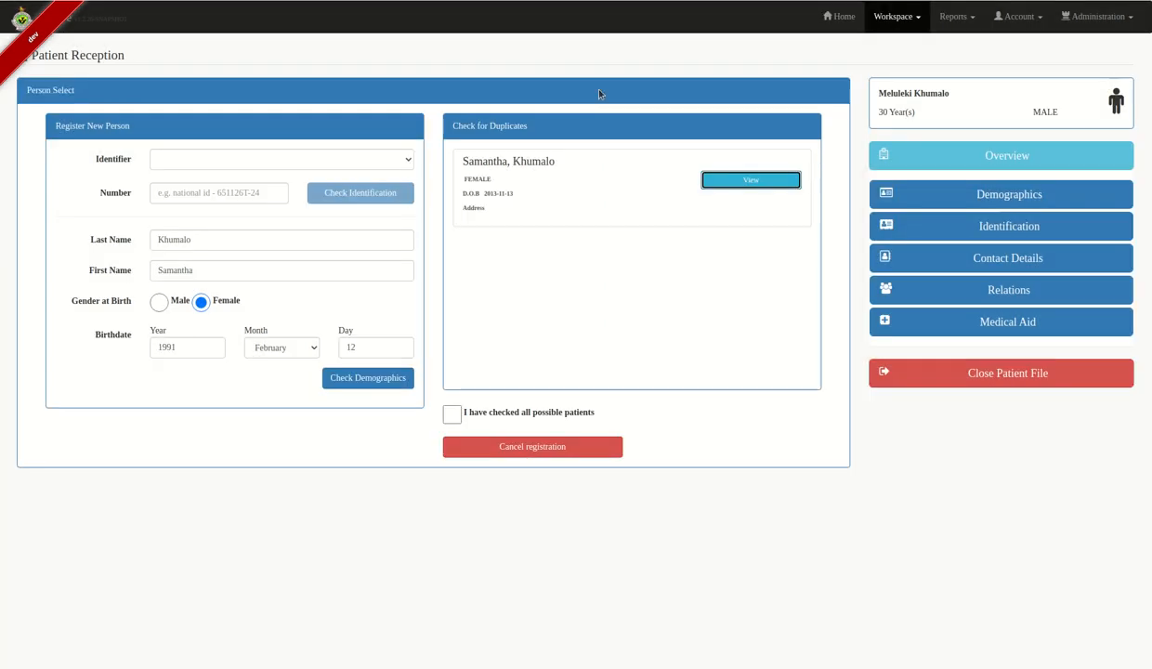
pyautogui.click(453, 415)
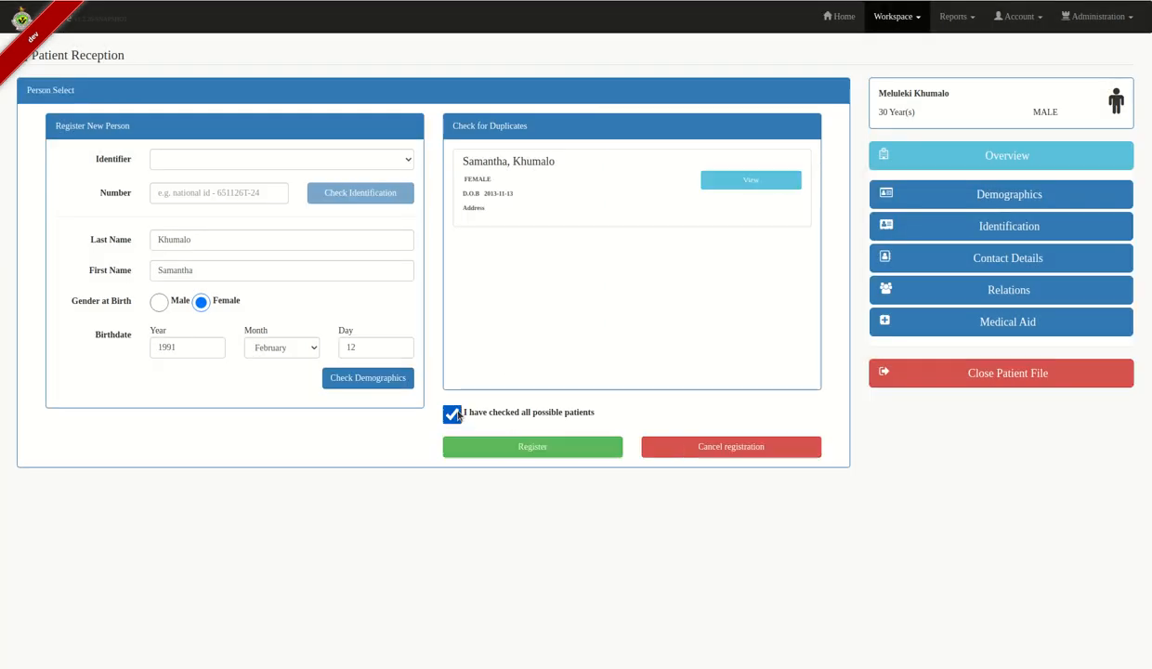
# - Save her as SPOUSE, occupation Student, with her phone number, next of kin Yes and same address
pyautogui.click(527, 445)
pyautogui.click(481, 445)
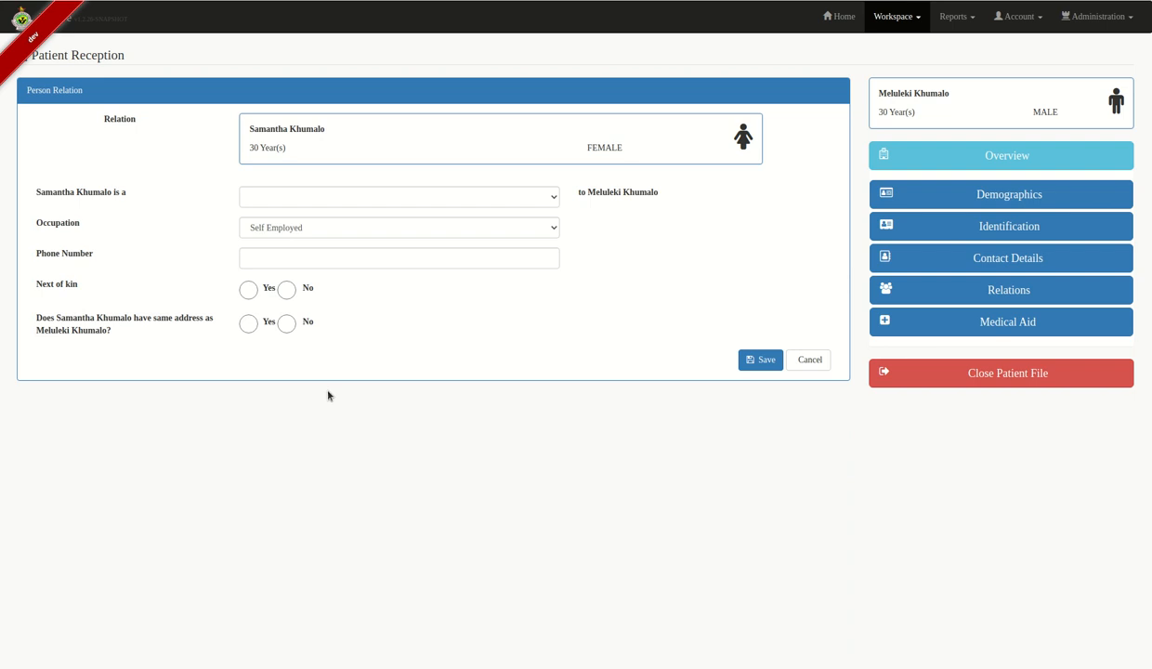
pyautogui.click(435, 195)
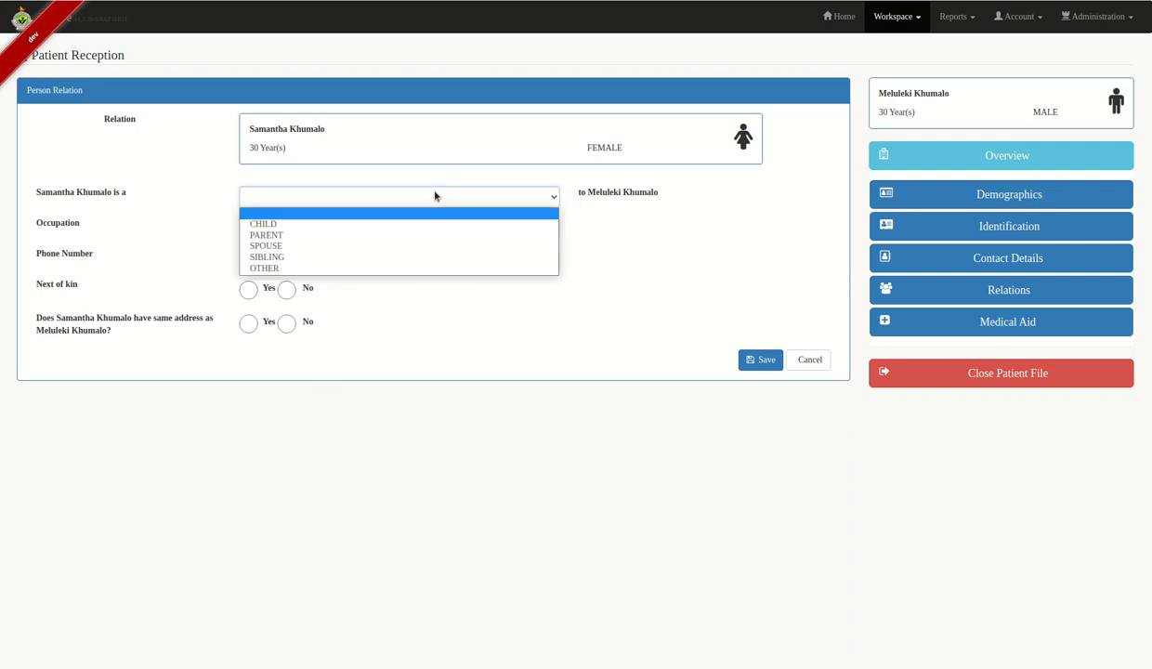
pyautogui.click(337, 247)
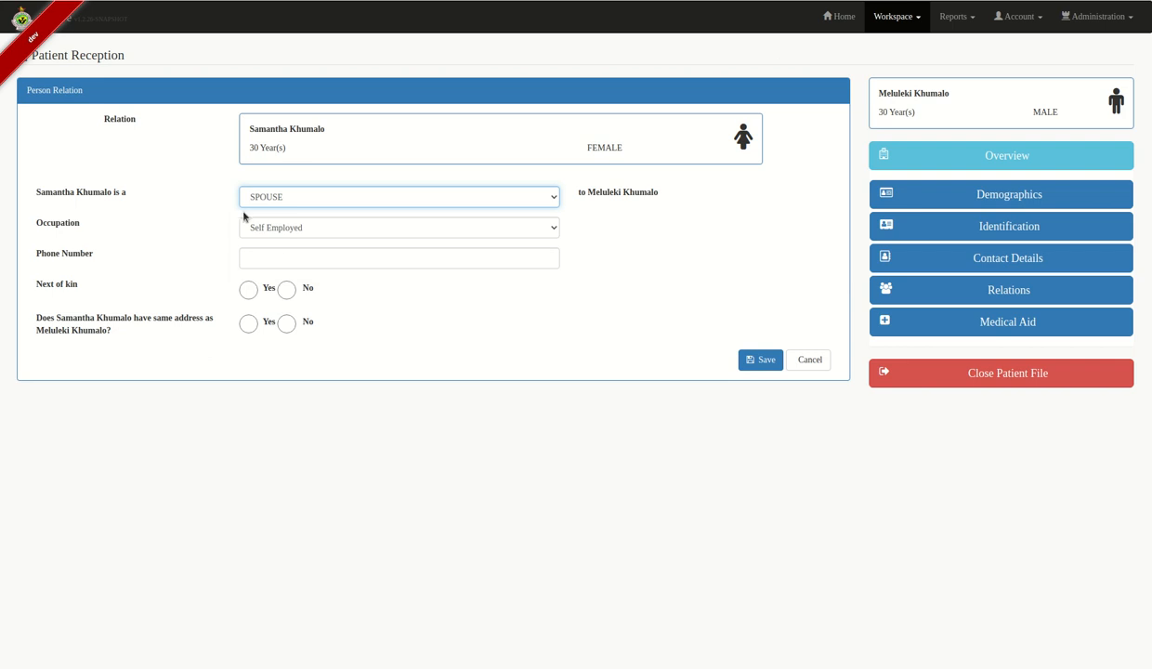
pyautogui.click(338, 232)
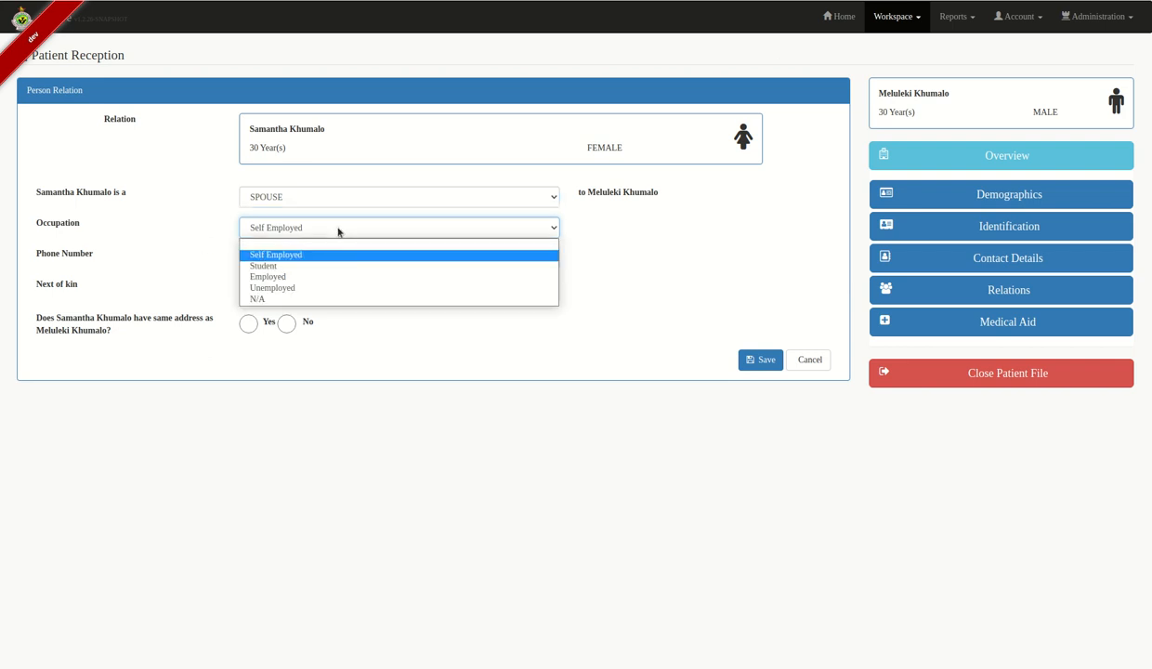
pyautogui.click(305, 266)
pyautogui.click(308, 264)
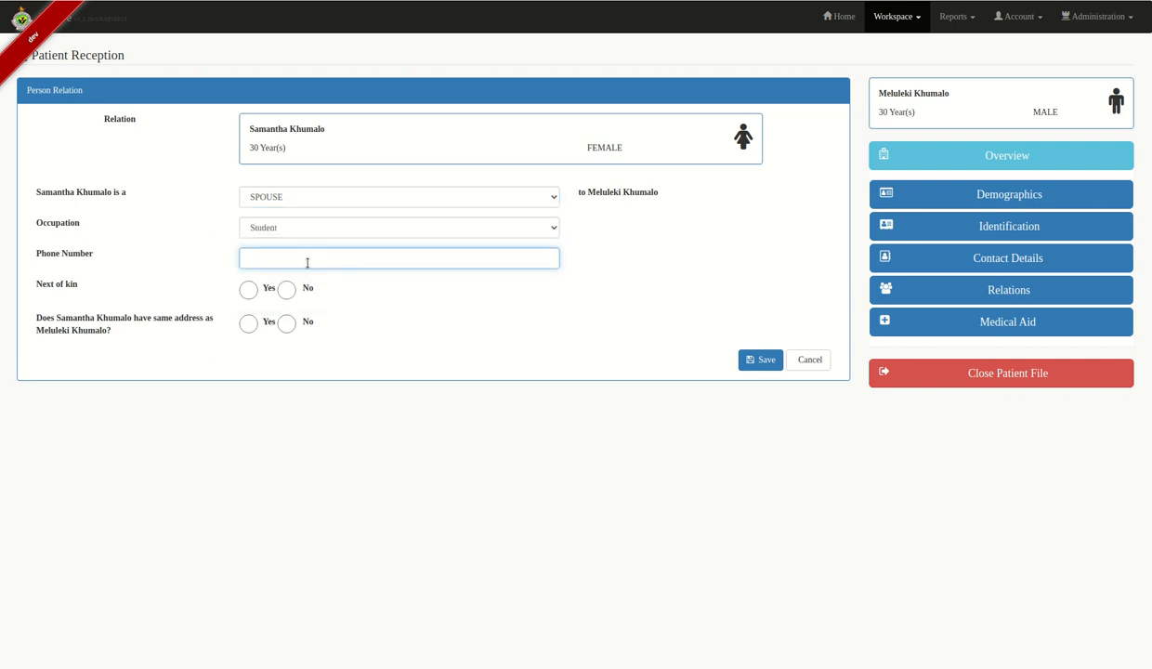
pyautogui.click(248, 289)
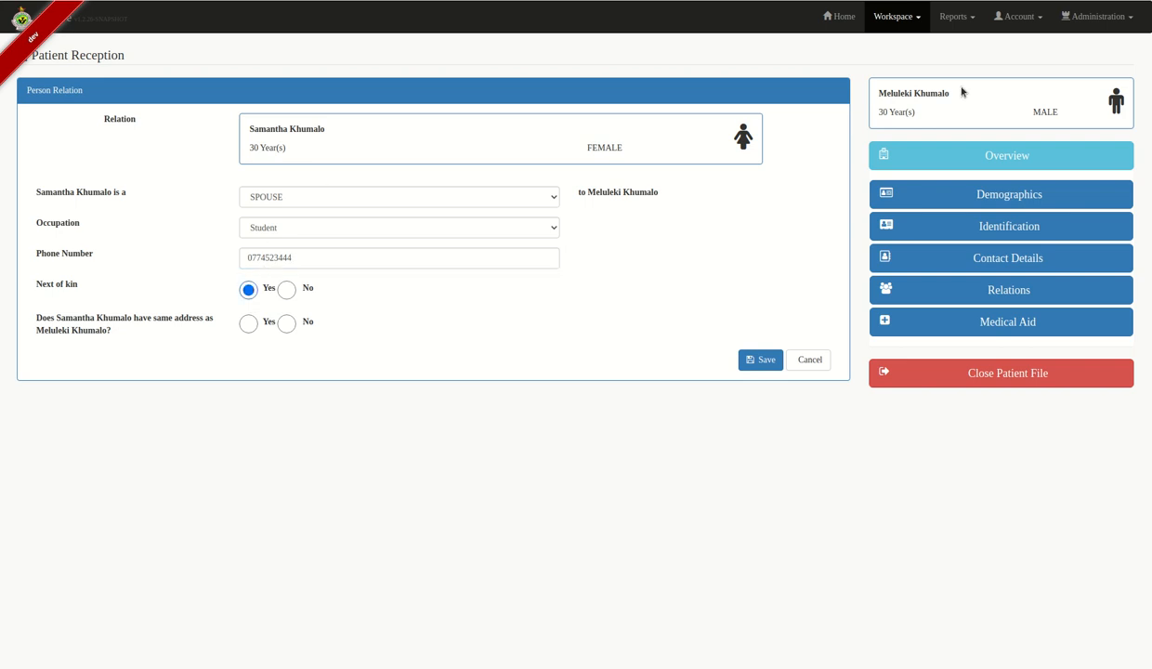
pyautogui.click(248, 322)
pyautogui.click(758, 362)
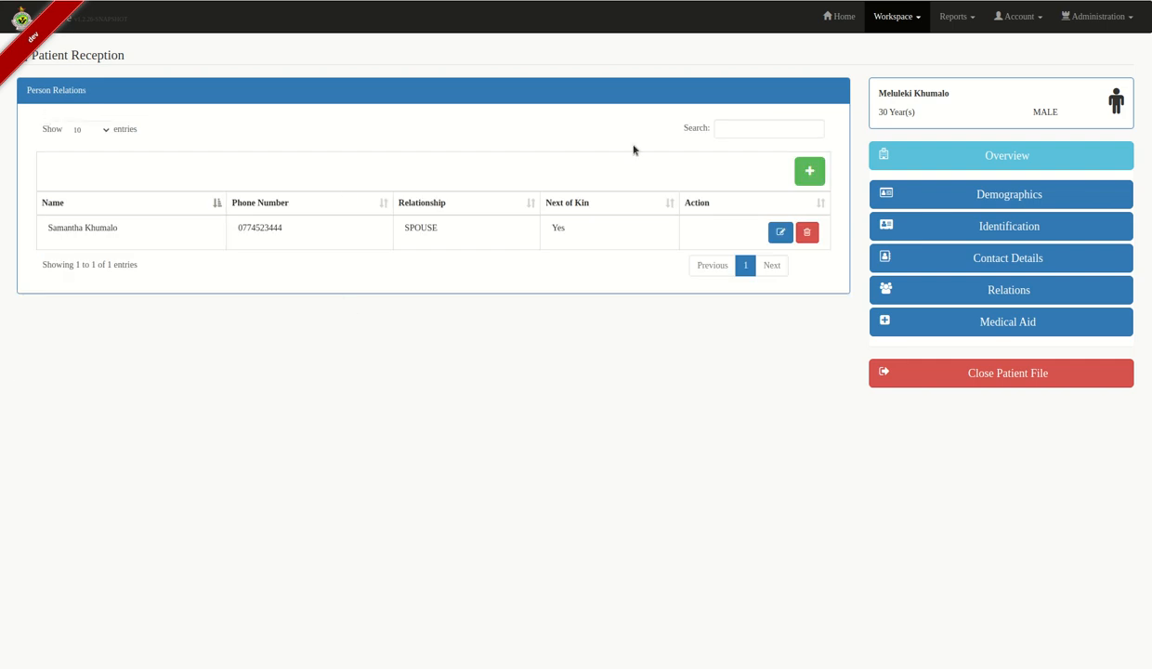
# - Admit the patient as an out-patient, send him to the TB Unit queue, and attend to him
pyautogui.click(1039, 325)
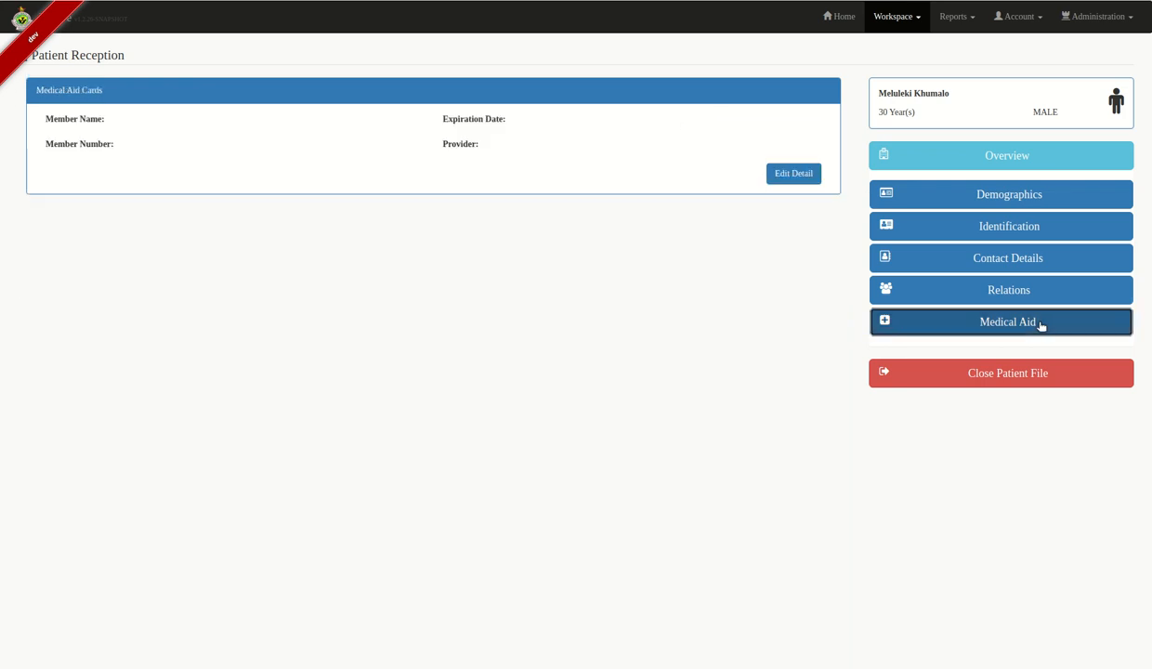
pyautogui.click(1046, 168)
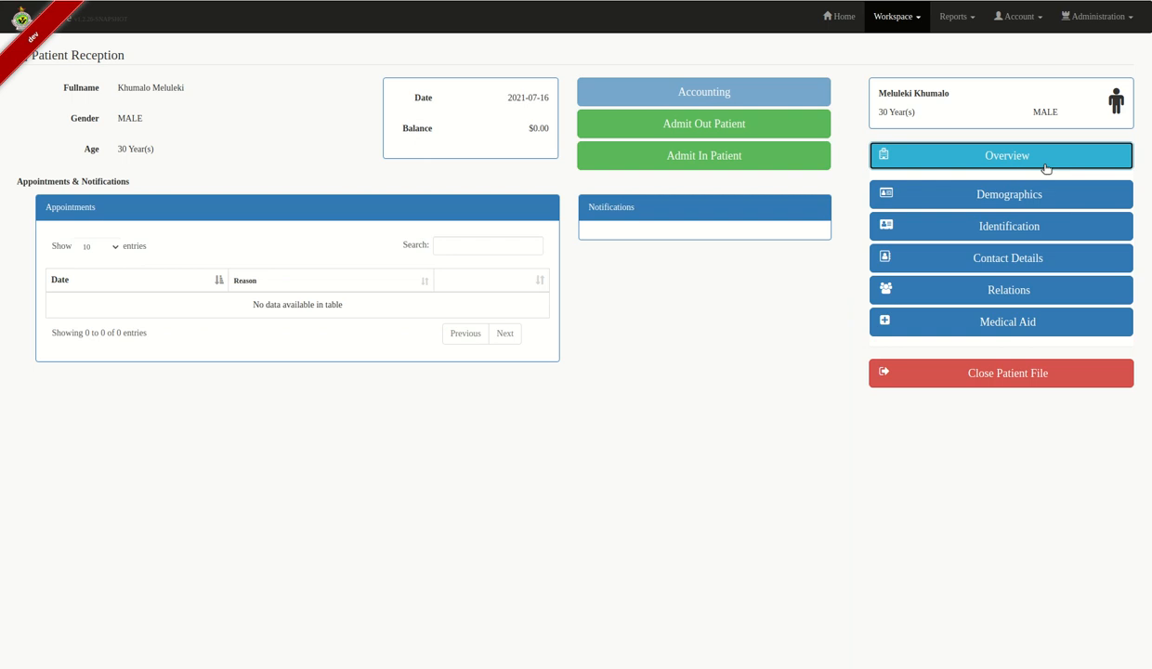
pyautogui.click(621, 124)
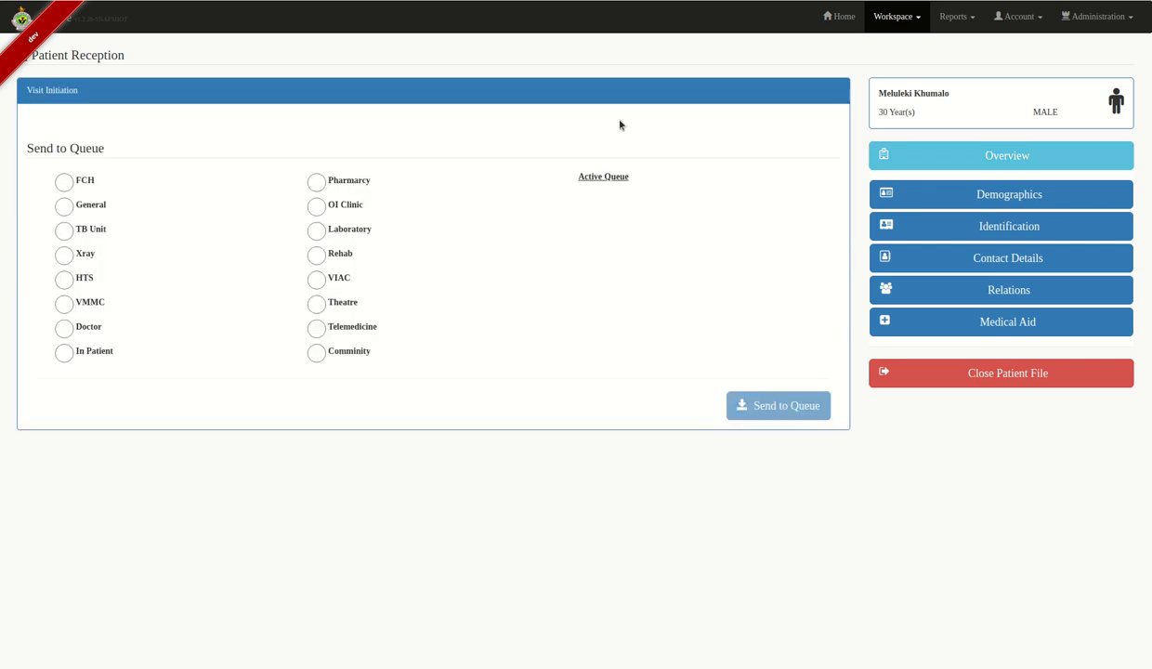
pyautogui.click(63, 231)
pyautogui.click(786, 408)
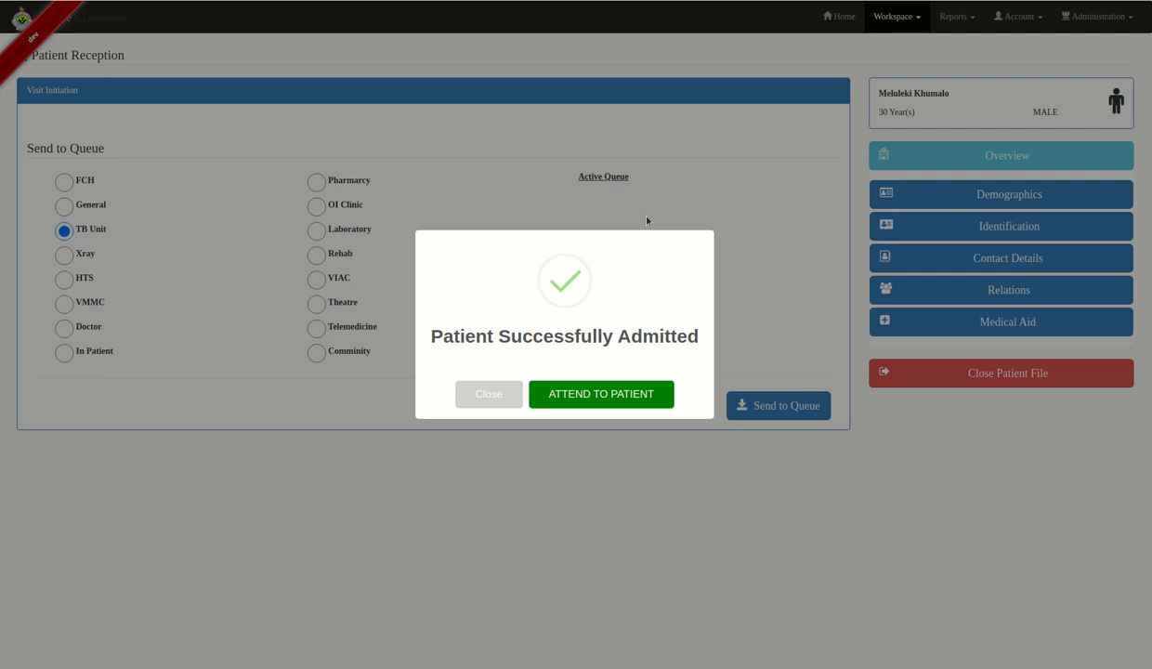
pyautogui.click(595, 406)
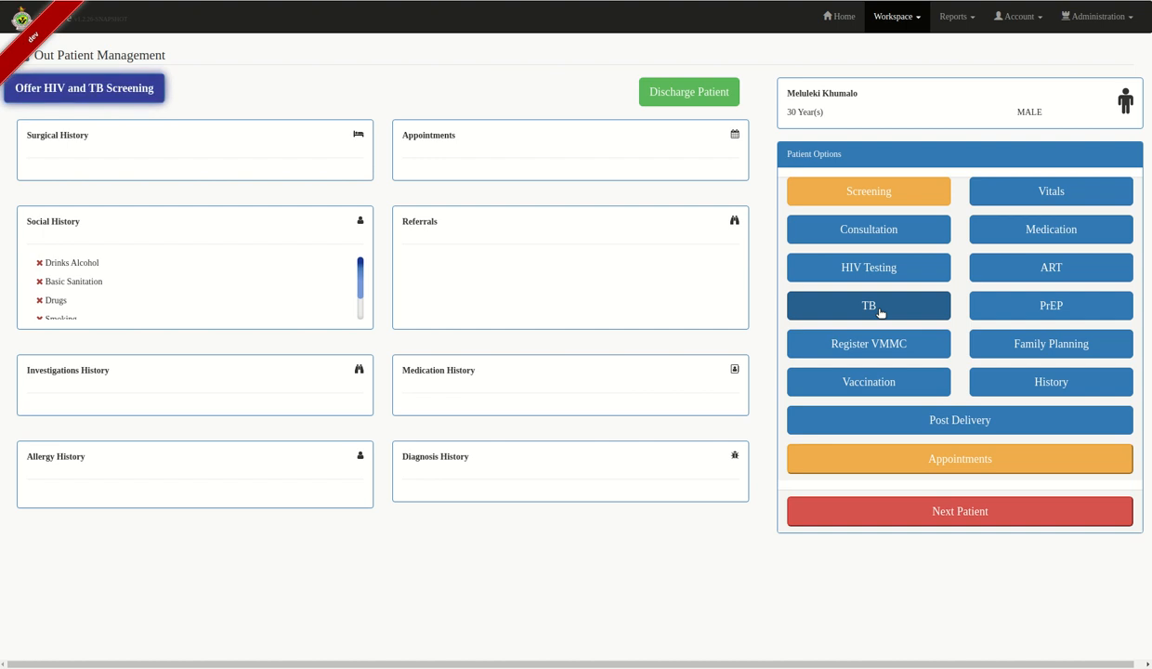
# - Record blood pressure 120/90 and temperature 36.3 in Vitals
pyautogui.click(1082, 192)
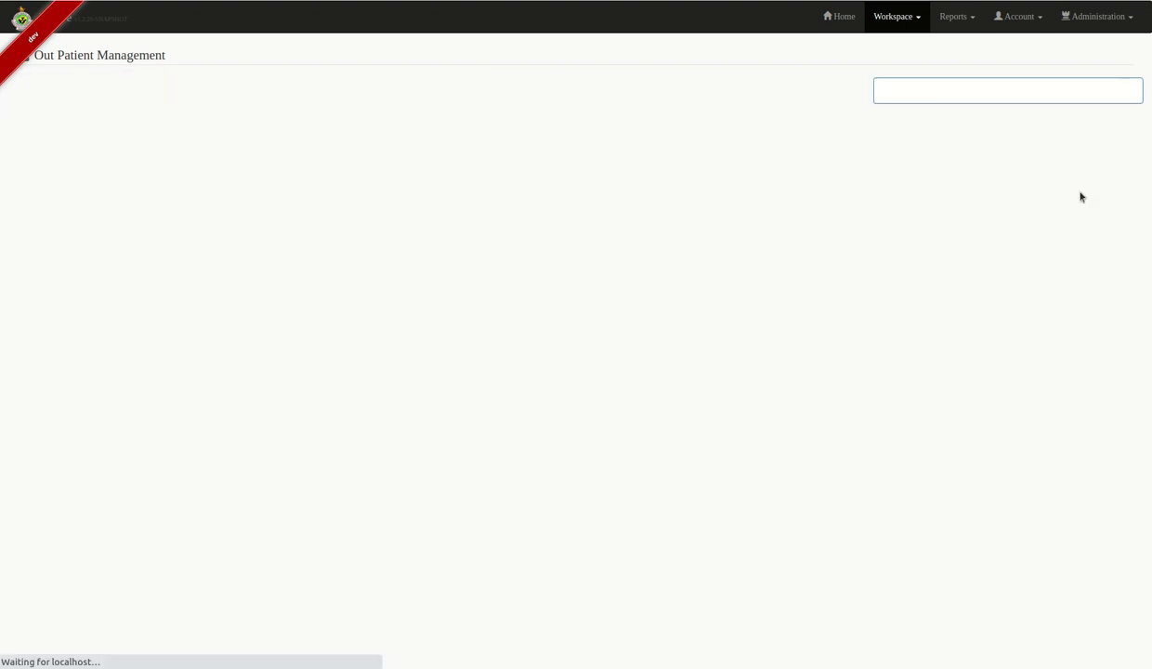
pyautogui.click(90, 172)
pyautogui.write('120')
pyautogui.click(161, 173)
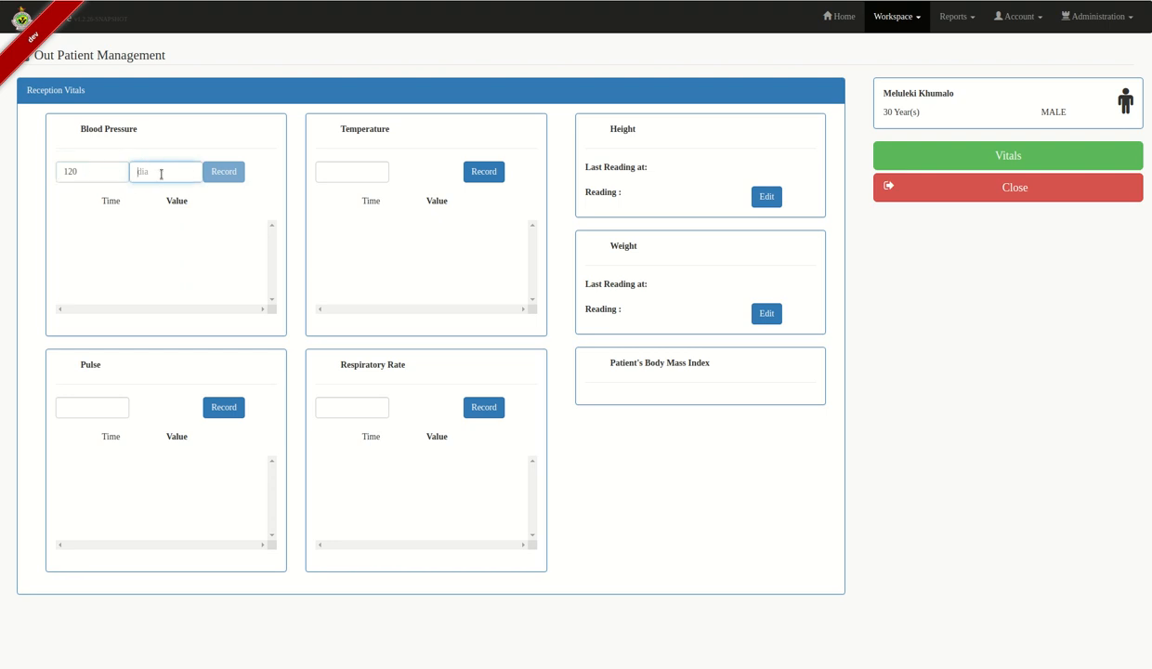
pyautogui.write('90')
pyautogui.click(233, 172)
pyautogui.click(330, 171)
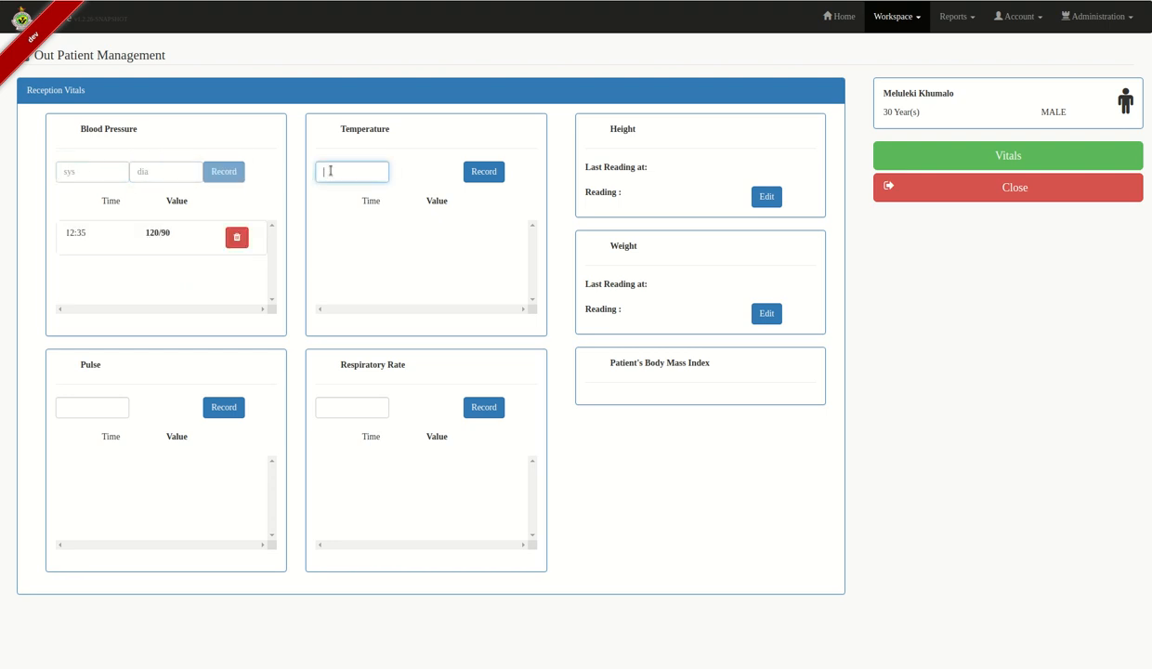
pyautogui.write('36.3')
pyautogui.click(482, 172)
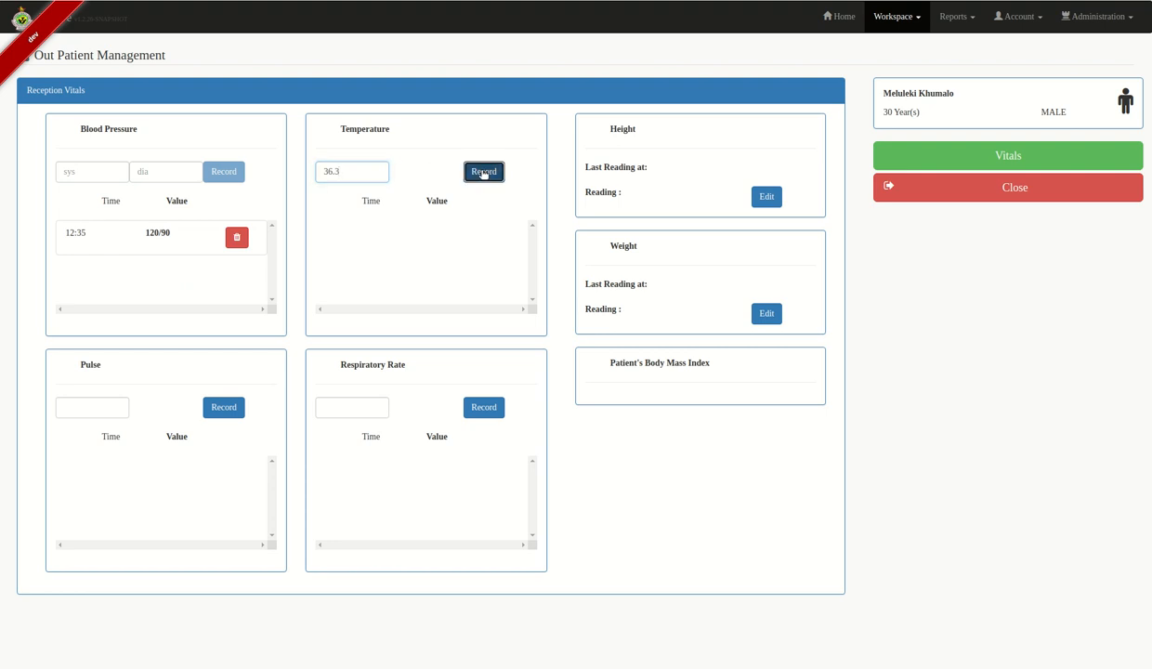
# - Record pulse 85 and respiratory rate 26
pyautogui.click(79, 408)
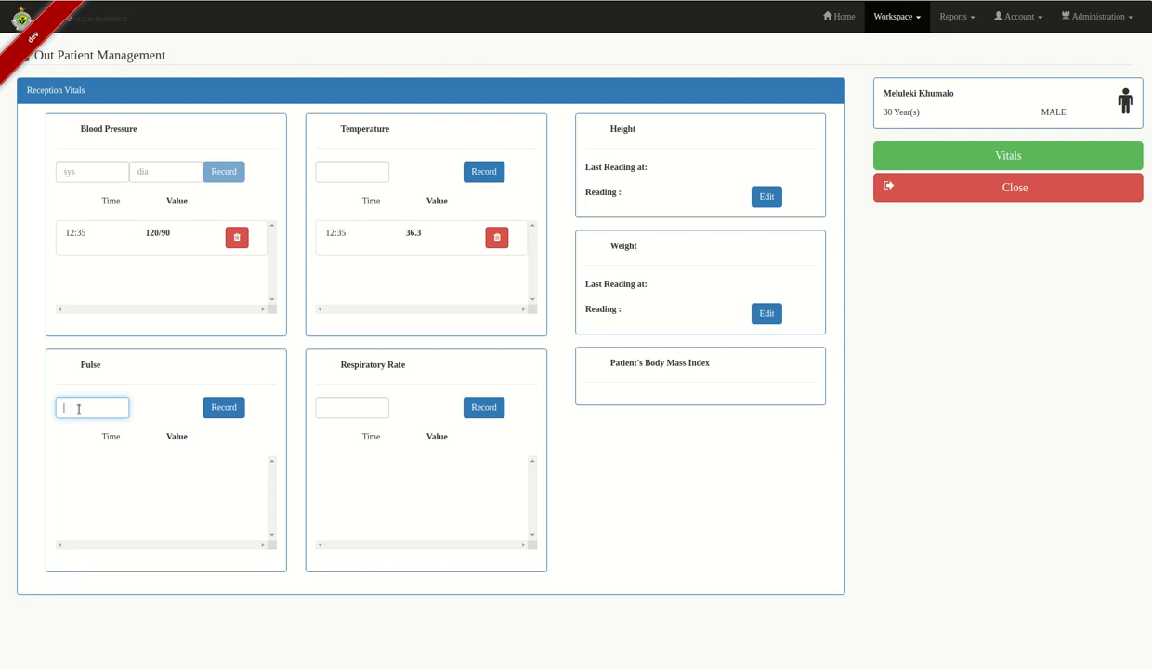
pyautogui.write('85')
pyautogui.click(223, 406)
pyautogui.click(327, 403)
pyautogui.write('26')
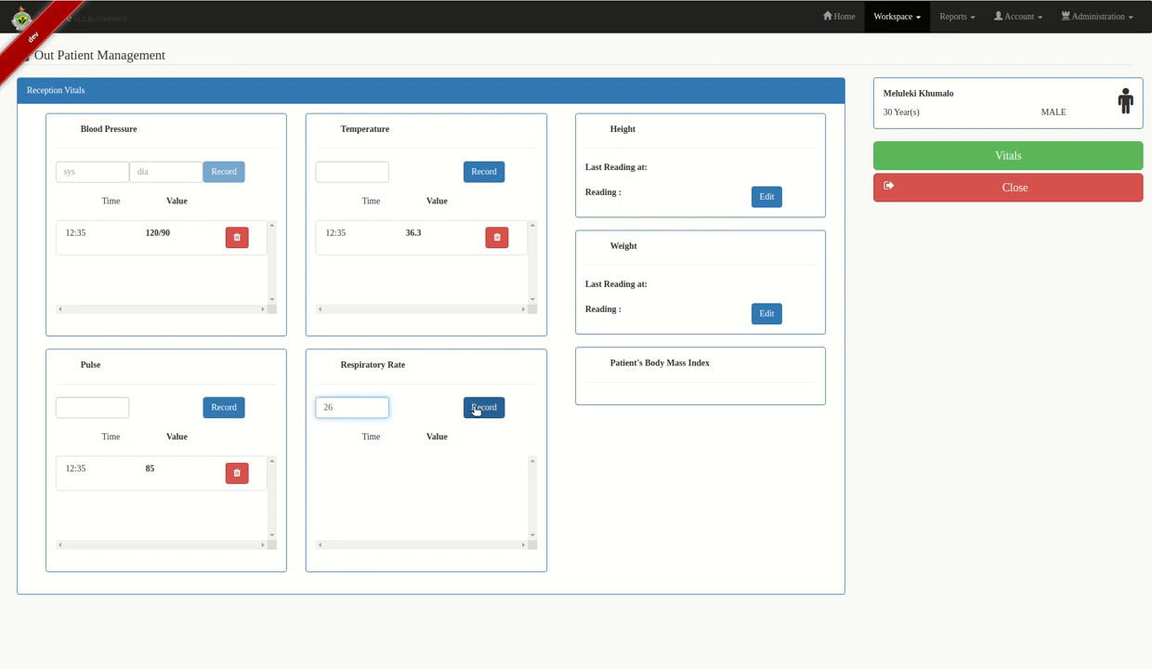
pyautogui.click(477, 411)
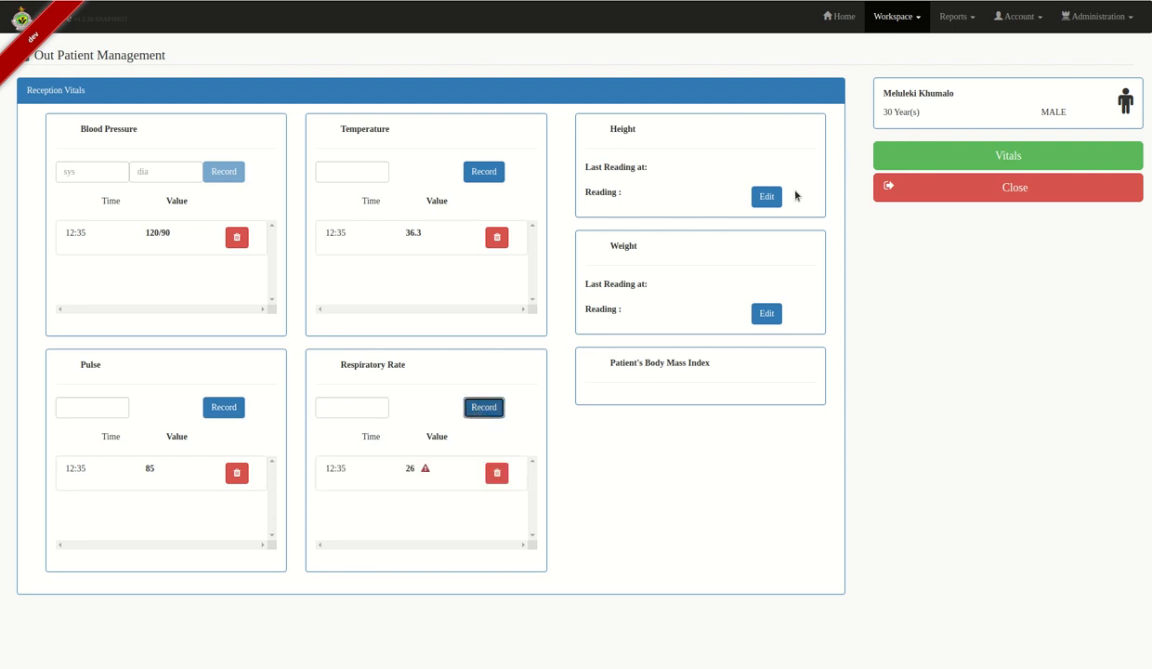
# - Edit and save height 145 cm and weight 65 kg
pyautogui.click(766, 197)
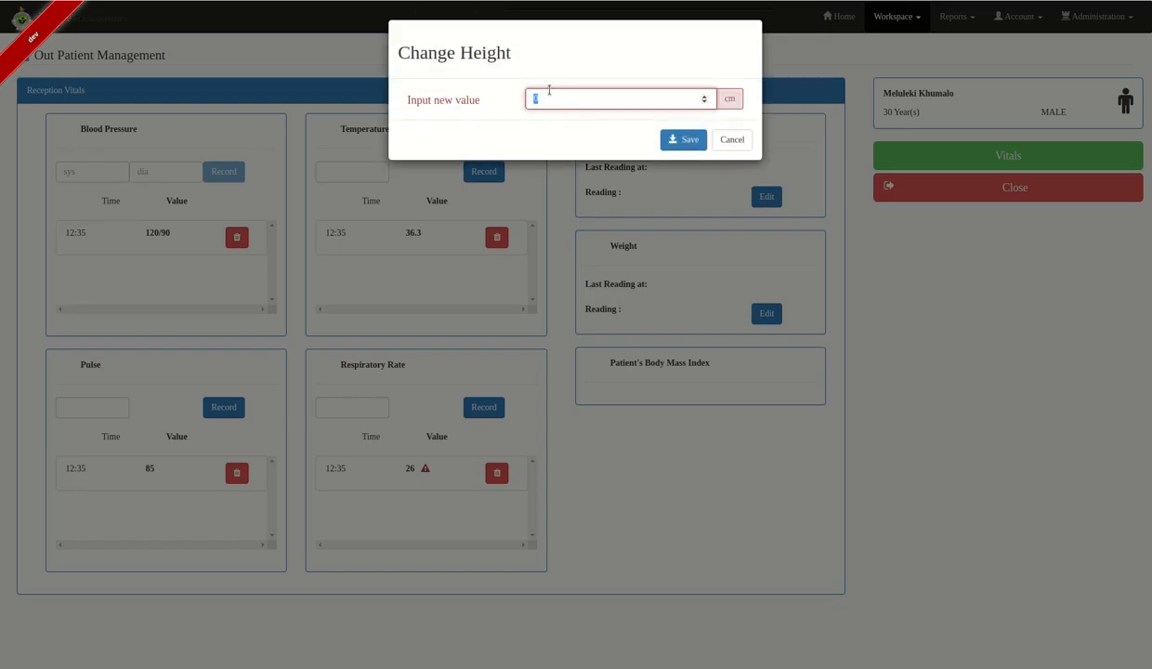
pyautogui.press('BackSpace')
pyautogui.write('145')
pyautogui.click(683, 139)
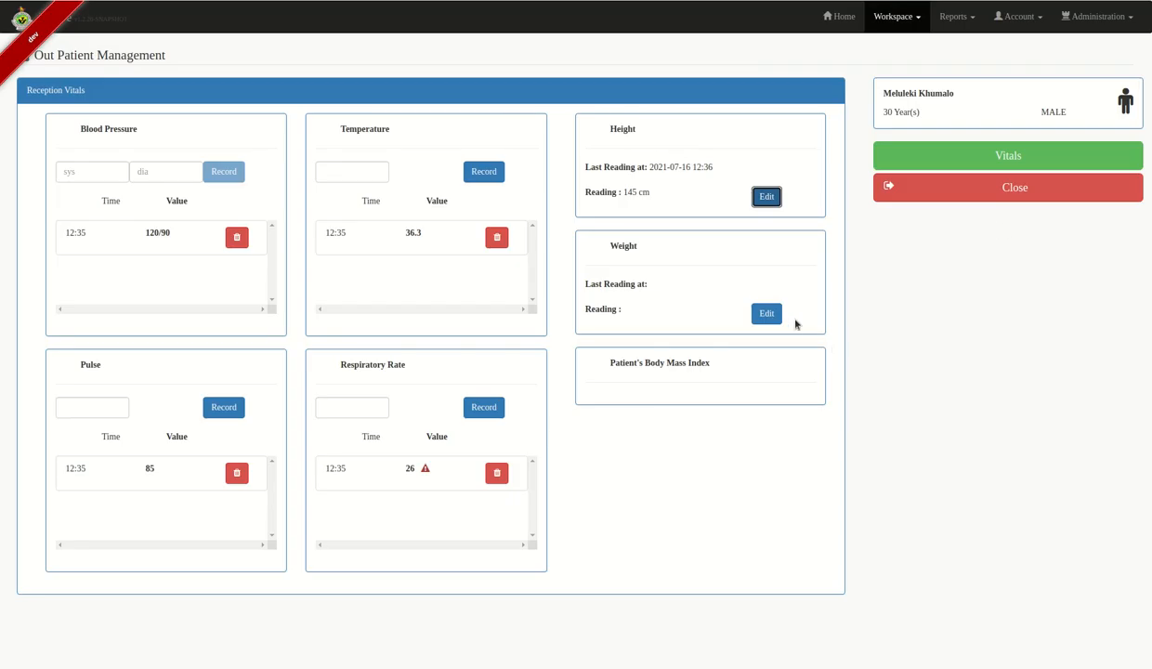
pyautogui.click(766, 314)
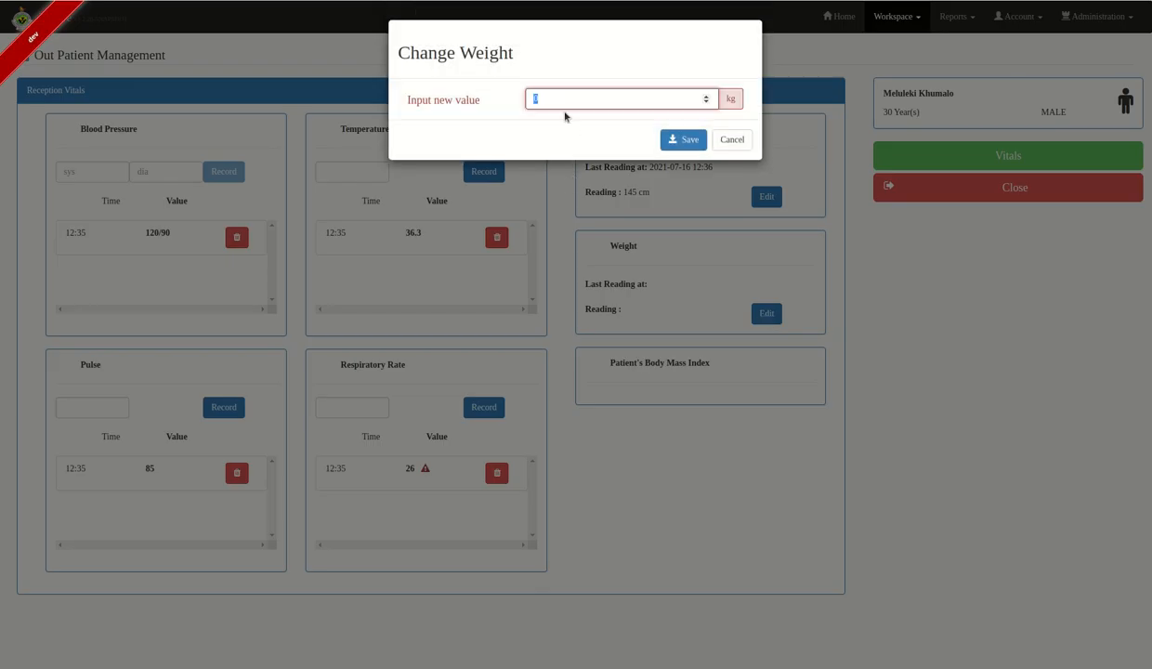
pyautogui.write('65')
pyautogui.click(683, 139)
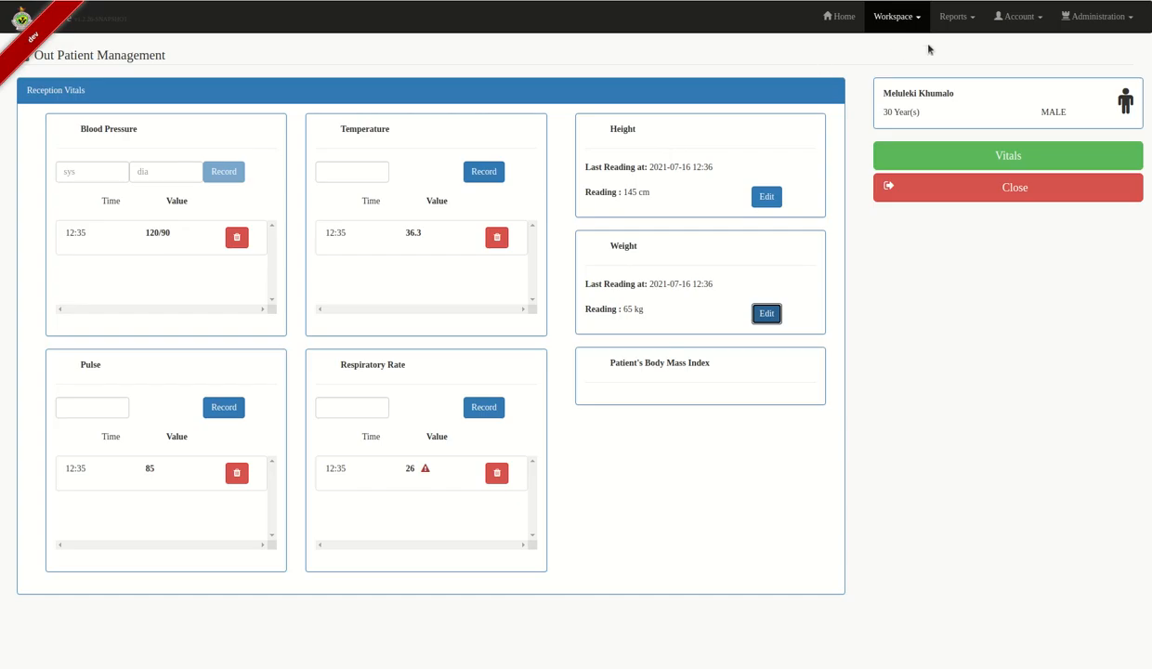
# - Close Vitals, confirm TB Module registration with Yes, and continue past Patient Demographics
pyautogui.click(1057, 184)
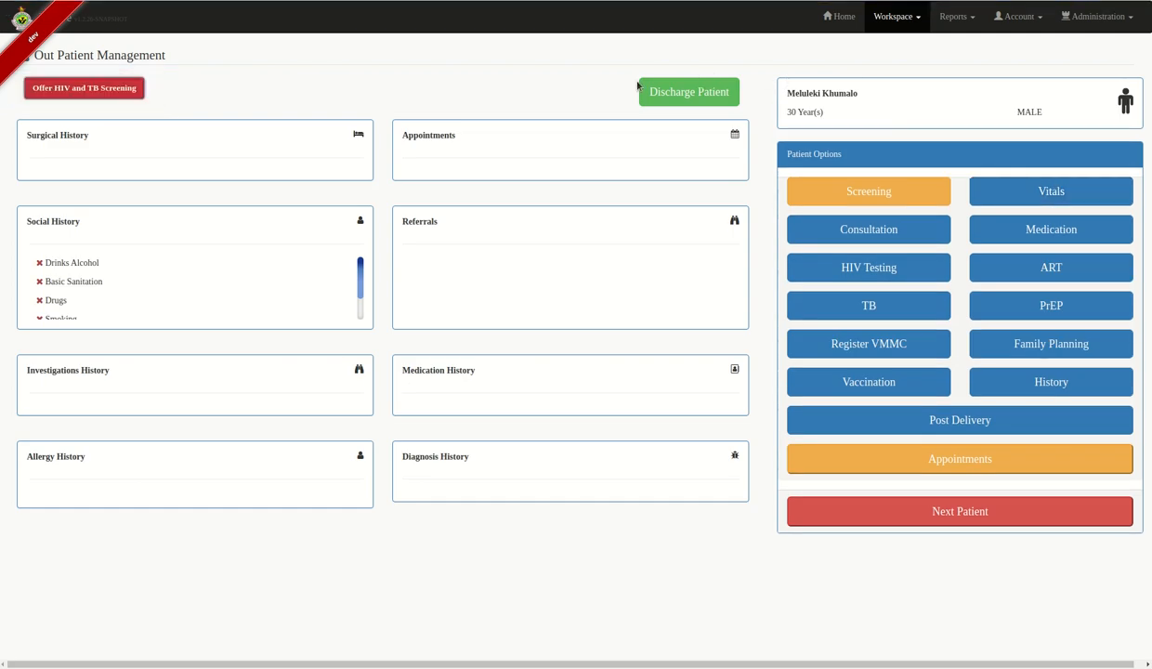
pyautogui.click(867, 309)
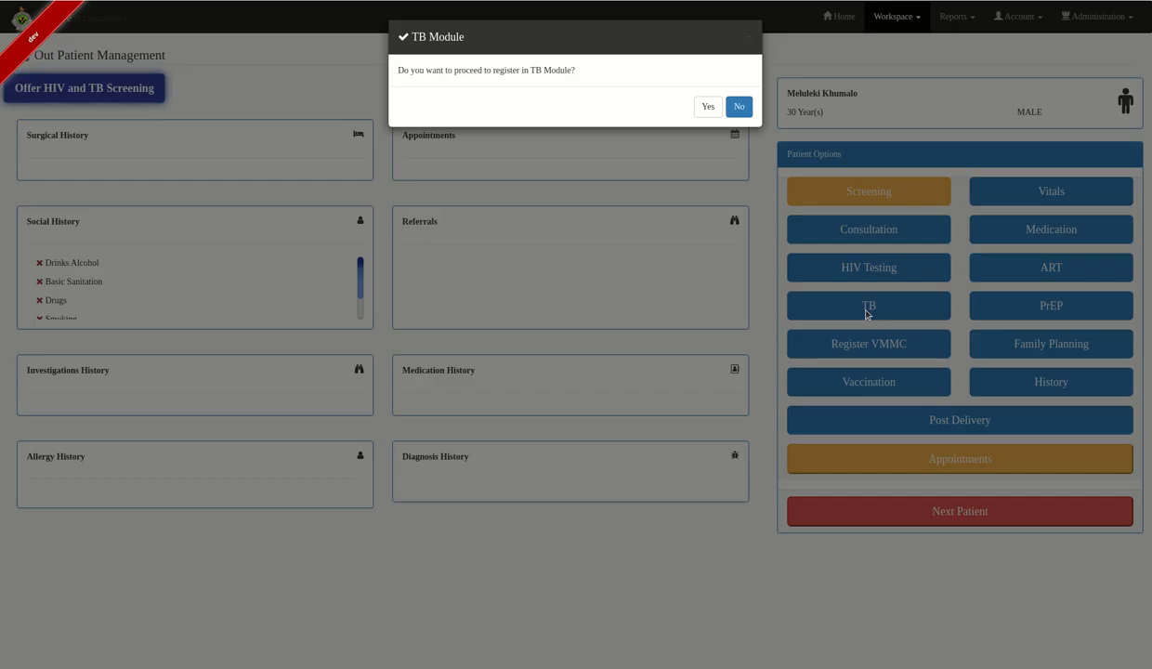
pyautogui.click(708, 108)
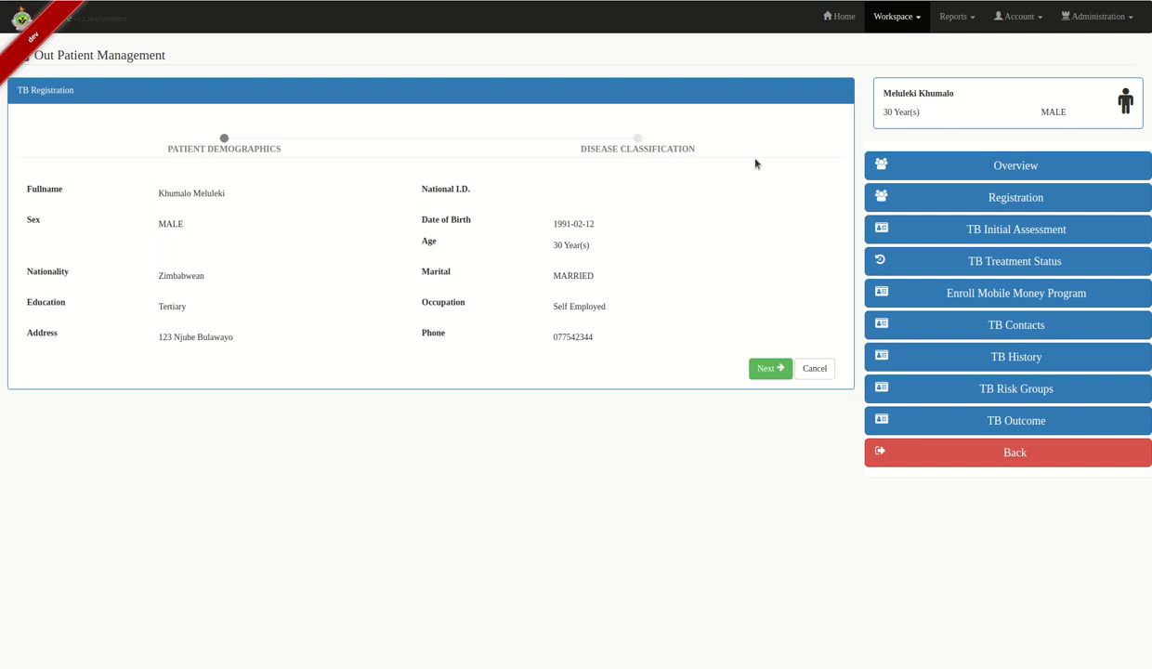
pyautogui.click(763, 369)
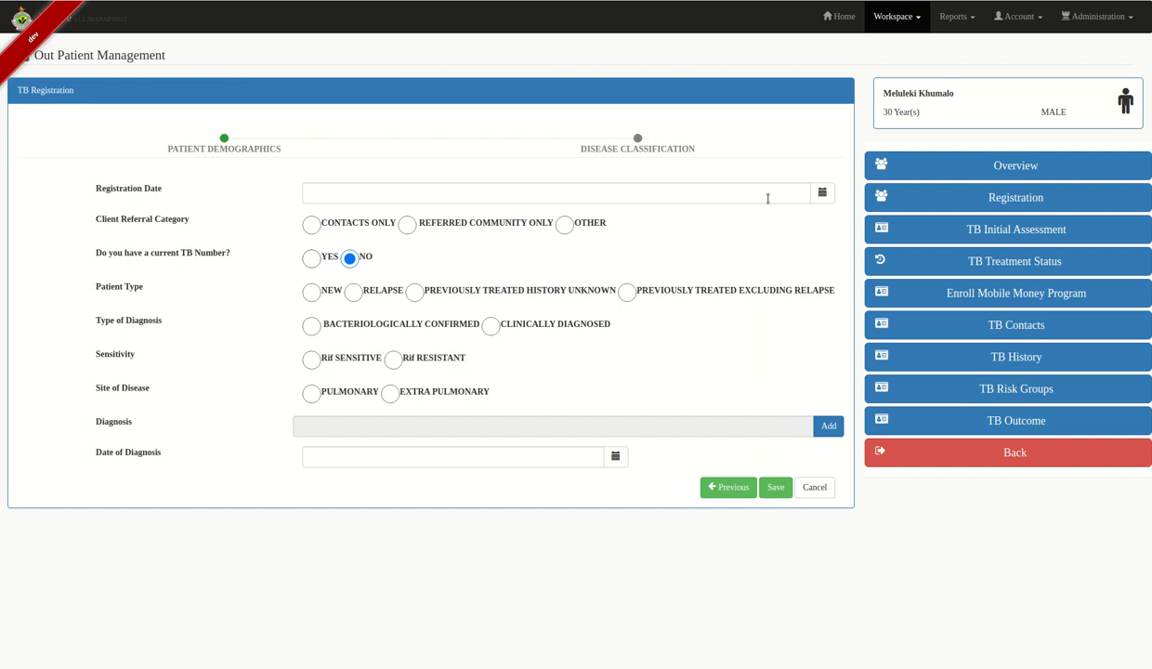
# - Classify the TB case: registered today, Contacts Only, no current TB number, pulmonary; then list diagnoses
pyautogui.click(821, 193)
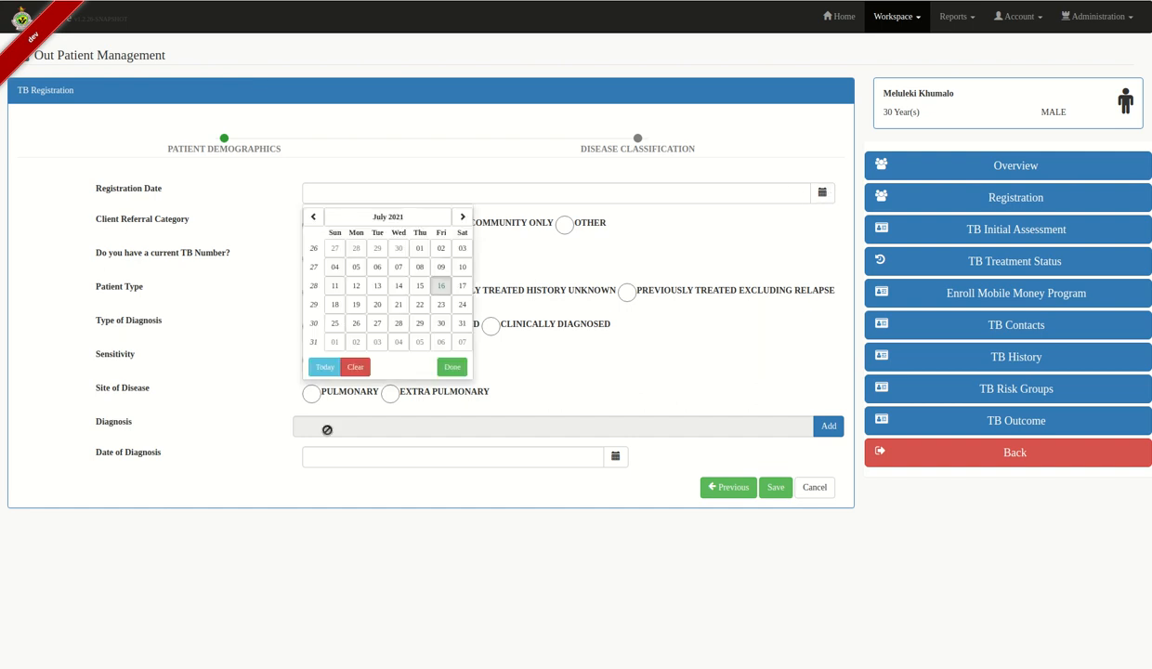
pyautogui.click(324, 367)
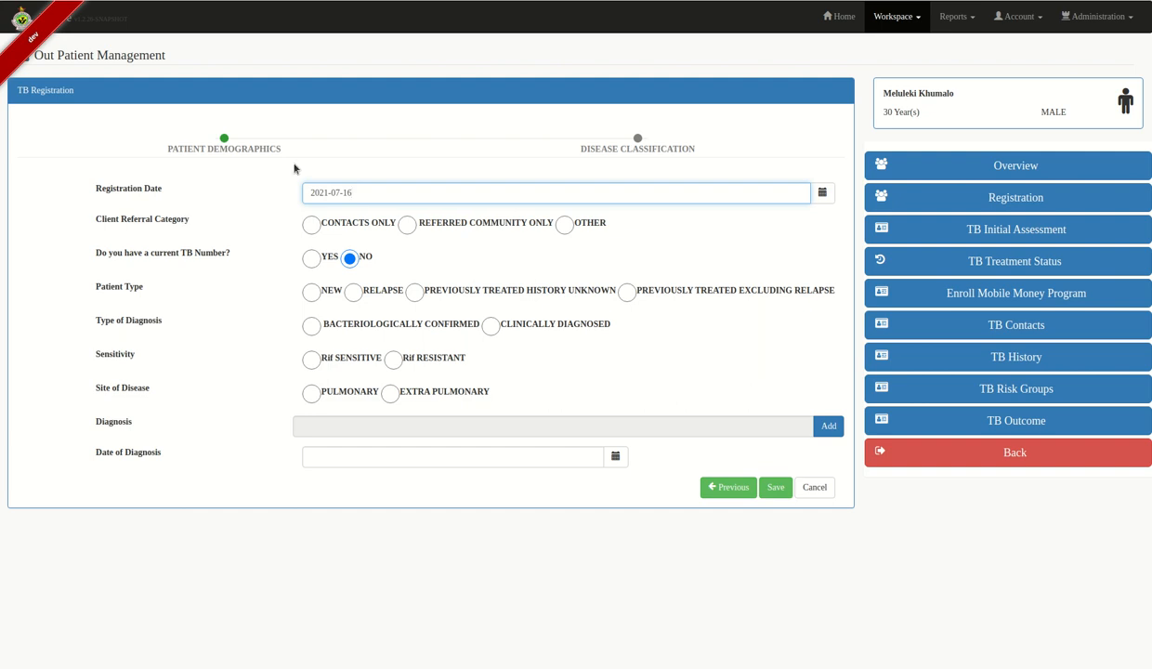
pyautogui.click(313, 227)
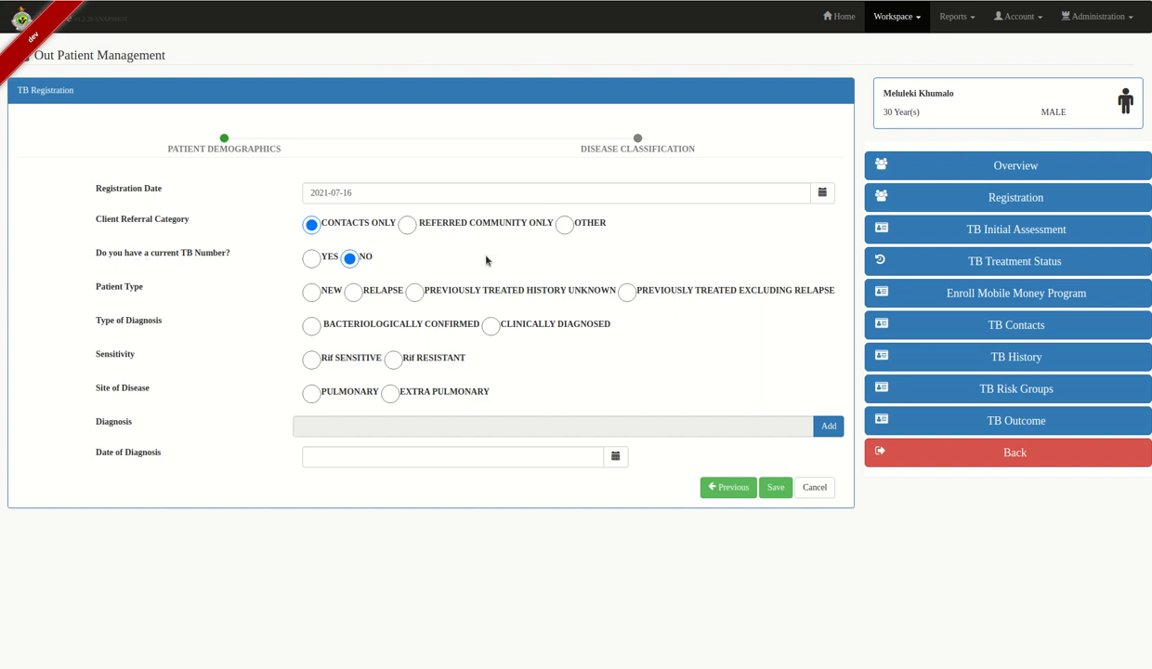
pyautogui.click(313, 259)
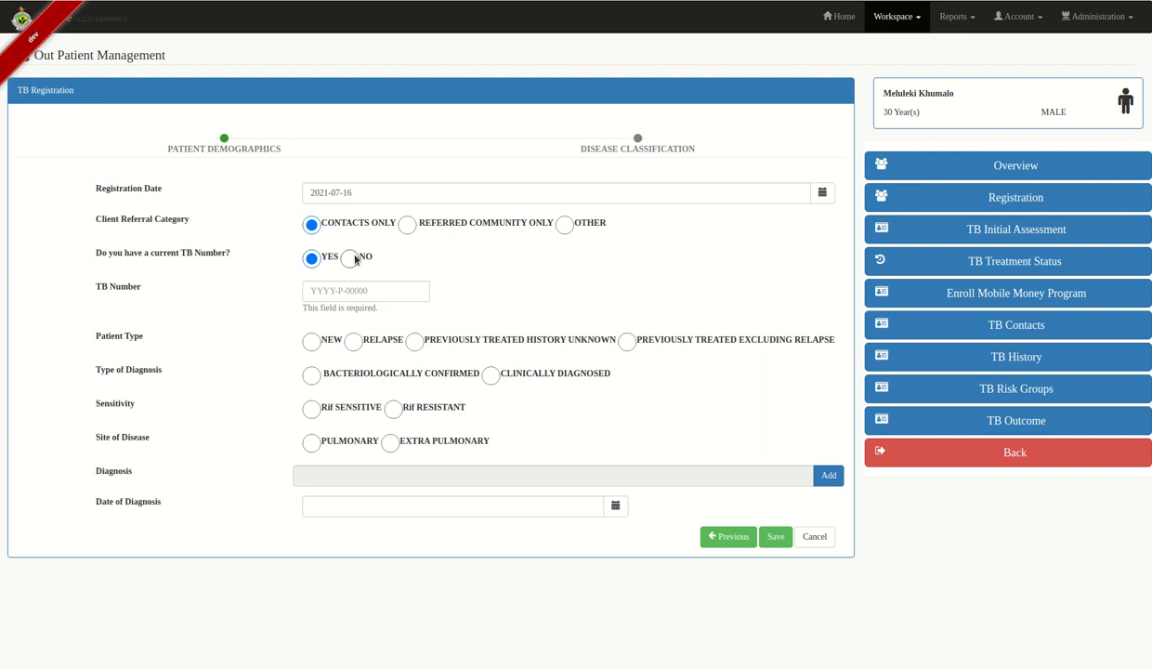
pyautogui.click(351, 259)
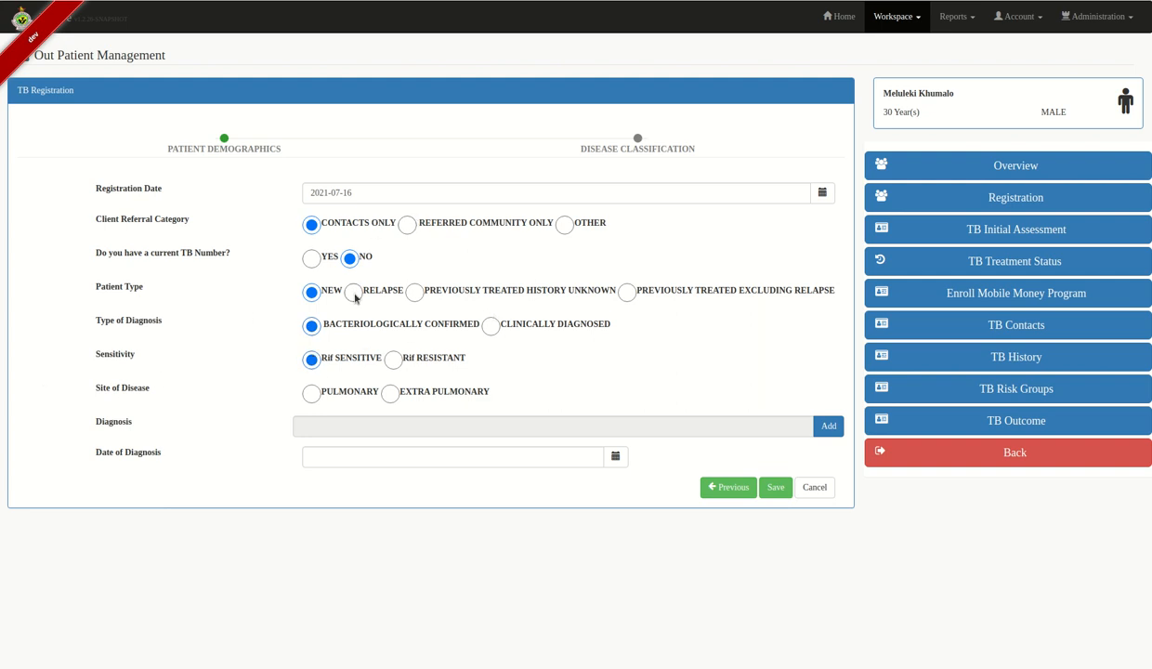
pyautogui.click(309, 391)
pyautogui.click(821, 430)
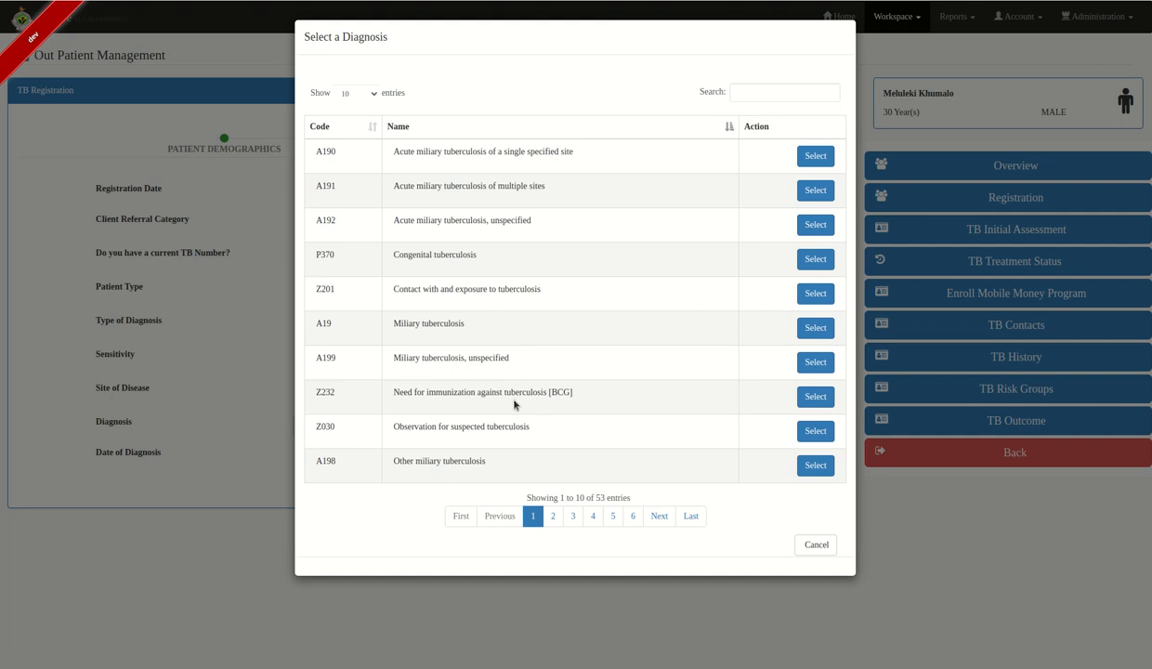
# - Search the diagnoses for 'contact' and choose Contact with and exposure to rabies
pyautogui.click(553, 517)
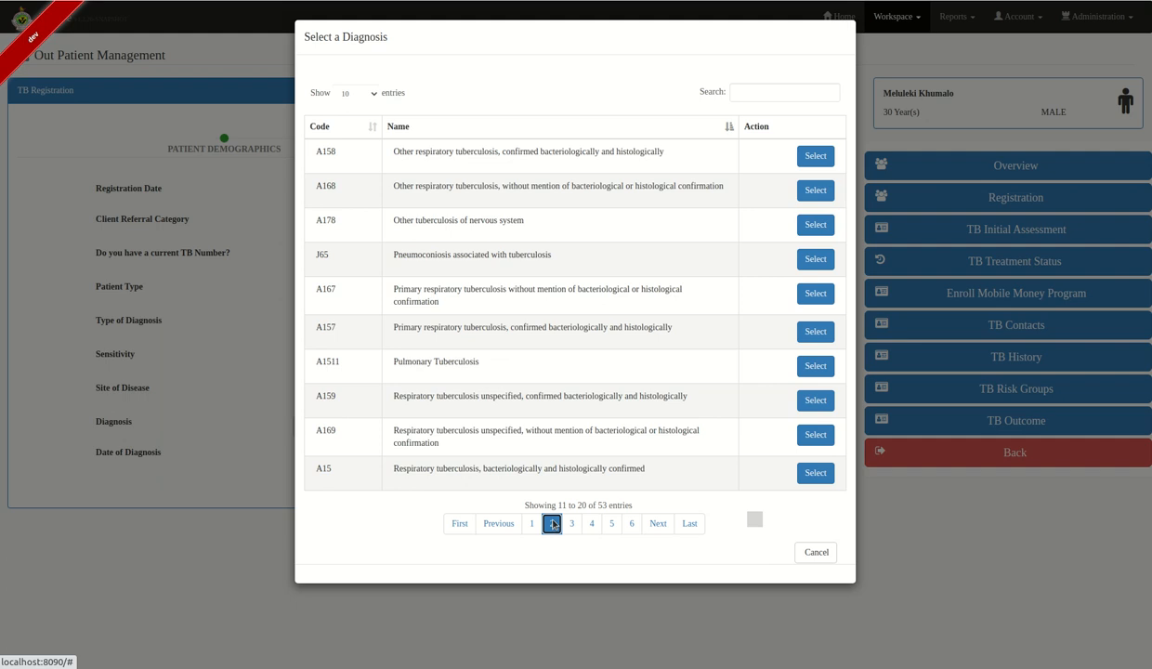
pyautogui.click(576, 525)
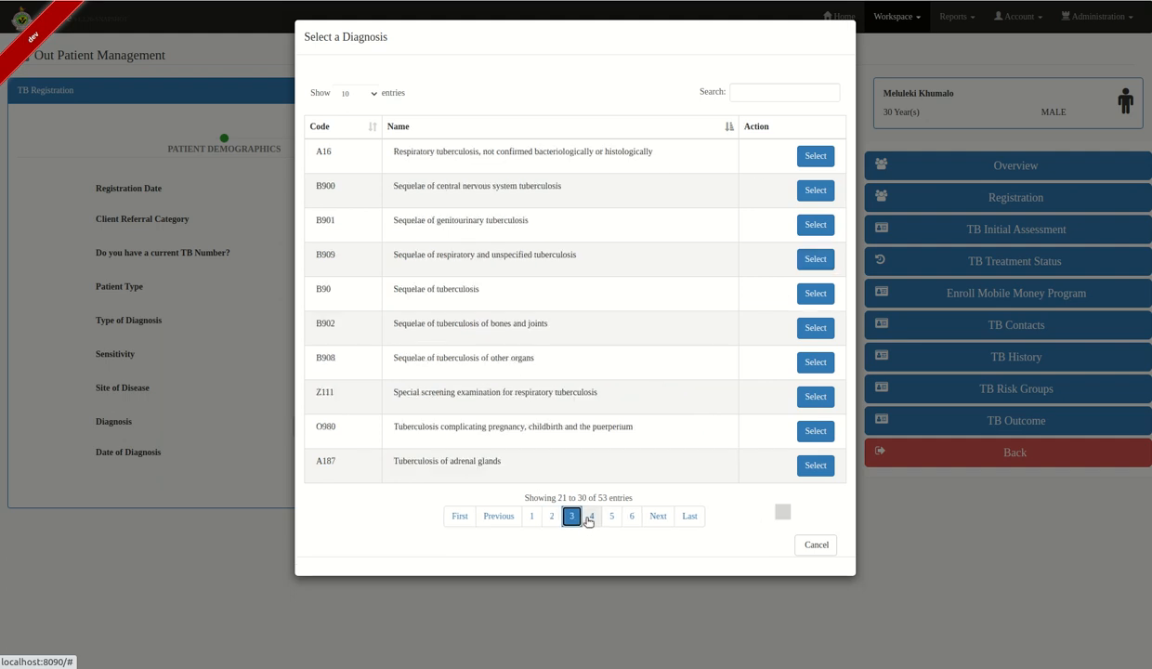
pyautogui.click(765, 95)
pyautogui.write('contact')
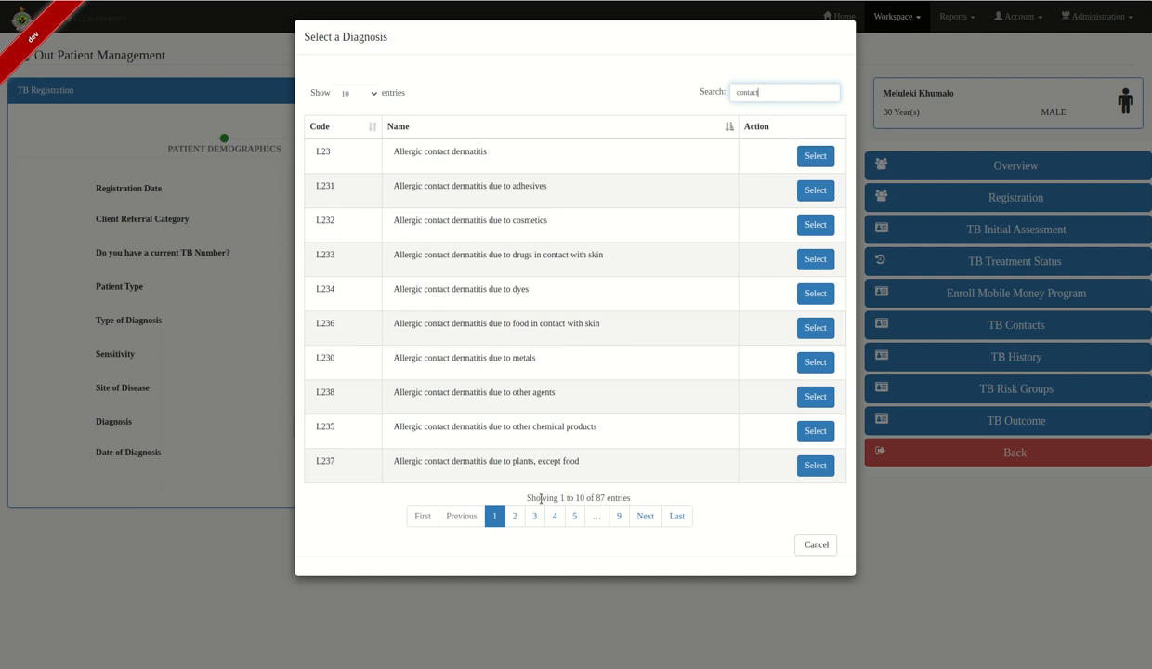
pyautogui.click(513, 518)
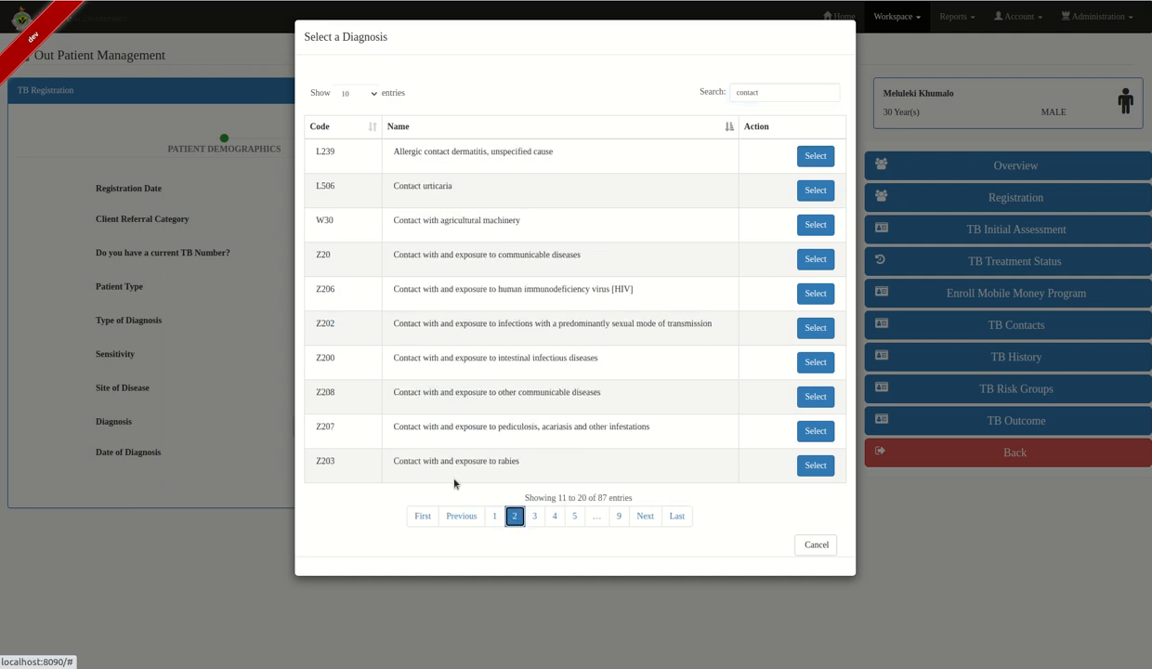
pyautogui.click(814, 465)
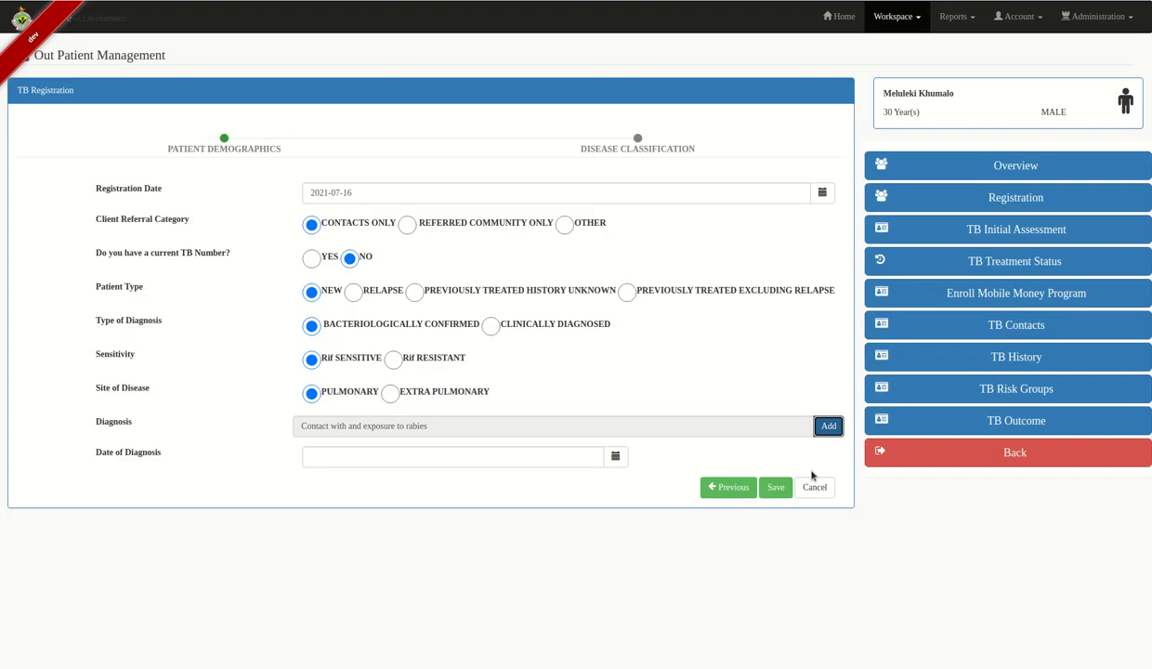
# - Date the diagnosis today (2021-07-16) and save the TB registration
pyautogui.click(613, 458)
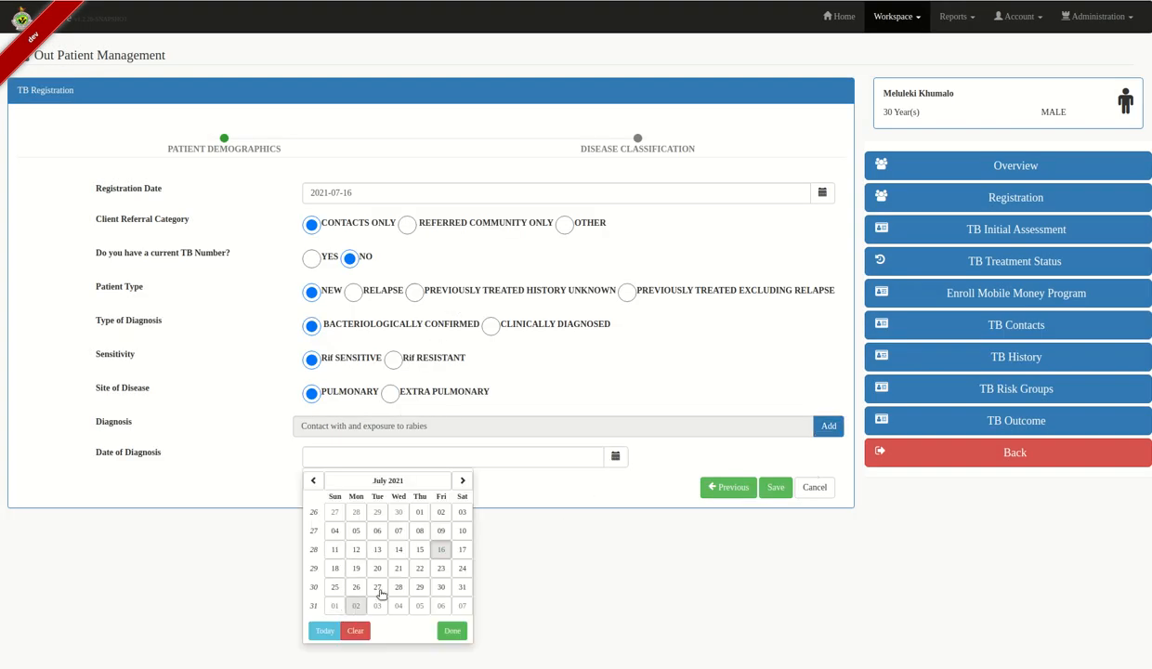
pyautogui.click(320, 630)
pyautogui.click(776, 488)
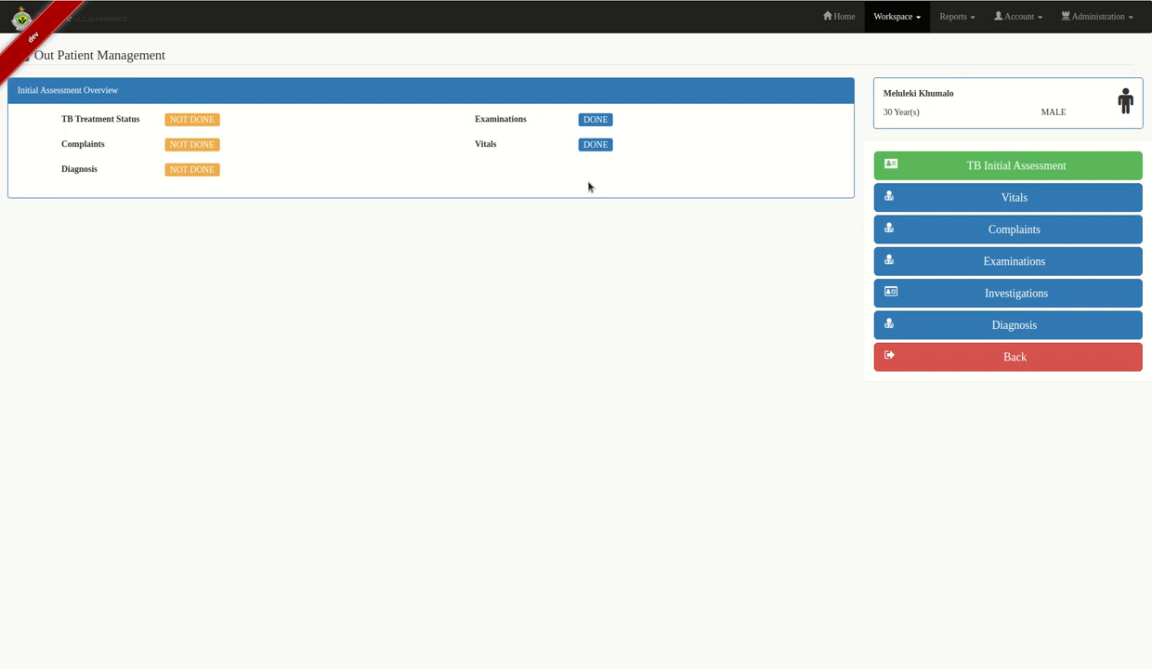
# - Record a new 36.4 temperature reading in the initial assessment vitals, then view Complaints
pyautogui.click(1064, 205)
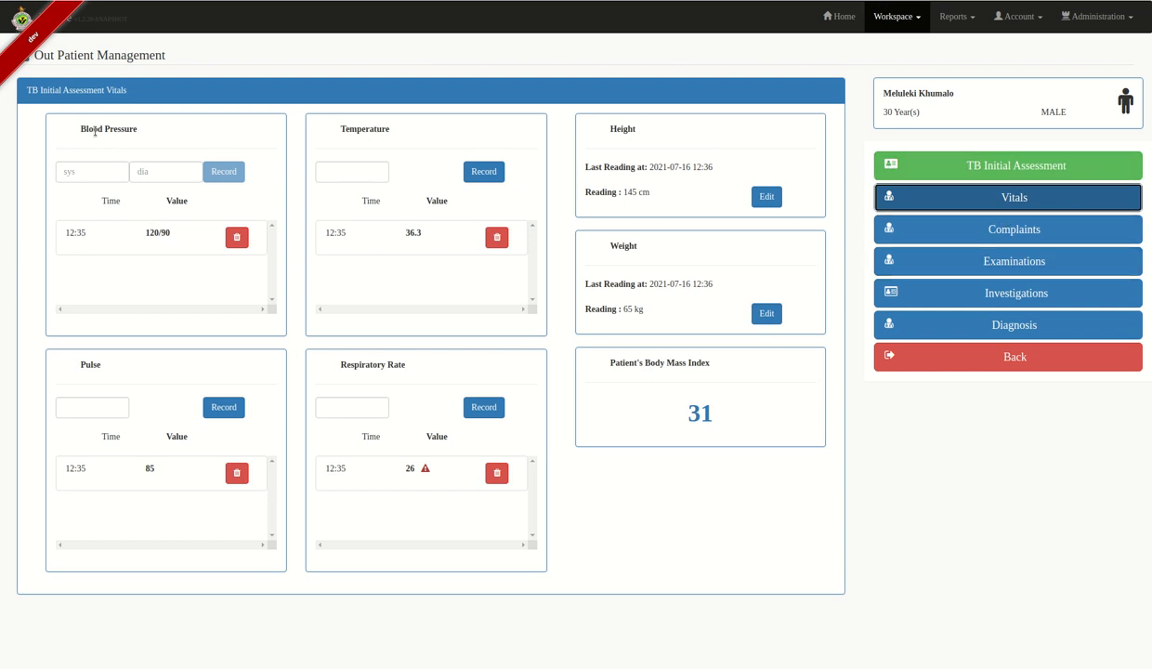
pyautogui.click(77, 231)
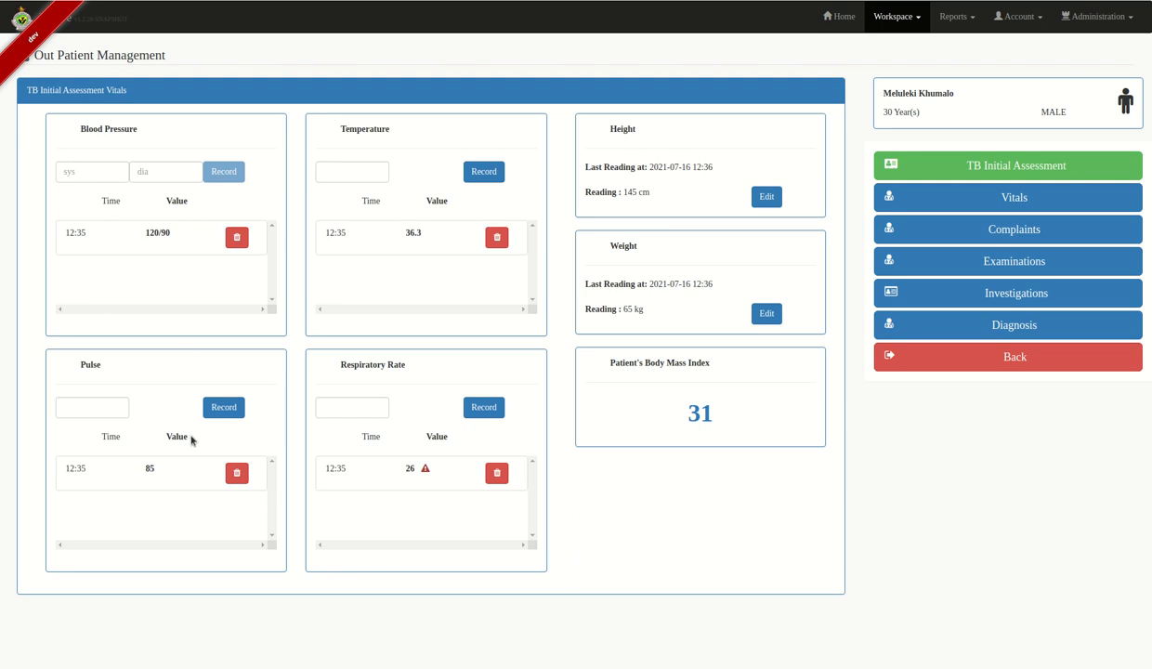
pyautogui.click(347, 172)
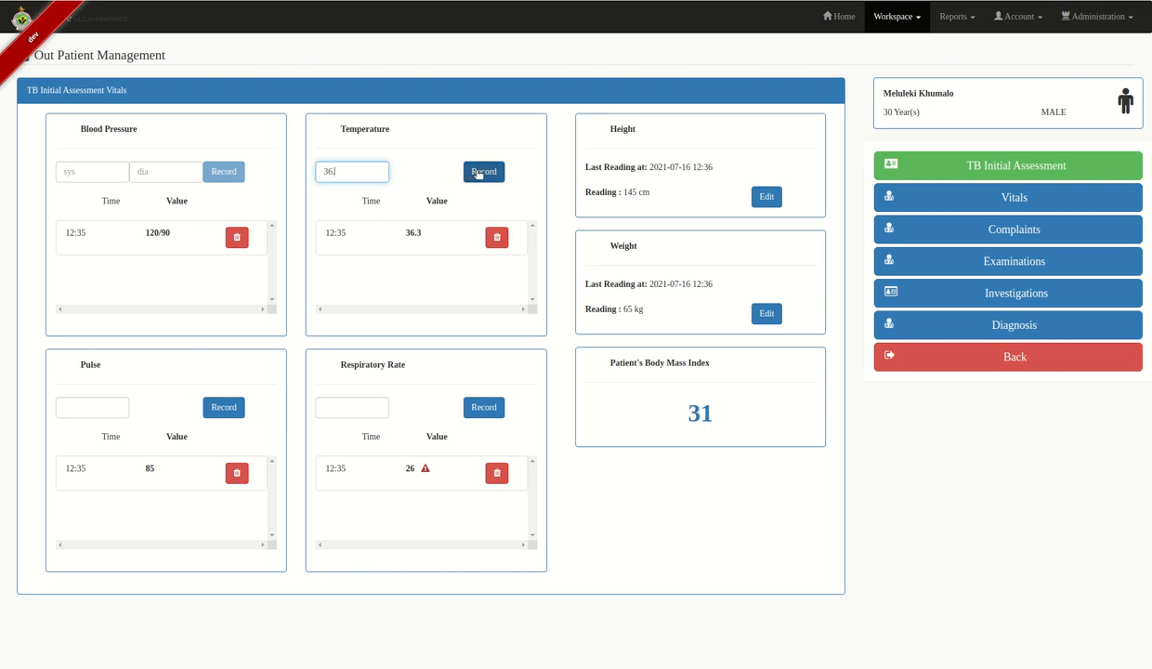
pyautogui.write('36.4')
pyautogui.click(478, 173)
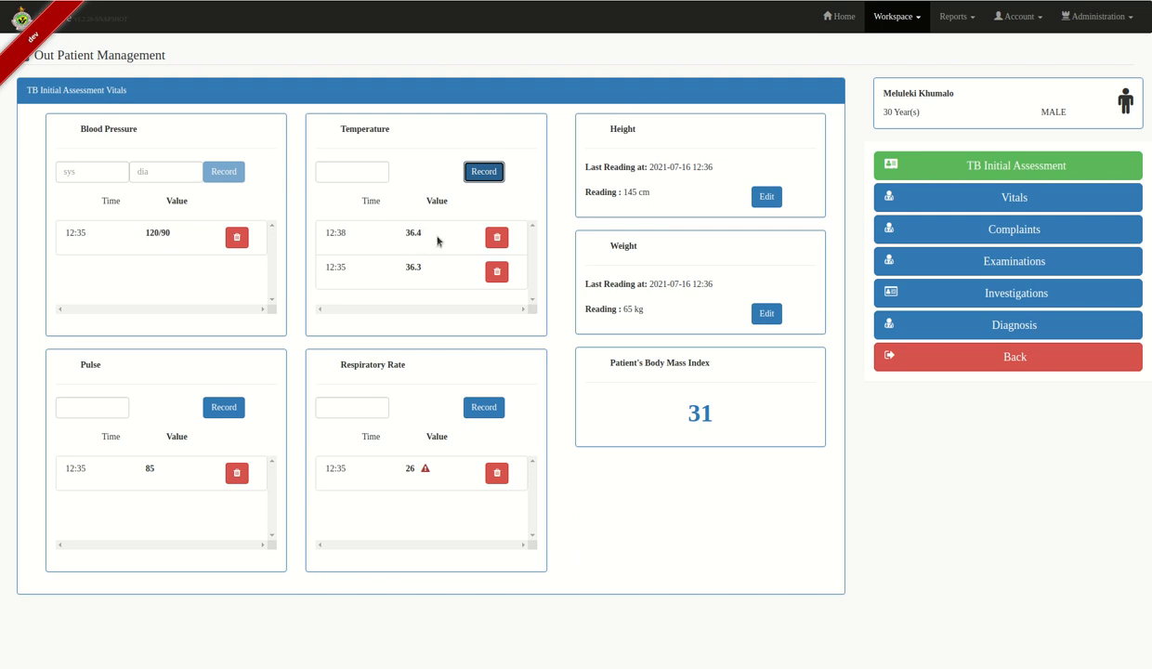
pyautogui.click(1029, 235)
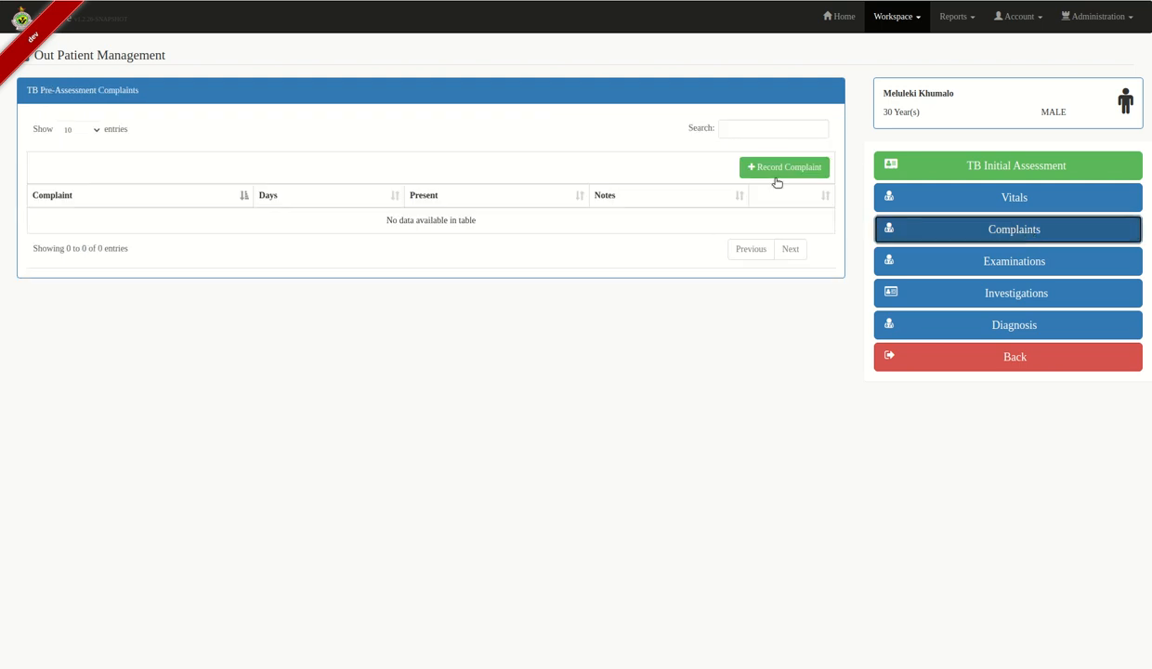
# - Add Headache as a present complaint lasting 3 days with a short note
pyautogui.click(776, 177)
pyautogui.click(752, 130)
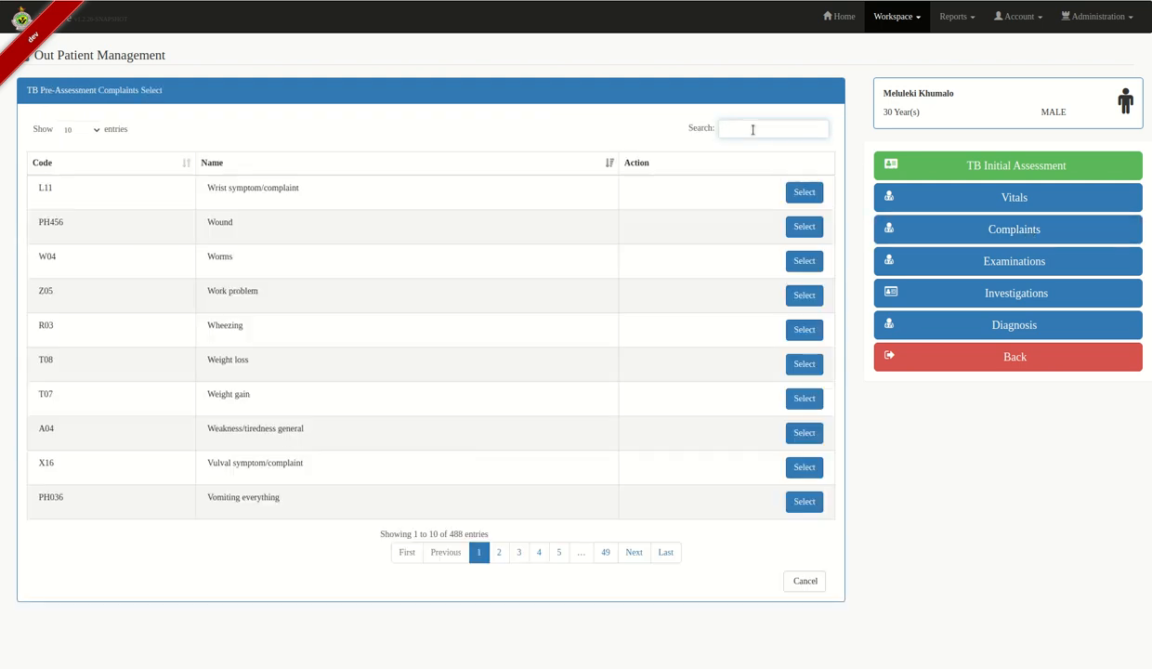
pyautogui.write('headache')
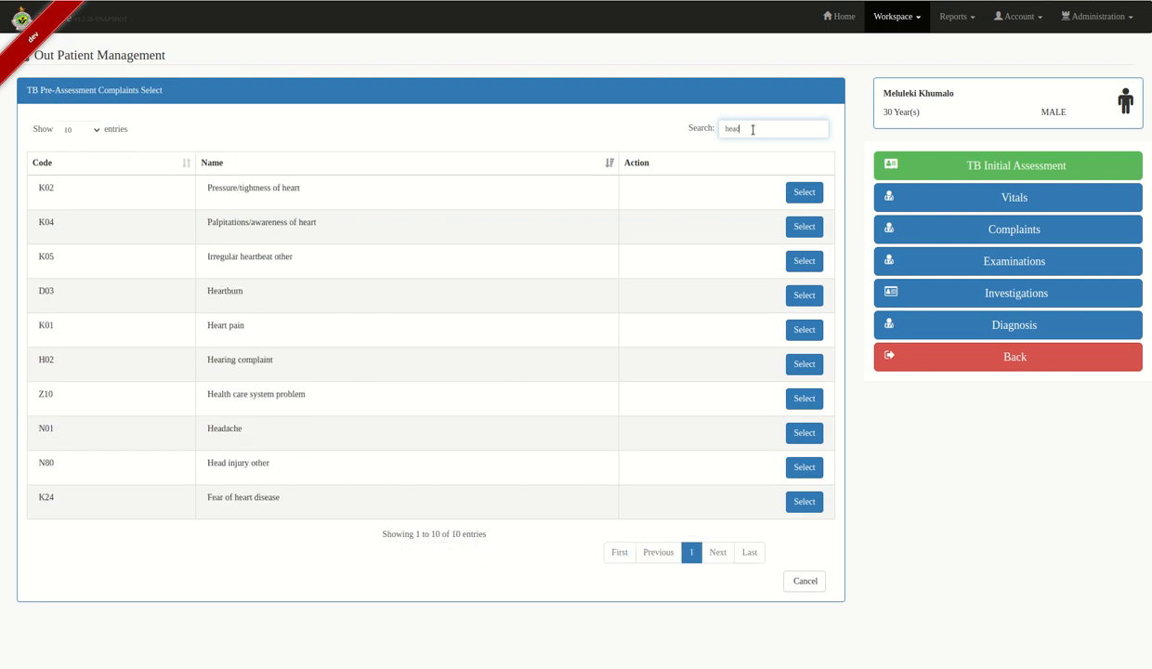
pyautogui.click(797, 192)
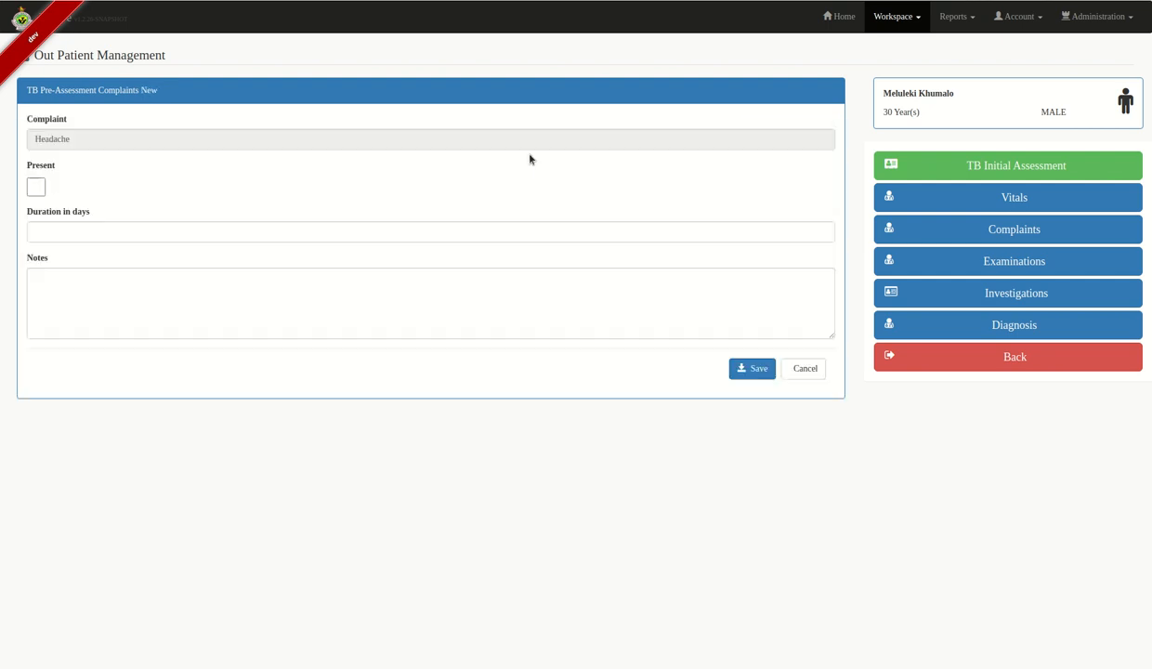
pyautogui.click(37, 186)
pyautogui.click(102, 227)
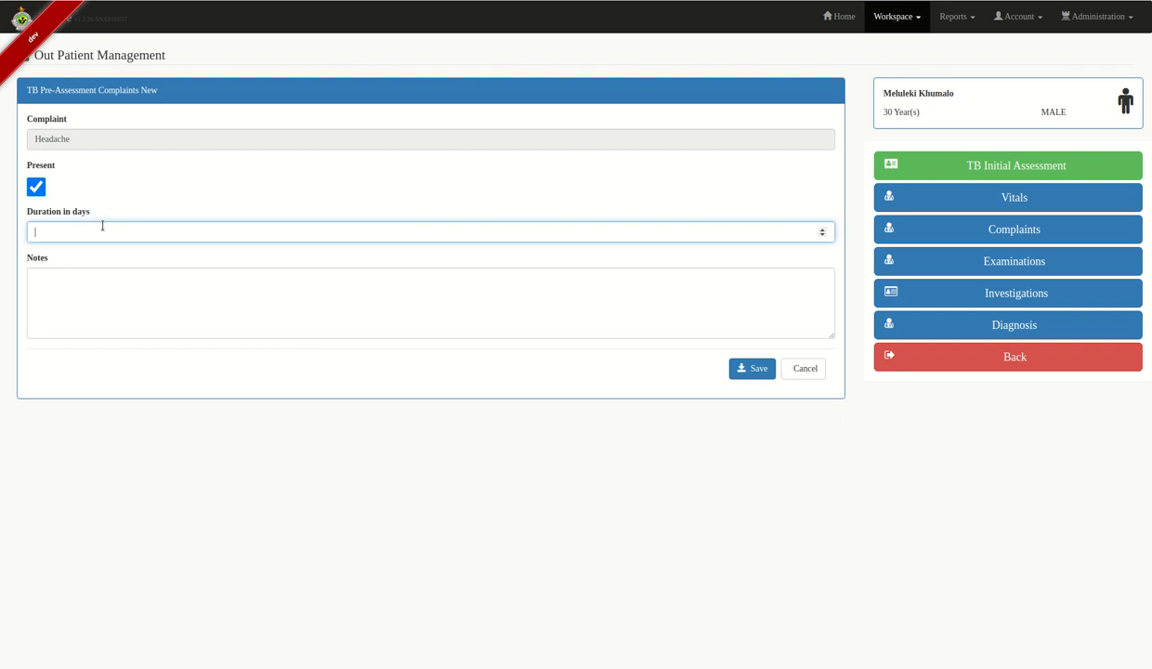
pyautogui.write('3')
pyautogui.click(421, 296)
pyautogui.write('write notes if any')
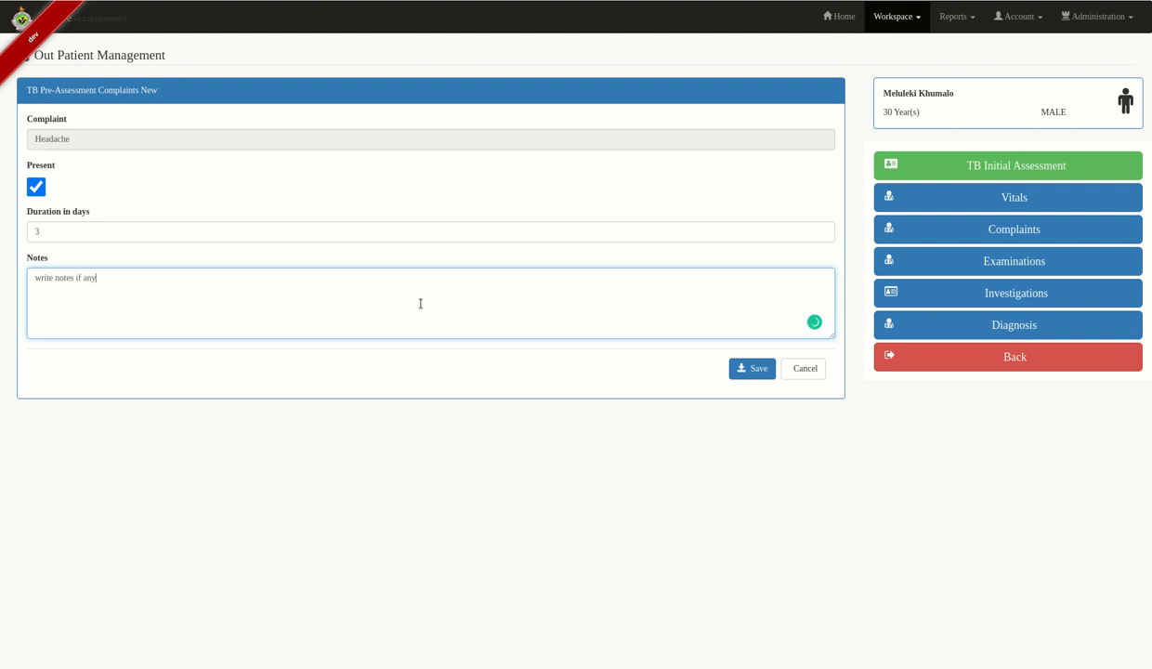
pyautogui.click(739, 369)
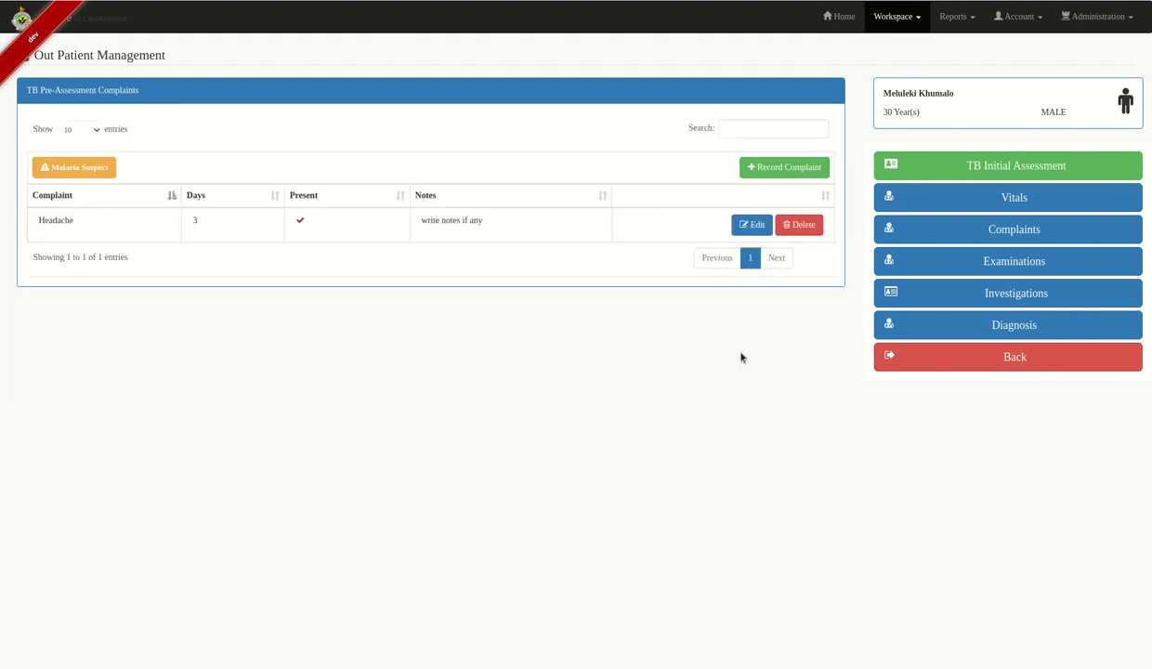
# - Add Night Sweats as a present complaint lasting 3 days
pyautogui.click(791, 172)
pyautogui.click(731, 127)
pyautogui.write('night sw')
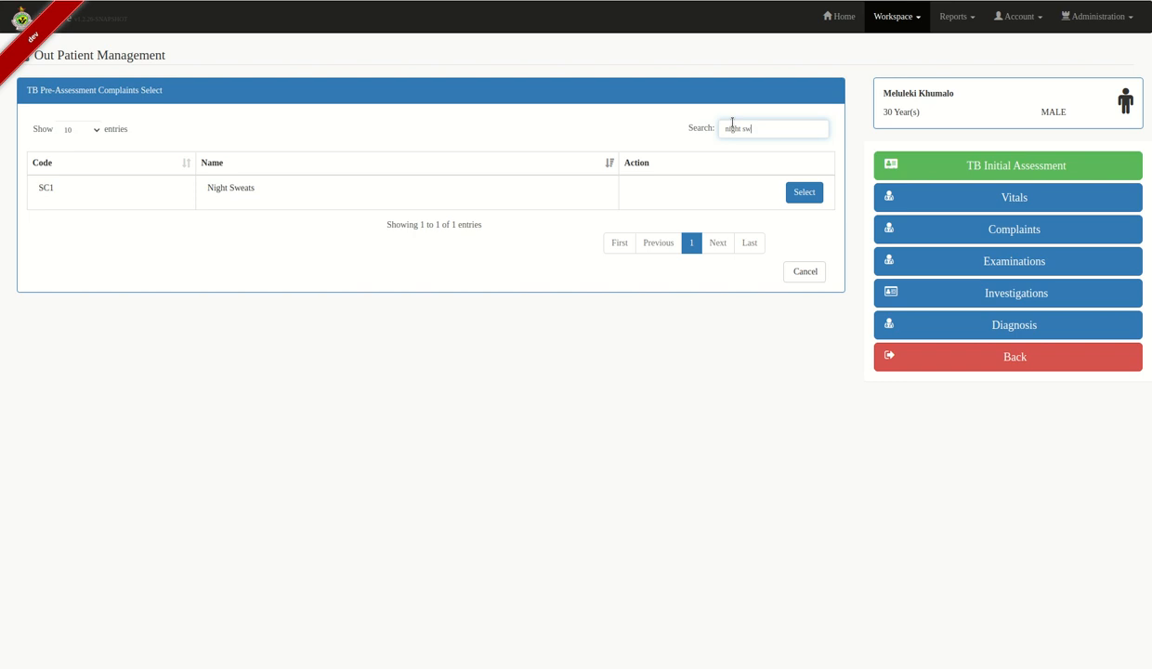
pyautogui.click(807, 192)
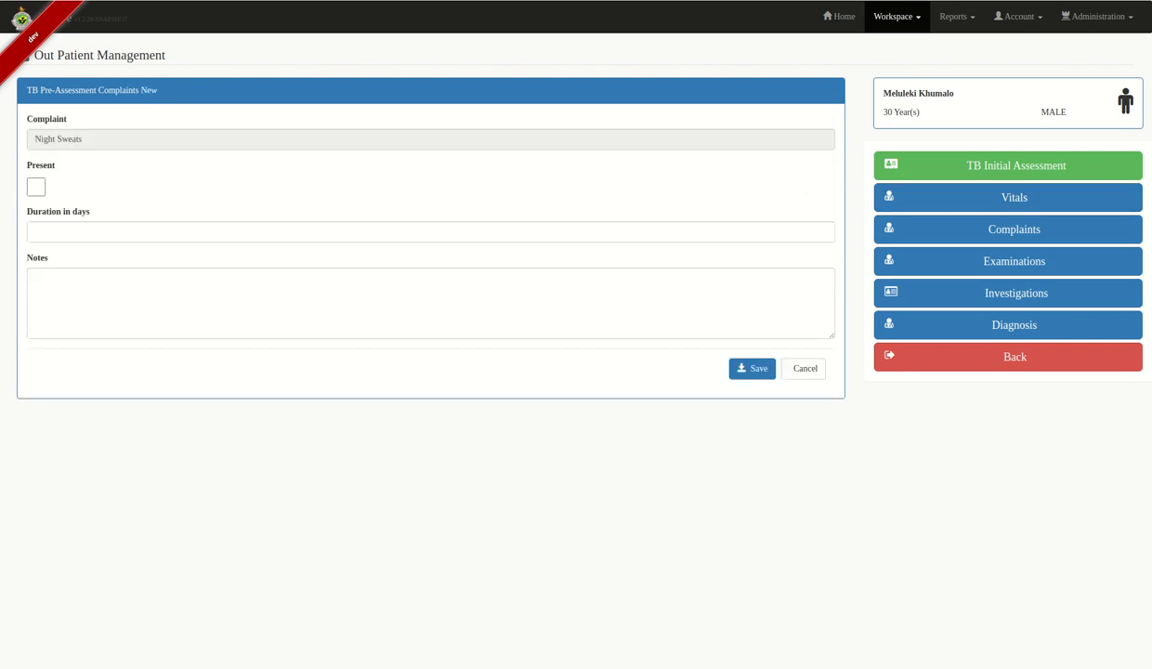
pyautogui.click(29, 186)
pyautogui.click(131, 230)
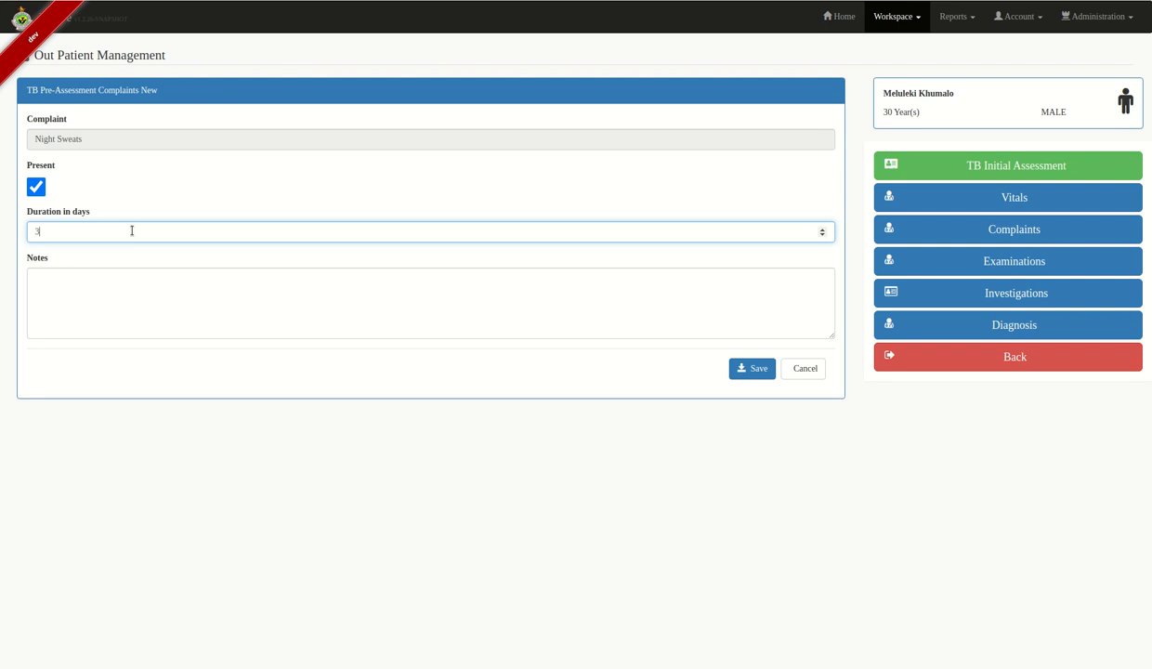
pyautogui.click(751, 369)
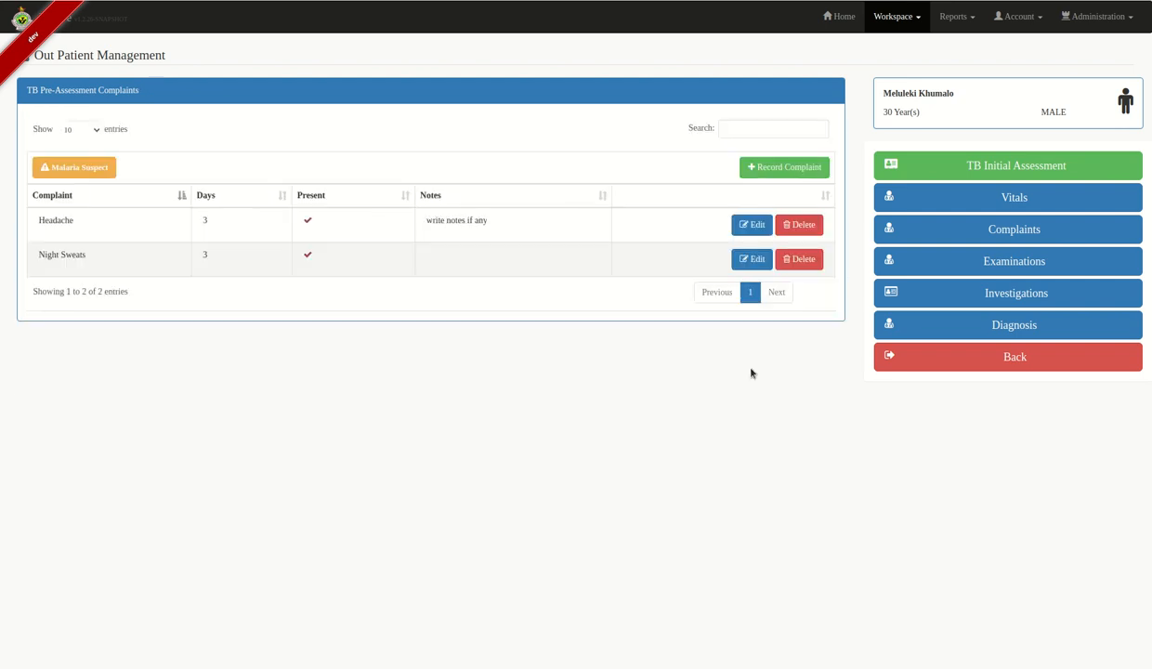
# - Record general findings: ill looking, jaundice present; no pallor, cyanosis, clubbing, oedema or lymph nodes
pyautogui.click(1030, 262)
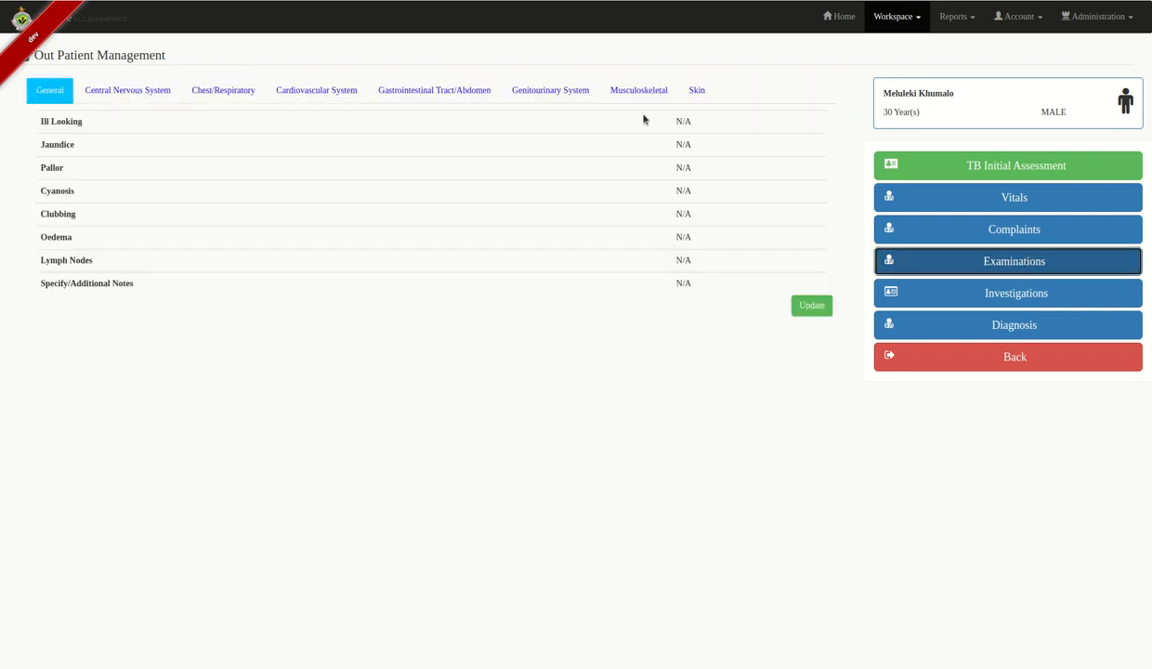
pyautogui.click(807, 310)
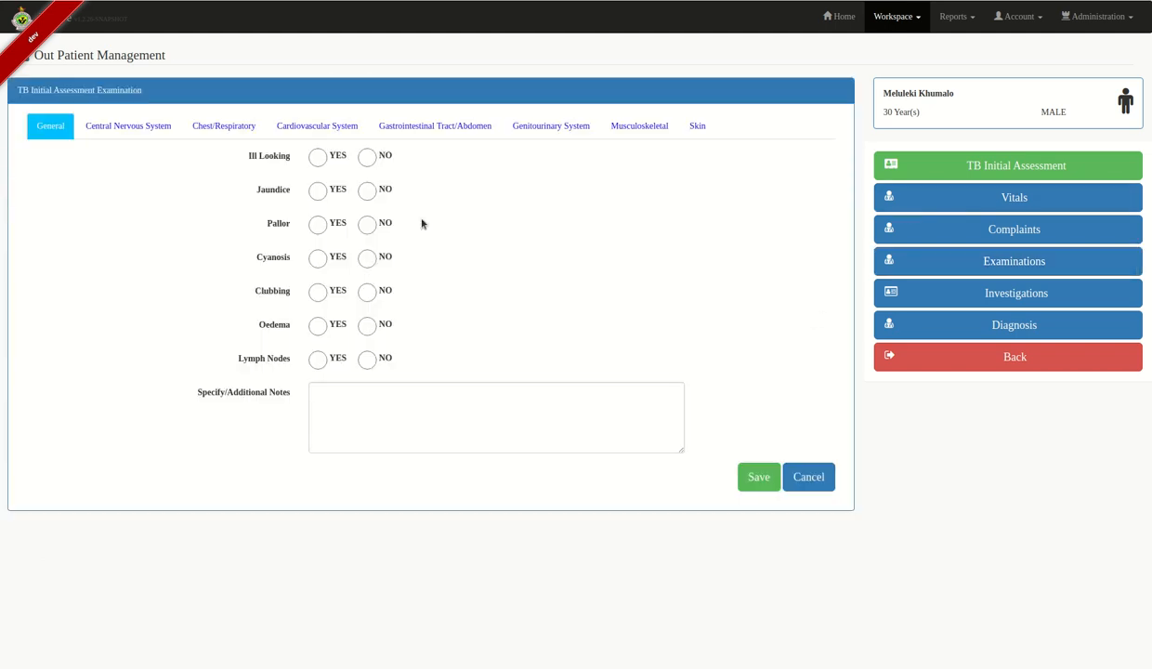
pyautogui.click(316, 159)
pyautogui.click(317, 191)
pyautogui.click(367, 224)
pyautogui.click(367, 259)
pyautogui.click(367, 294)
pyautogui.click(367, 326)
pyautogui.click(369, 361)
pyautogui.click(357, 384)
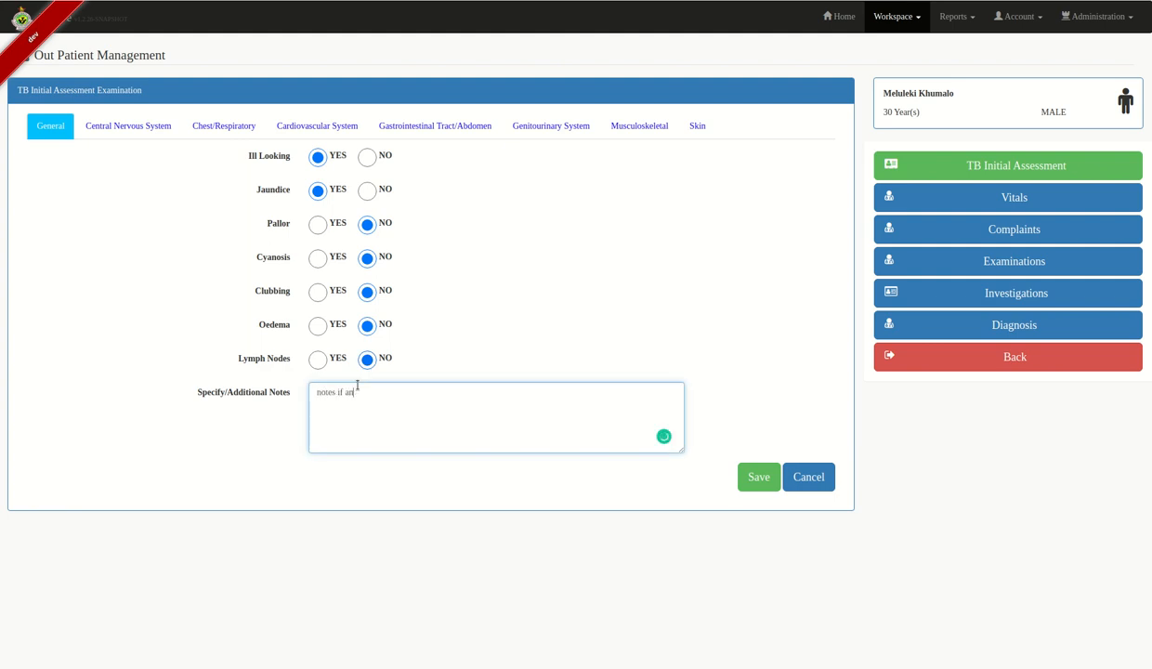
# - Record CNS findings: fully conscious, no stiff neck, normal senses, tone, power and reflexes, back deformity
pyautogui.click(99, 120)
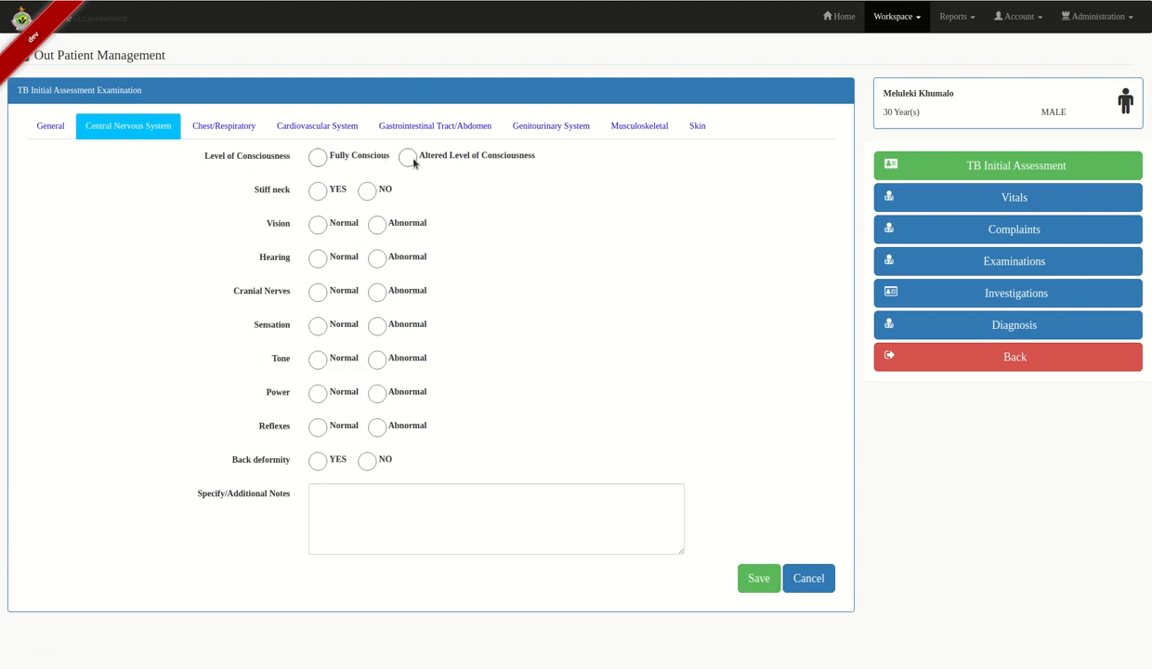
pyautogui.click(319, 159)
pyautogui.click(363, 189)
pyautogui.click(318, 225)
pyautogui.click(317, 259)
pyautogui.click(317, 292)
pyautogui.click(317, 325)
pyautogui.click(317, 360)
pyautogui.click(318, 393)
pyautogui.click(317, 427)
pyautogui.click(316, 459)
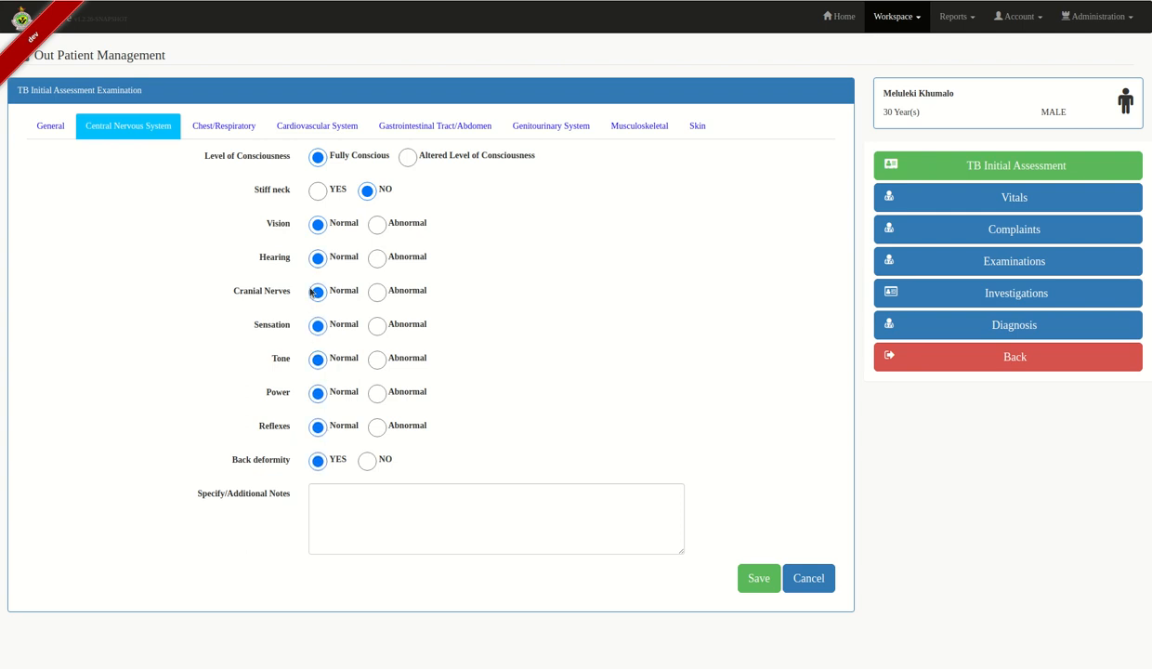
# - Record stridor, wheezing, chest deformity and indrawing as present, with equal chest expansion
pyautogui.click(204, 133)
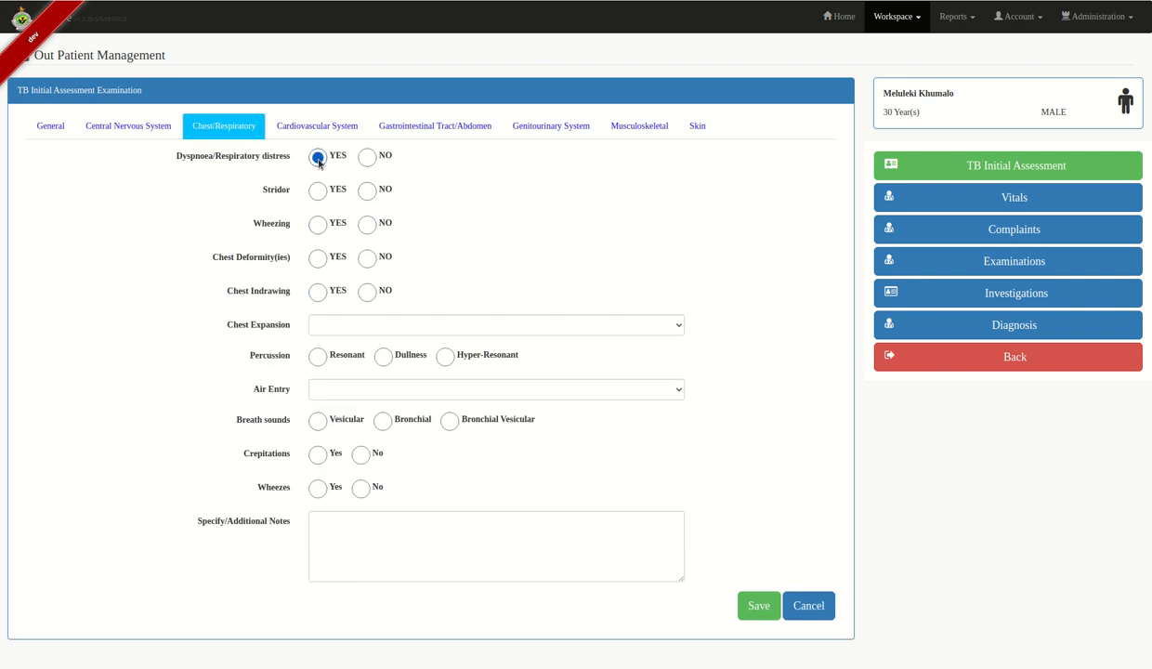
pyautogui.click(319, 191)
pyautogui.click(318, 225)
pyautogui.click(318, 258)
pyautogui.click(317, 292)
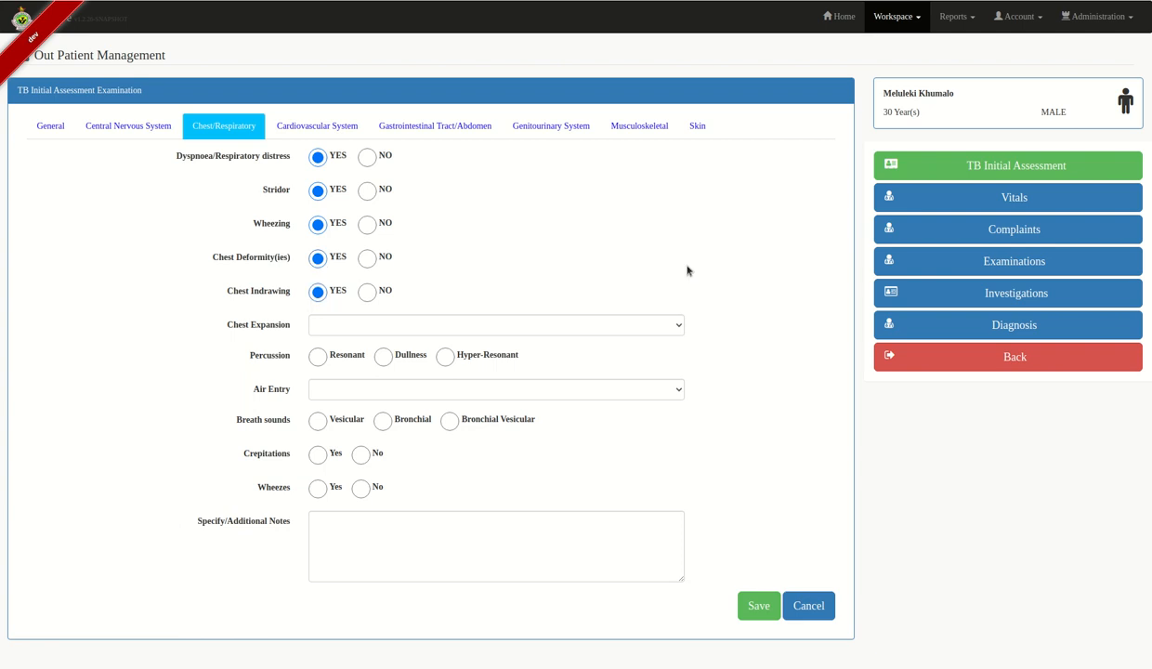
pyautogui.click(594, 326)
pyautogui.click(472, 344)
# - Record resonant percussion, equal air entry, vesicular sounds, right upper-zone crepitations and no wheezes
pyautogui.click(317, 355)
pyautogui.click(335, 390)
pyautogui.click(316, 410)
pyautogui.click(317, 421)
pyautogui.click(317, 453)
pyautogui.click(316, 488)
pyautogui.click(316, 522)
pyautogui.click(359, 556)
pyautogui.scroll(-1, 621, 577)
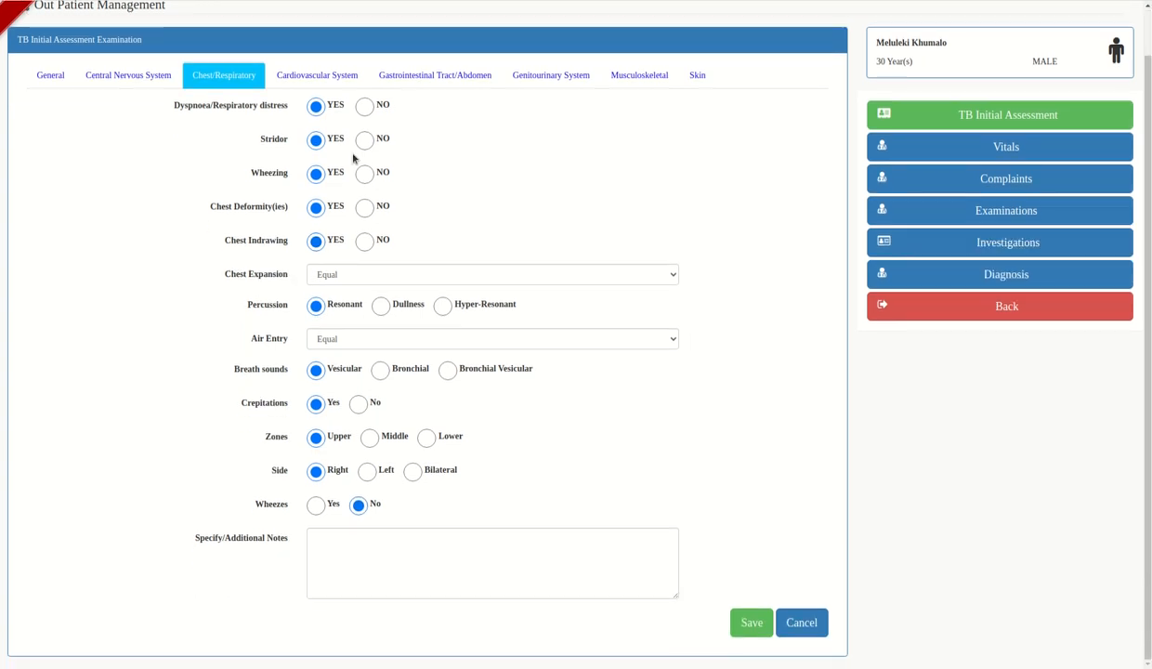
pyautogui.click(342, 78)
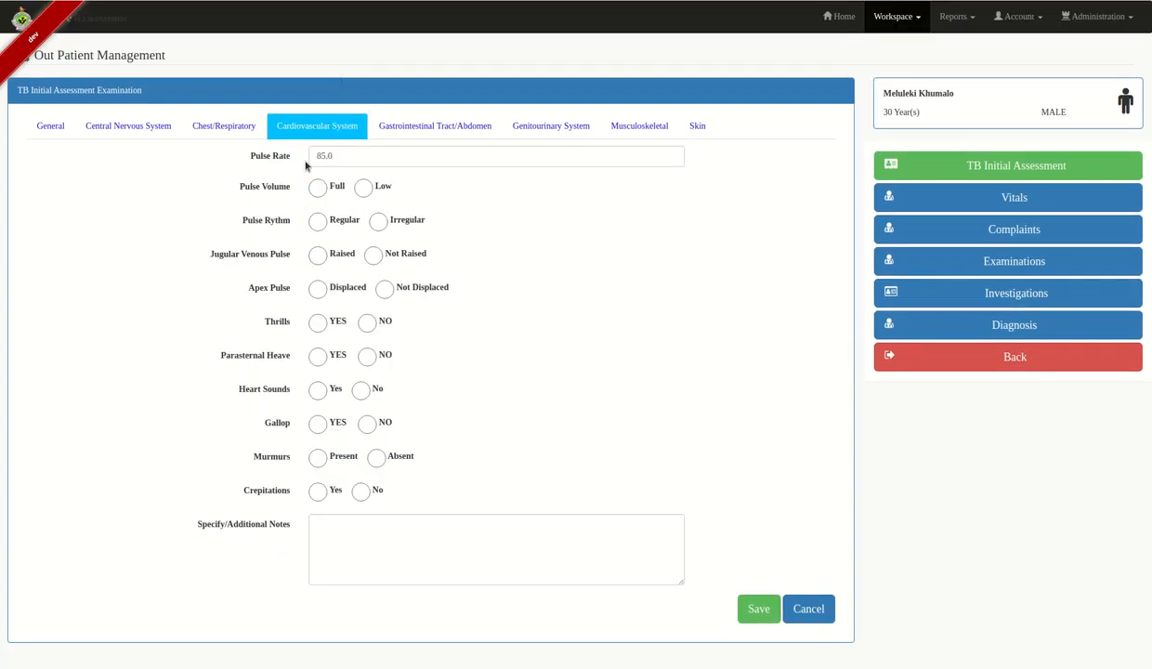
# - Record full regular pulse, raised JVP, displaced apex, thrills; no heave, heart sounds, gallop, murmurs or crepitations
pyautogui.click(349, 156)
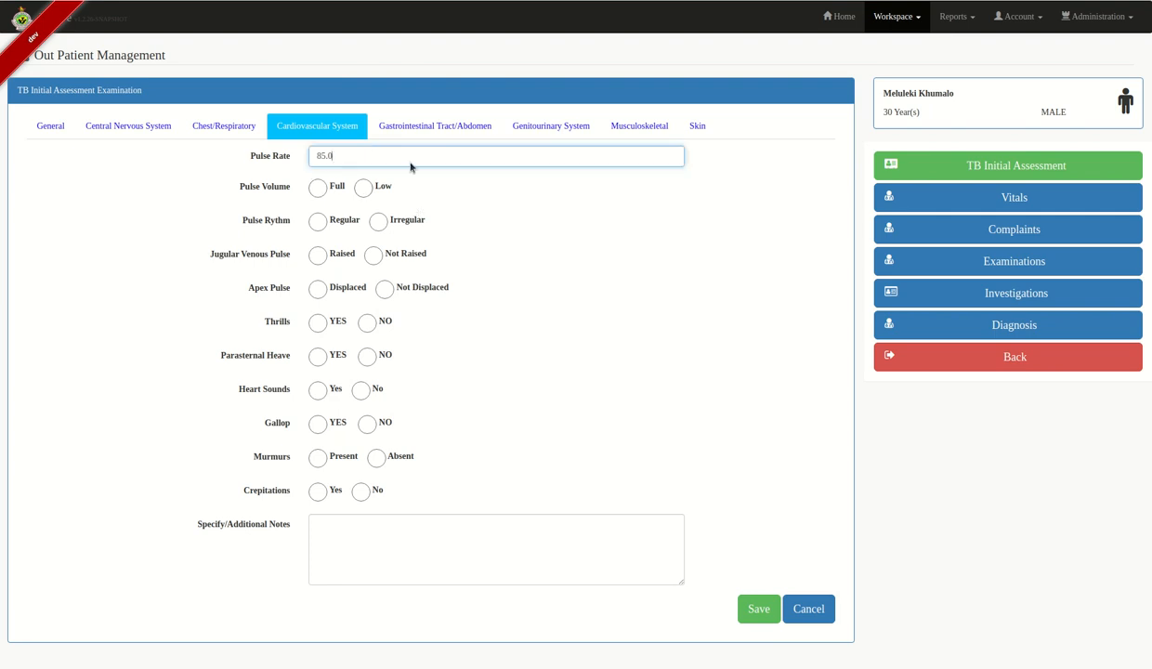
pyautogui.click(318, 188)
pyautogui.click(318, 222)
pyautogui.click(318, 255)
pyautogui.click(317, 289)
pyautogui.click(318, 322)
pyautogui.click(318, 391)
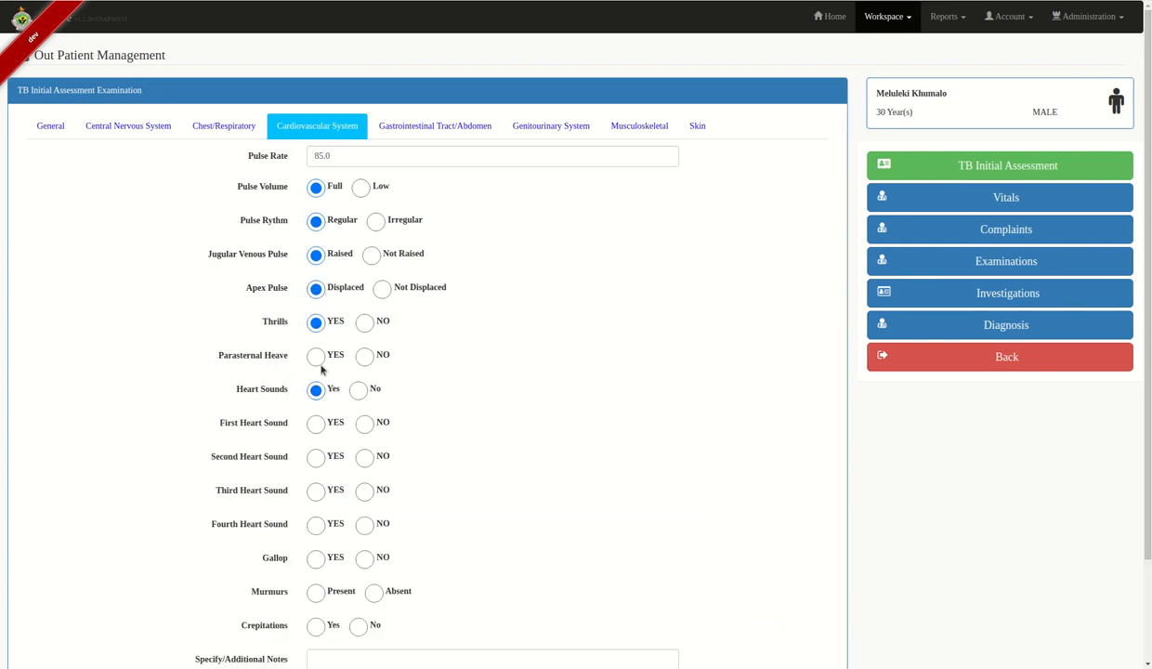
pyautogui.click(362, 355)
pyautogui.click(357, 388)
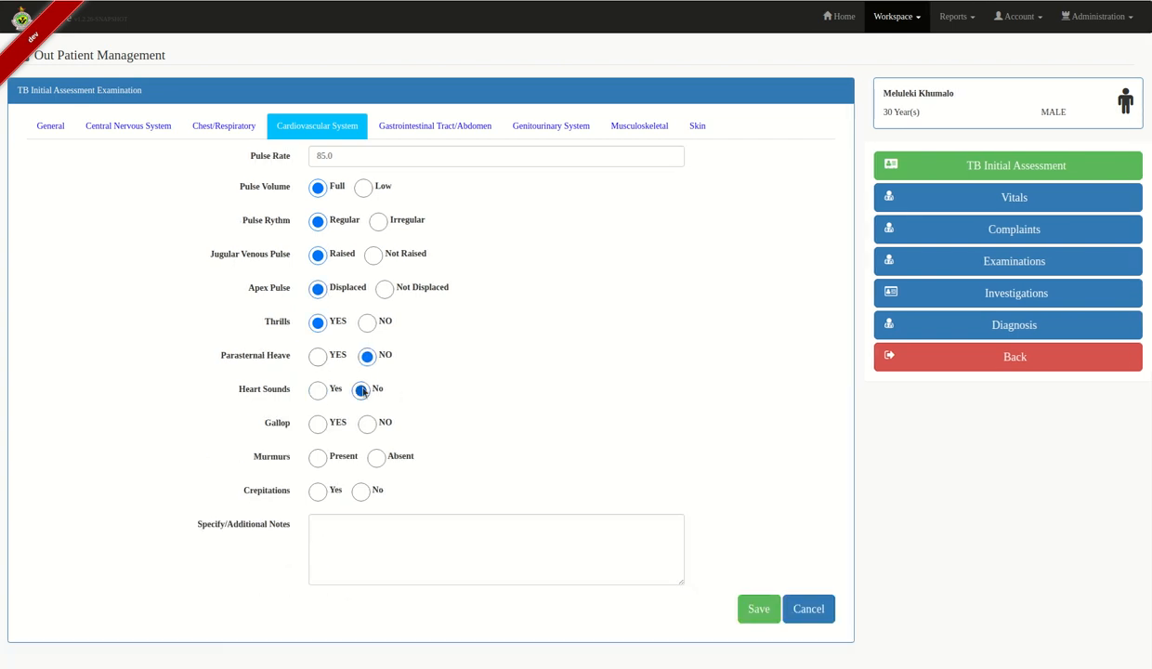
pyautogui.click(368, 424)
pyautogui.click(375, 457)
pyautogui.click(361, 491)
# - Record a normal abdomen: no distension, firmness, tenderness, organomegaly, masses or fluid signs; normal bowel sounds
pyautogui.click(433, 130)
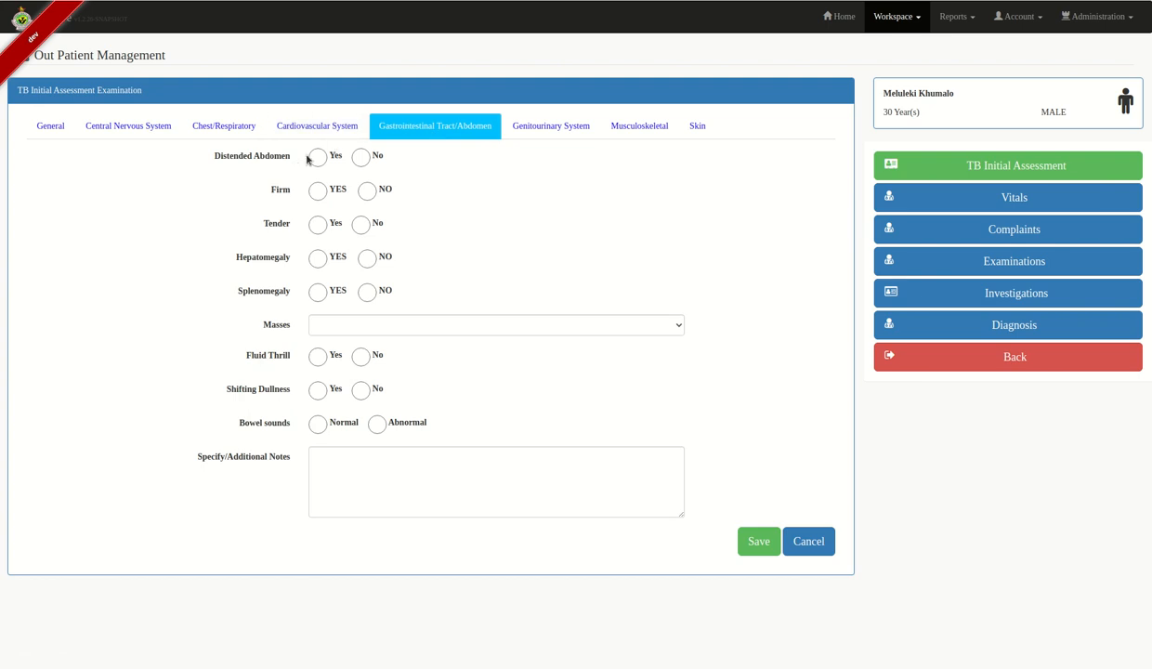
pyautogui.click(361, 157)
pyautogui.click(366, 190)
pyautogui.click(361, 225)
pyautogui.click(367, 259)
pyautogui.click(367, 293)
pyautogui.click(409, 327)
pyautogui.click(355, 358)
pyautogui.click(359, 357)
pyautogui.click(360, 391)
pyautogui.click(319, 427)
# - Record genitourinary findings: no enlarged prostate, genital ulcers and urethral discharge present
pyautogui.click(527, 125)
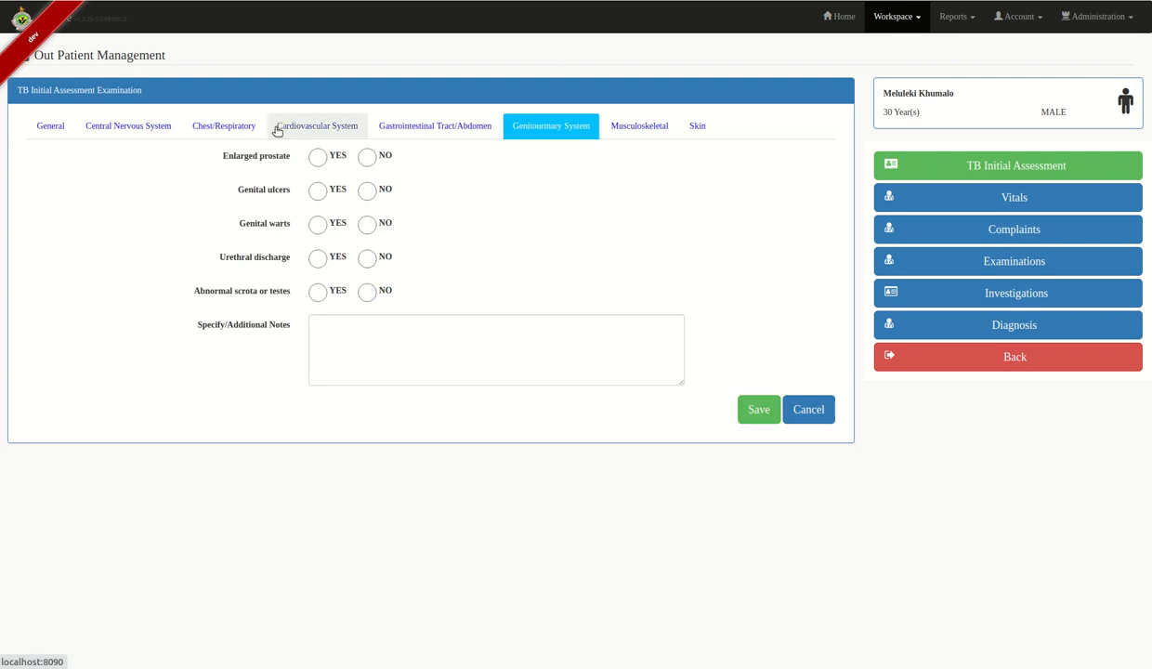
pyautogui.click(369, 156)
pyautogui.click(314, 192)
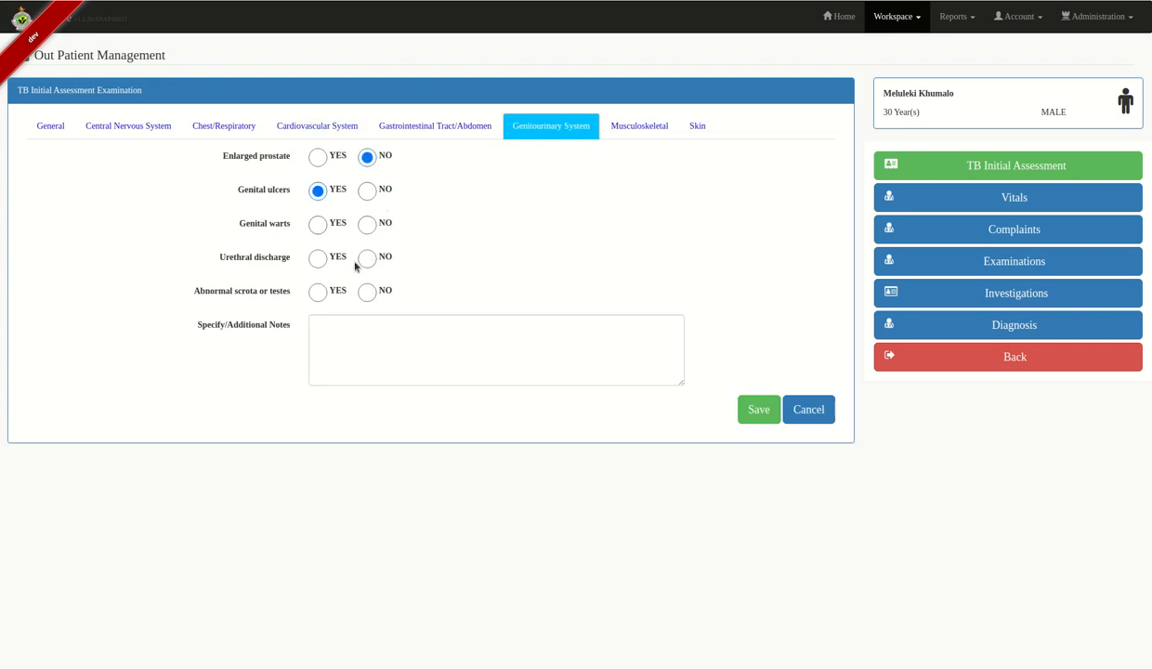
pyautogui.click(318, 260)
# - Record no fracture, dislocation, deformity, stiff joints or swollen joints
pyautogui.click(636, 126)
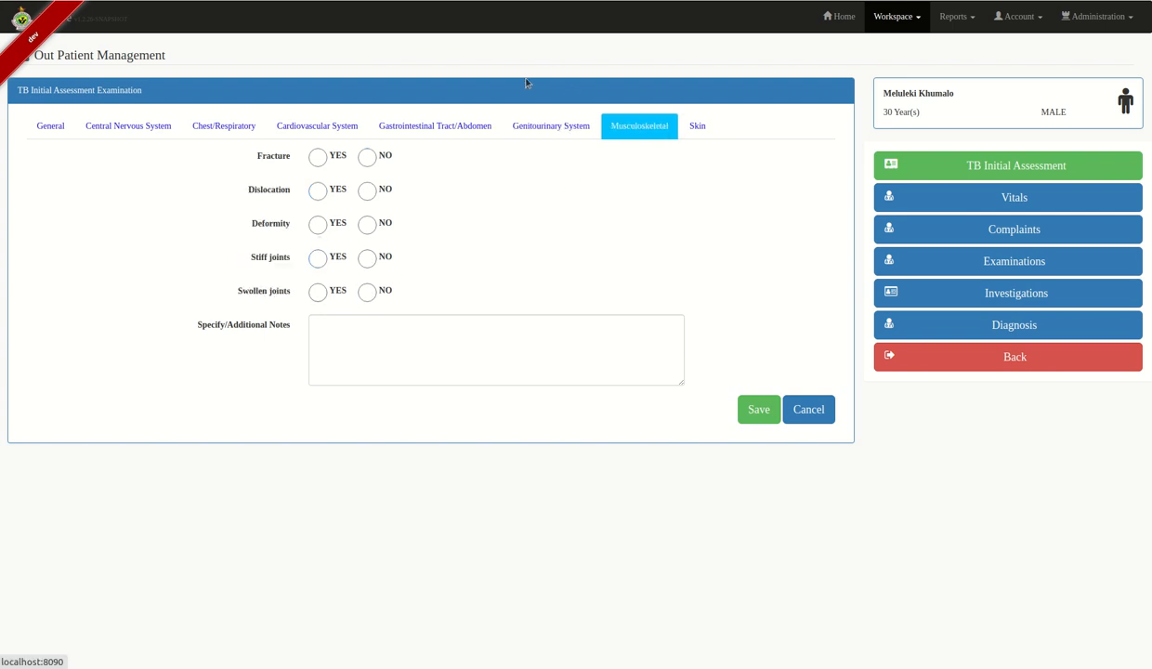
pyautogui.click(365, 158)
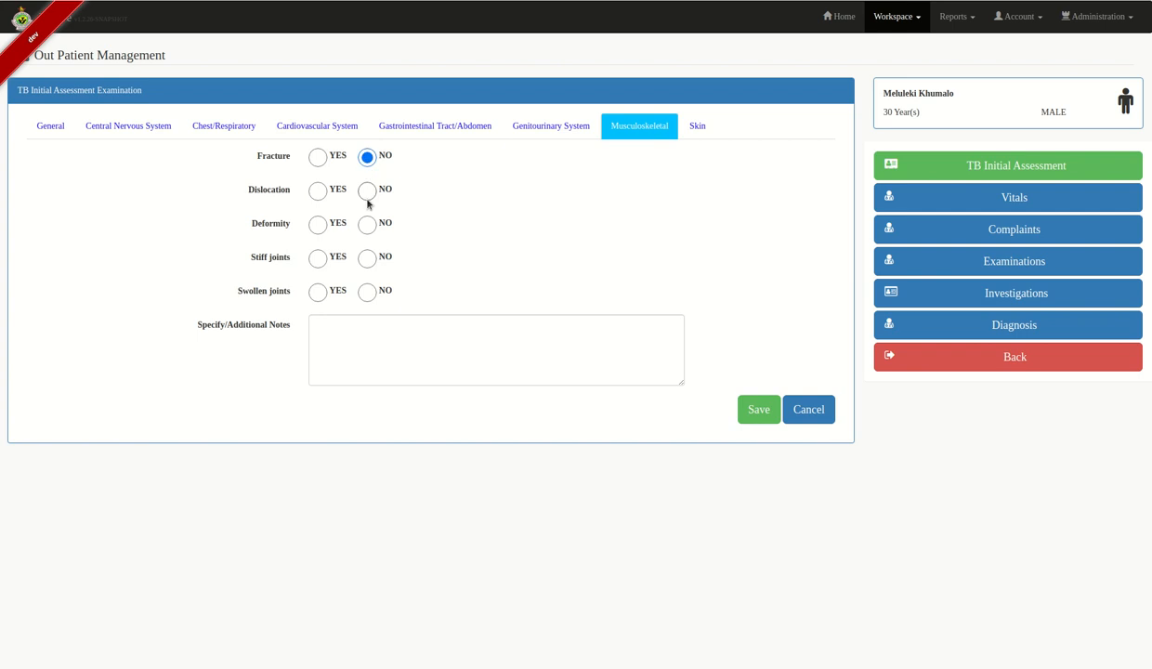
pyautogui.click(367, 224)
pyautogui.click(367, 191)
pyautogui.click(367, 258)
pyautogui.click(367, 292)
# - Record skin ulcers as present, no abscess, breast mass or nipple discharge, and save the examinations
pyautogui.click(687, 136)
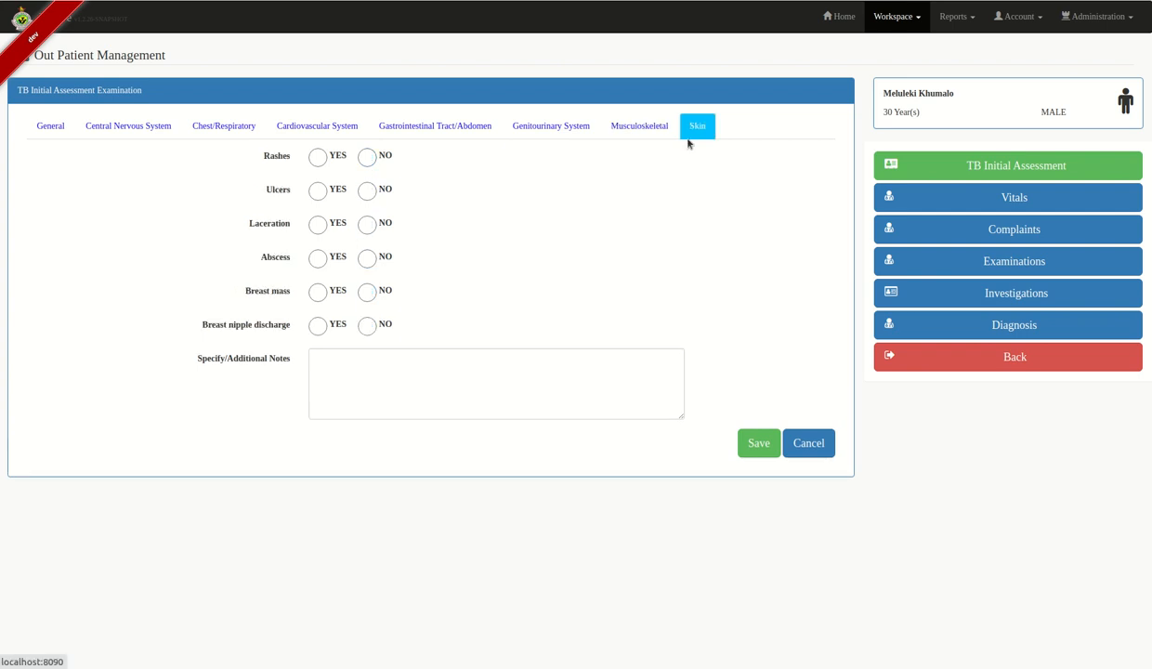
pyautogui.click(318, 191)
pyautogui.click(367, 258)
pyautogui.click(367, 292)
pyautogui.click(366, 325)
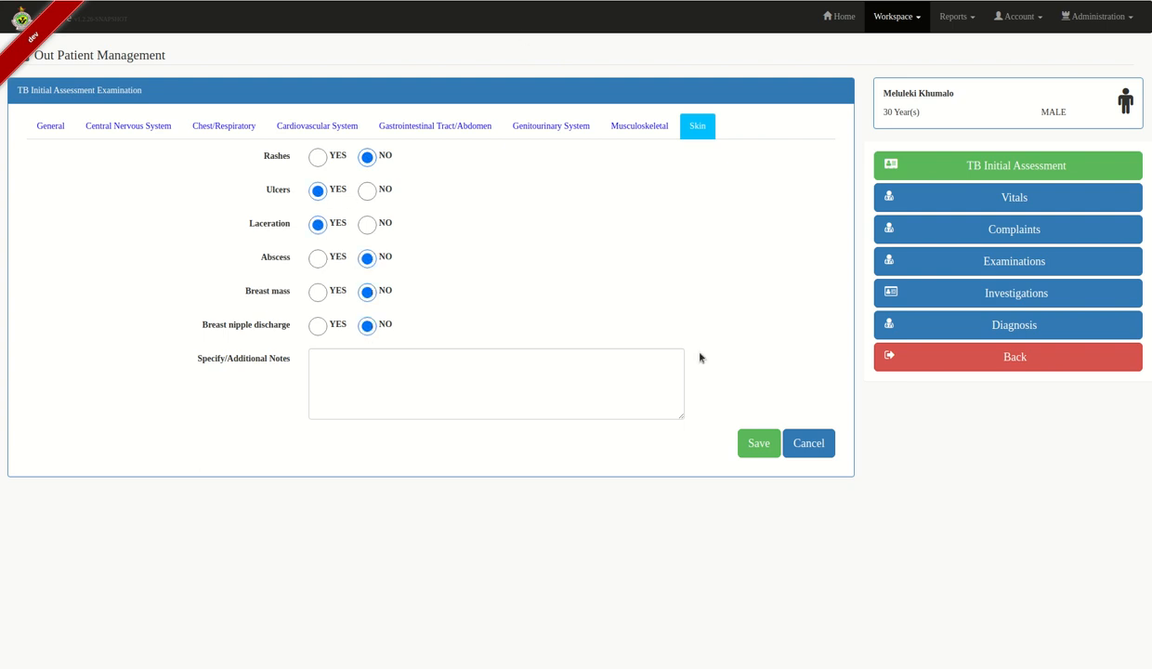
pyautogui.click(742, 446)
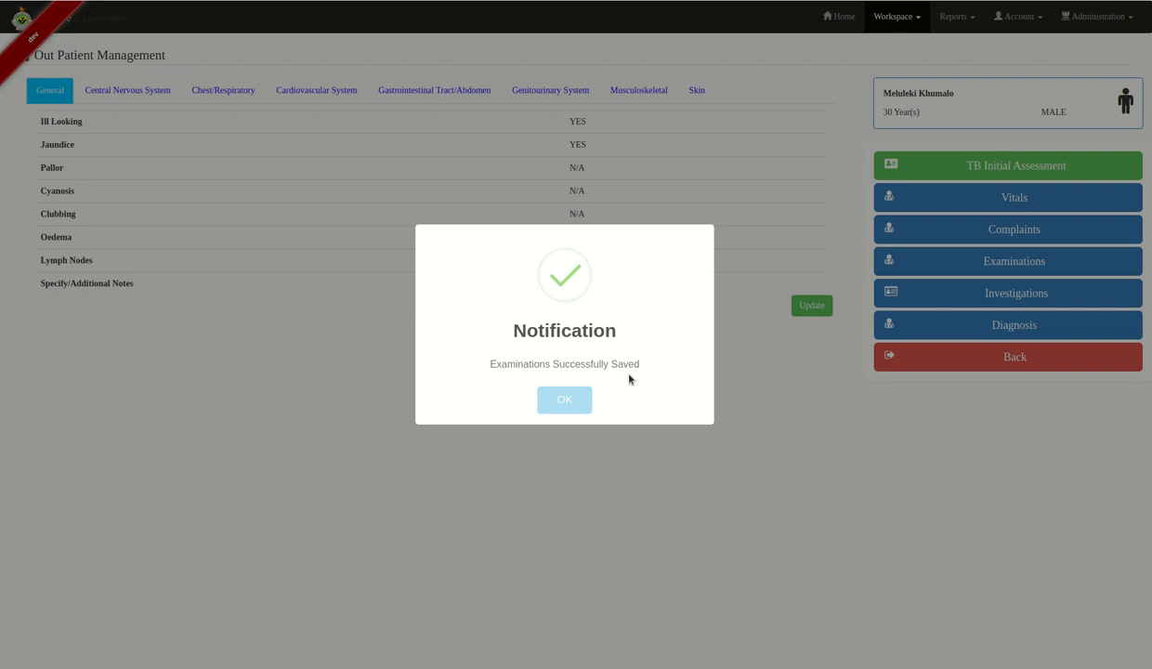
# - Add a Laboratory investigation for a sputum Xpert/Rif test
pyautogui.click(566, 402)
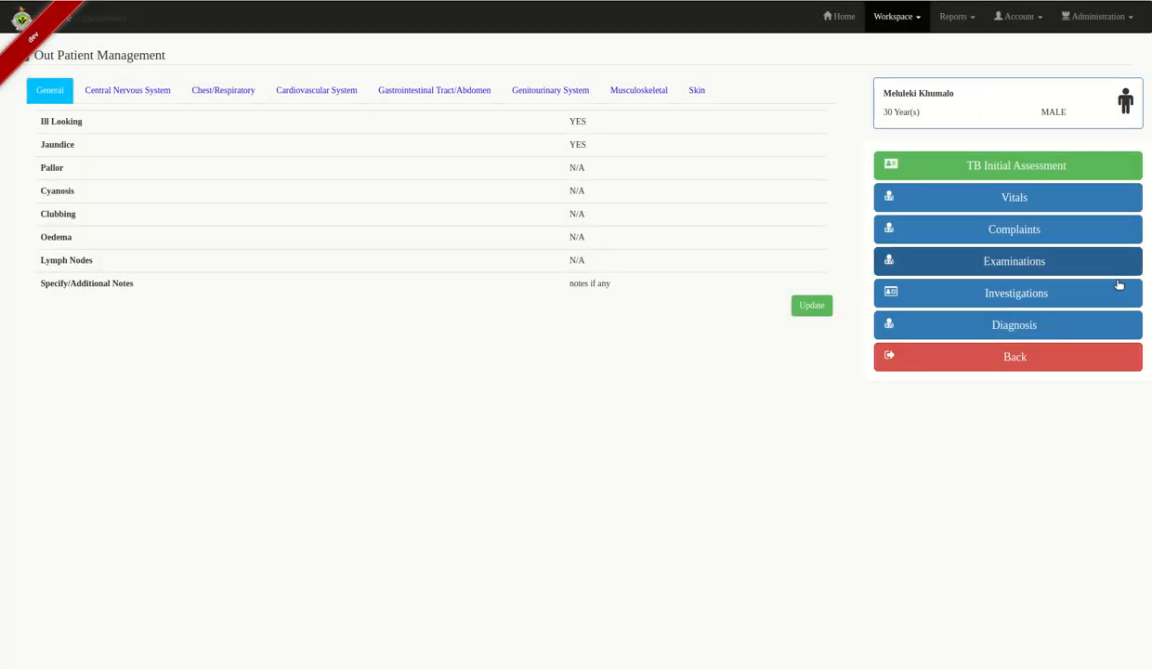
pyautogui.click(1030, 302)
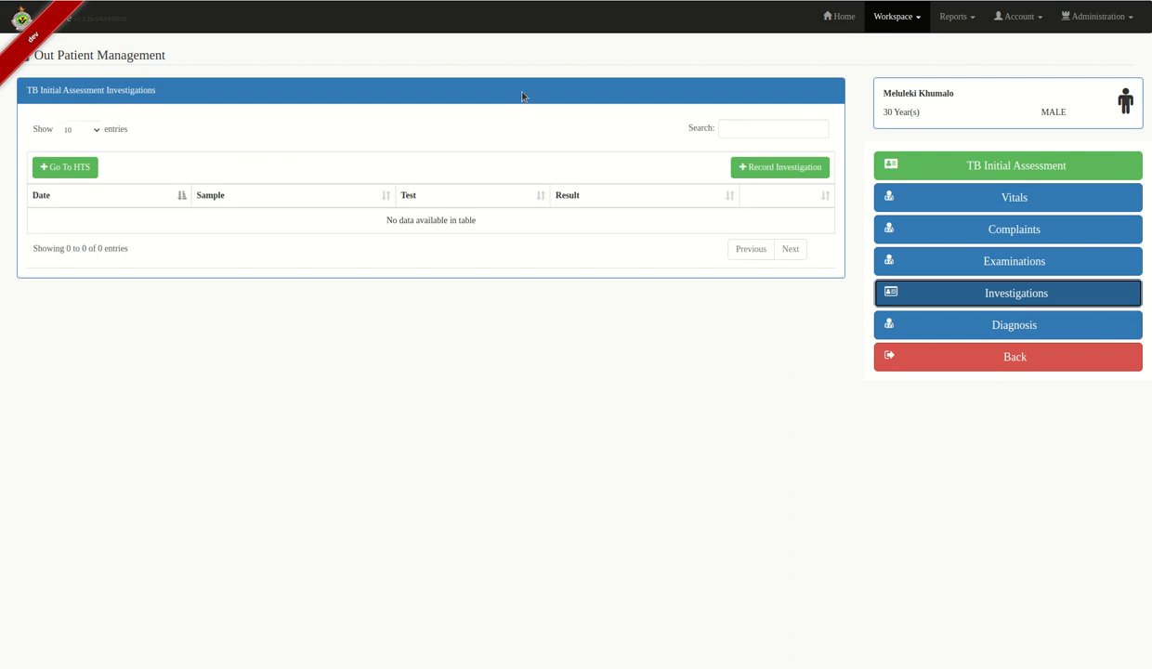
pyautogui.click(796, 173)
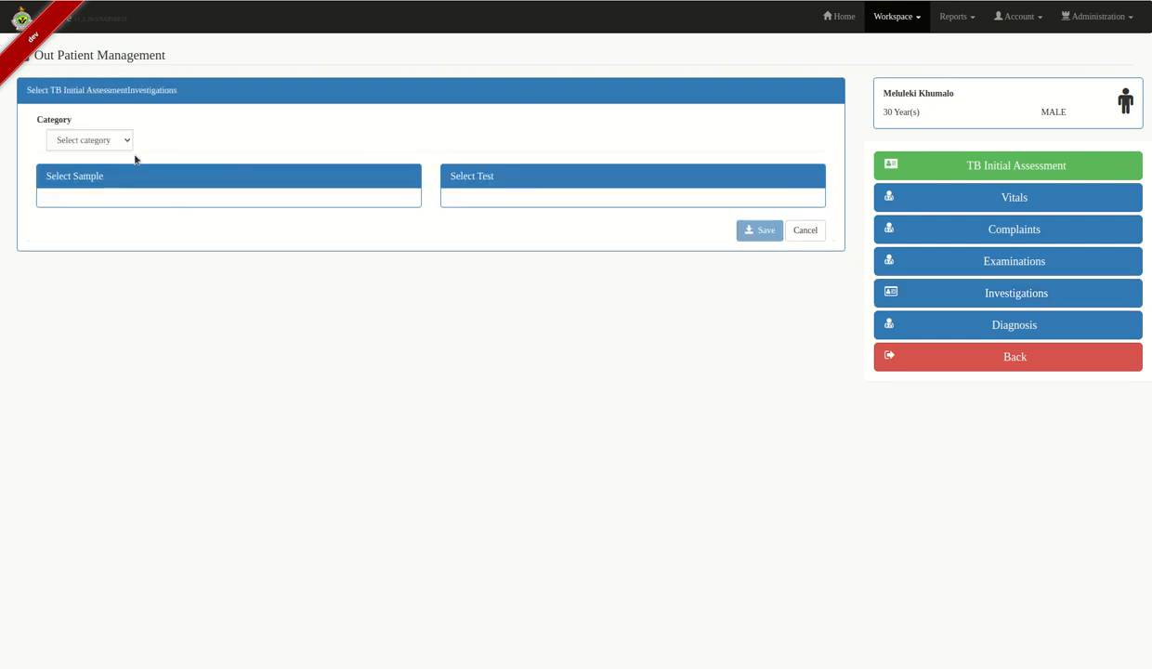
pyautogui.click(103, 137)
pyautogui.click(93, 167)
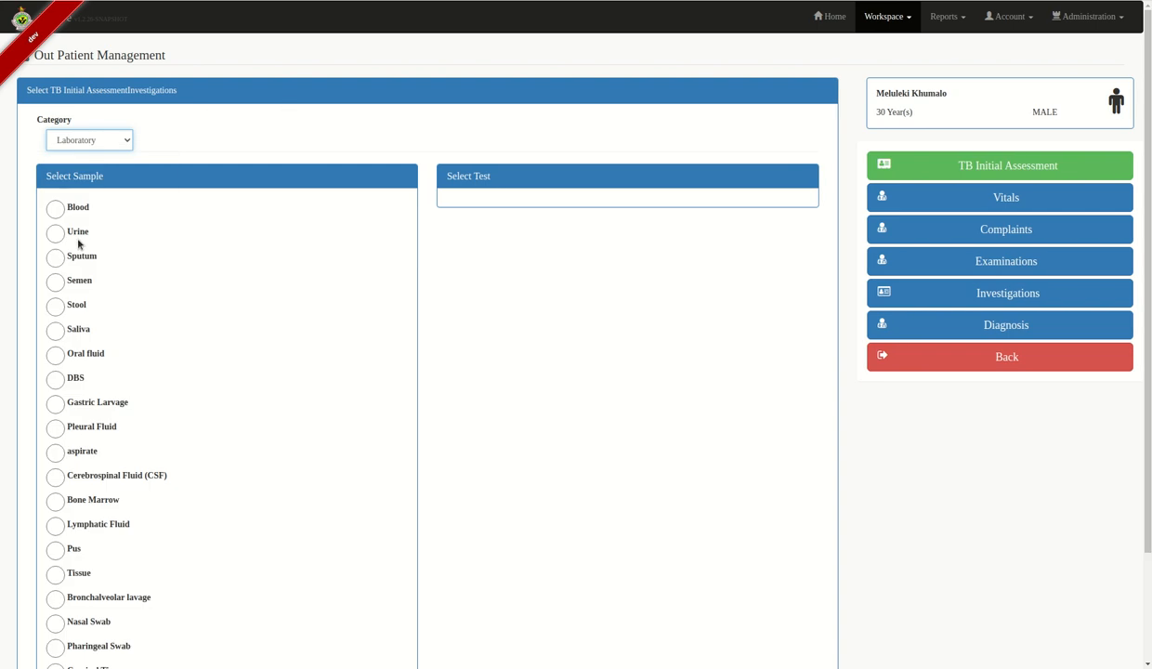
pyautogui.click(57, 255)
pyautogui.scroll(-1, 472, 265)
pyautogui.click(456, 227)
pyautogui.scroll(-2, 532, 260)
pyautogui.click(753, 635)
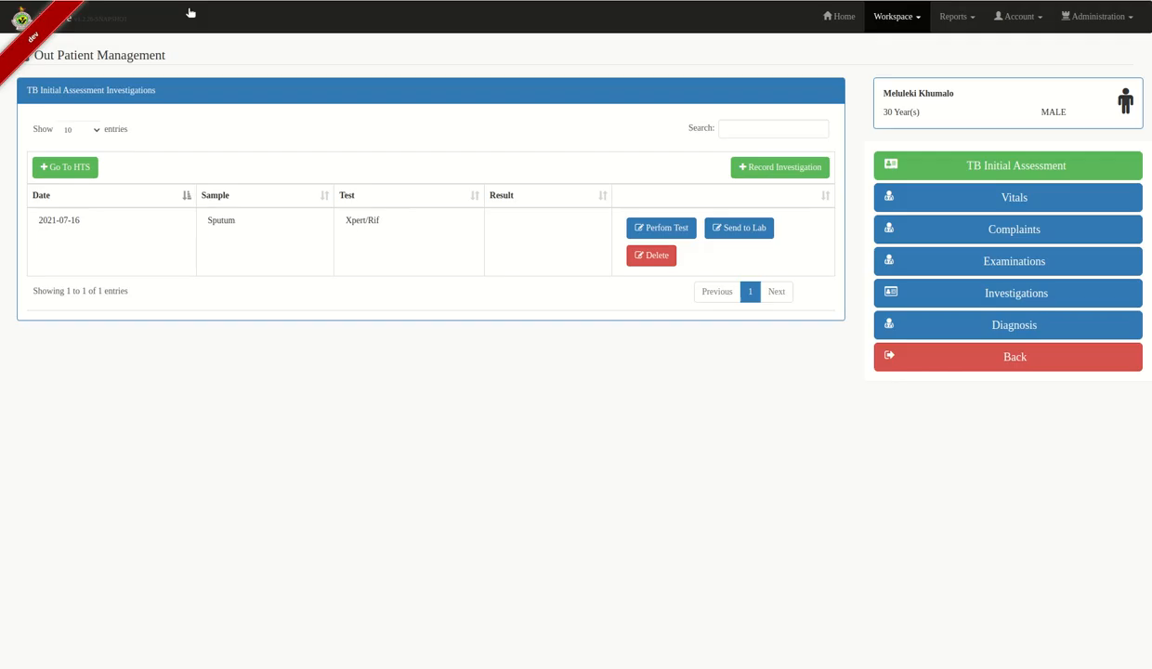
# - Send the sputum test externally to NAT TB LAB-MPILO with a generated request number
pyautogui.click(723, 230)
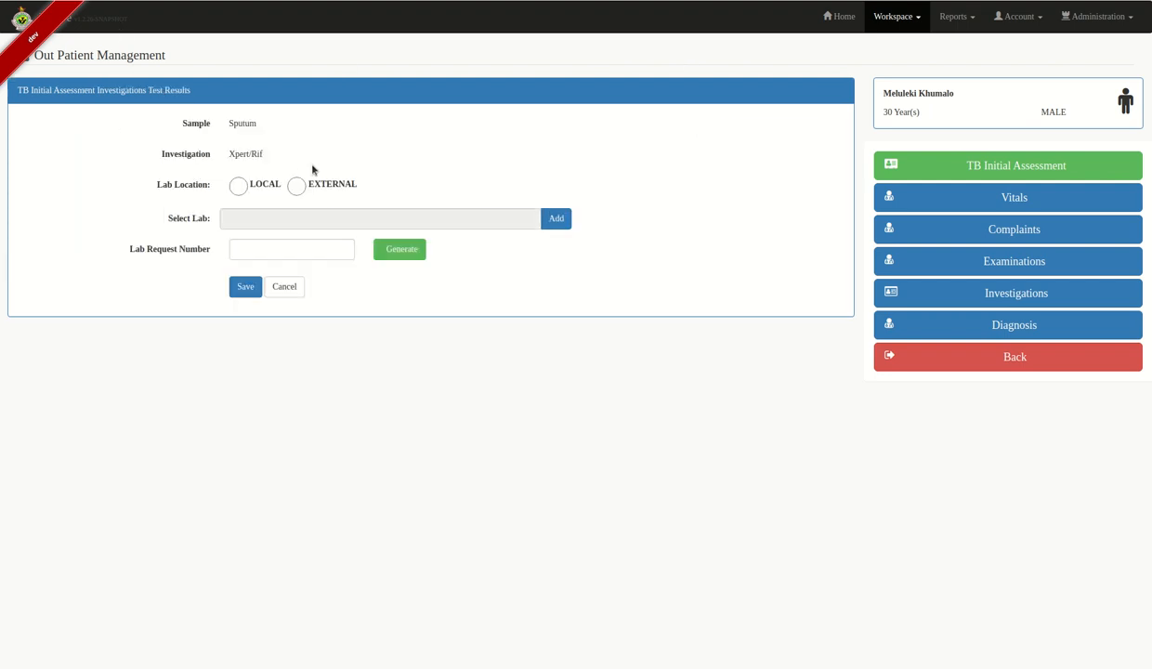
pyautogui.click(296, 186)
pyautogui.click(542, 225)
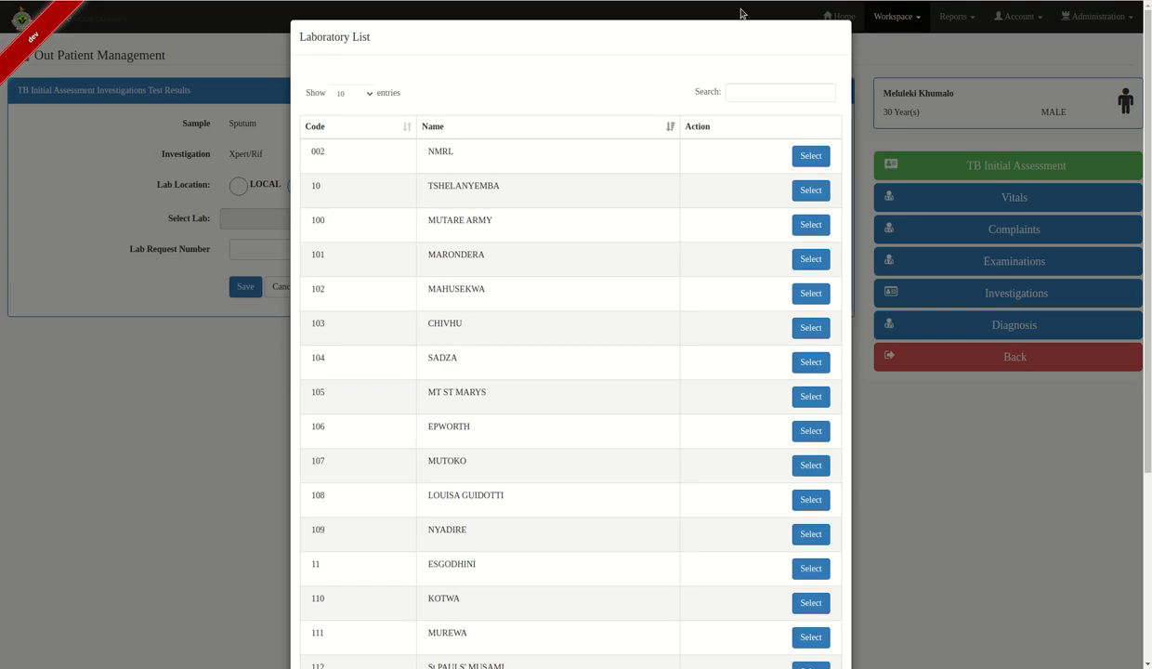
pyautogui.click(785, 93)
pyautogui.write('mpilo')
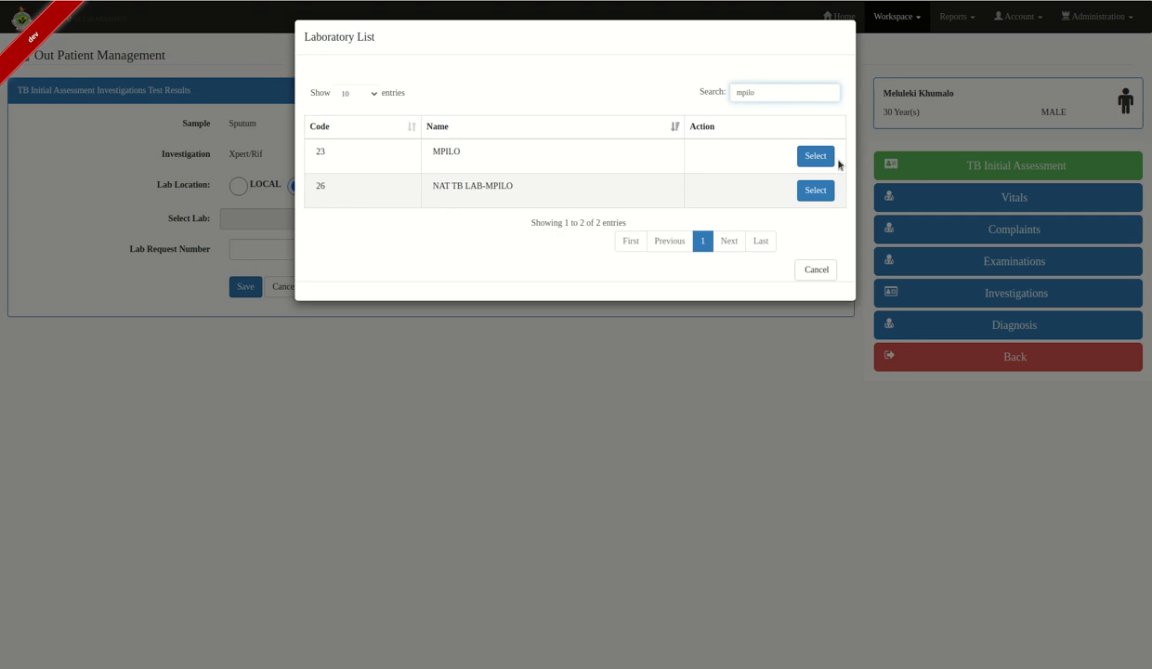
pyautogui.click(817, 191)
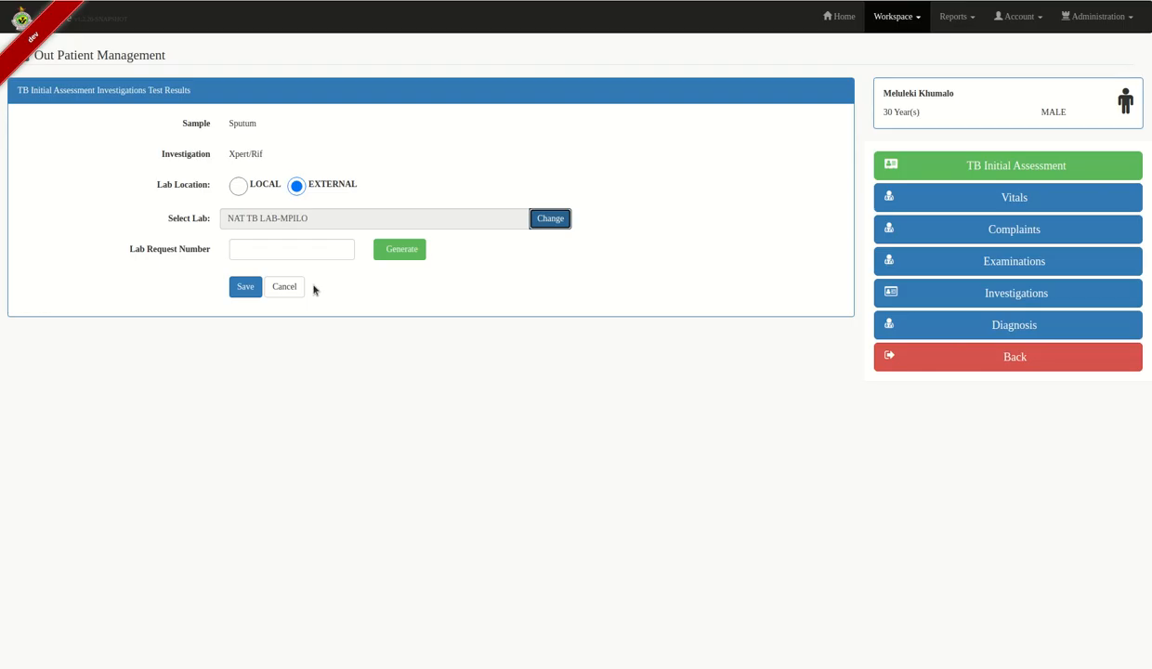
pyautogui.click(409, 252)
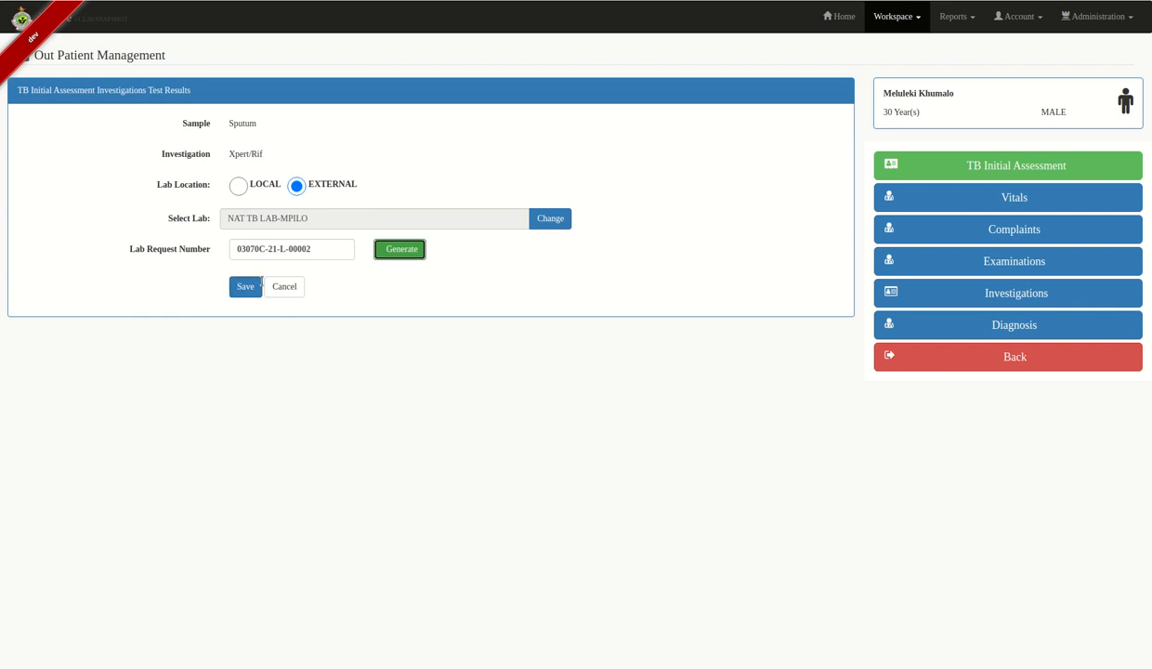
pyautogui.click(247, 287)
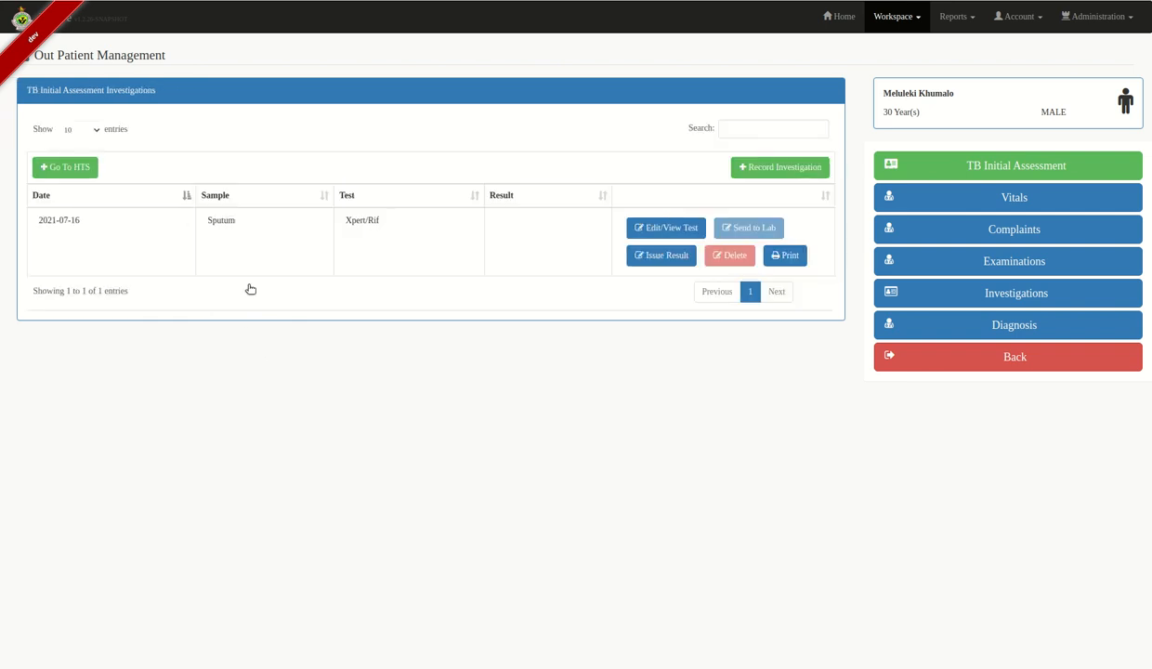
# - Review the diagnosis records, then go back and initiate the patient on TB treatment
pyautogui.click(1043, 324)
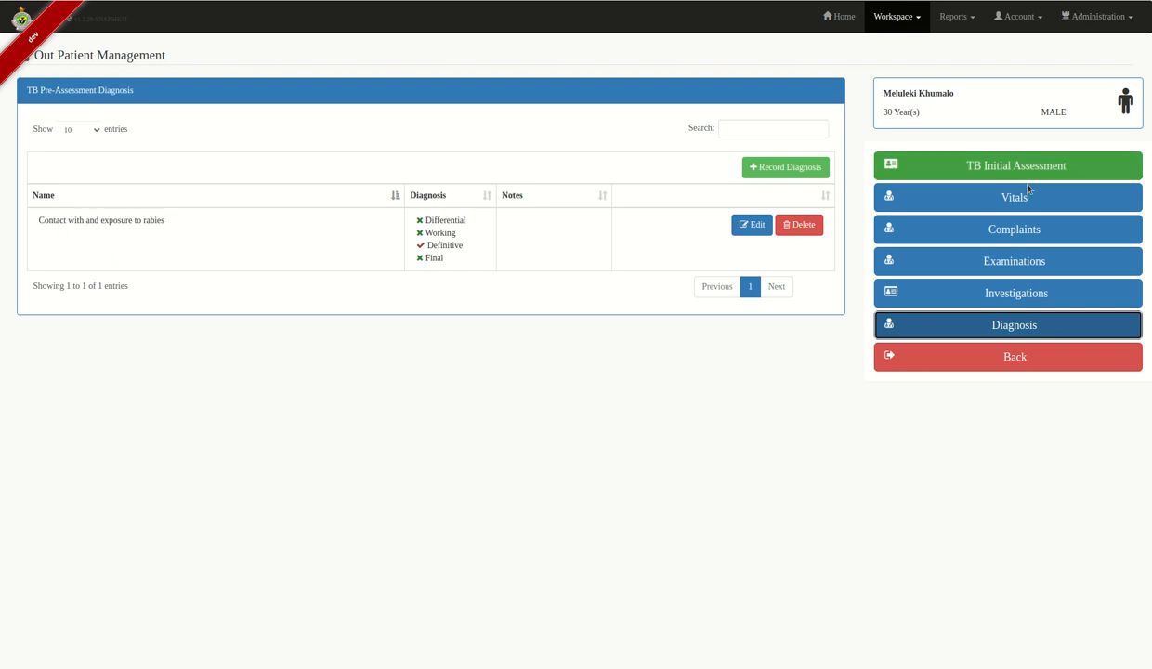
pyautogui.click(935, 368)
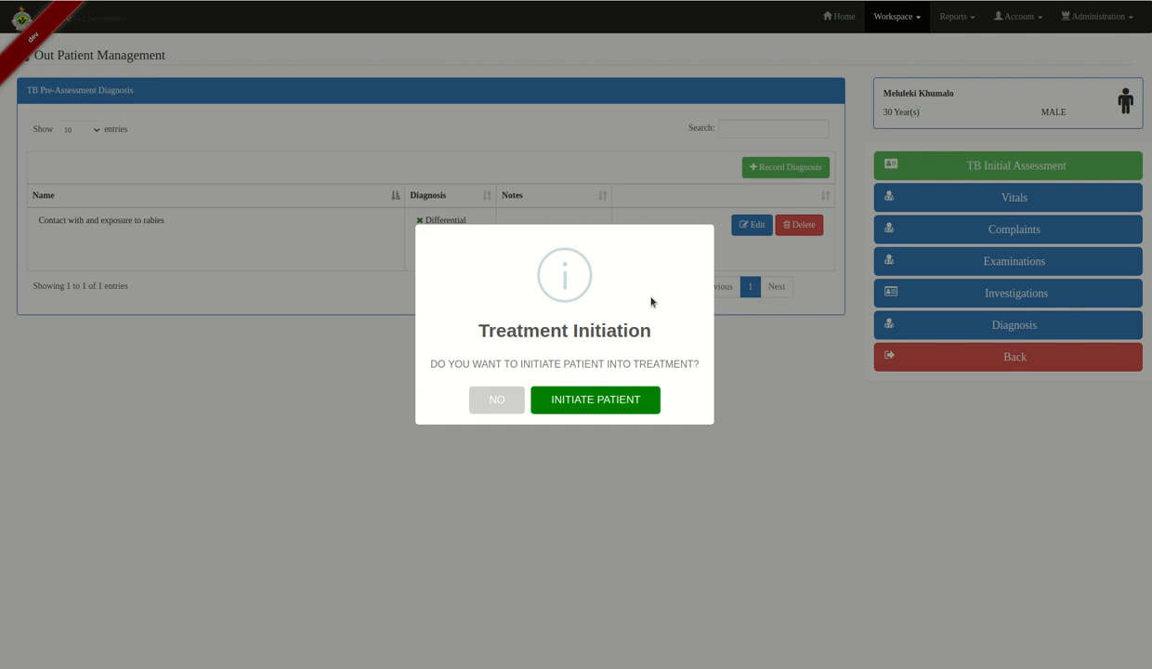
pyautogui.click(572, 403)
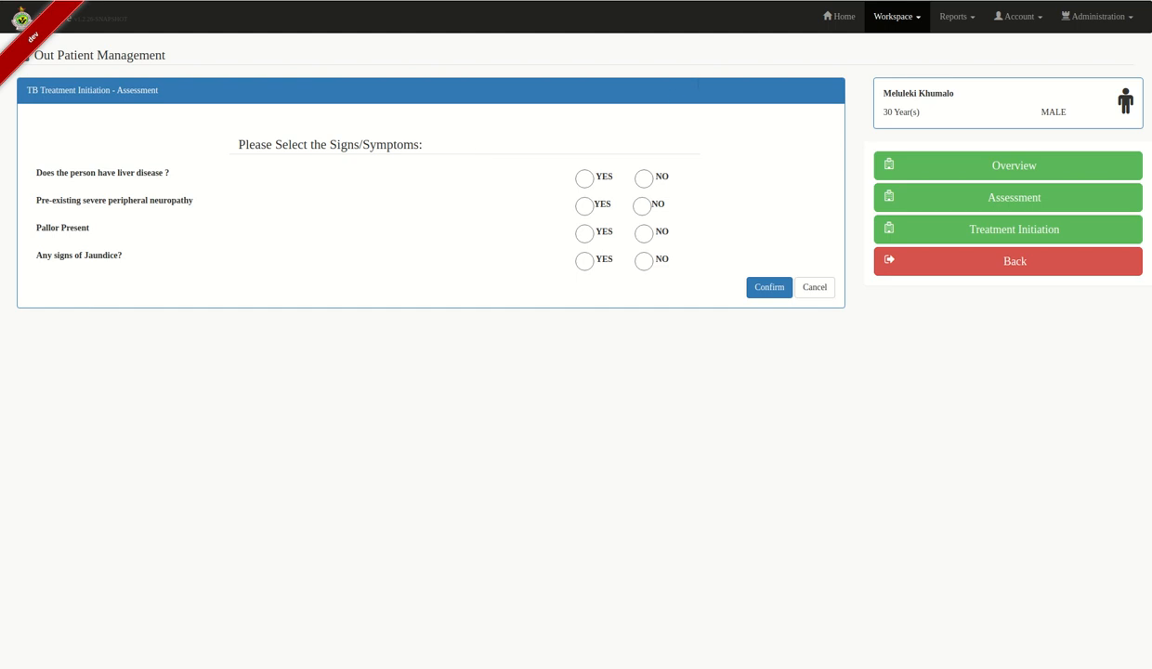
# - Answer No to liver disease, neuropathy, pallor and jaundice, and save the treatment plan
pyautogui.click(643, 179)
pyautogui.click(641, 208)
pyautogui.click(644, 261)
pyautogui.click(768, 287)
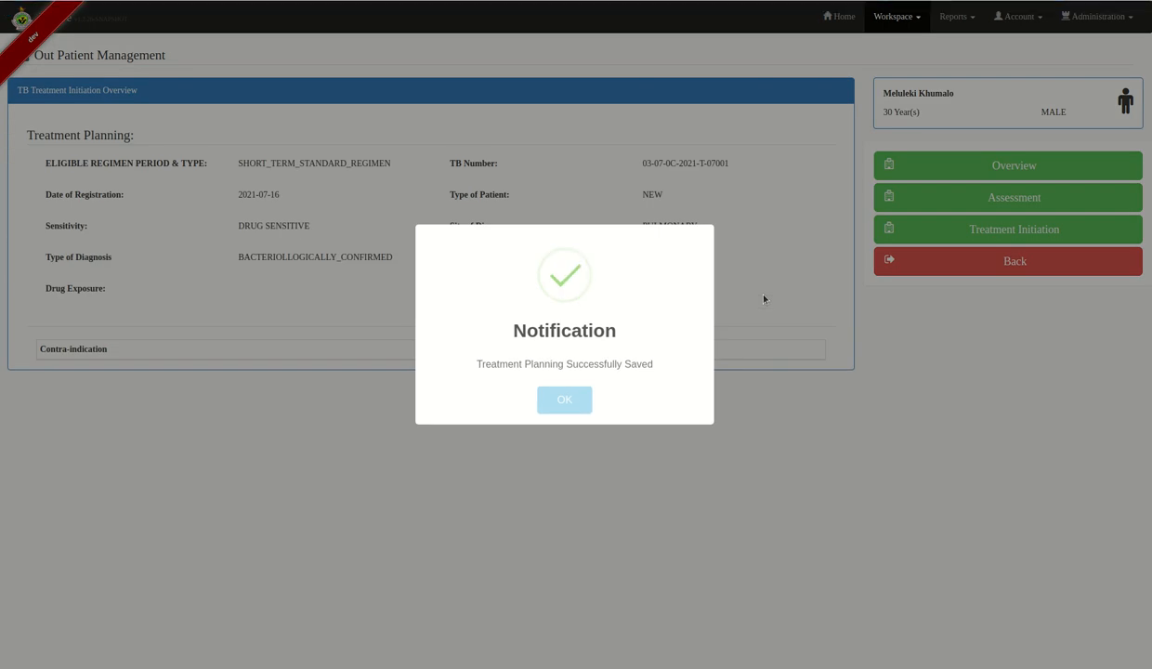
pyautogui.click(565, 398)
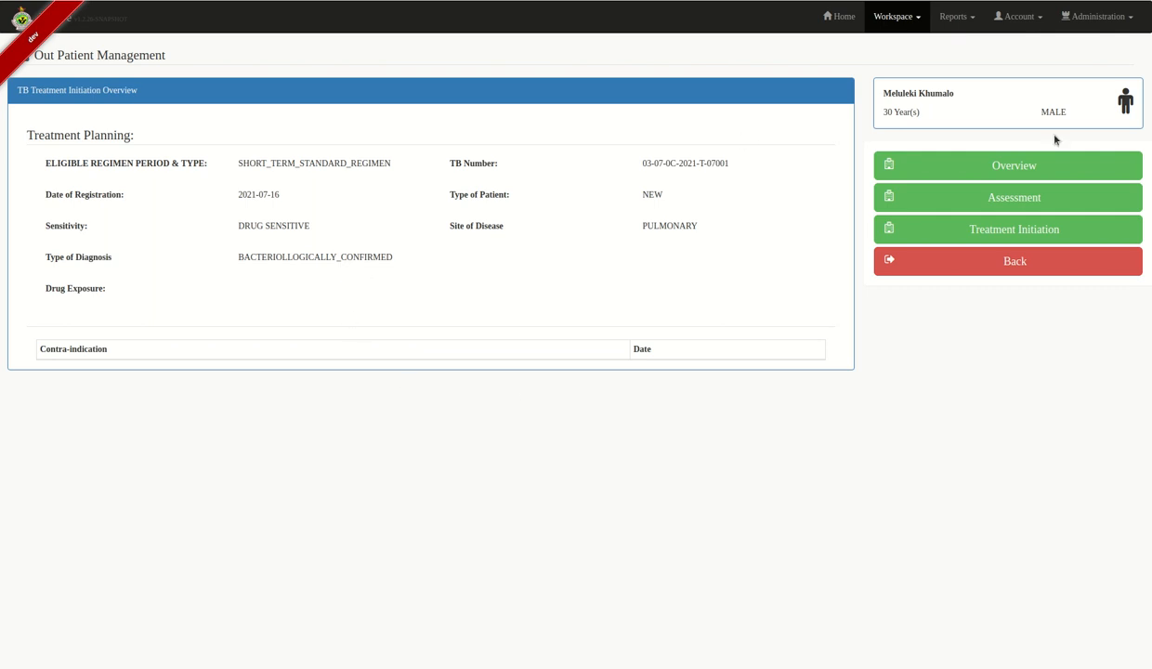
# - Move through the treatment initiation side panel to the TB Treatment Status form
pyautogui.click(1009, 159)
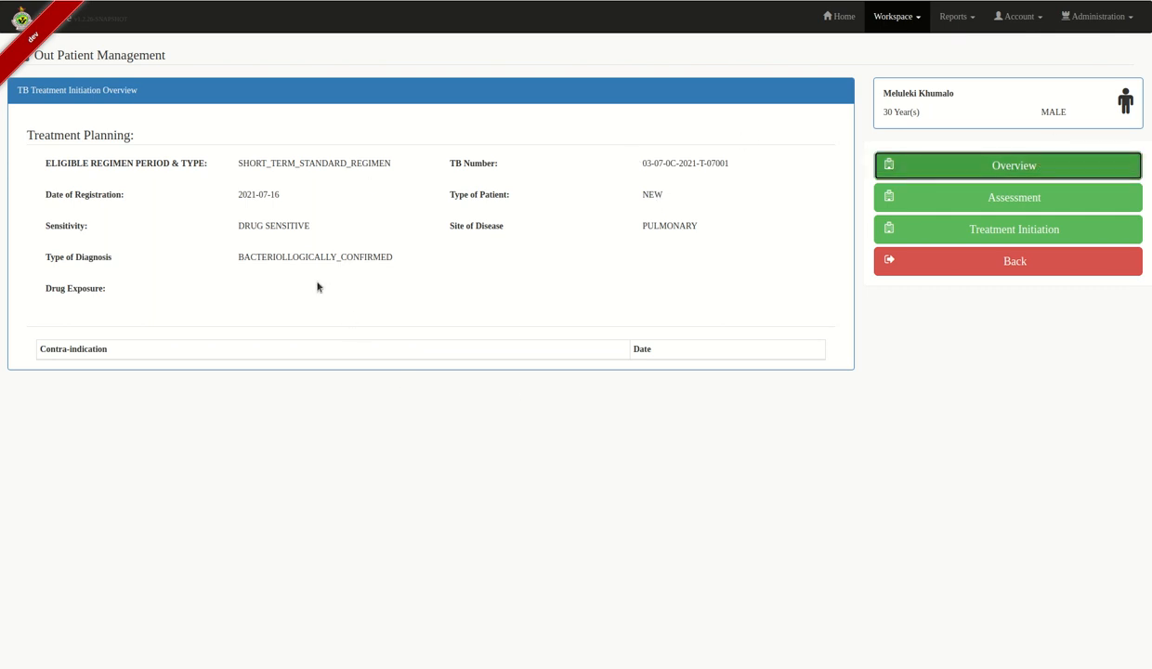
pyautogui.click(985, 197)
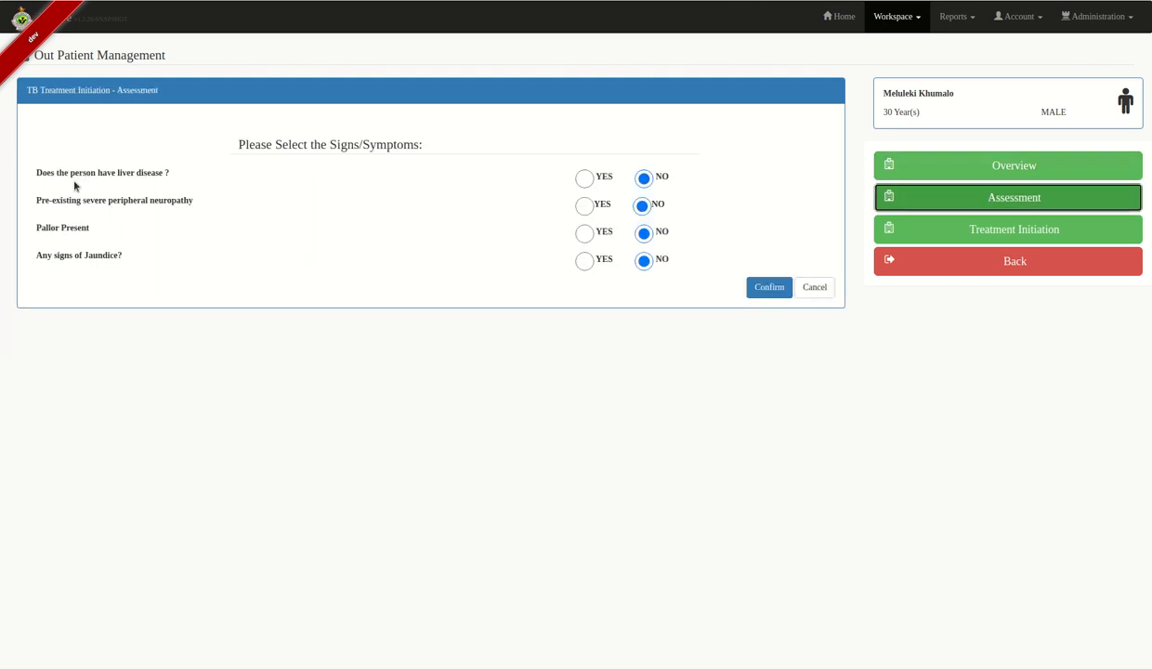
pyautogui.click(1029, 234)
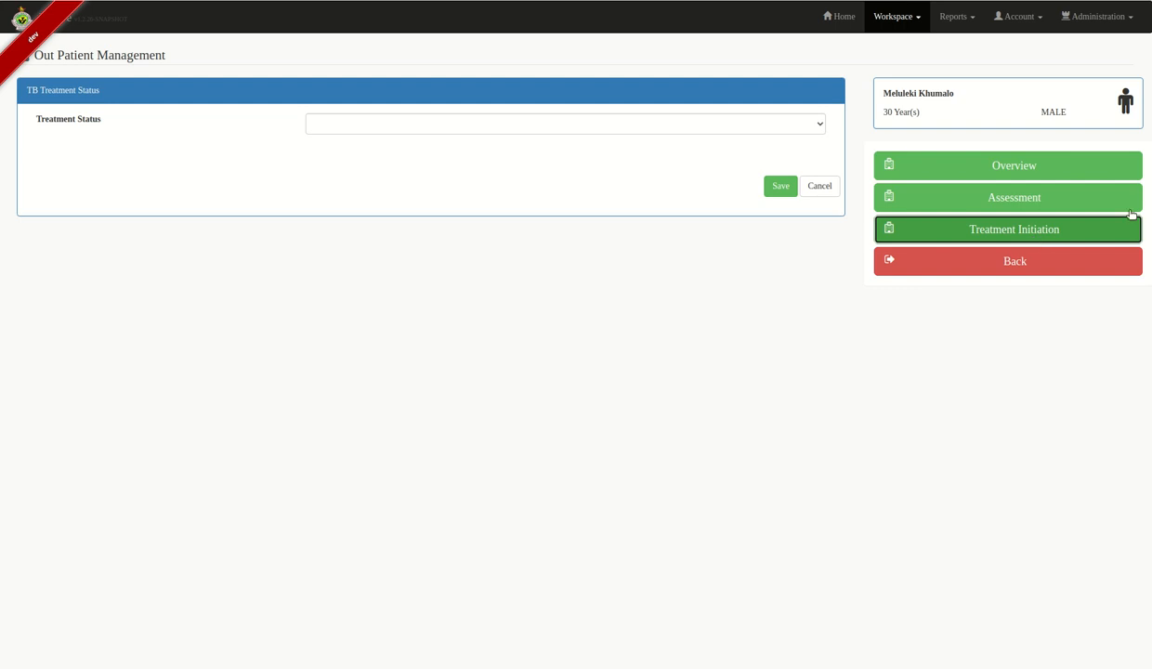
# - Initiate treatment today (2021-07-16) on first-line HRZE with health-facility DOT and save
pyautogui.click(689, 124)
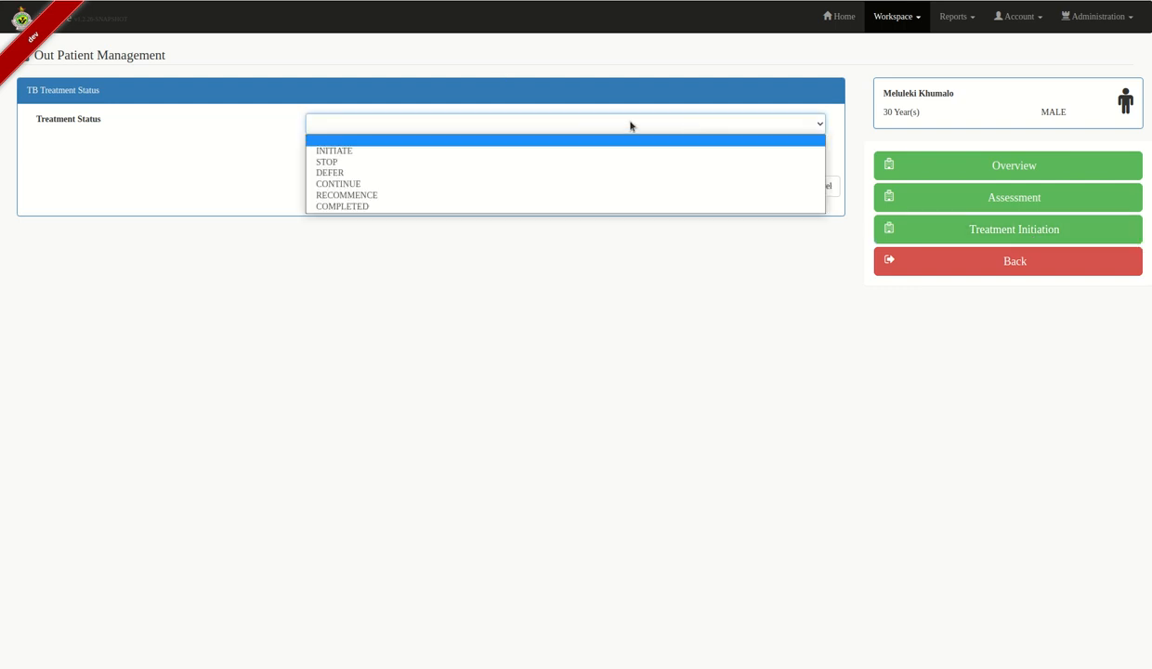
pyautogui.click(426, 150)
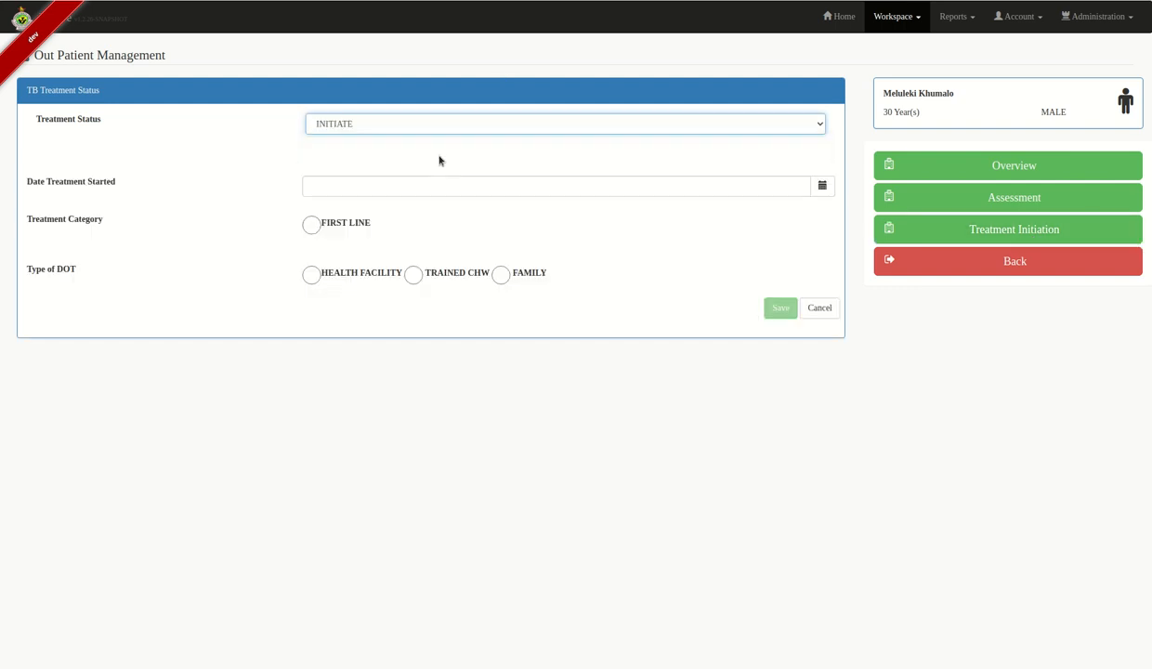
pyautogui.click(823, 186)
pyautogui.click(324, 361)
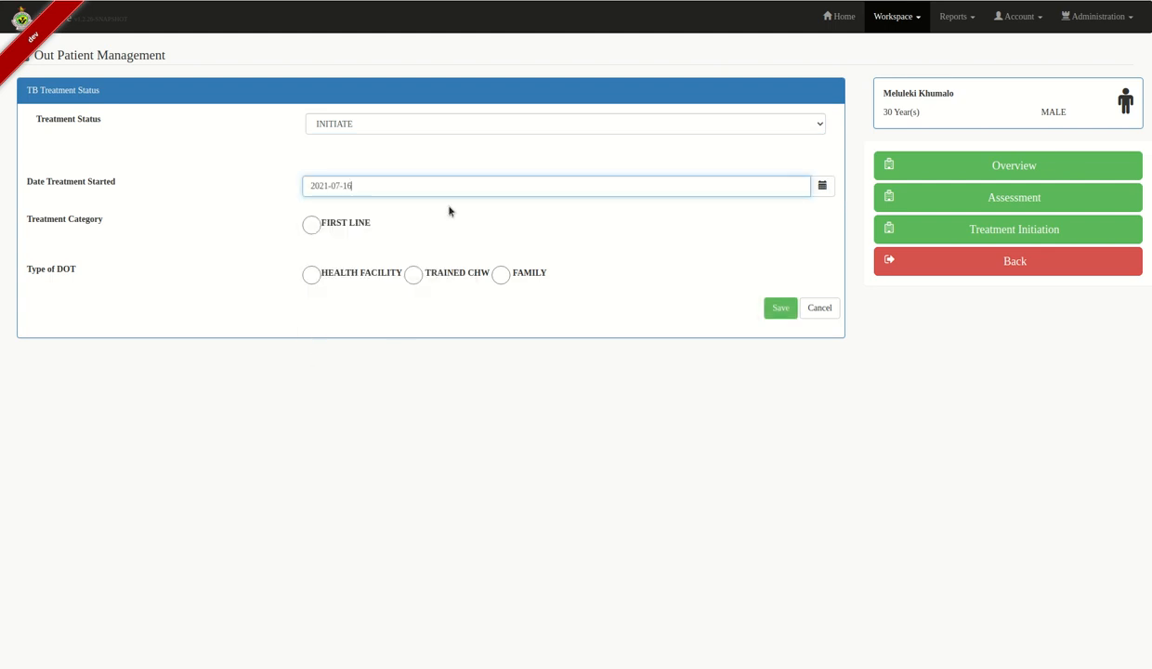
pyautogui.click(313, 226)
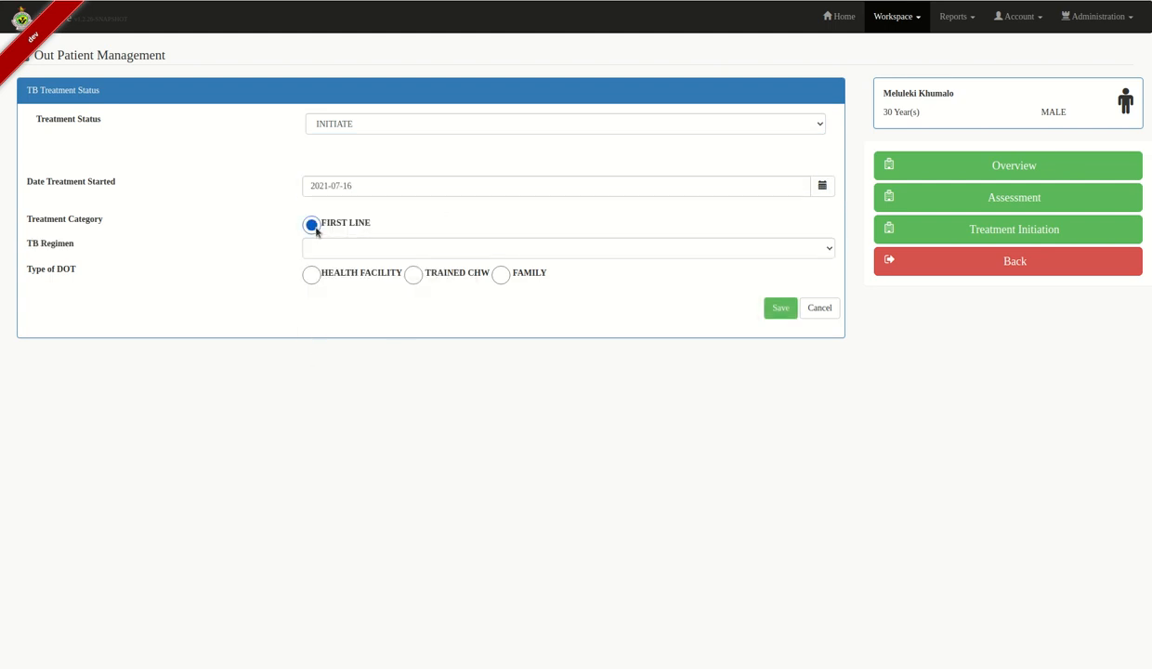
pyautogui.click(513, 247)
pyautogui.click(400, 273)
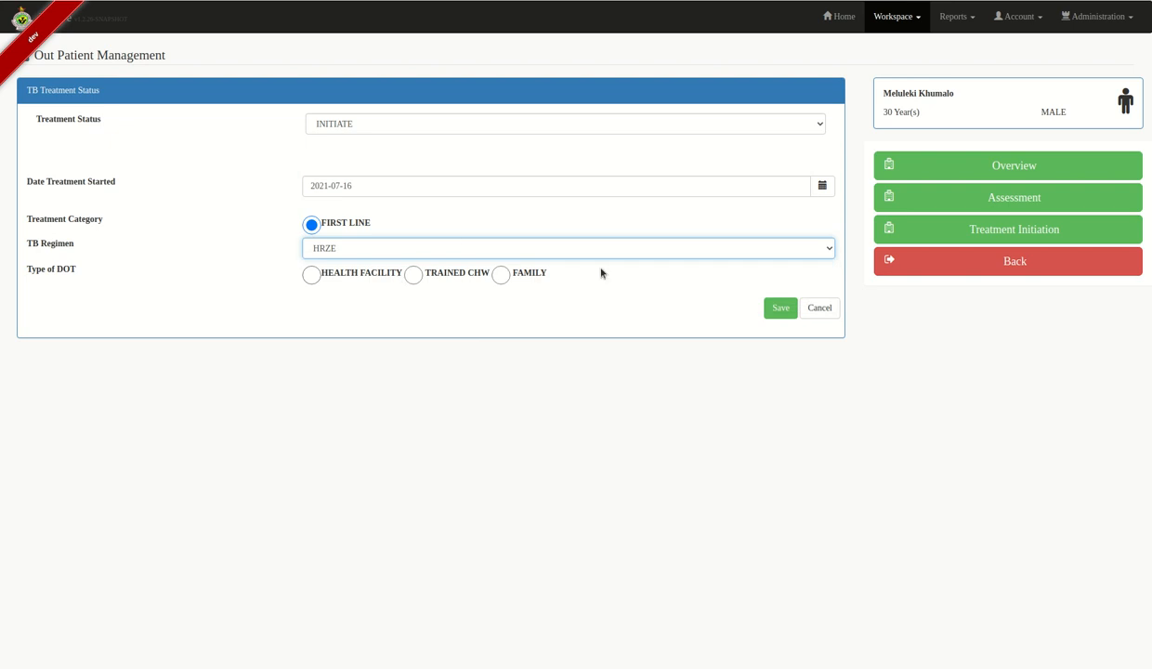
pyautogui.click(311, 275)
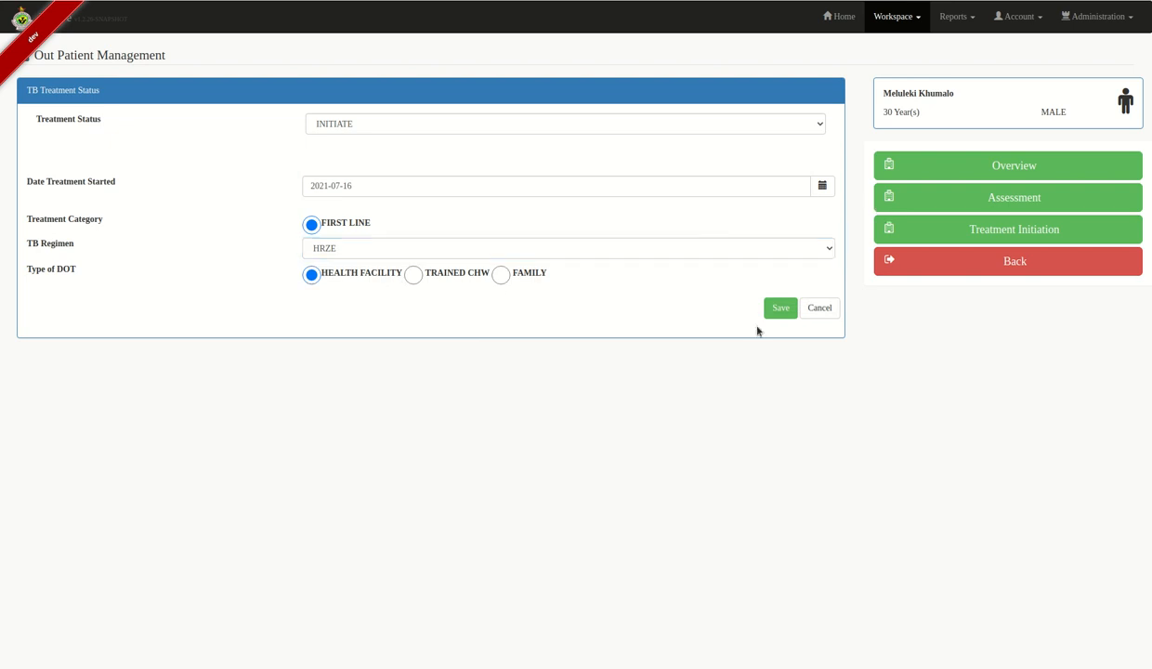
pyautogui.click(771, 309)
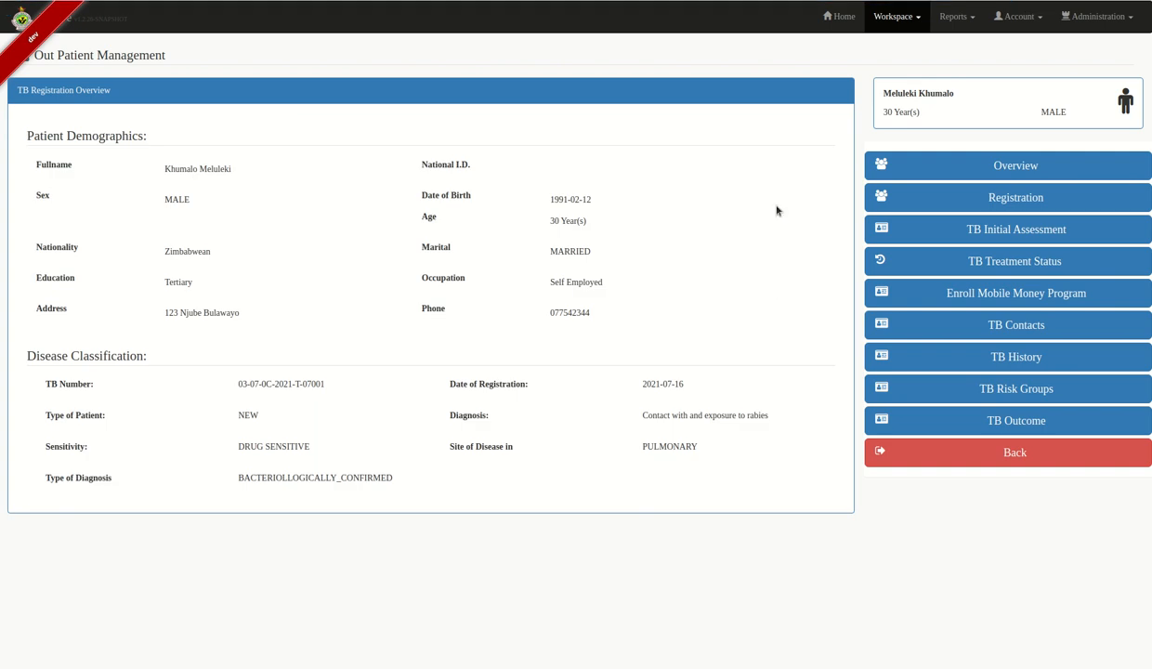
pyautogui.click(1070, 172)
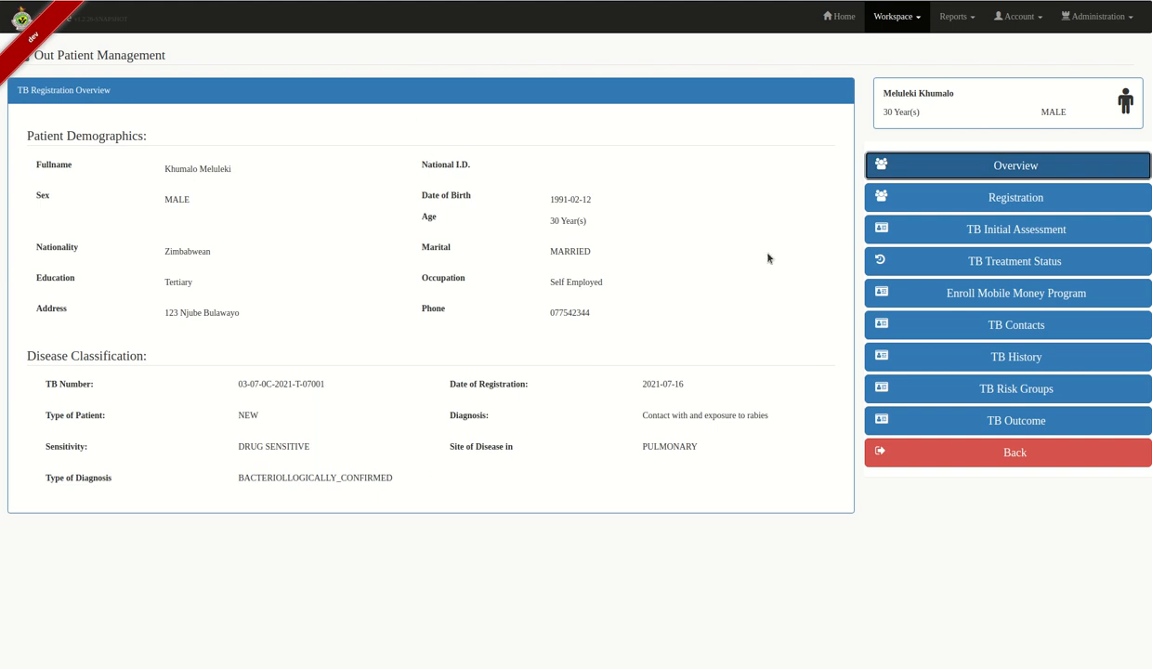
pyautogui.click(1010, 199)
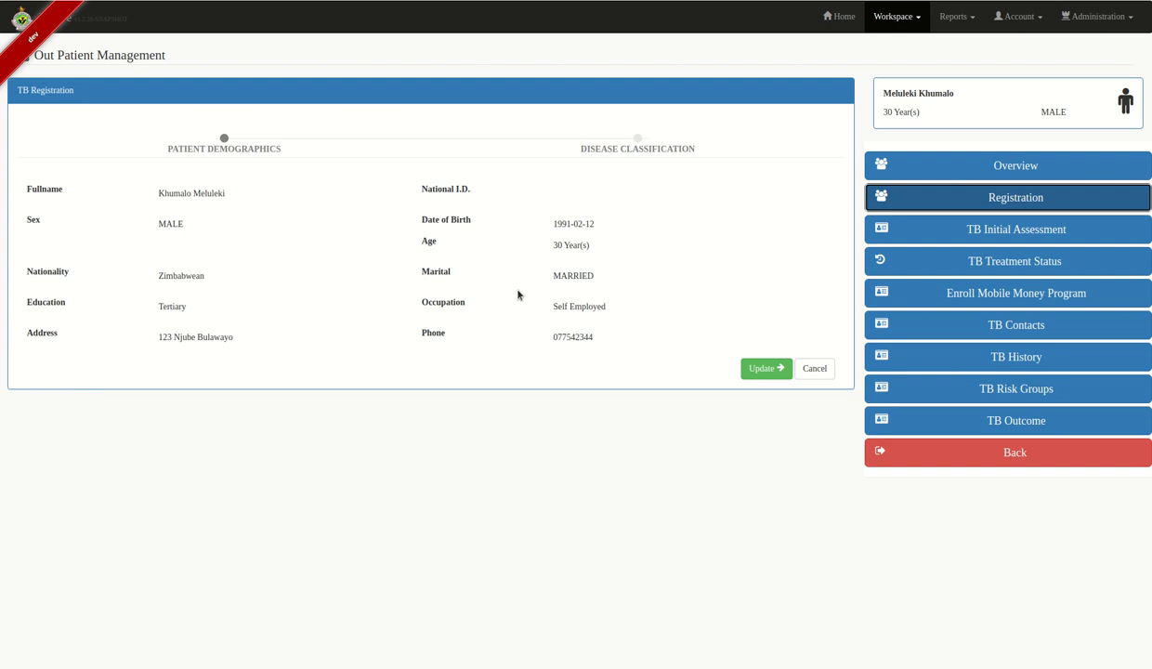
pyautogui.click(994, 232)
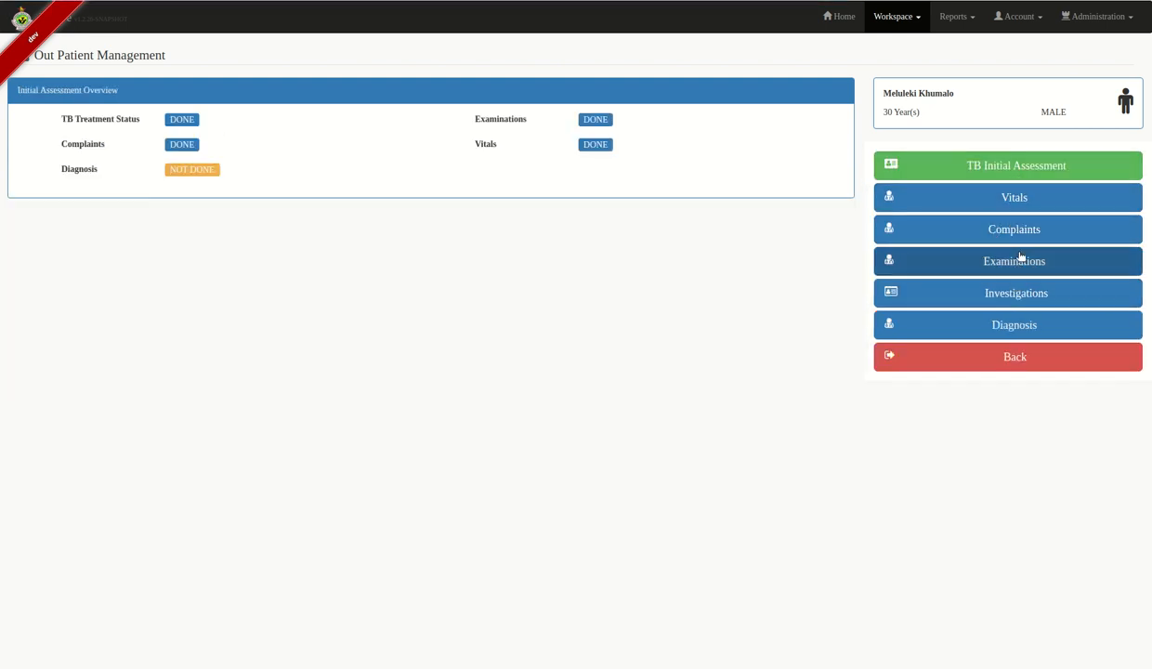
pyautogui.click(1022, 213)
pyautogui.click(1024, 234)
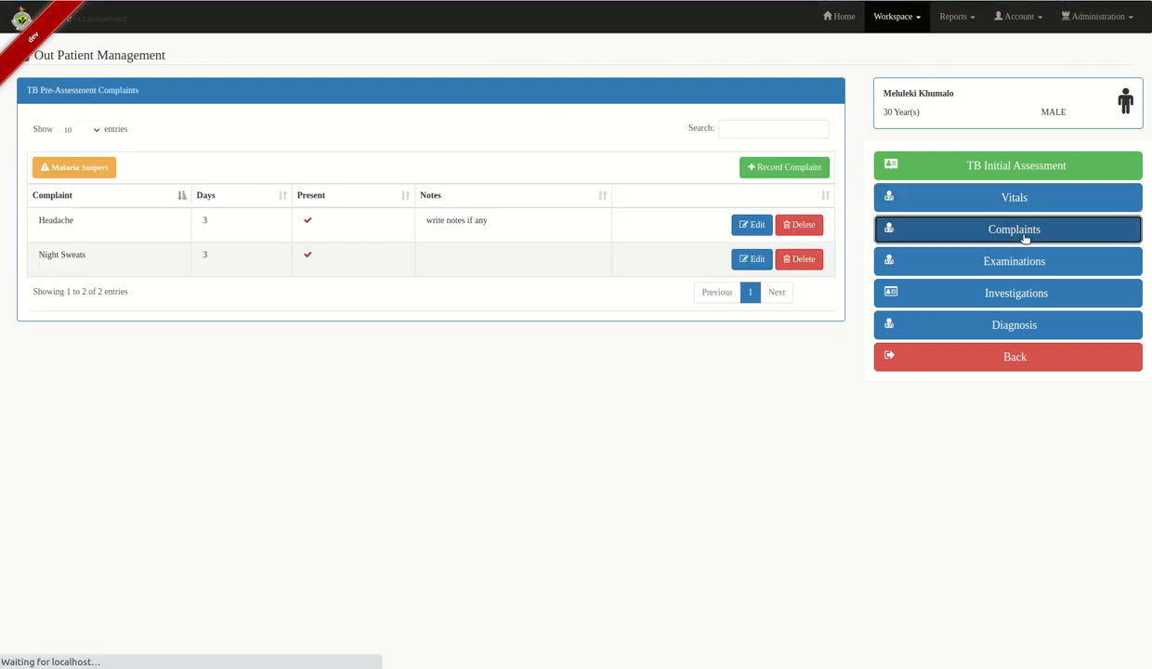
pyautogui.click(1021, 262)
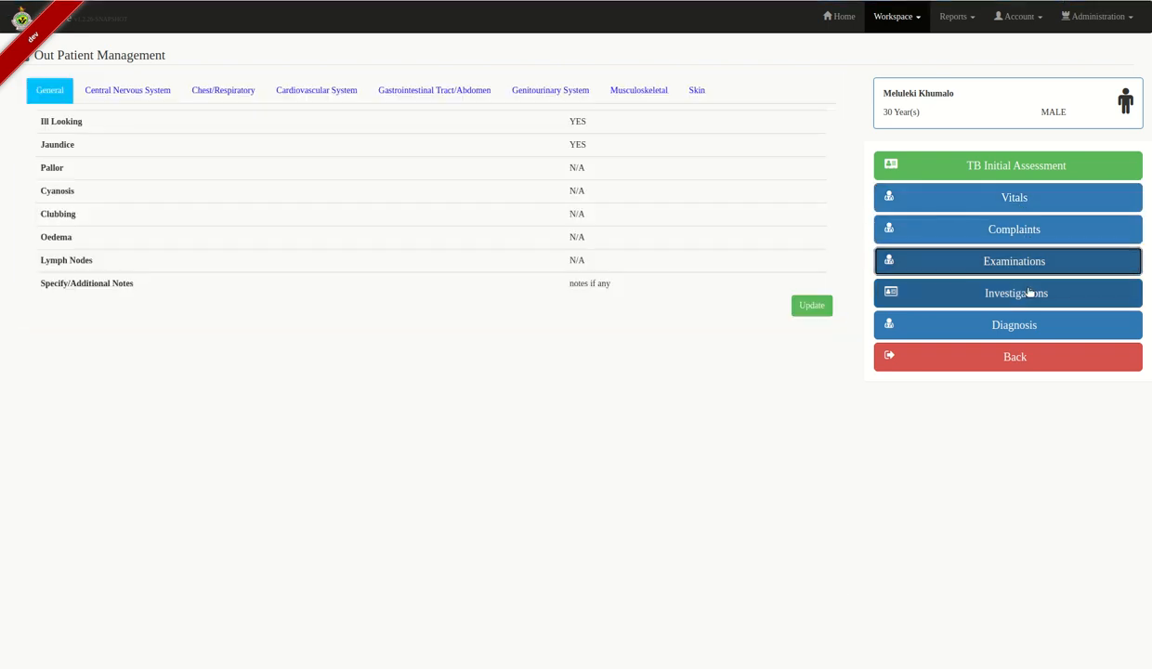
pyautogui.click(1028, 293)
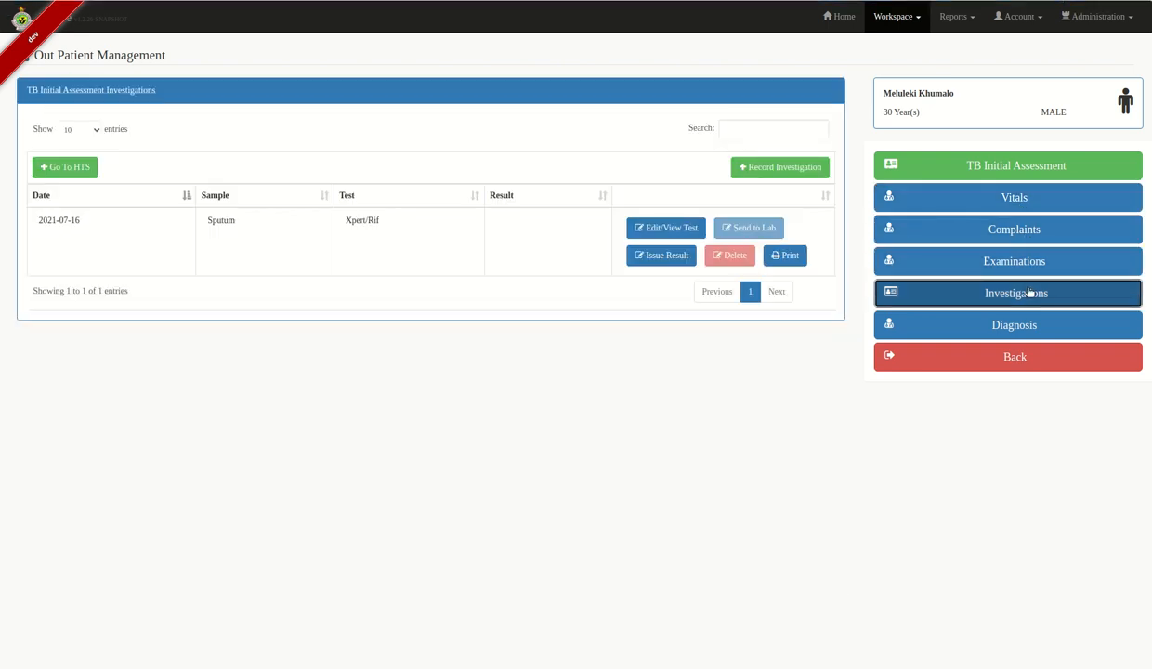
pyautogui.click(1022, 325)
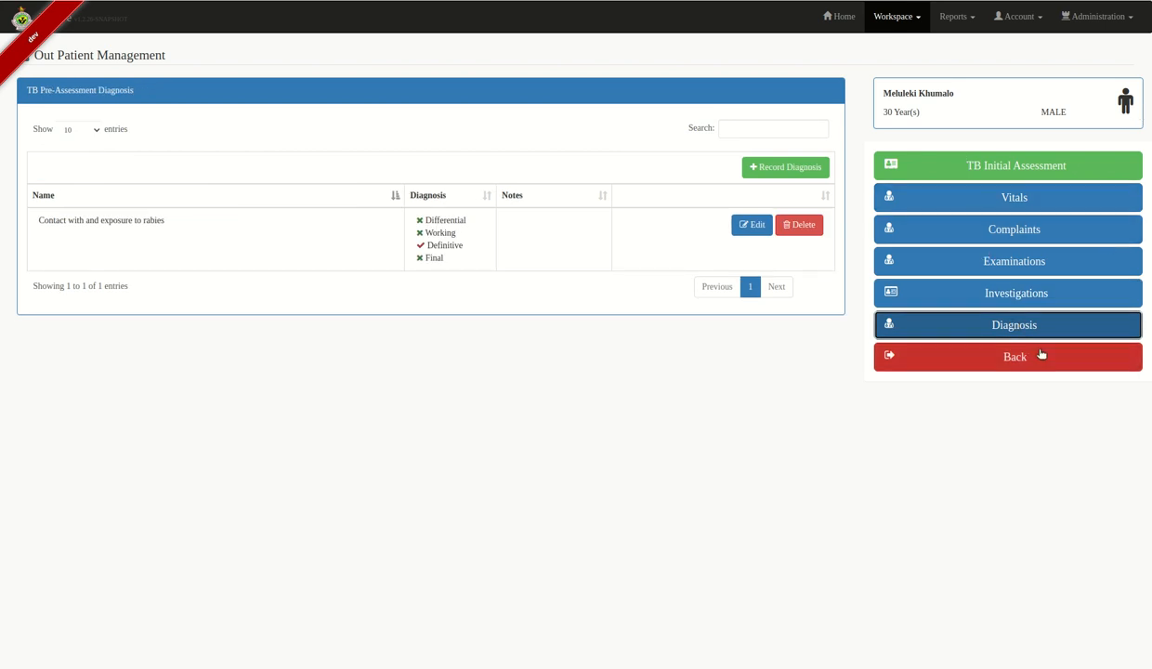
pyautogui.click(1041, 355)
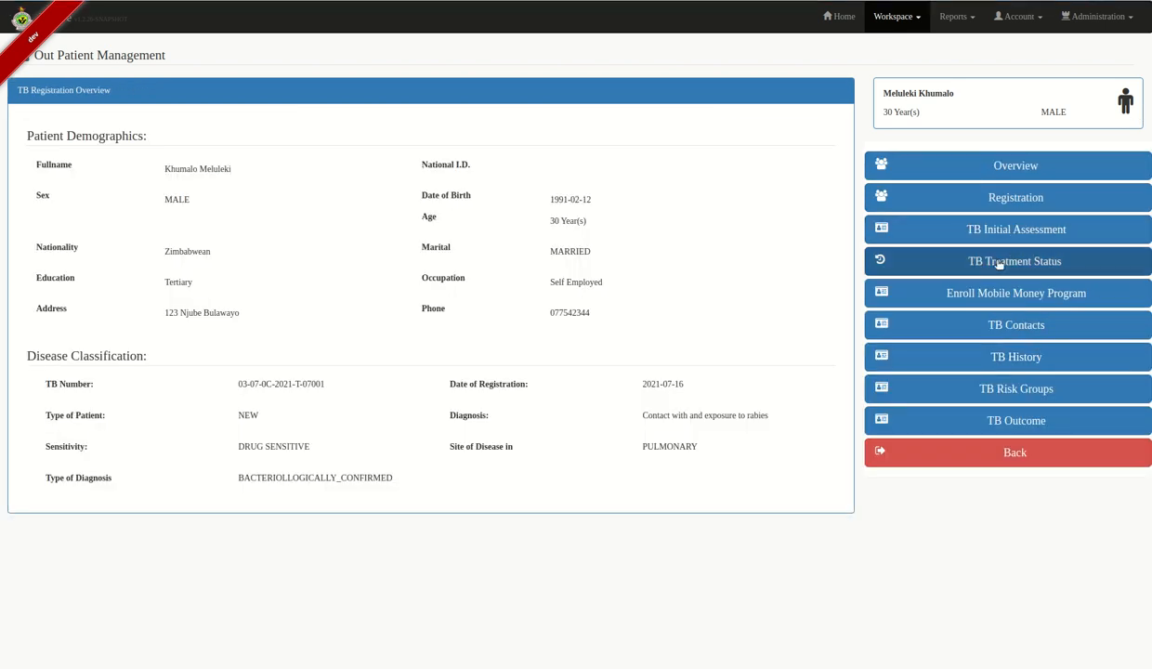
pyautogui.click(997, 267)
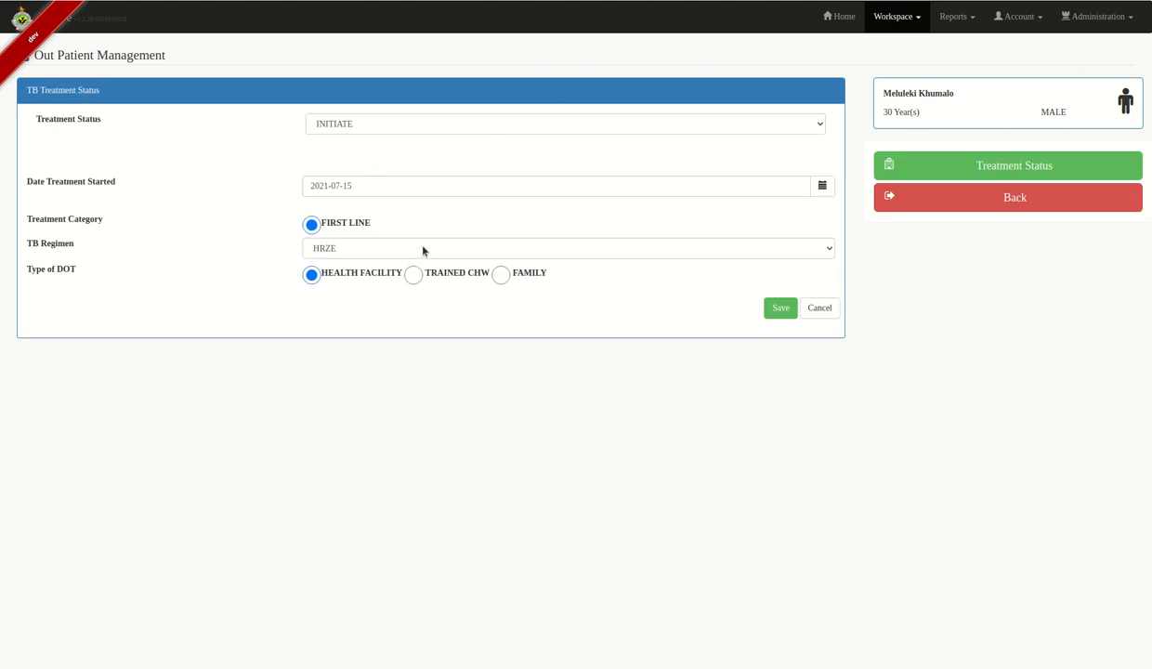
pyautogui.click(1005, 203)
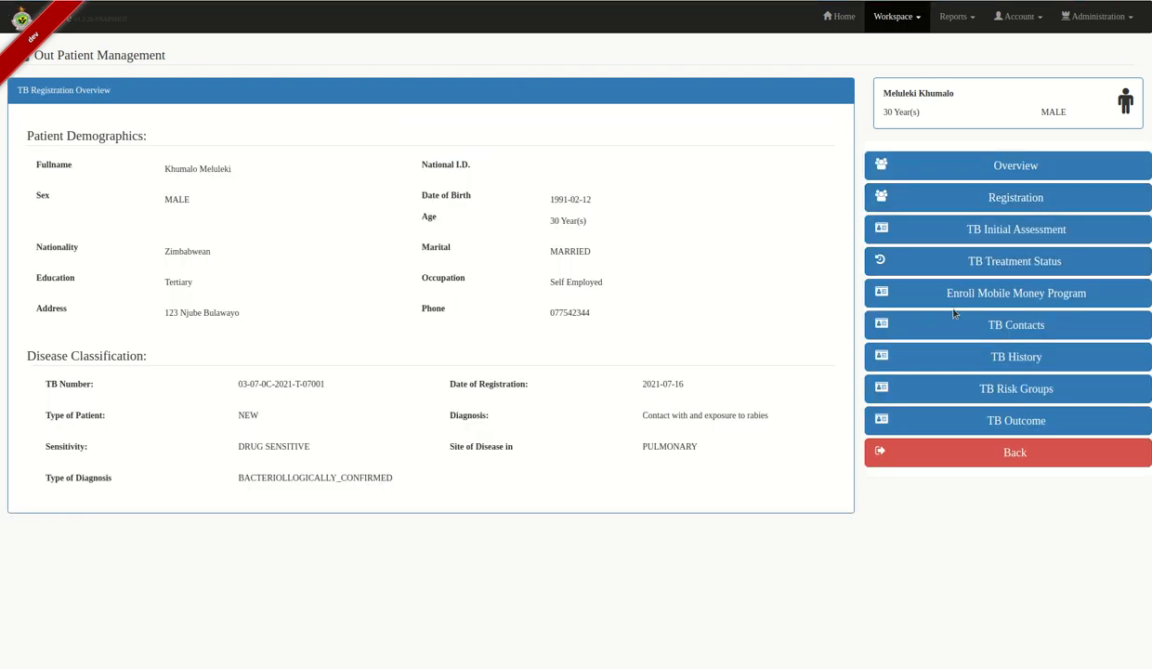
# - Create a new mobile money program named 'program-name' dated 2021-07-16
pyautogui.click(1073, 294)
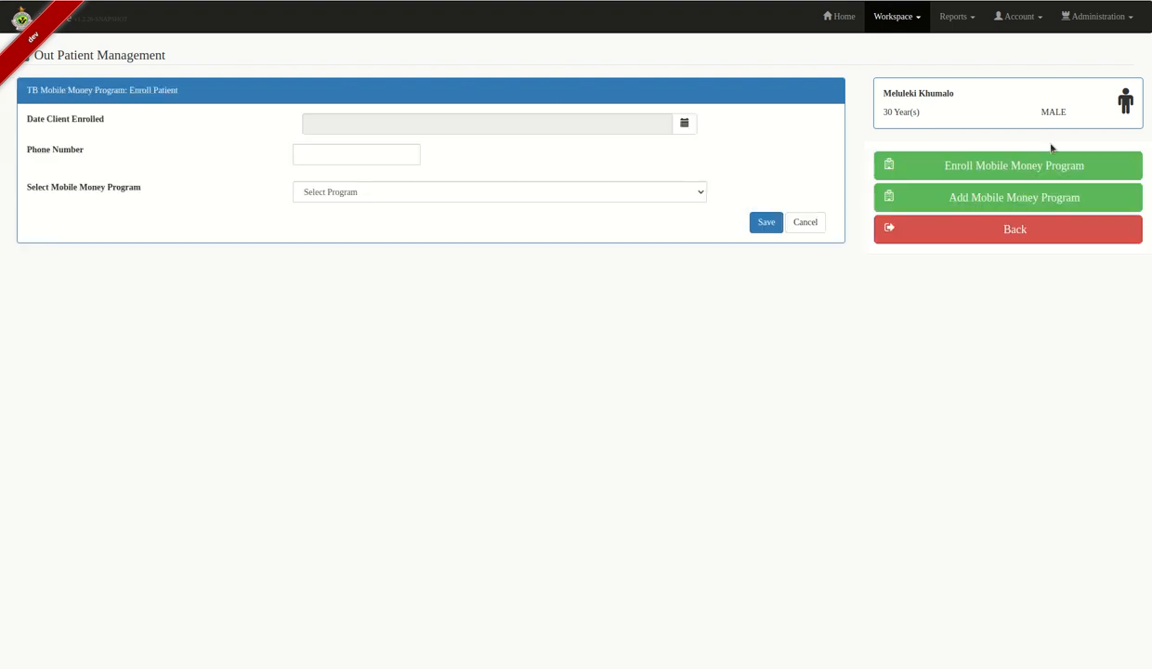
pyautogui.click(1027, 206)
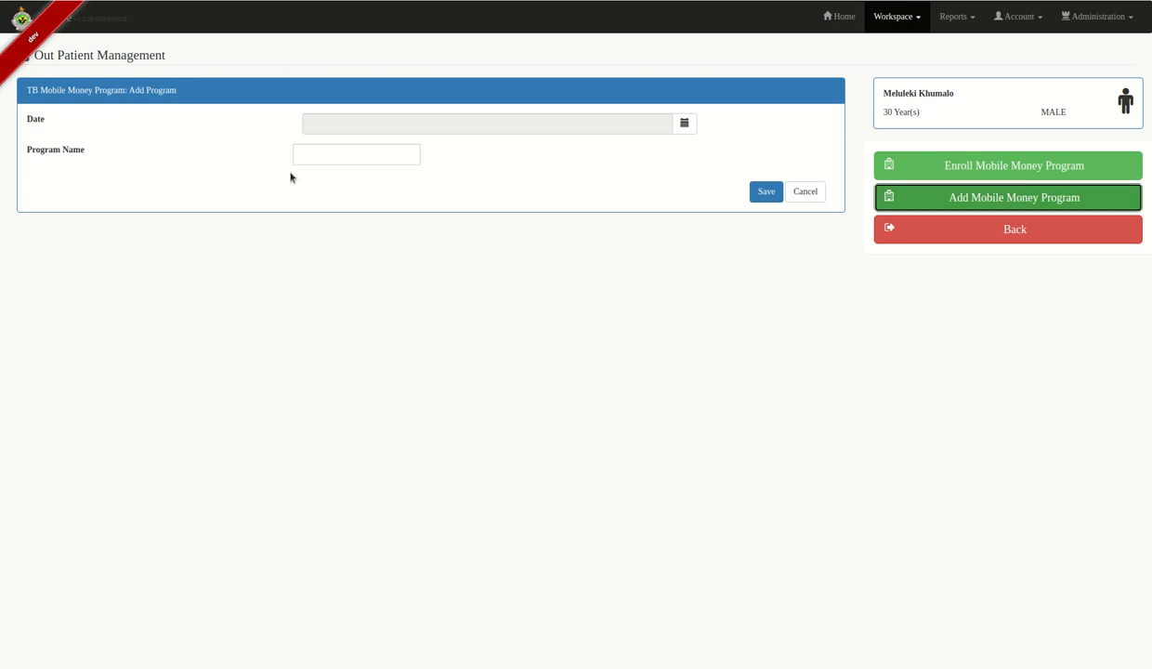
pyautogui.click(492, 122)
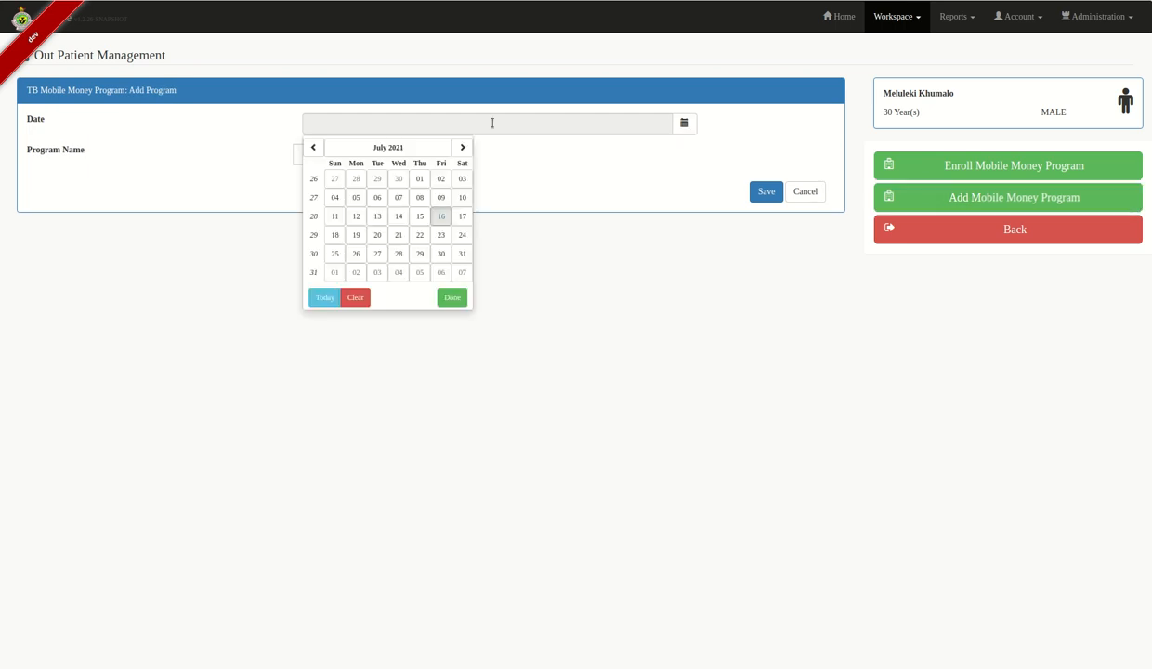
pyautogui.click(316, 298)
pyautogui.click(334, 154)
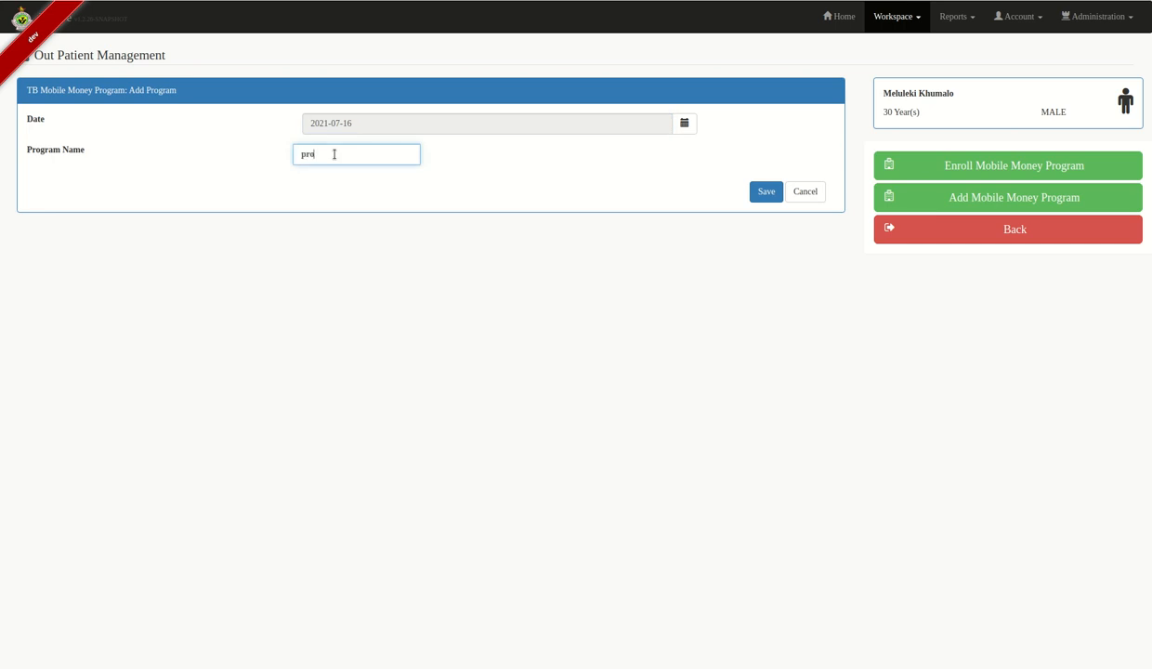
pyautogui.write('program na')
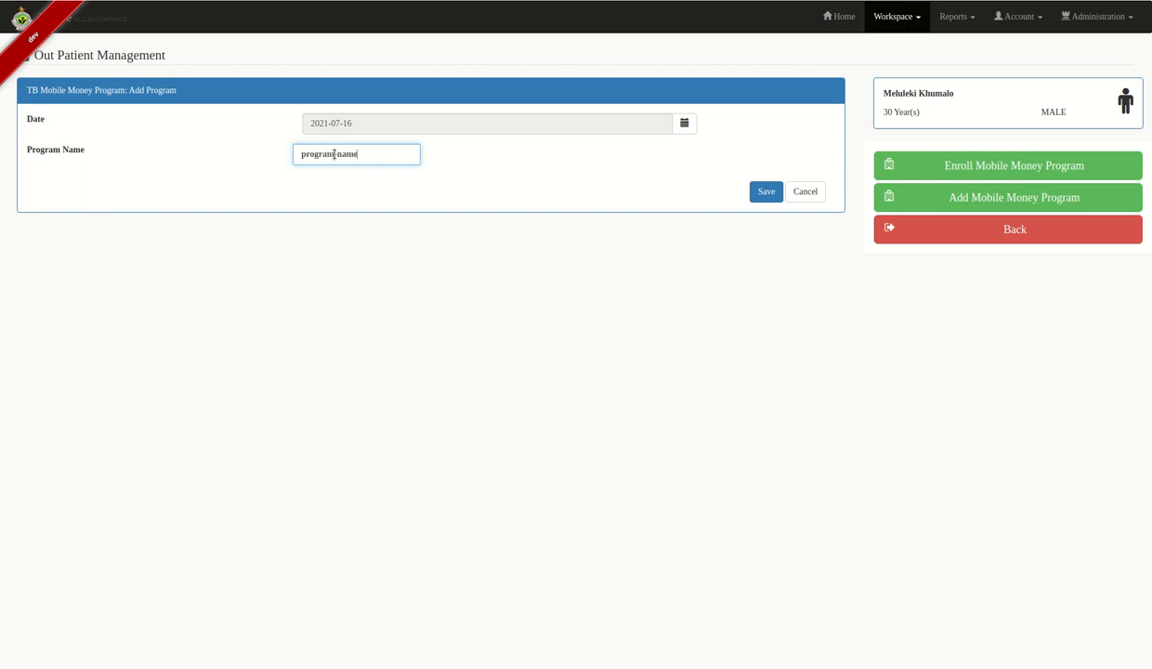
pyautogui.click(762, 192)
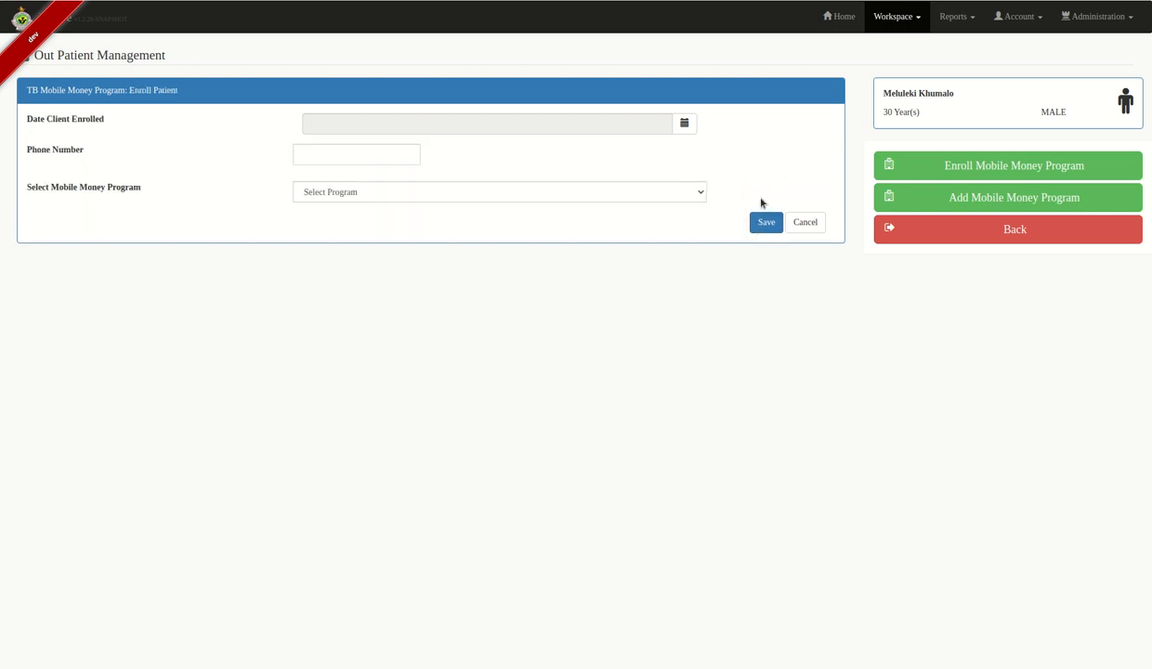
# - Enrol the patient in 'program-name' dated 2021-07-16 with the patient's phone number
pyautogui.click(684, 123)
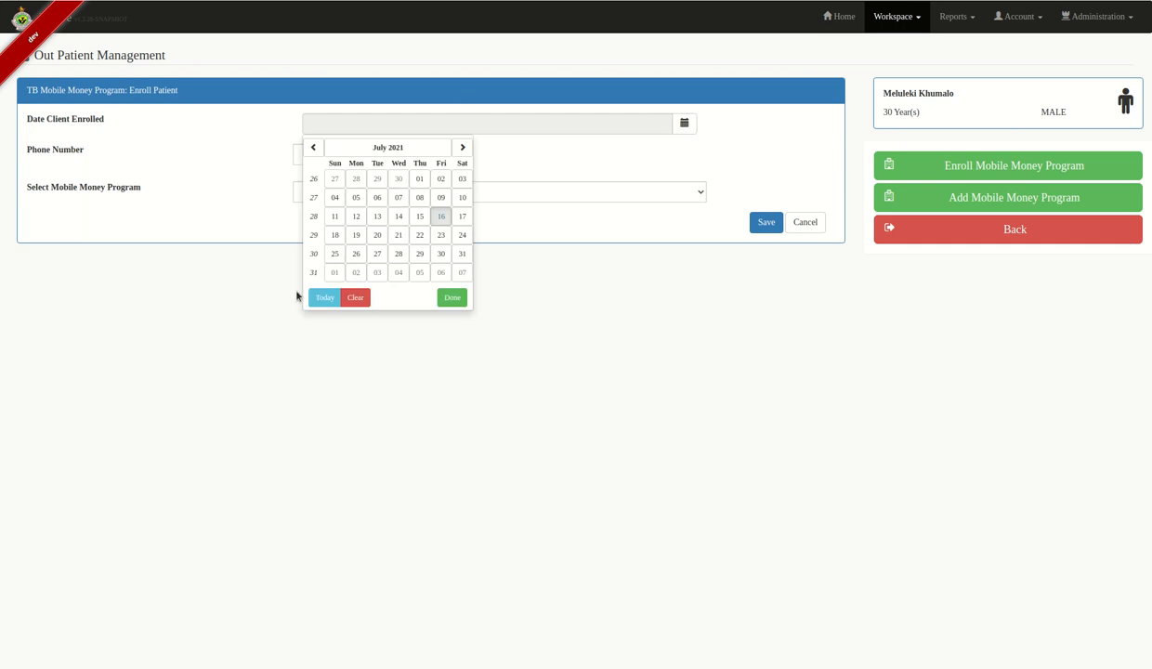
pyautogui.click(320, 297)
pyautogui.click(324, 156)
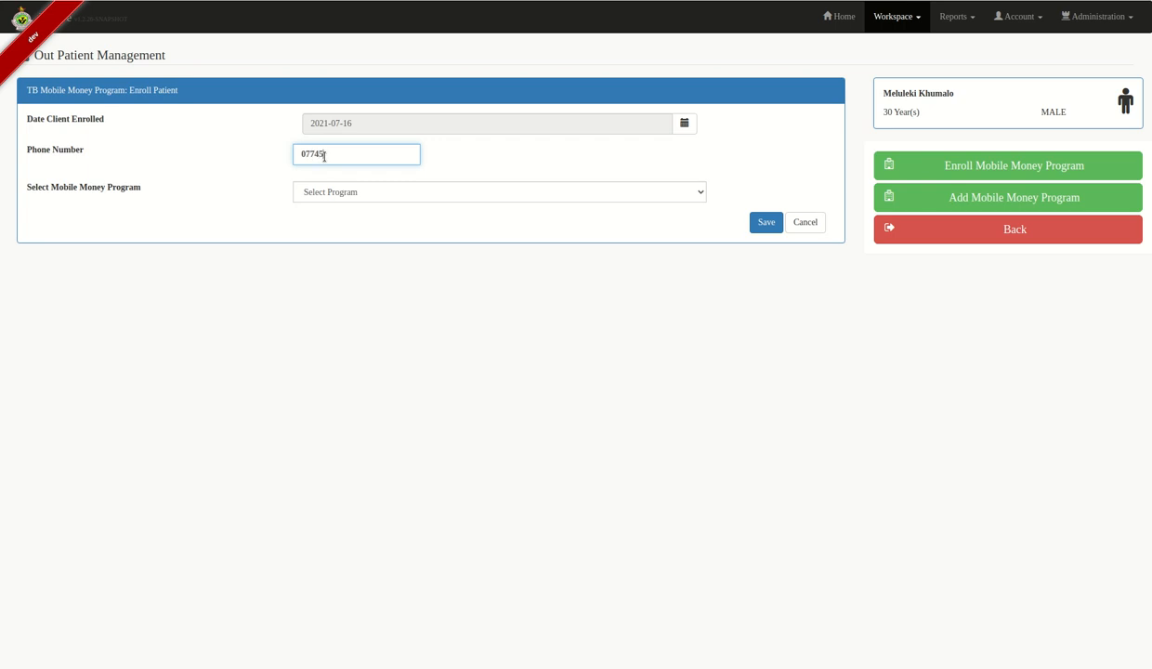
pyautogui.click(451, 192)
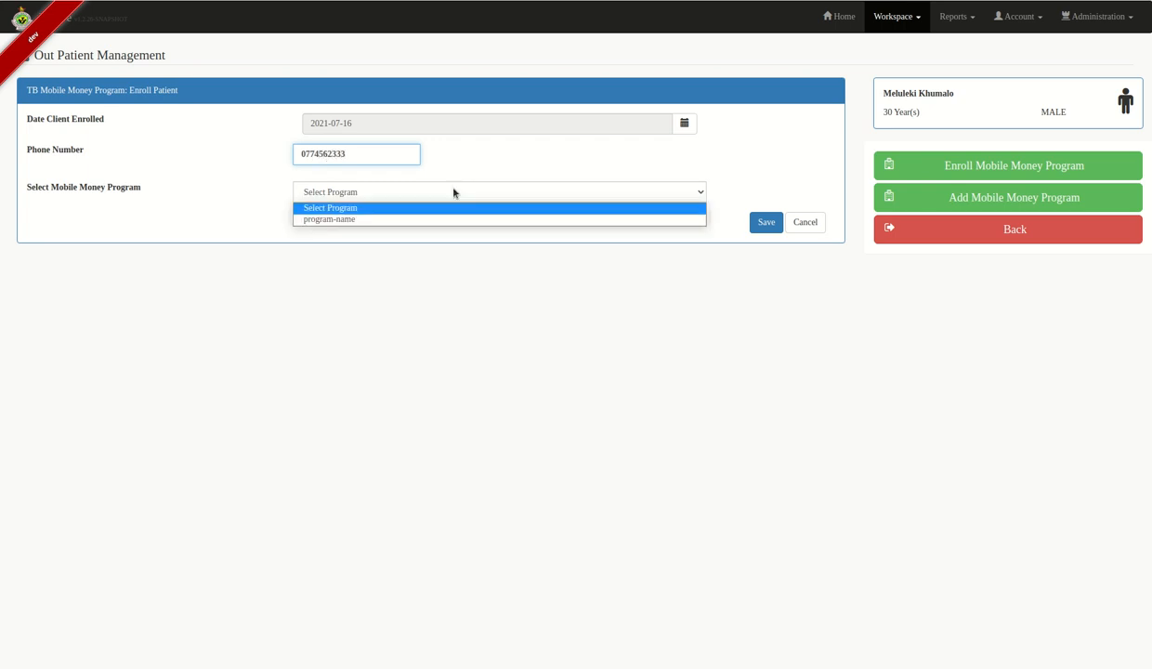
pyautogui.click(398, 220)
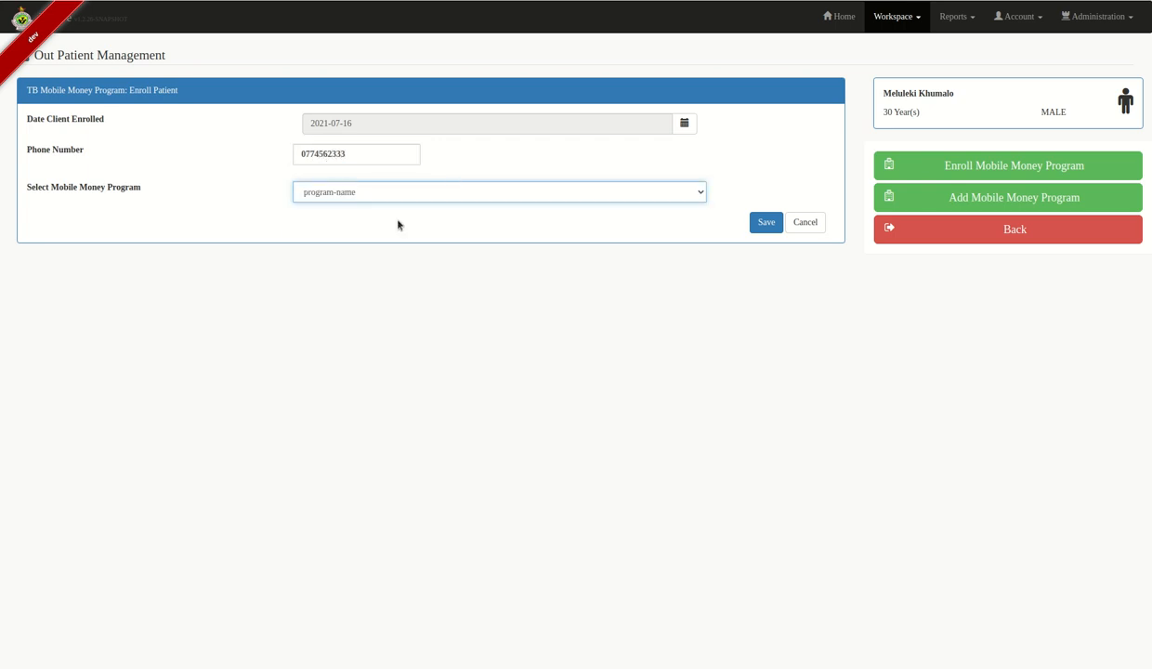
pyautogui.click(764, 223)
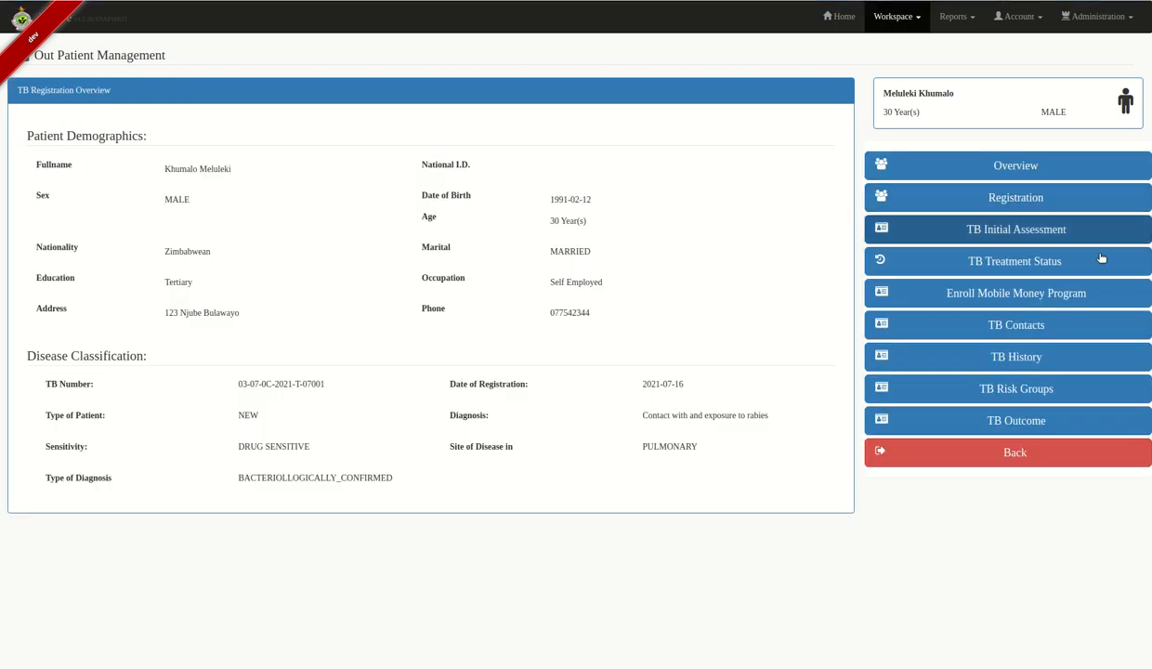
# - Leave the mobile money form and open the TB Contacts list showing the patient's spouse
pyautogui.click(1054, 293)
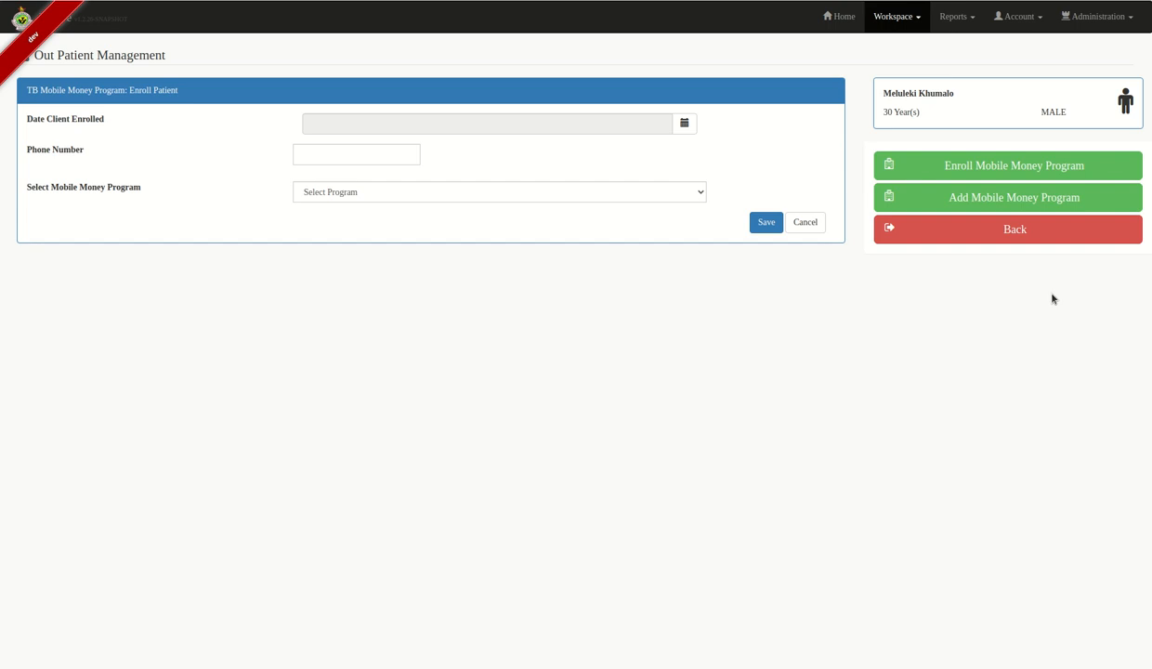
pyautogui.click(997, 174)
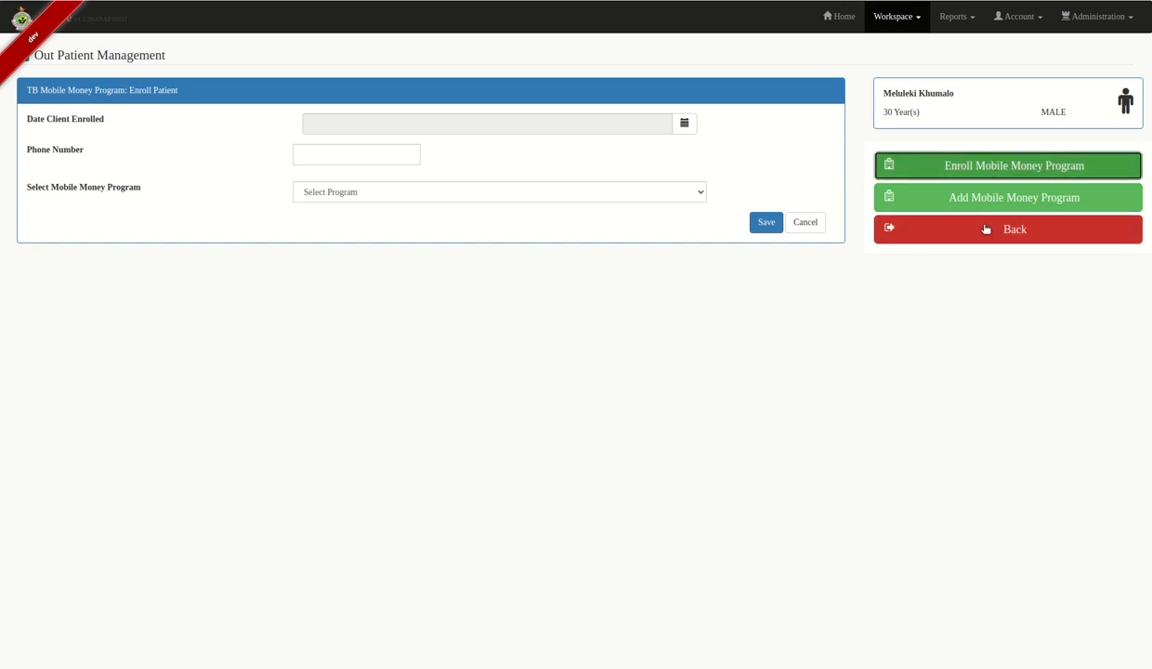
pyautogui.click(1012, 238)
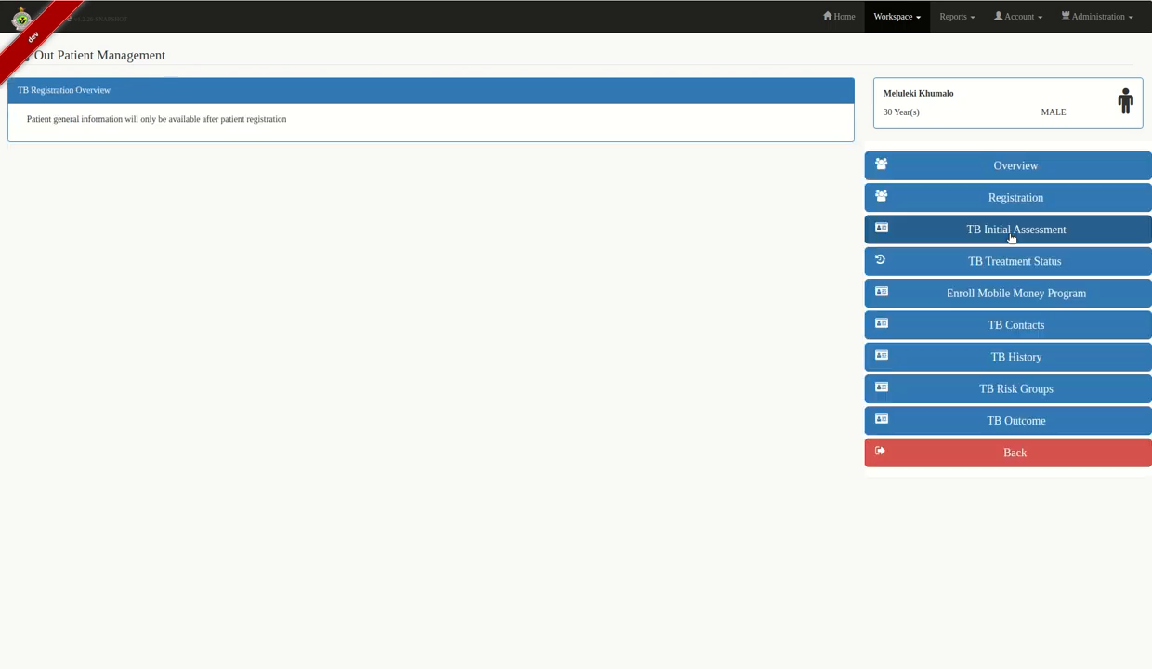
pyautogui.click(1027, 332)
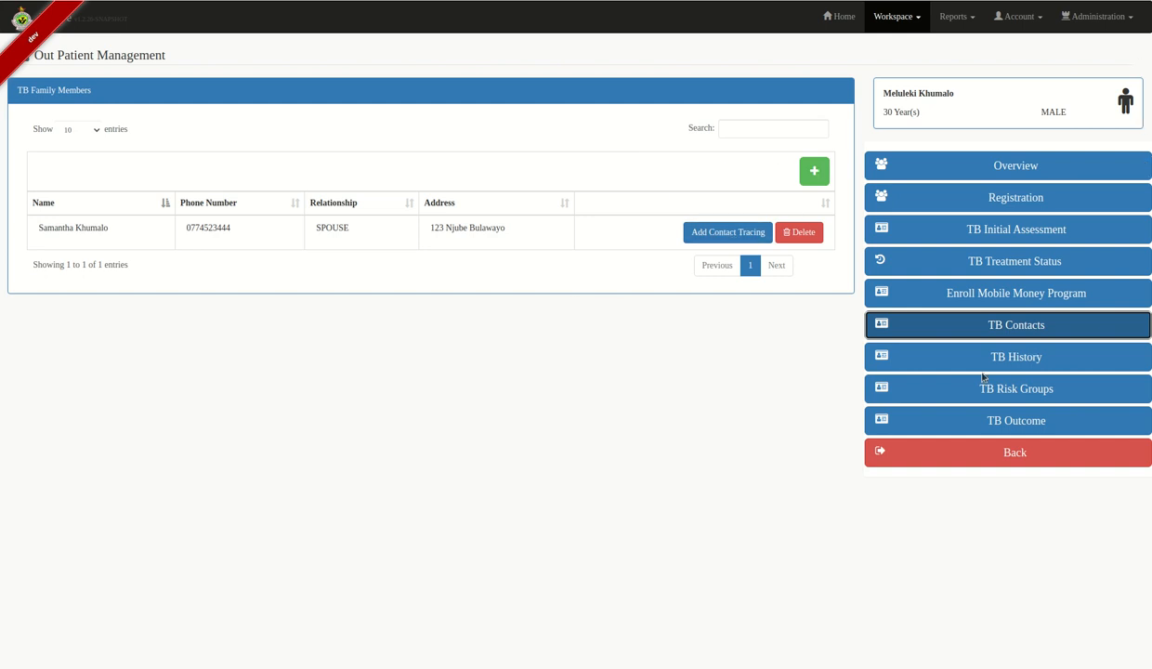
# - Look through medical and medication history, then show the 2021-07-16 Sputum Xpert/Rif investigation history
pyautogui.click(1101, 364)
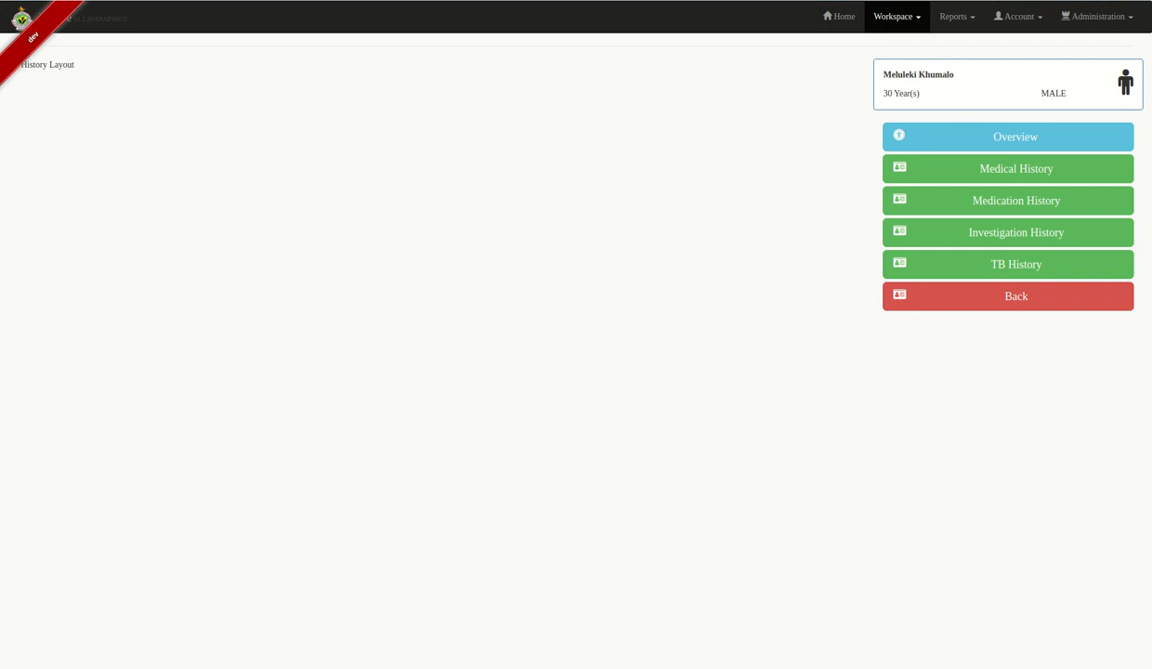
pyautogui.click(1009, 169)
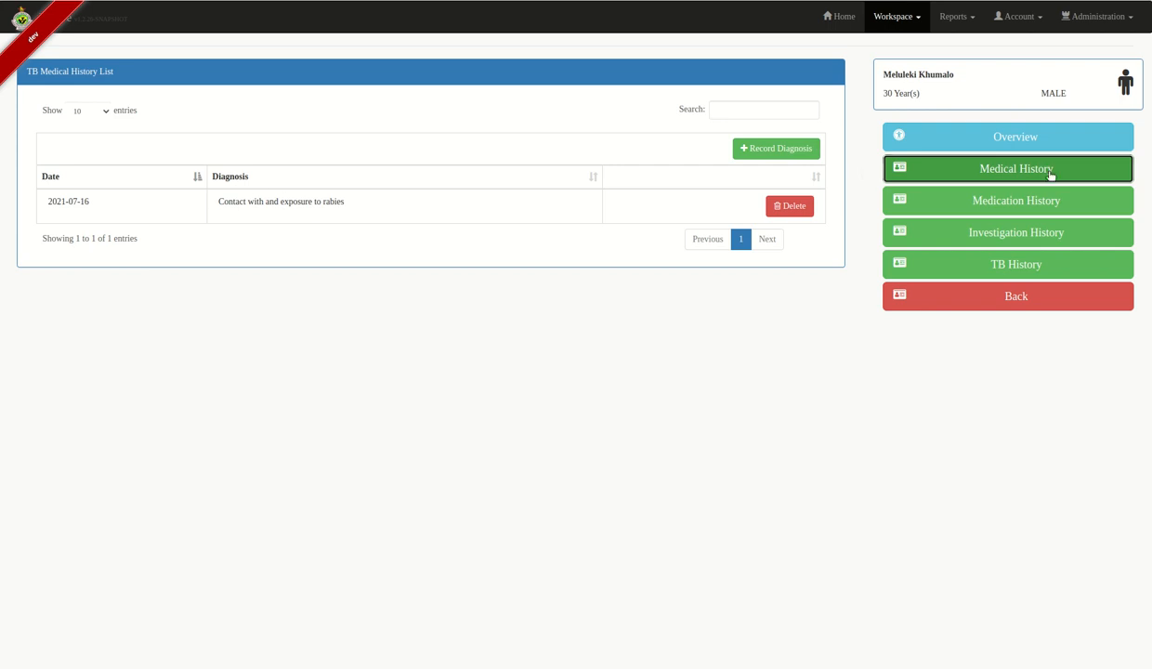
pyautogui.click(1031, 201)
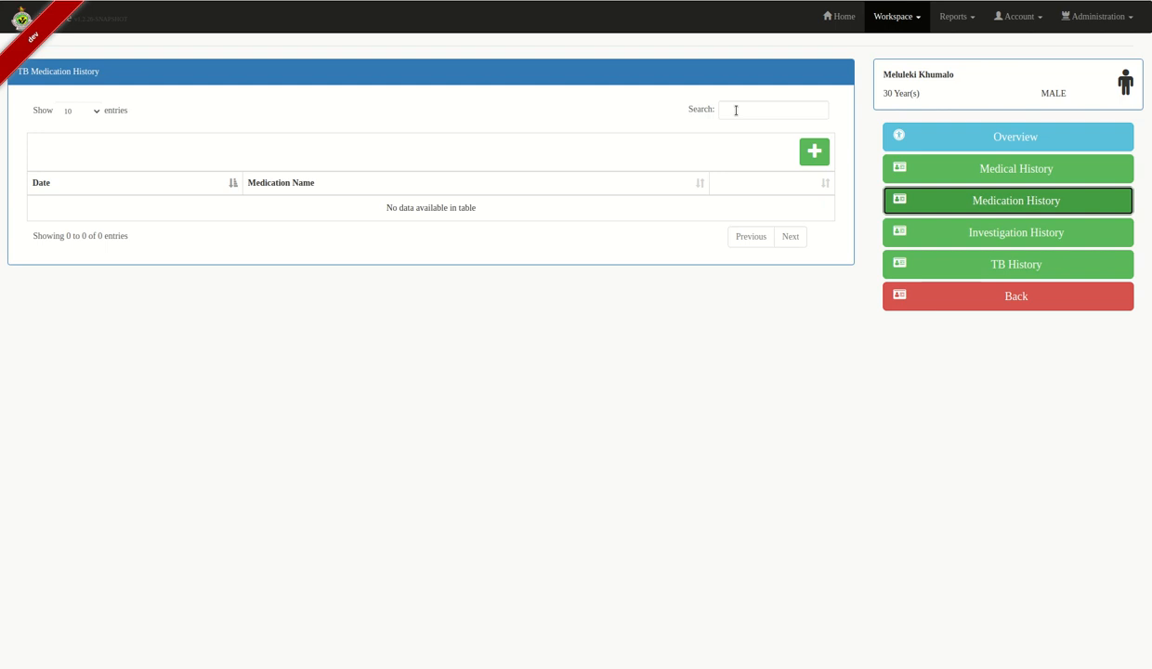
pyautogui.click(1018, 234)
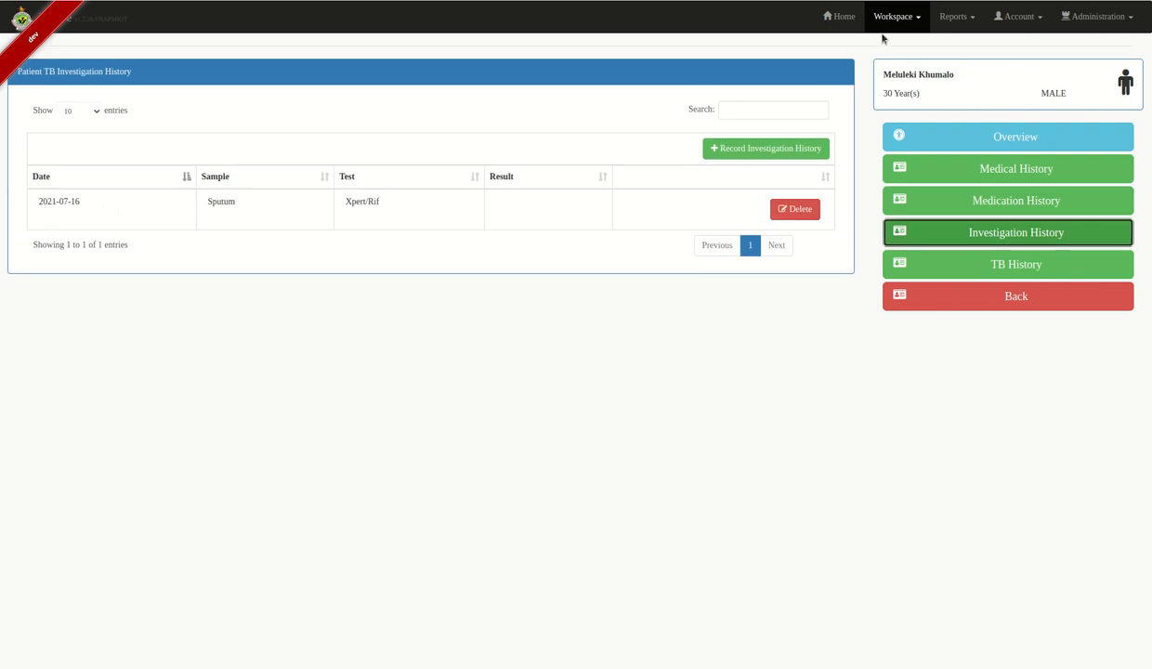
# - Add a past Laboratory investigation with Sputum sample and Xpert/Rif test
pyautogui.click(744, 148)
pyautogui.click(104, 121)
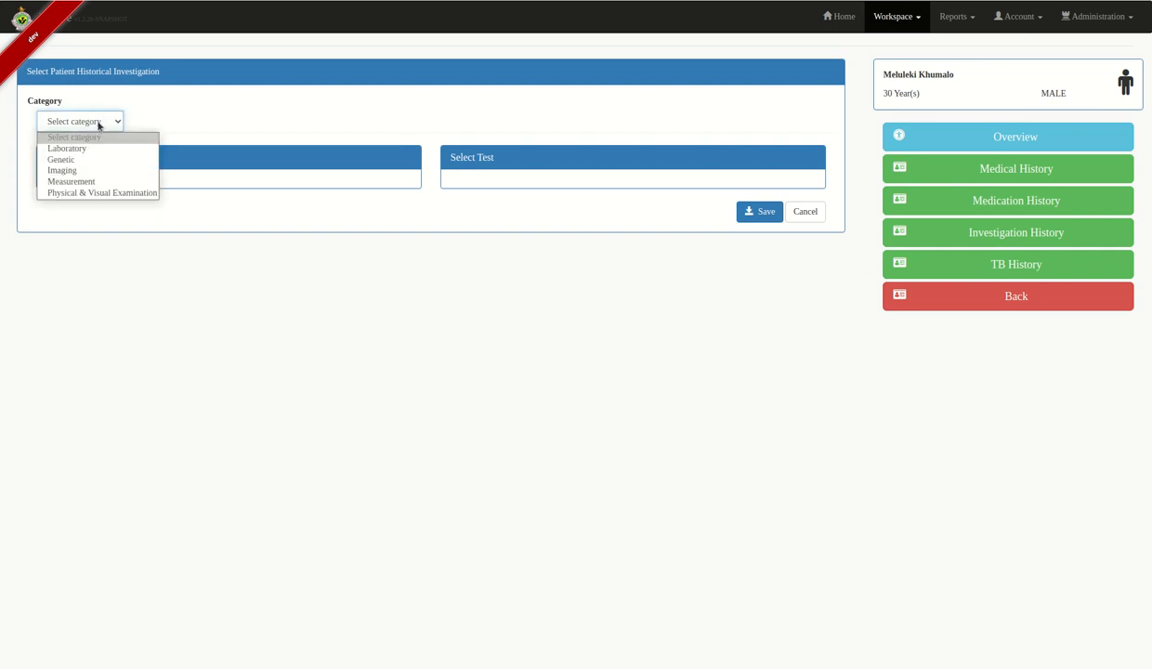
pyautogui.click(74, 146)
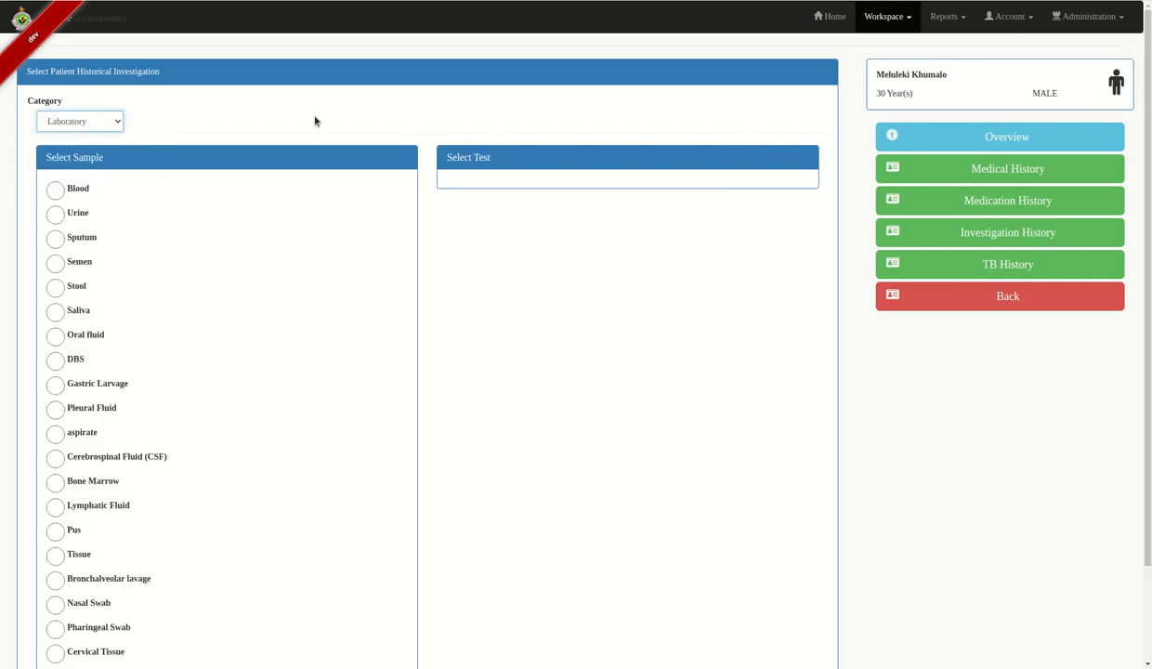
pyautogui.click(56, 234)
pyautogui.click(456, 239)
pyautogui.scroll(-3, 563, 325)
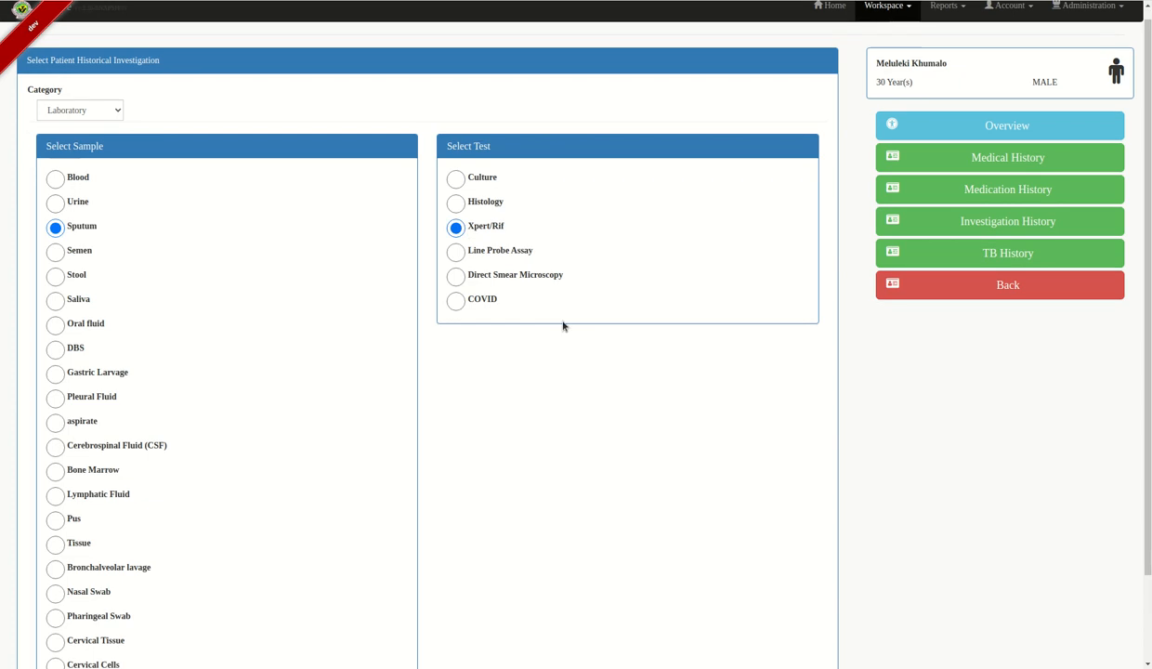
pyautogui.click(746, 633)
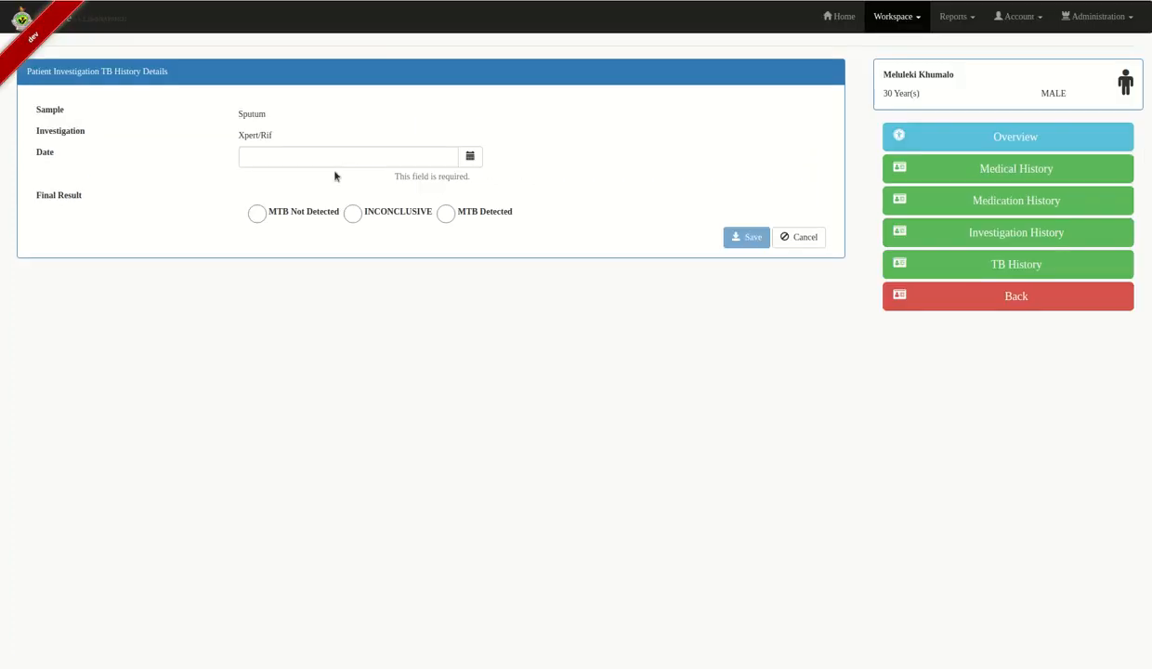
# - Date the investigation 2021-06-02, record MTB Detected, and save
pyautogui.click(470, 156)
pyautogui.click(362, 178)
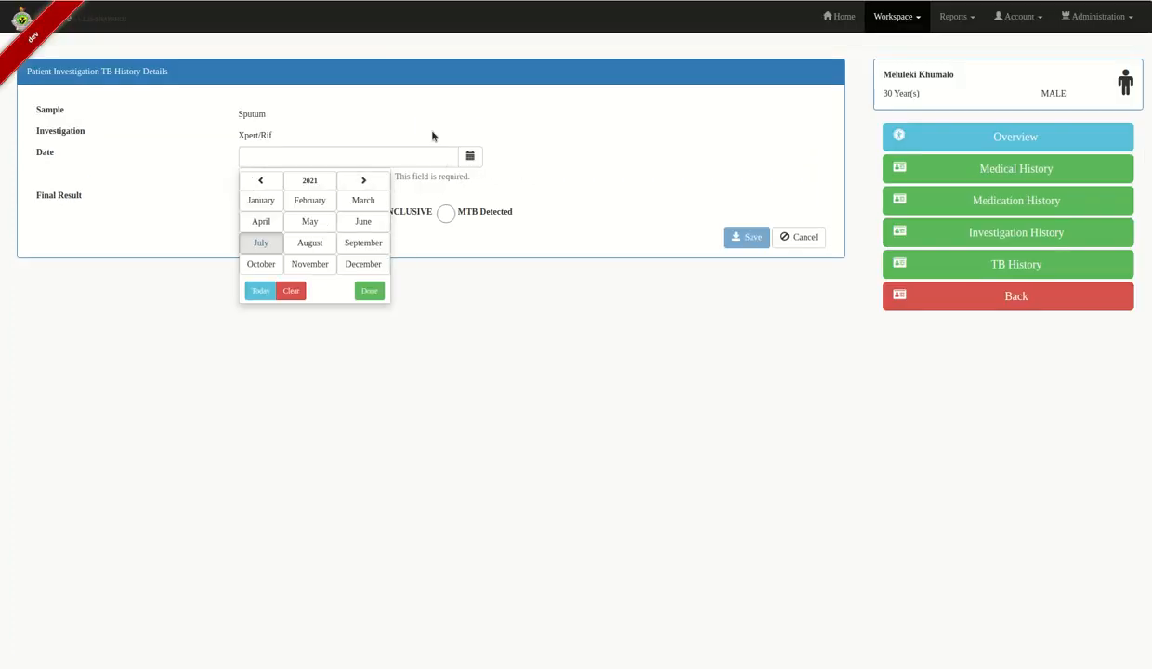
pyautogui.click(358, 217)
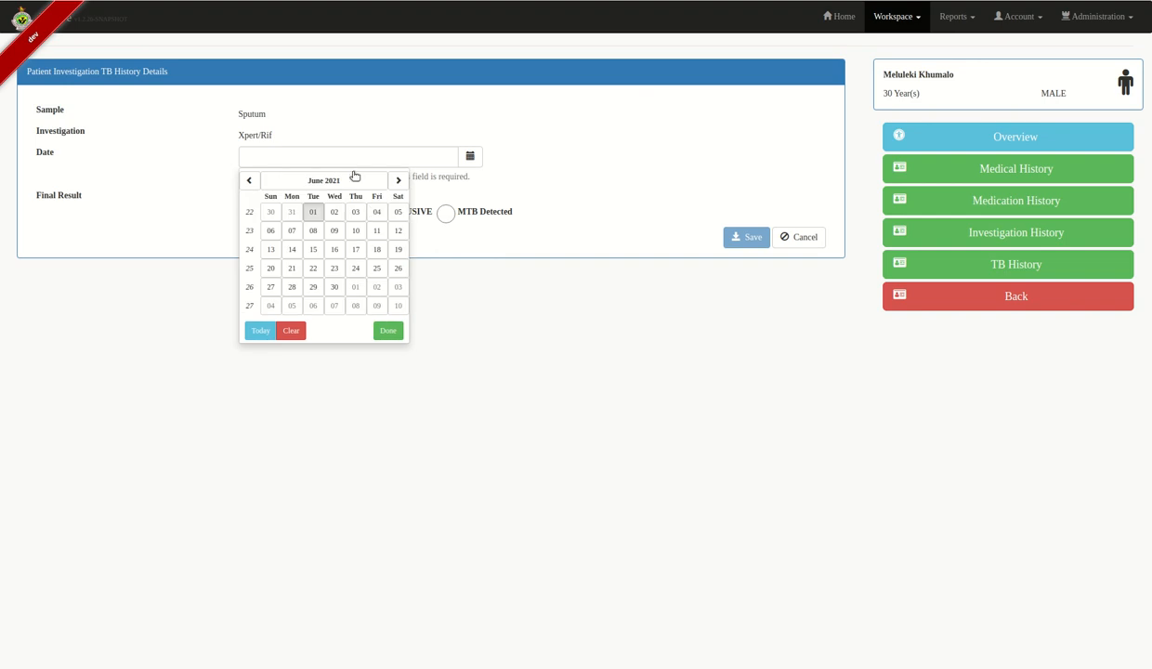
pyautogui.click(334, 212)
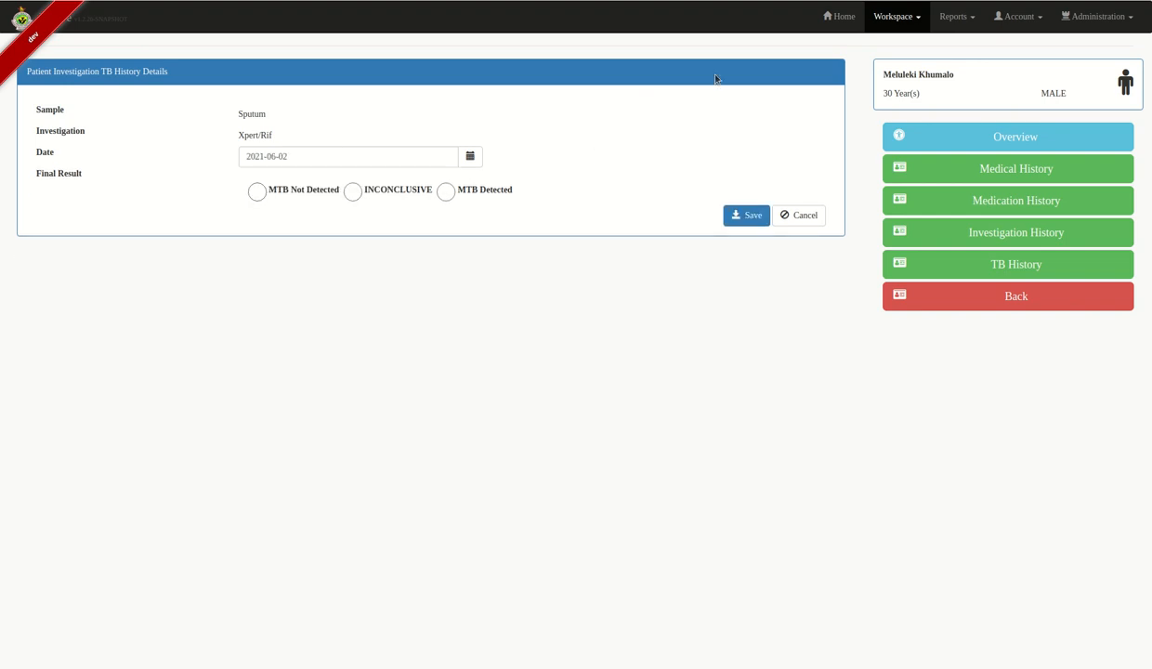
pyautogui.click(447, 193)
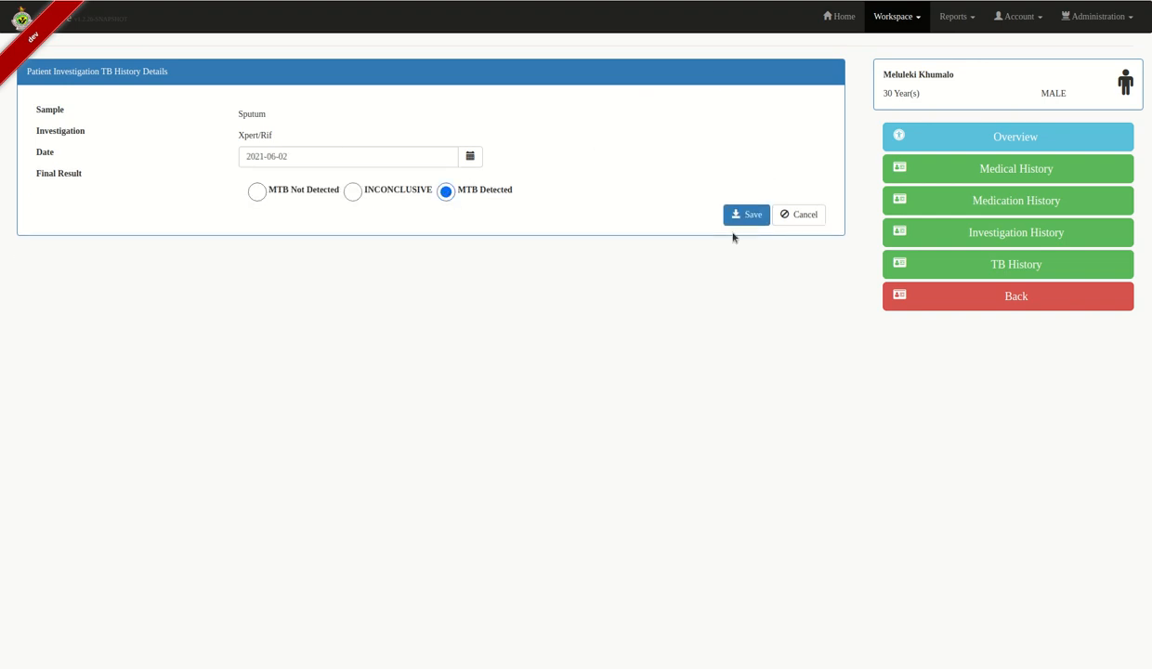
pyautogui.click(744, 217)
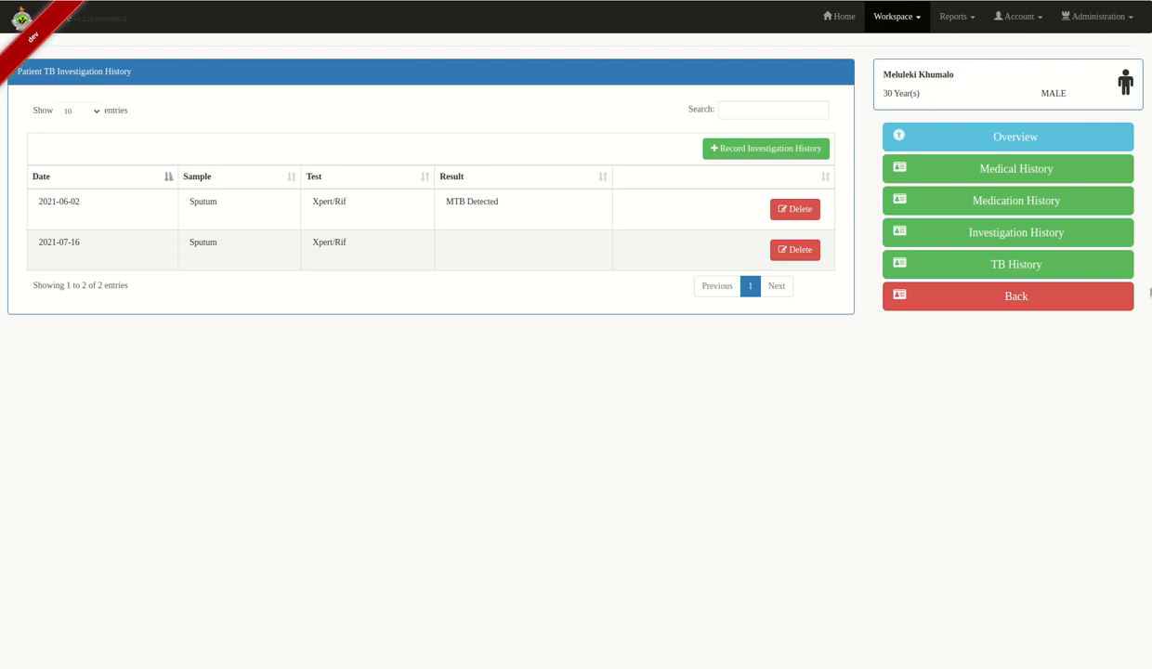
# - Check the TB History's current episode from 2021-07-16, then return to the registration overview
pyautogui.click(1069, 264)
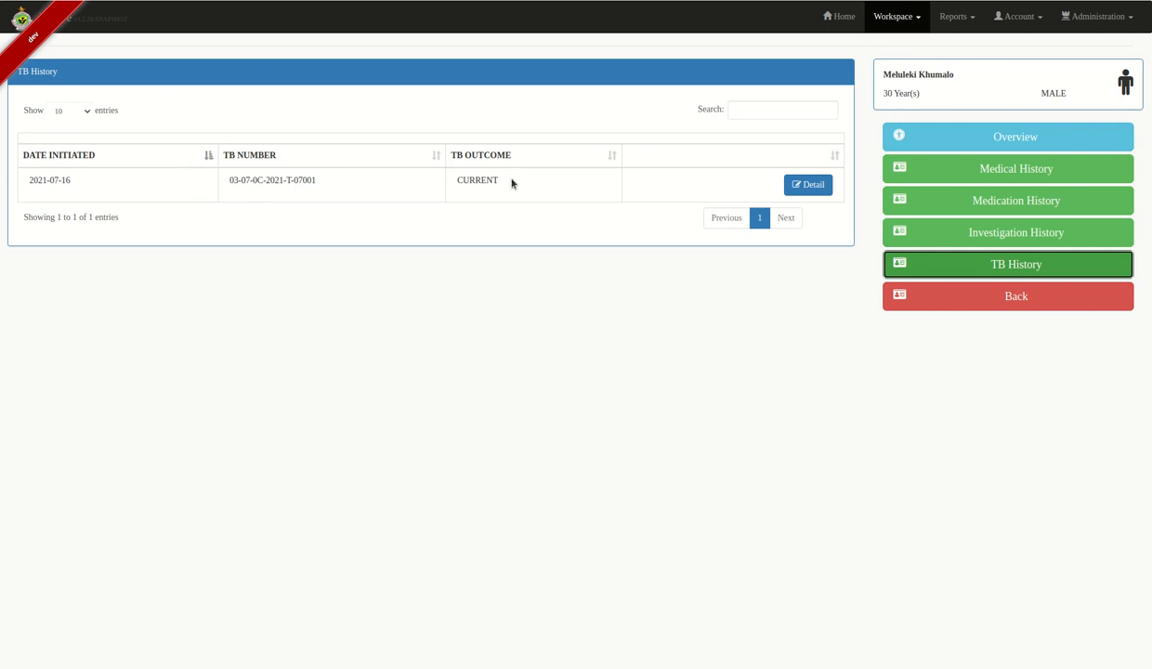
pyautogui.moveTo(494, 180); pyautogui.dragTo(479, 180)
pyautogui.click(456, 178)
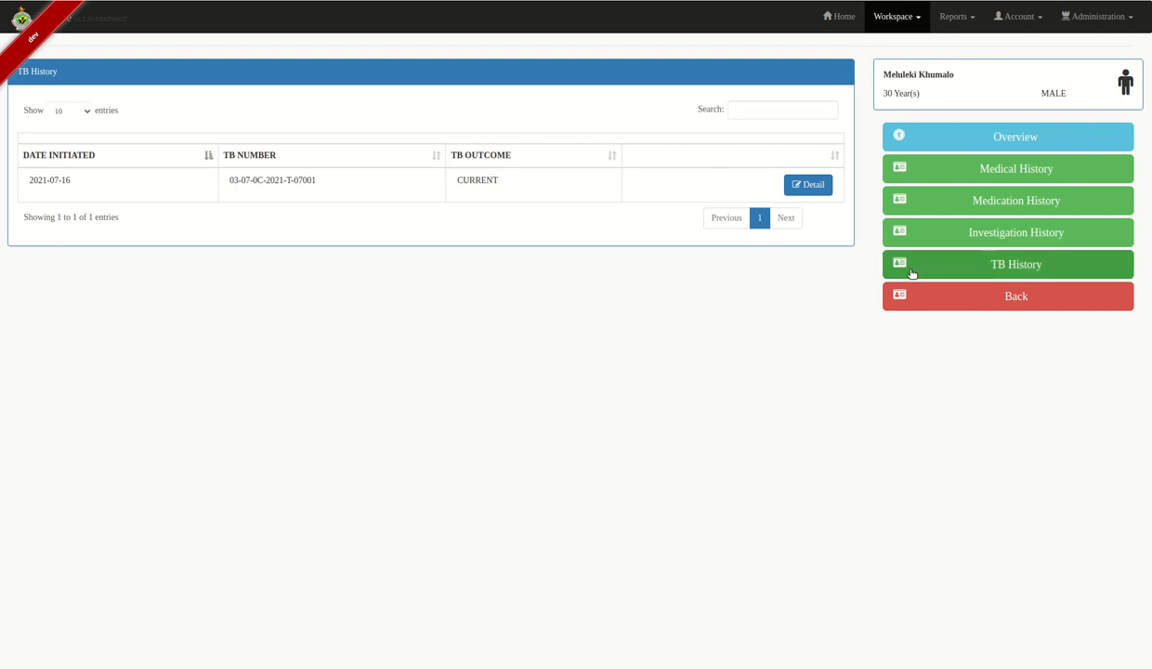
pyautogui.click(1034, 299)
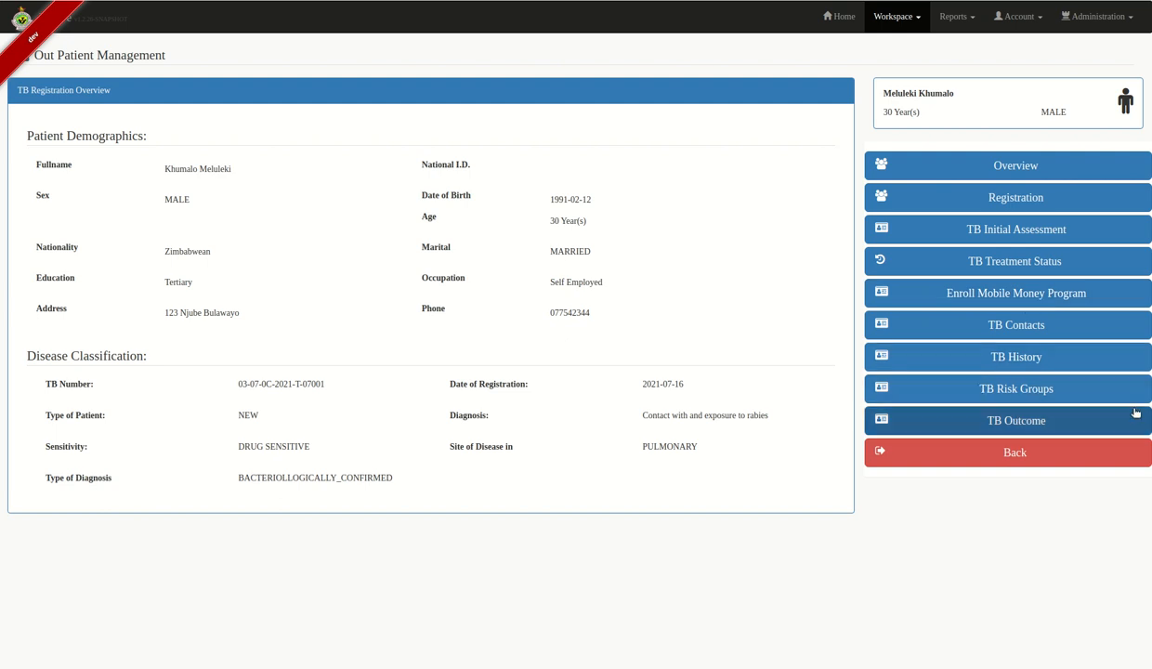
# - Tick 'Miner or Miner household member' in the patient's TB risk groups
pyautogui.click(1053, 395)
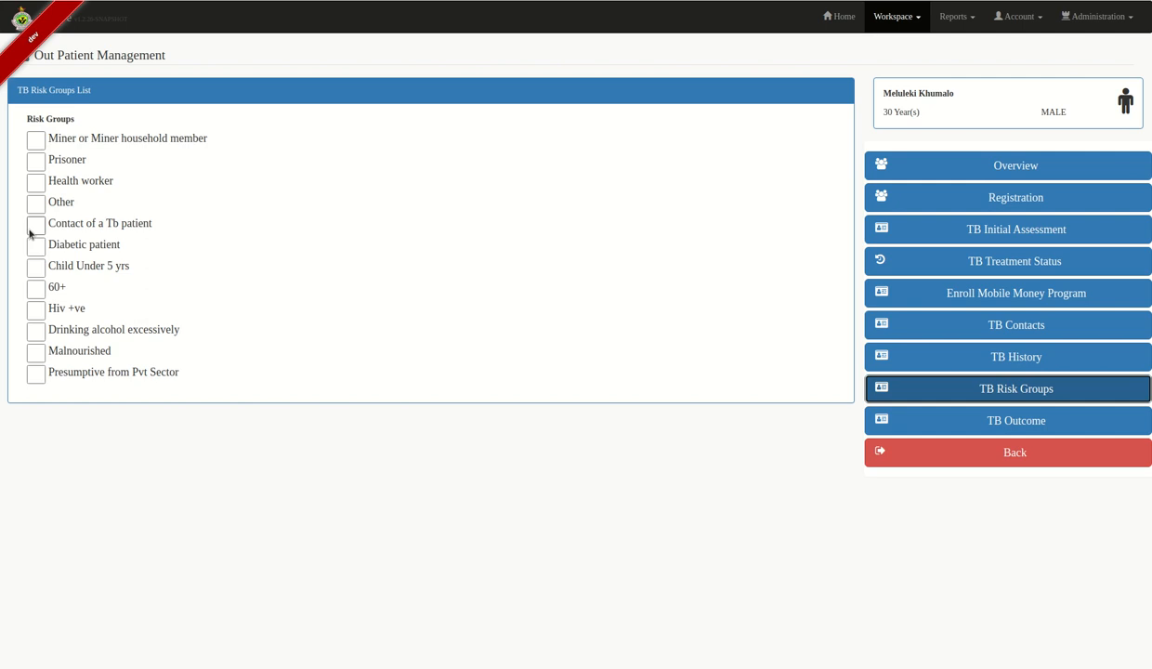
pyautogui.click(34, 142)
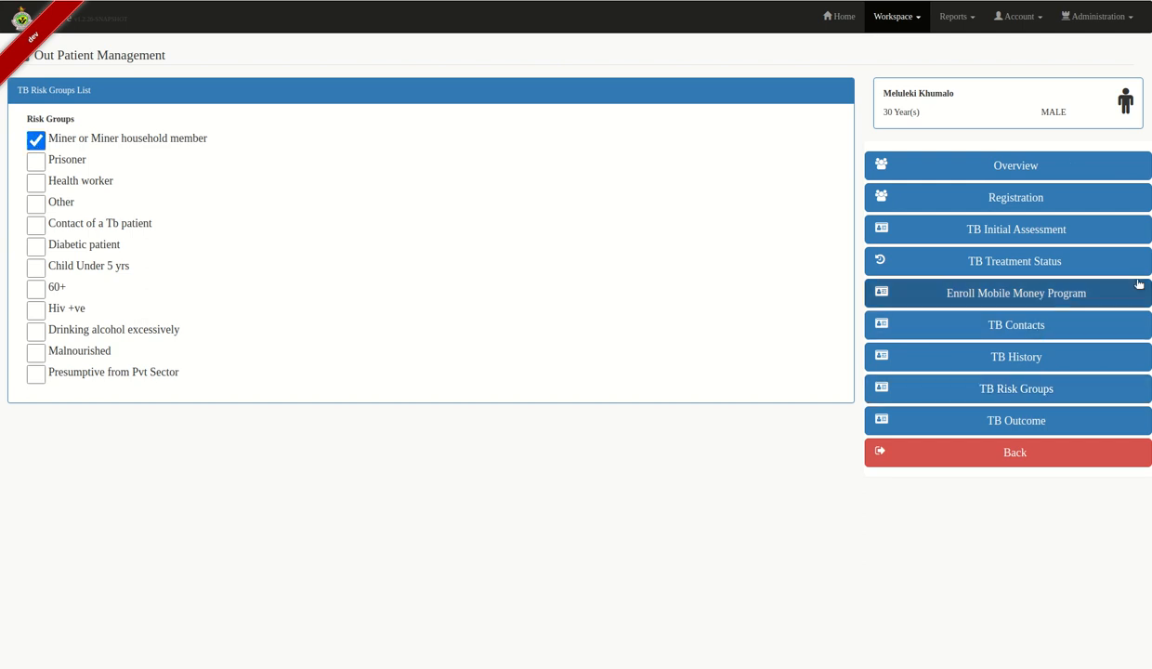
pyautogui.click(958, 381)
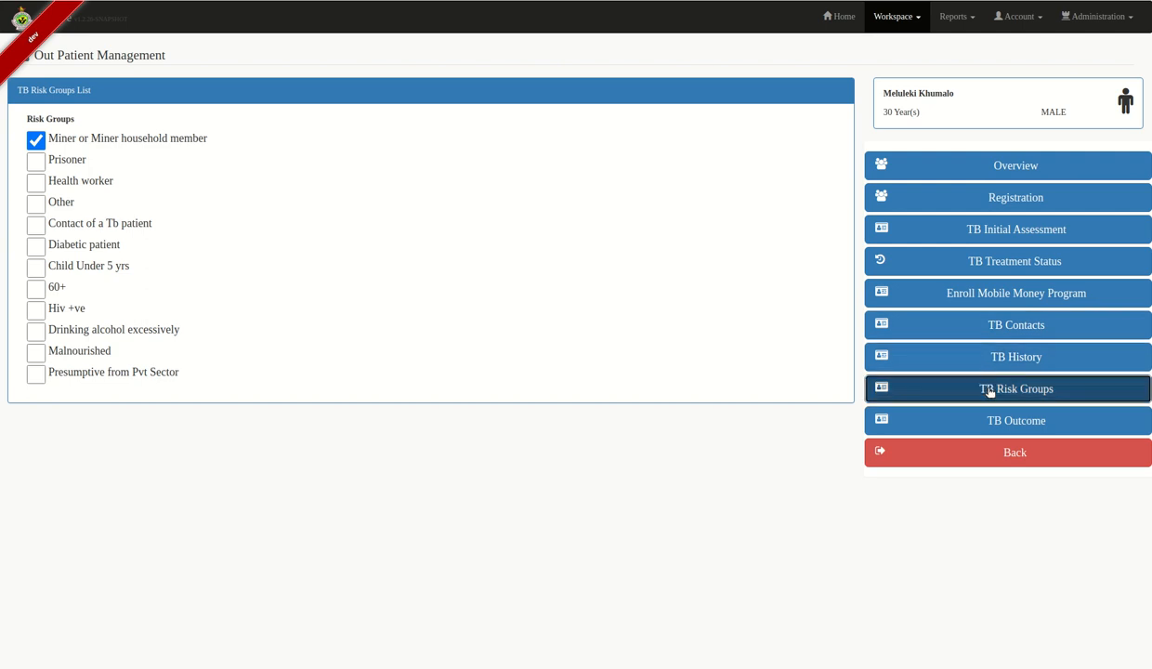
# - Save the TB outcome as CURRENT with today's date, 2021-07-16
pyautogui.click(1086, 422)
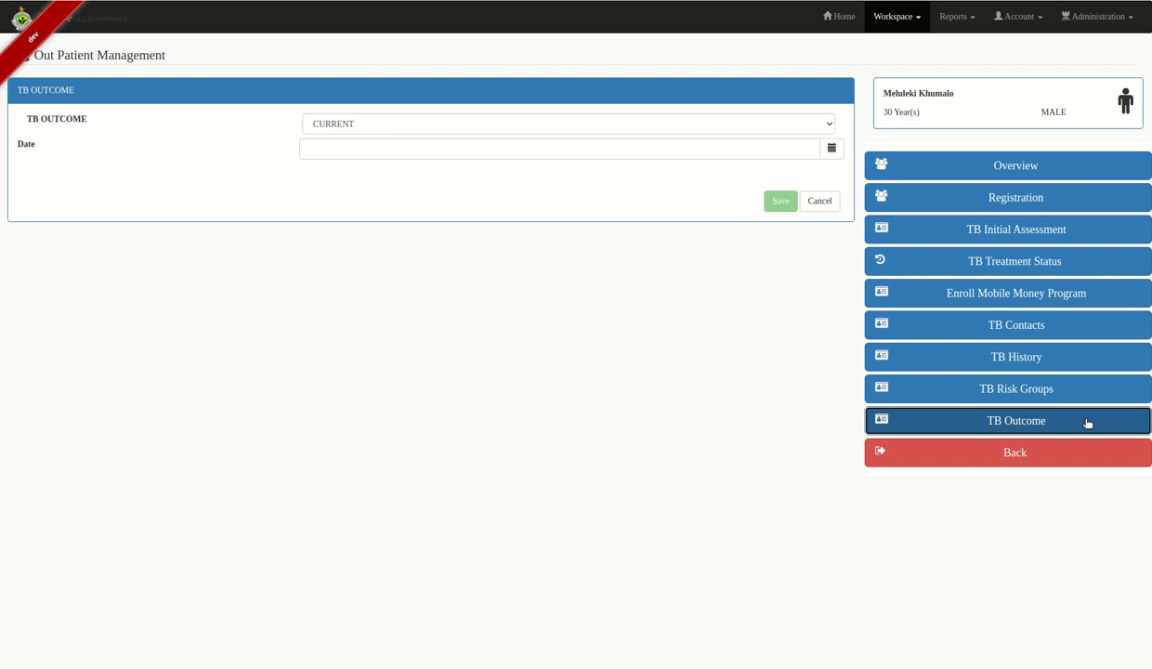
pyautogui.click(831, 148)
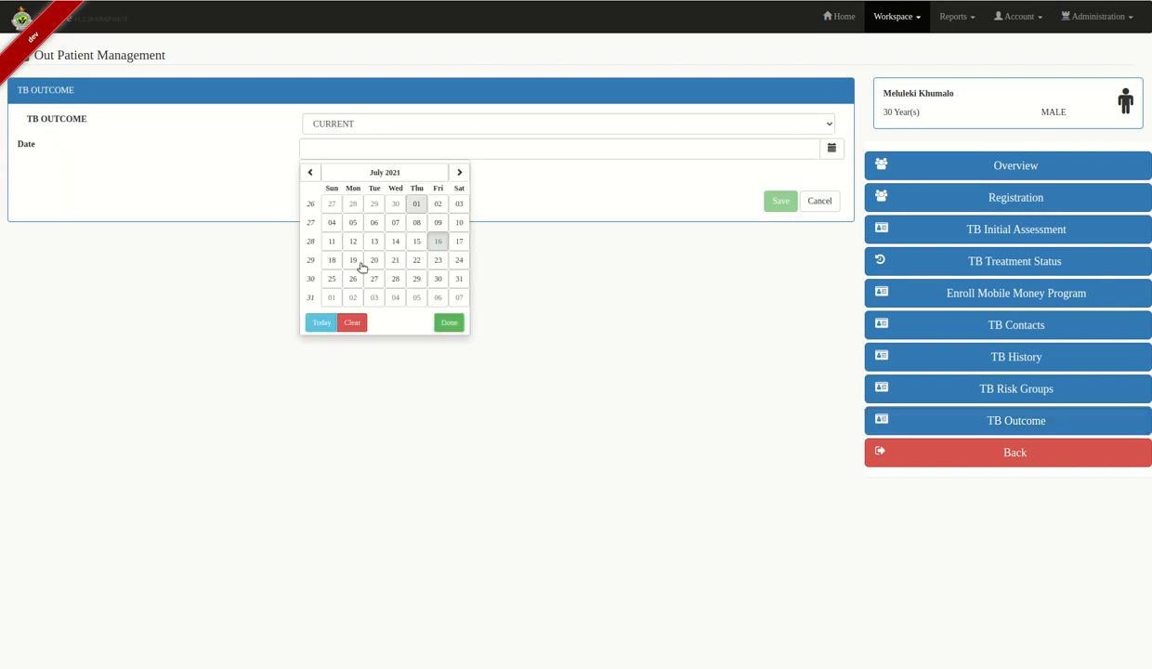
pyautogui.click(322, 322)
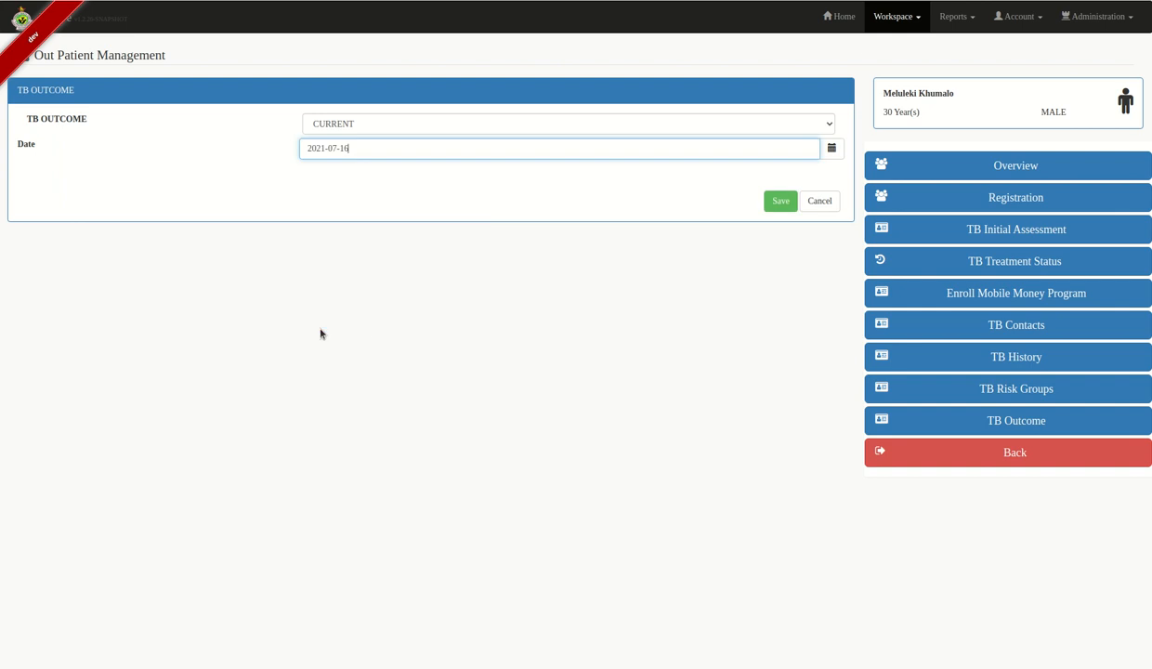
pyautogui.click(780, 204)
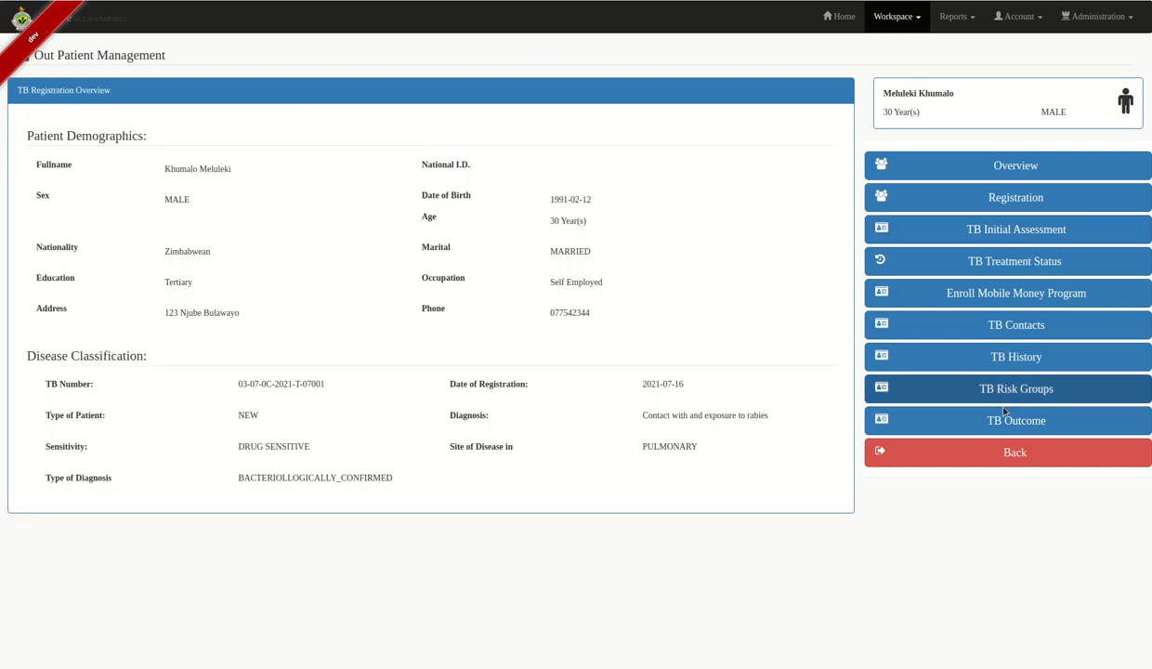
# - Return to the TB overview and bring up the TB Visit dialog for a new visit
pyautogui.click(1014, 455)
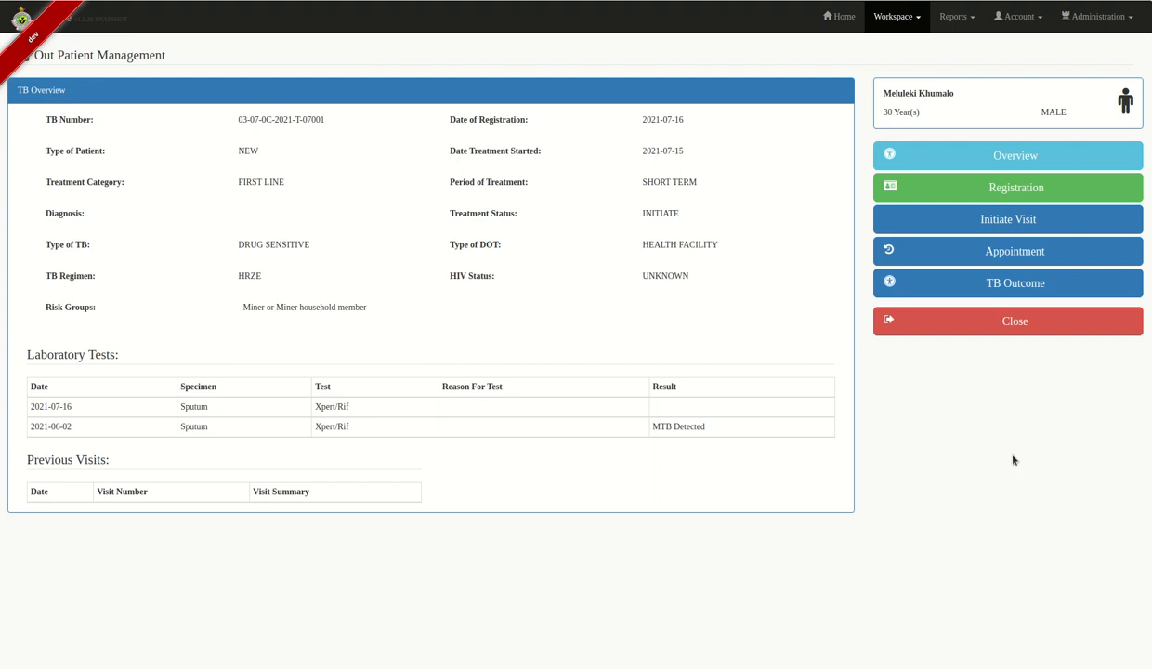
pyautogui.click(1031, 224)
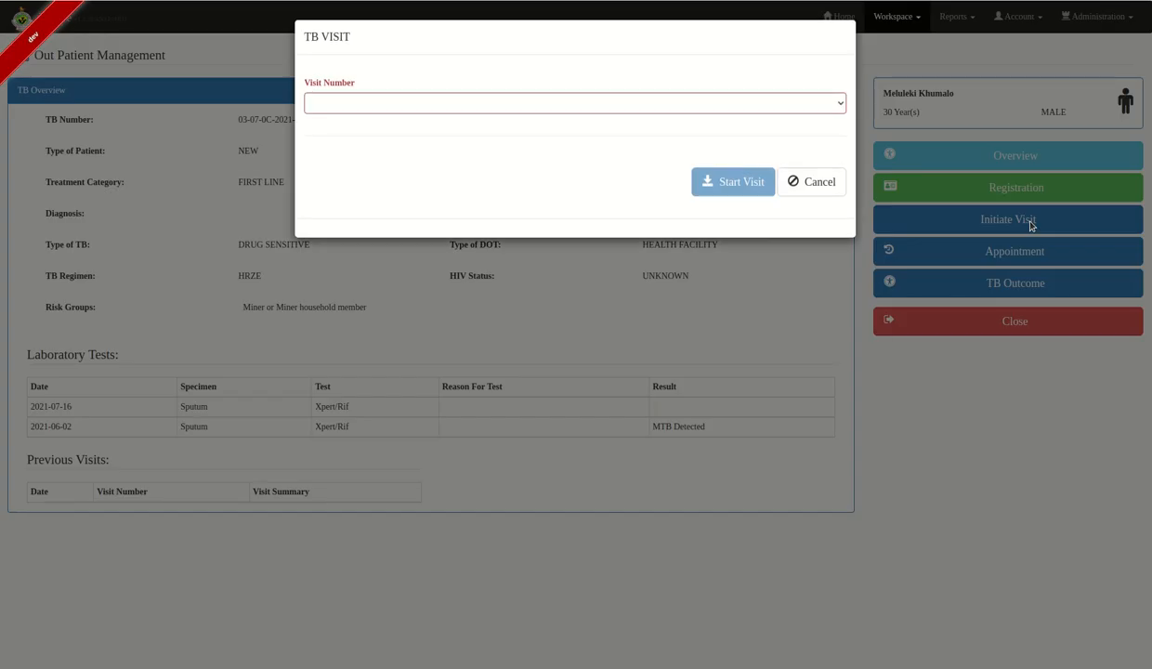
# - Choose DAY_FOURTEEN as the visit number and start the TB visit
pyautogui.click(539, 101)
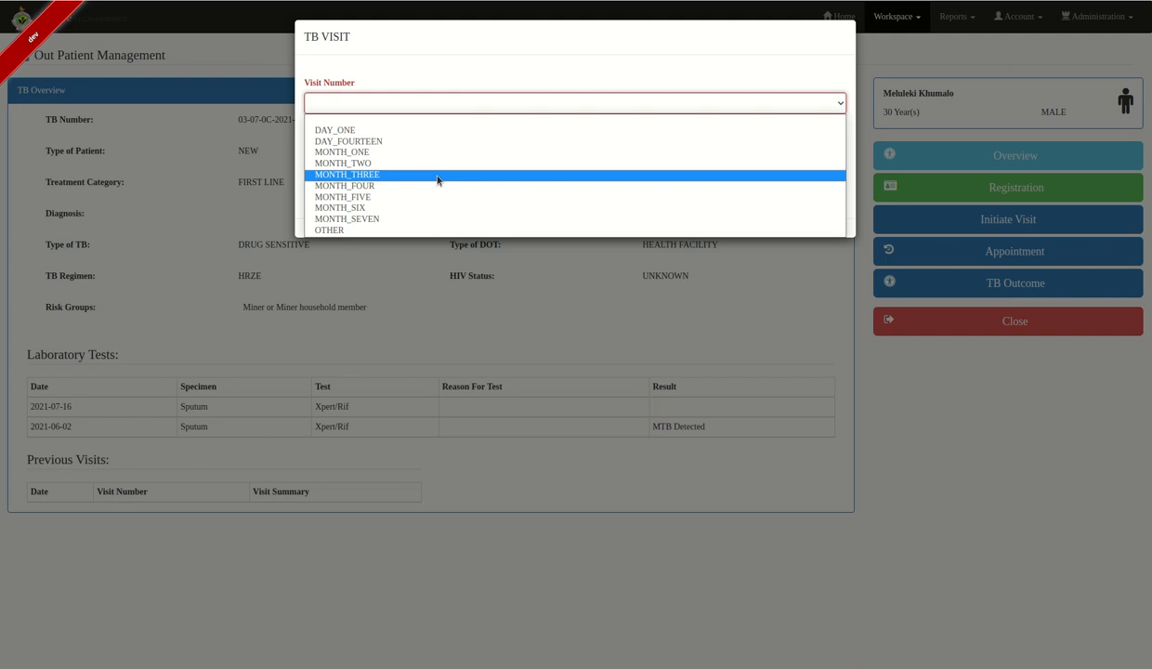
pyautogui.click(405, 141)
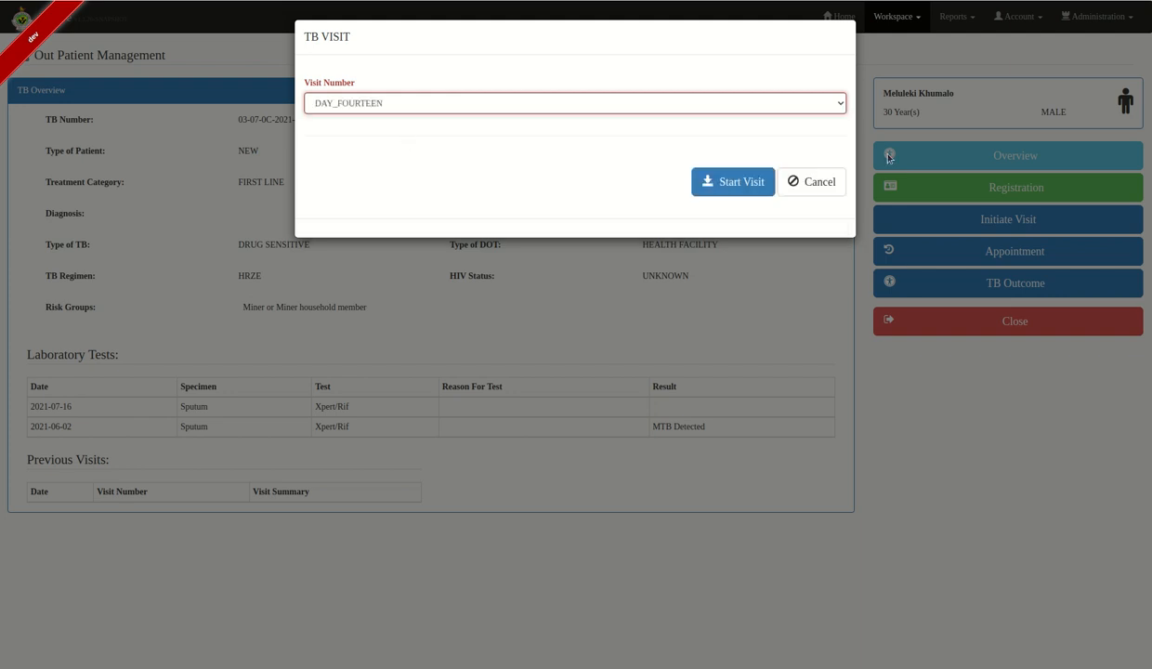
pyautogui.click(737, 183)
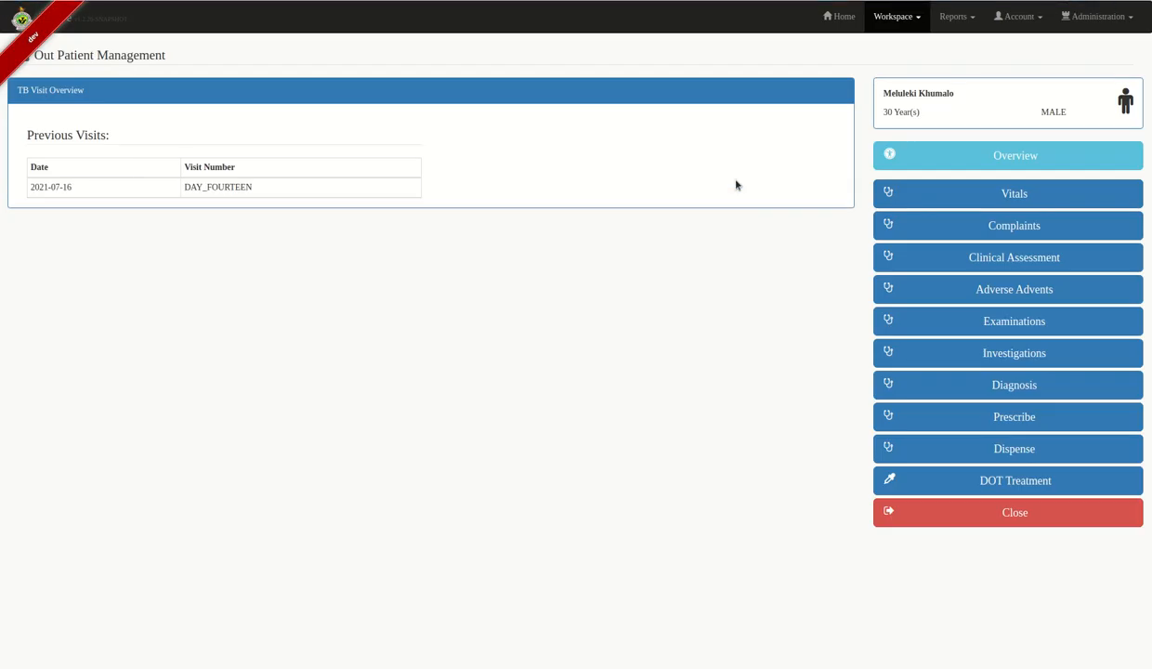
# - Check the visit's Vitals and Complaints (Headache, Night Sweats), then go to Clinical Assessment
pyautogui.click(1004, 193)
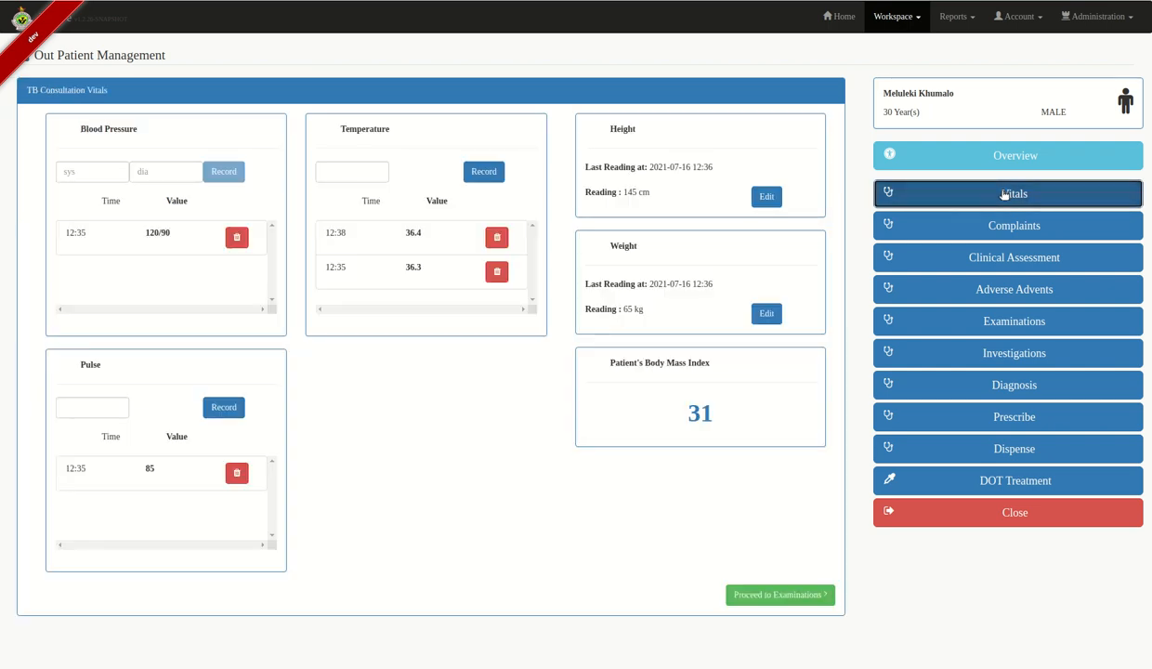
pyautogui.click(1004, 224)
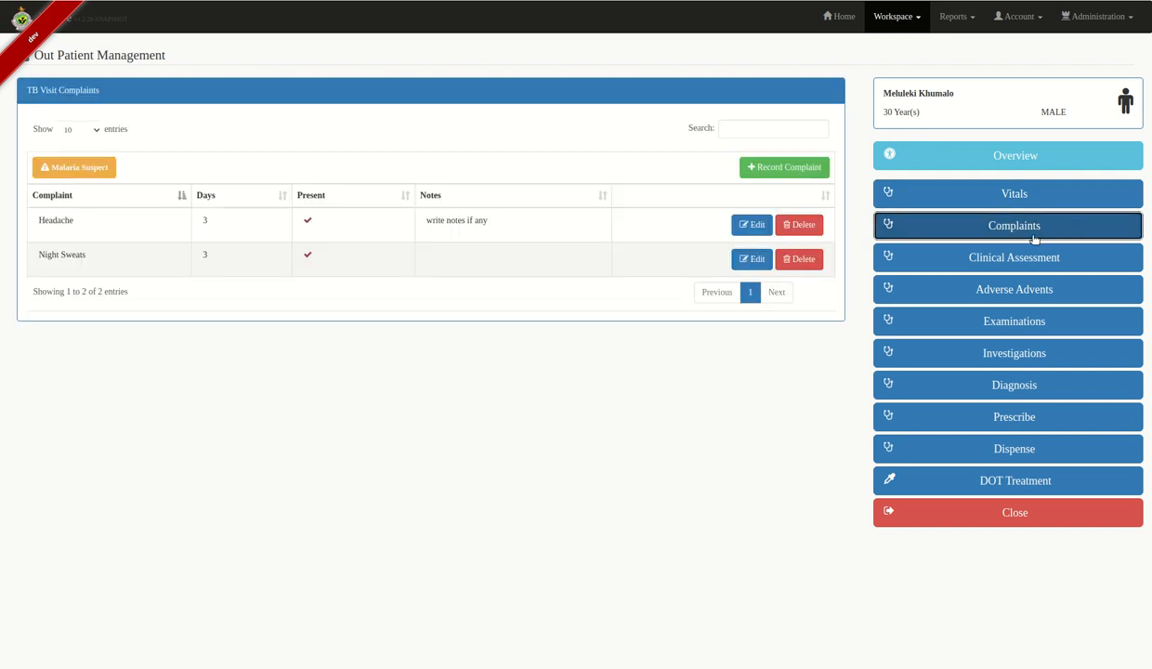
pyautogui.click(1027, 257)
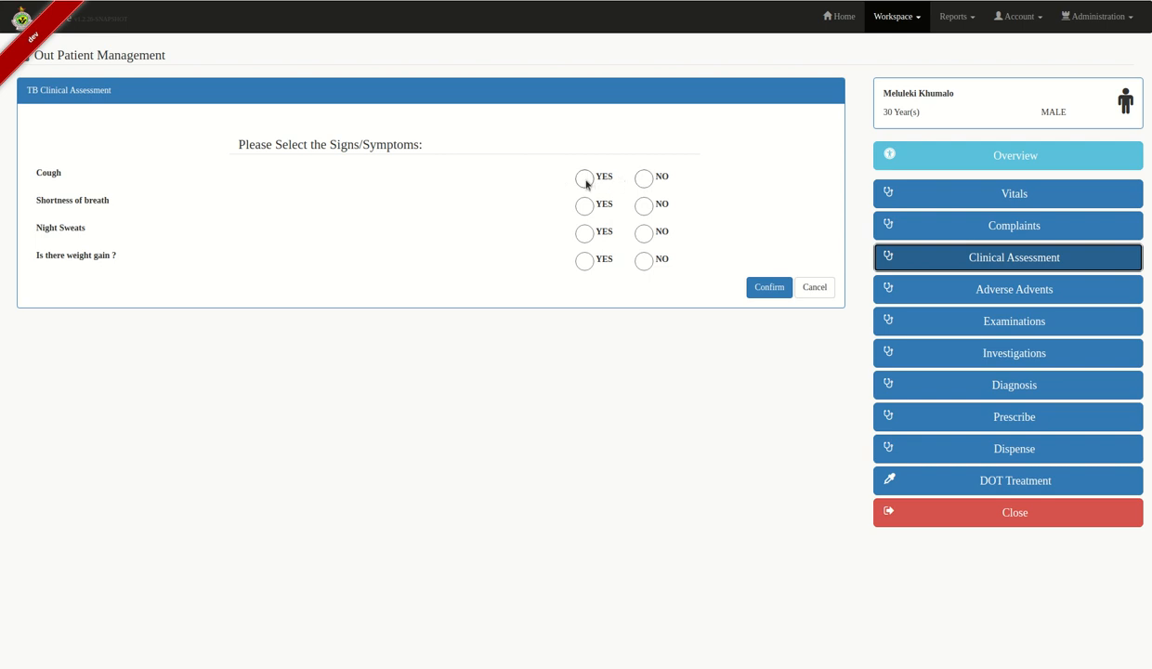
# - Save the clinical assessment (cough yes, breathlessness no, night sweats no, weight loss yes), then view Adverse Events
pyautogui.click(584, 178)
pyautogui.click(644, 208)
pyautogui.click(642, 236)
pyautogui.click(582, 261)
pyautogui.click(764, 288)
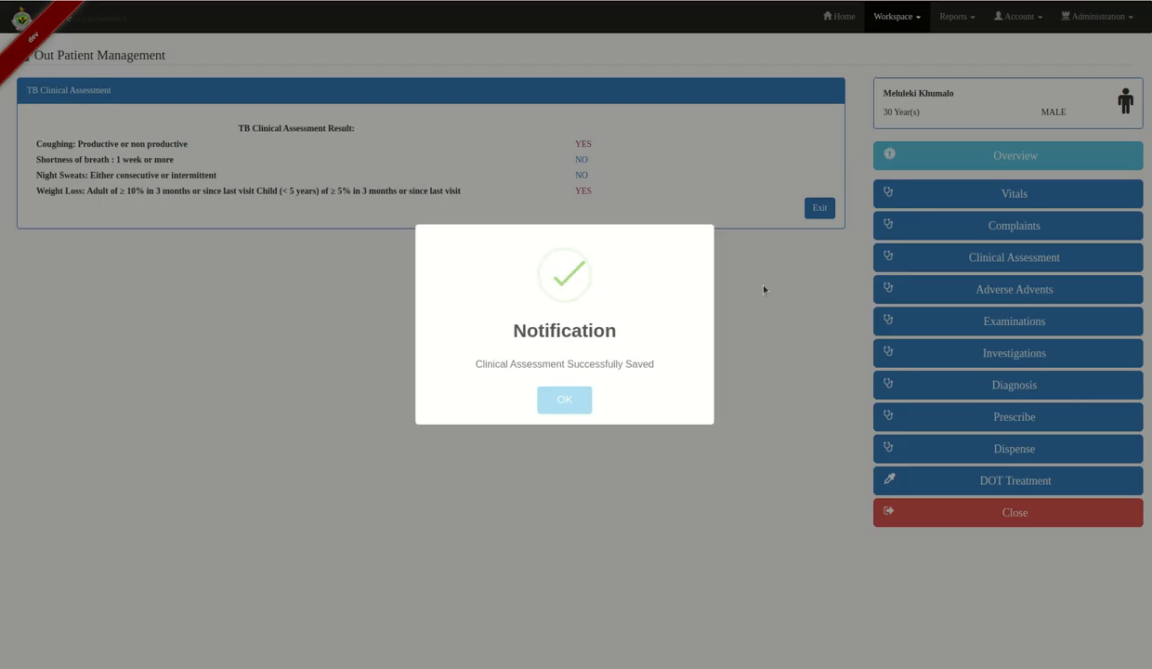
pyautogui.click(576, 401)
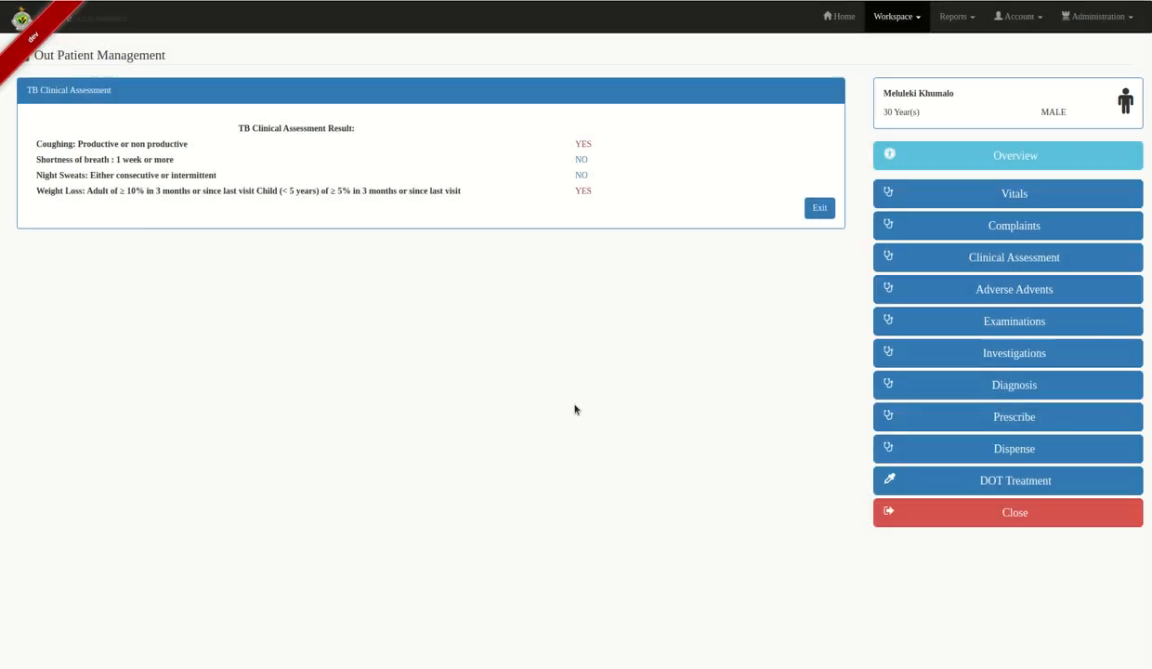
pyautogui.click(1045, 291)
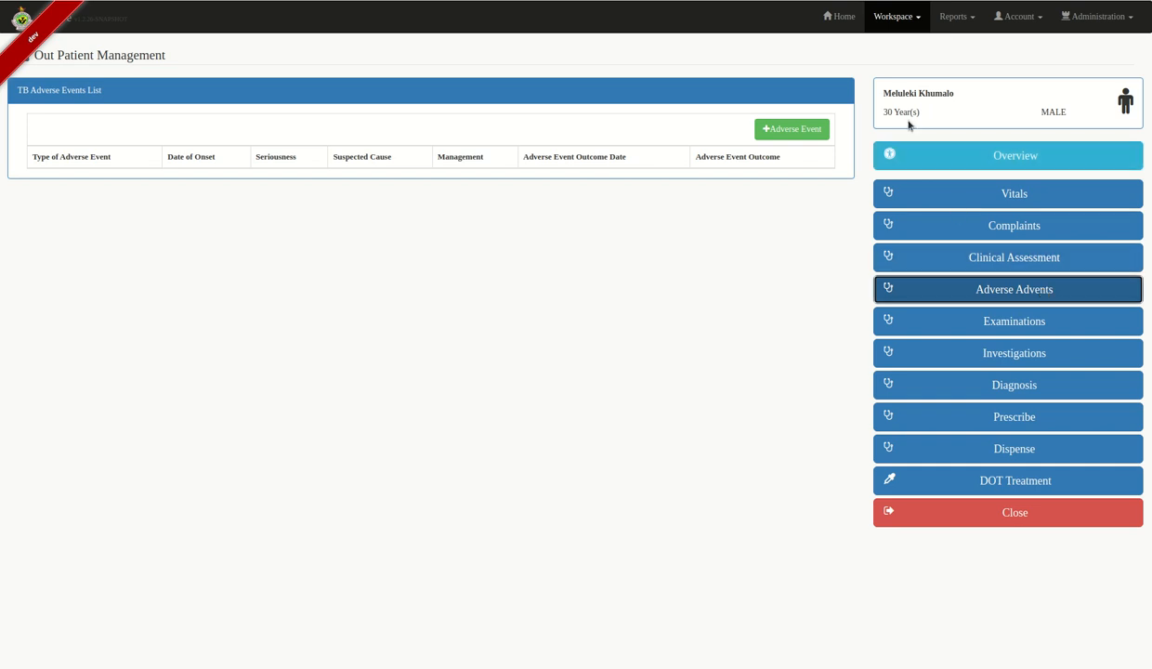
# - Add a new adverse event and set its type to Headache
pyautogui.click(789, 128)
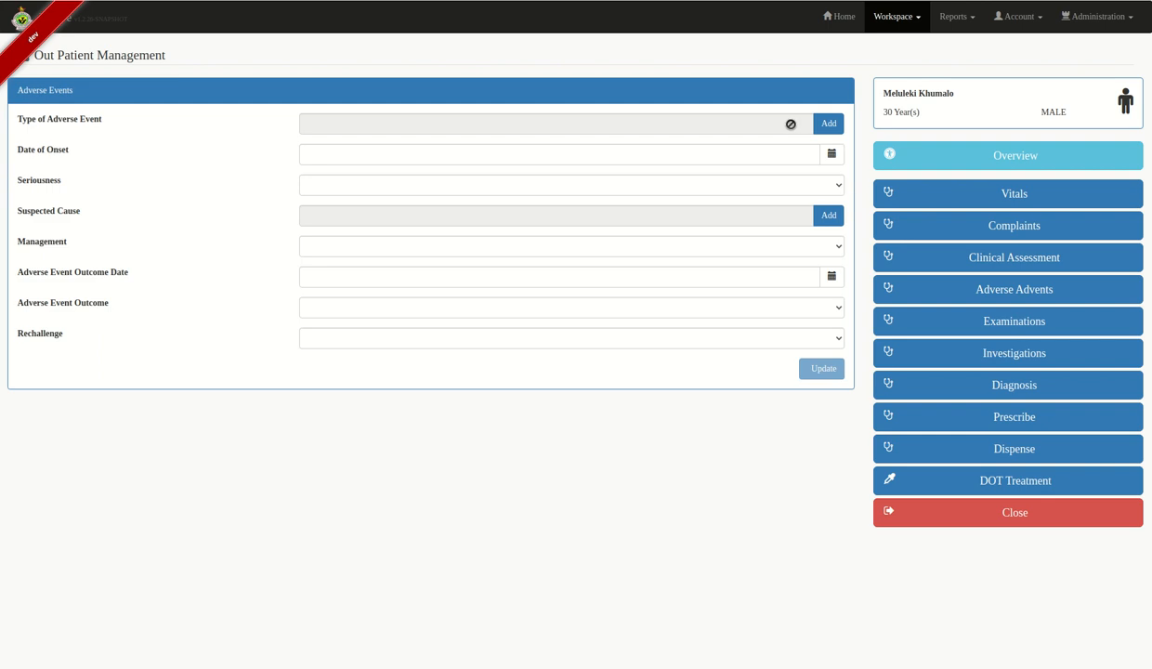
pyautogui.click(828, 123)
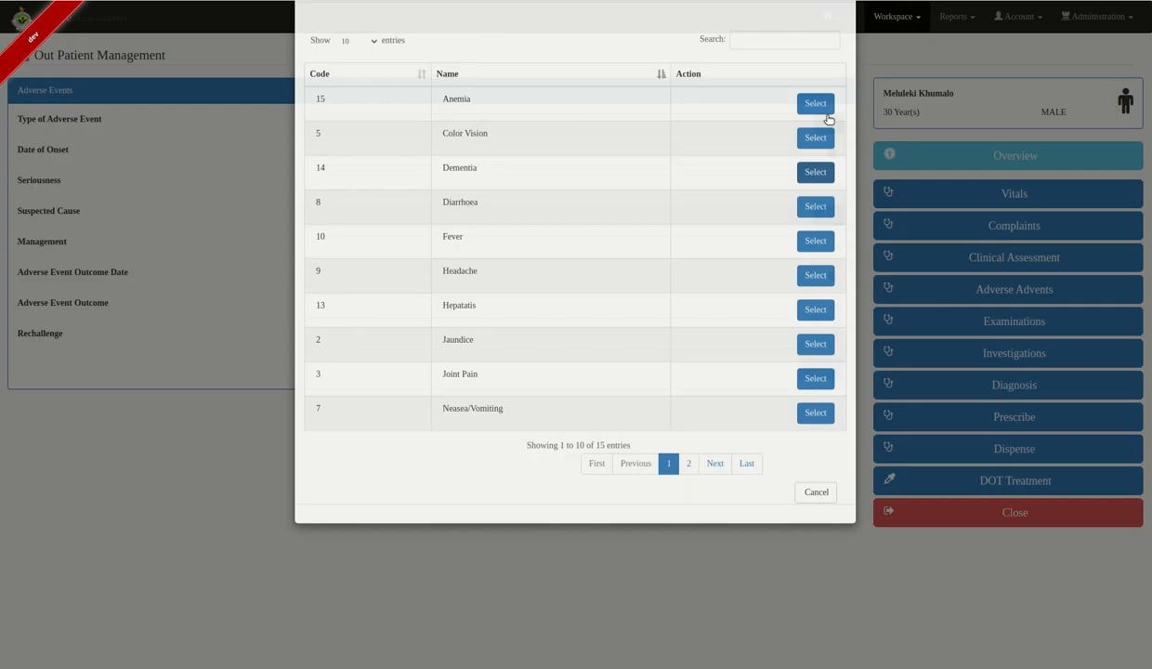
pyautogui.click(815, 257)
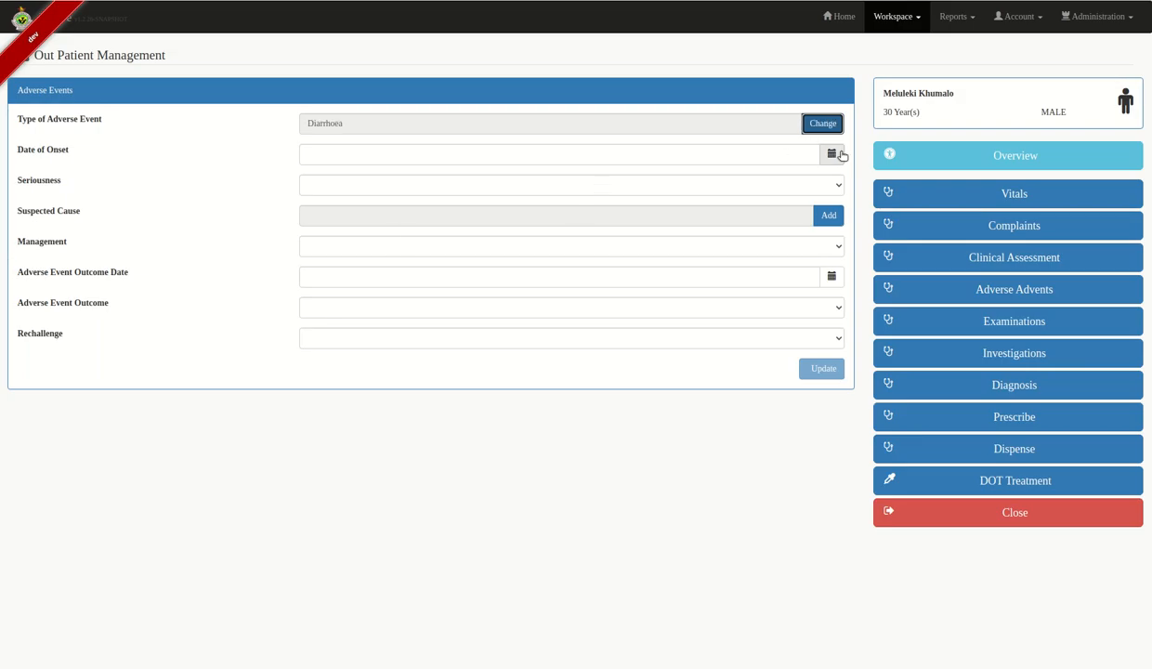
pyautogui.click(806, 123)
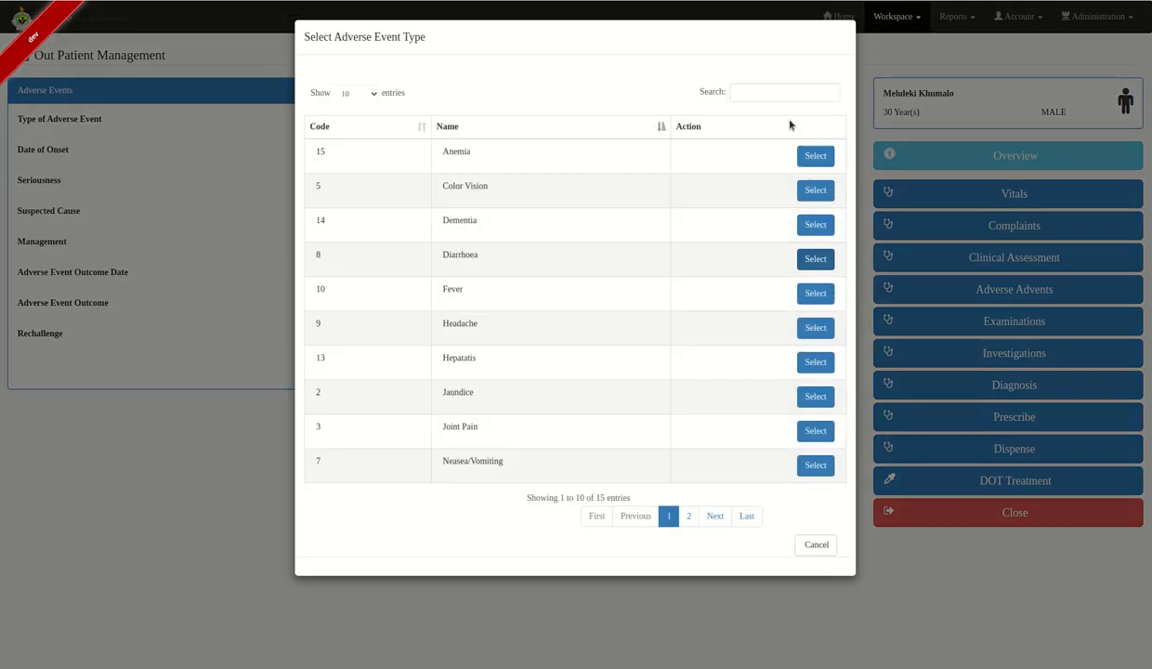
pyautogui.click(734, 93)
pyautogui.write('head')
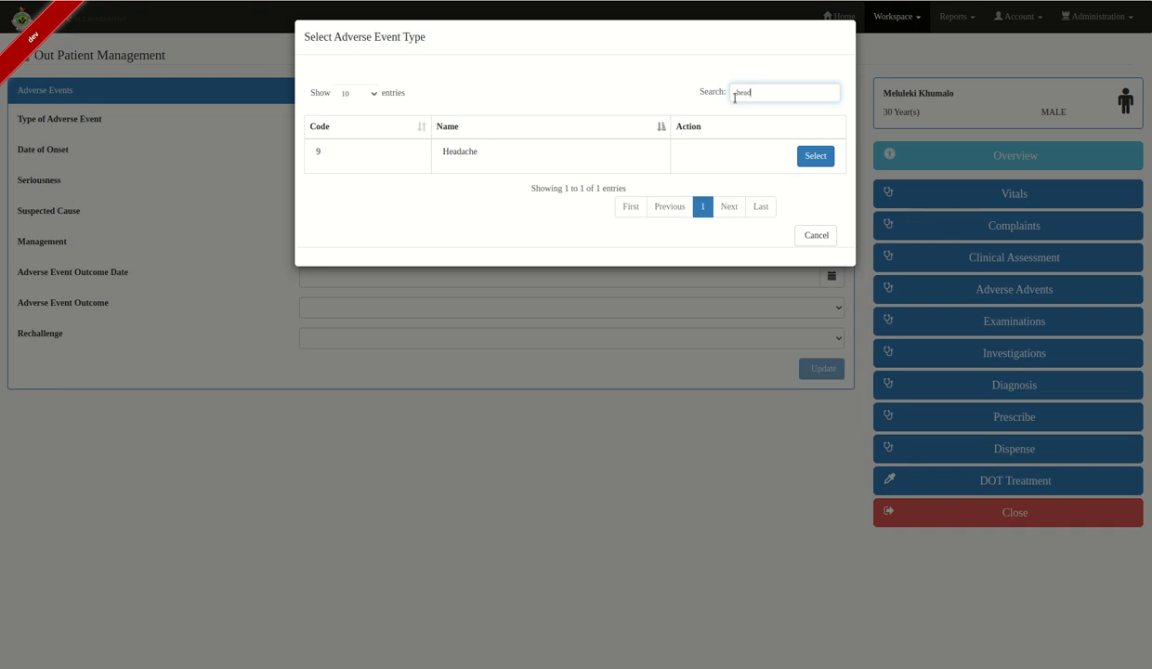
pyautogui.click(801, 162)
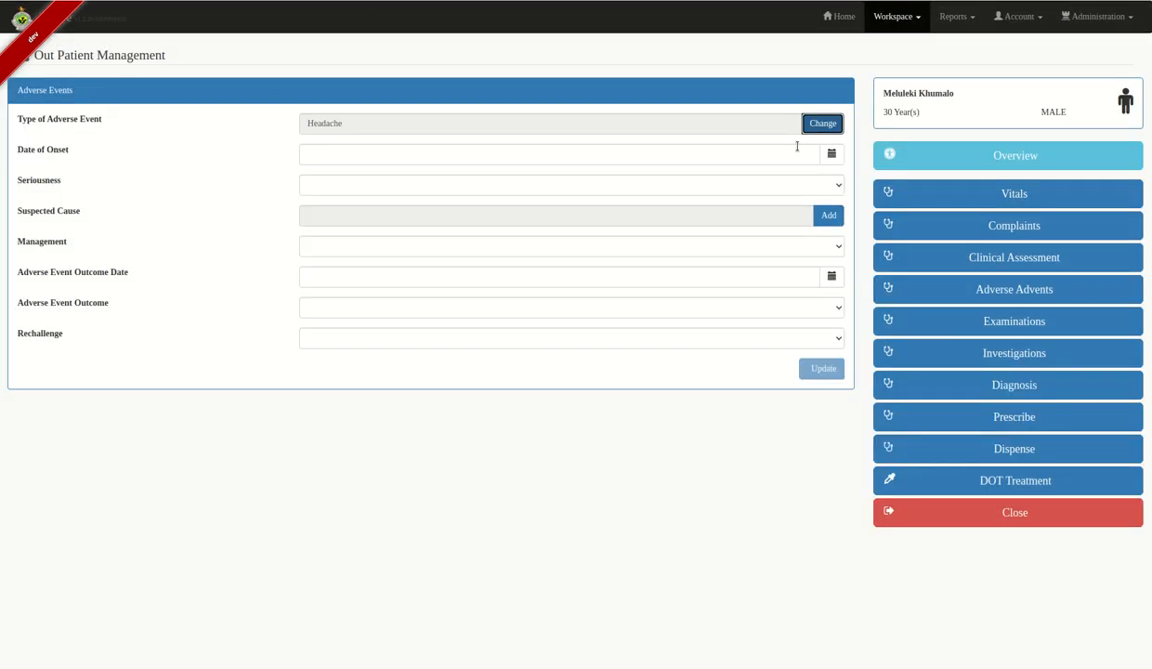
# - Set onset date 2021-07-14, Not serious, and suspected cause RIFAMPICIN AND ISONIAZID
pyautogui.click(831, 153)
pyautogui.click(385, 225)
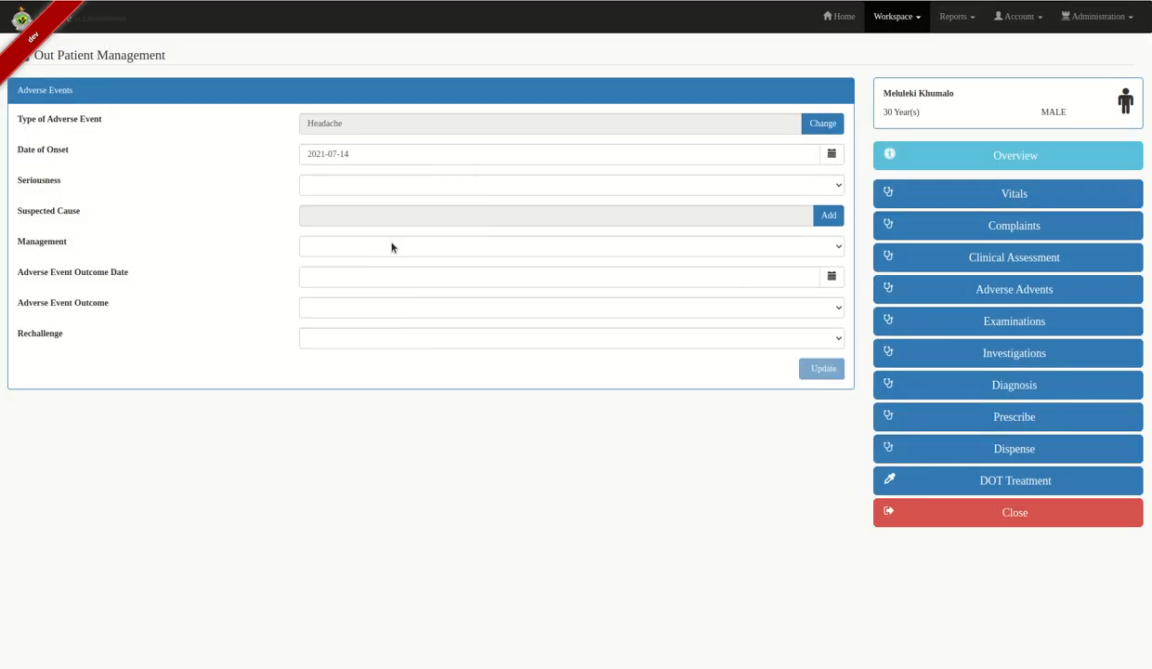
pyautogui.click(820, 187)
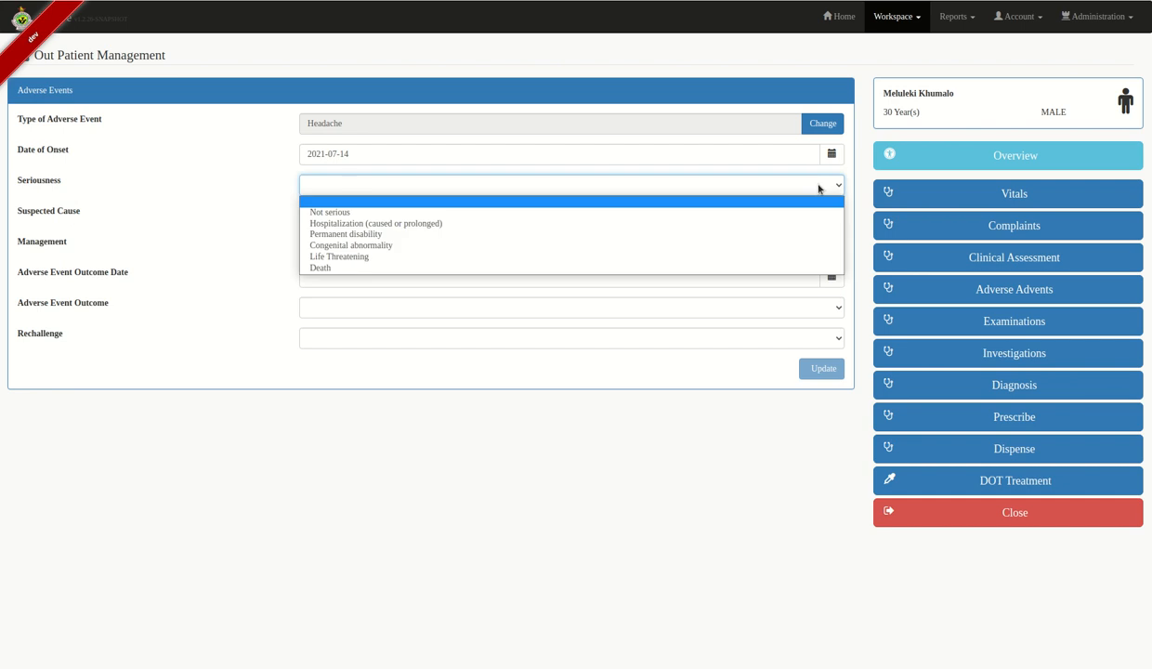
pyautogui.click(404, 213)
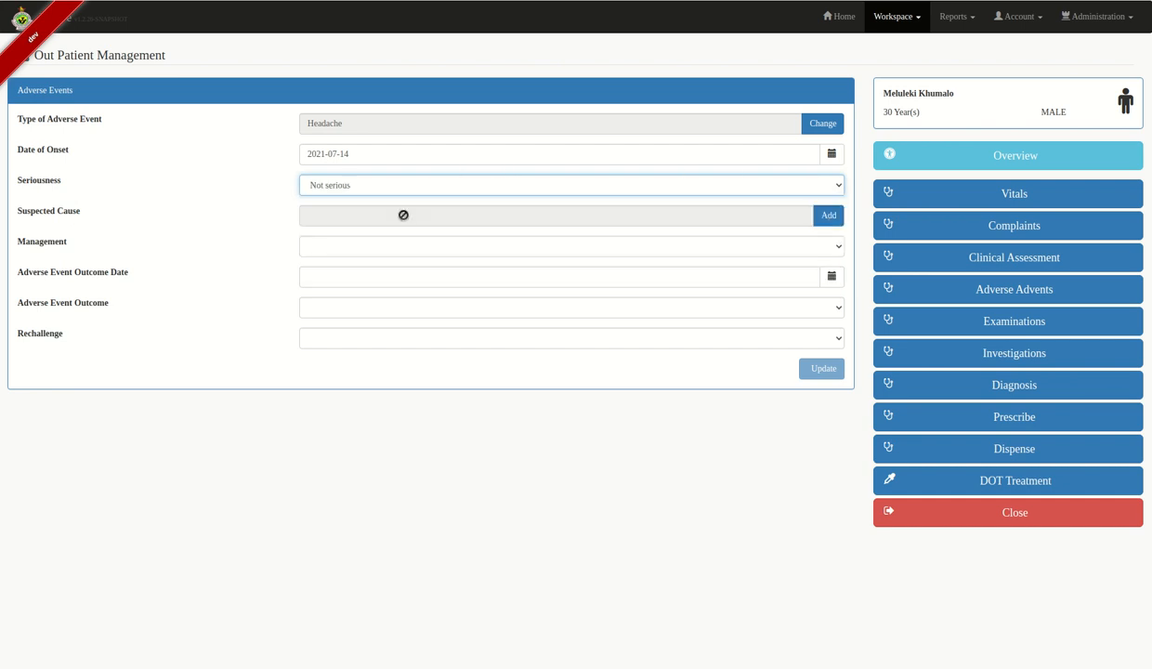
pyautogui.click(829, 219)
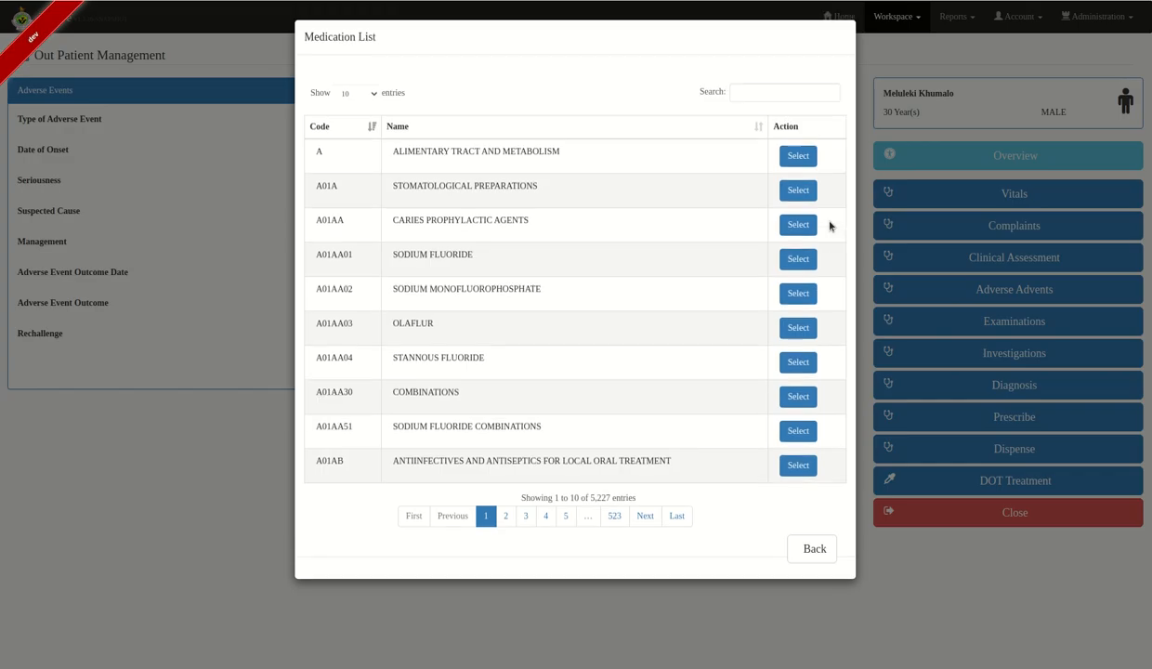
pyautogui.click(778, 91)
pyautogui.write('rifam')
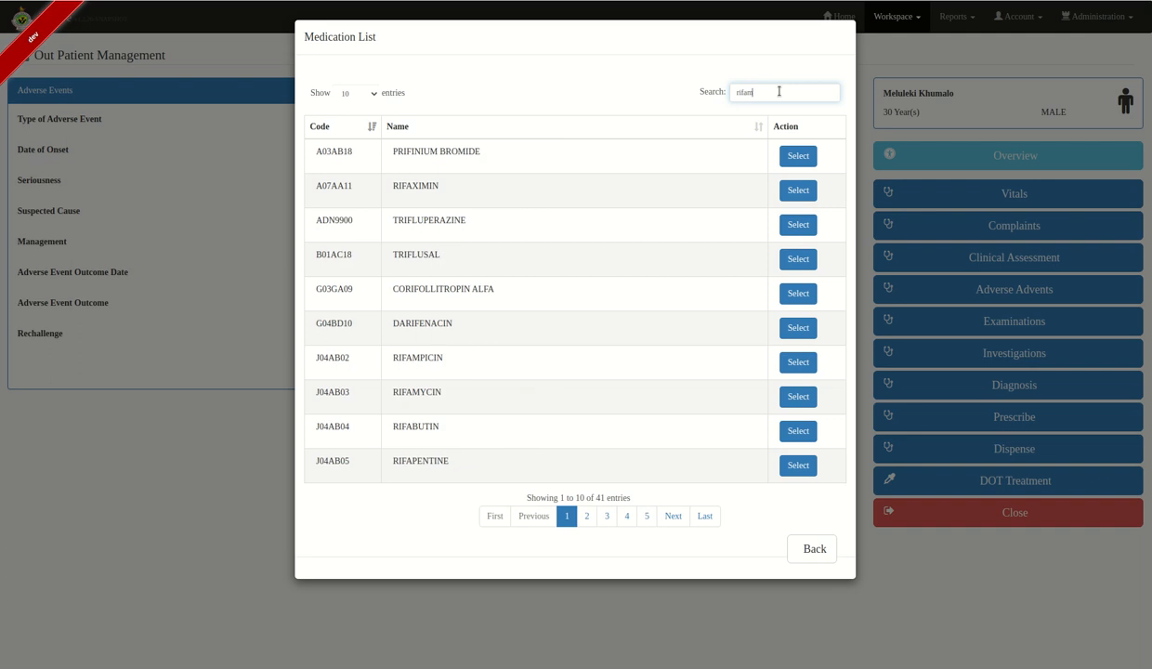
pyautogui.click(798, 223)
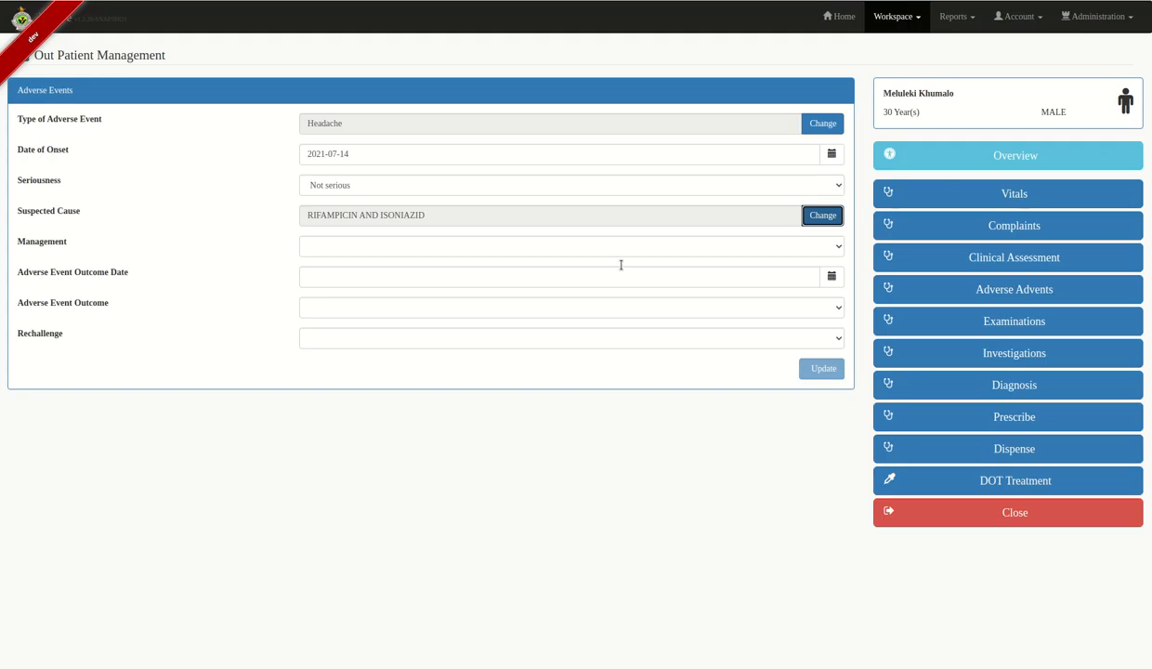
# - Record Continue Treatment, outcome Recovered/Resolved on 2021-07-16, No Rechallenge, and save the event
pyautogui.click(723, 243)
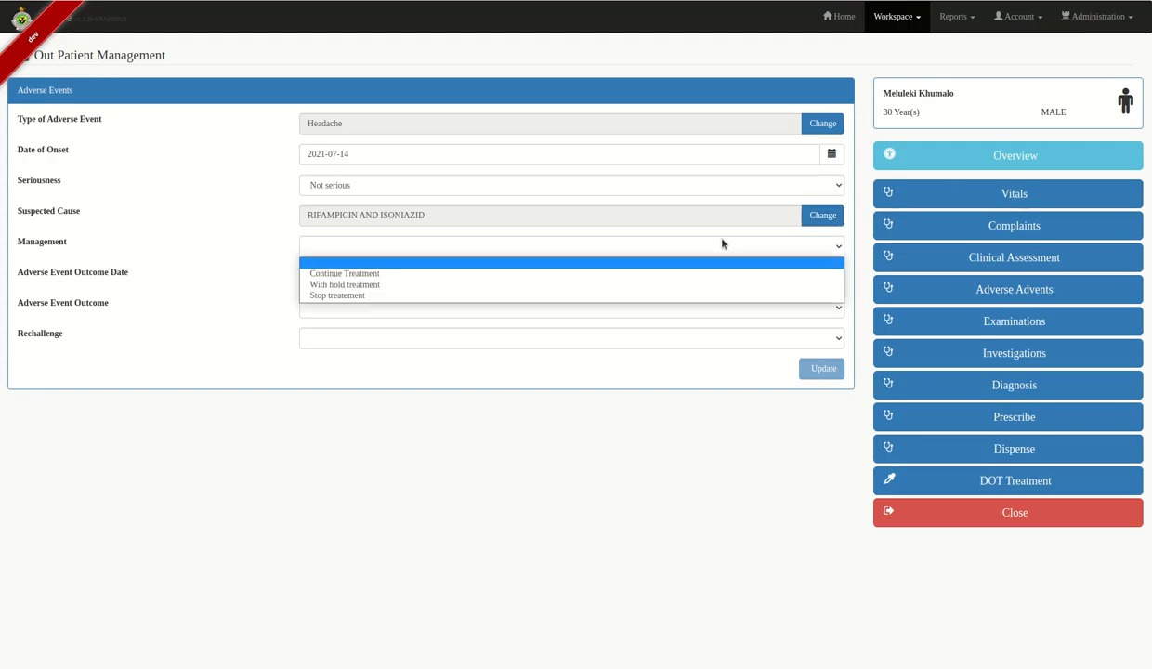
pyautogui.click(459, 272)
pyautogui.click(358, 274)
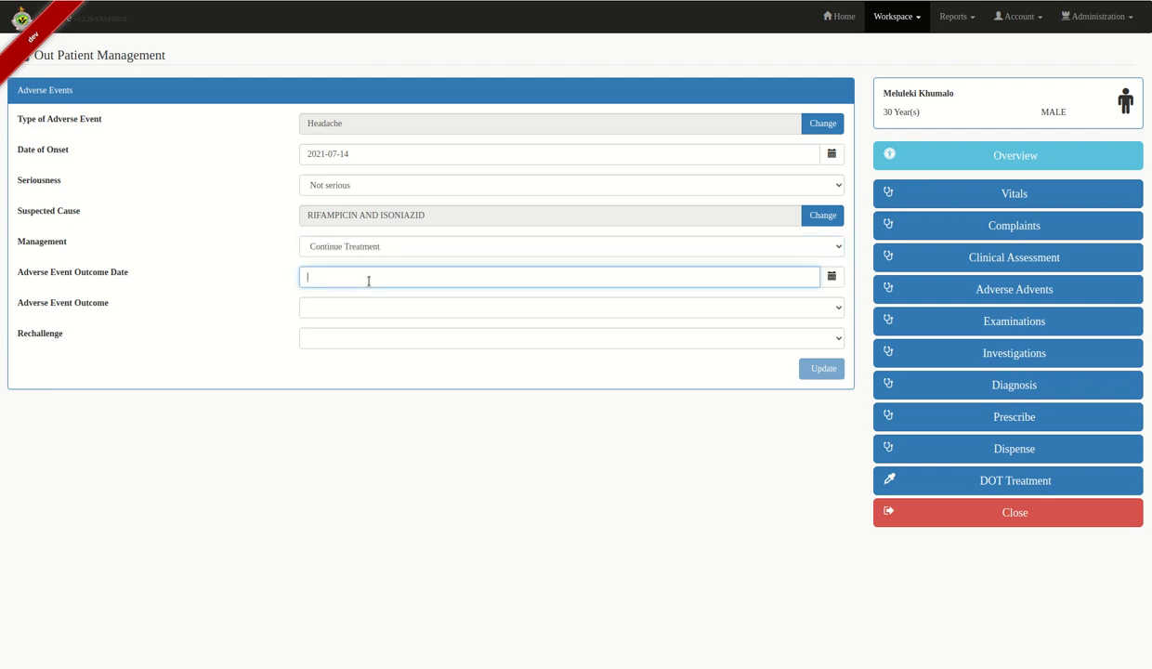
pyautogui.click(831, 277)
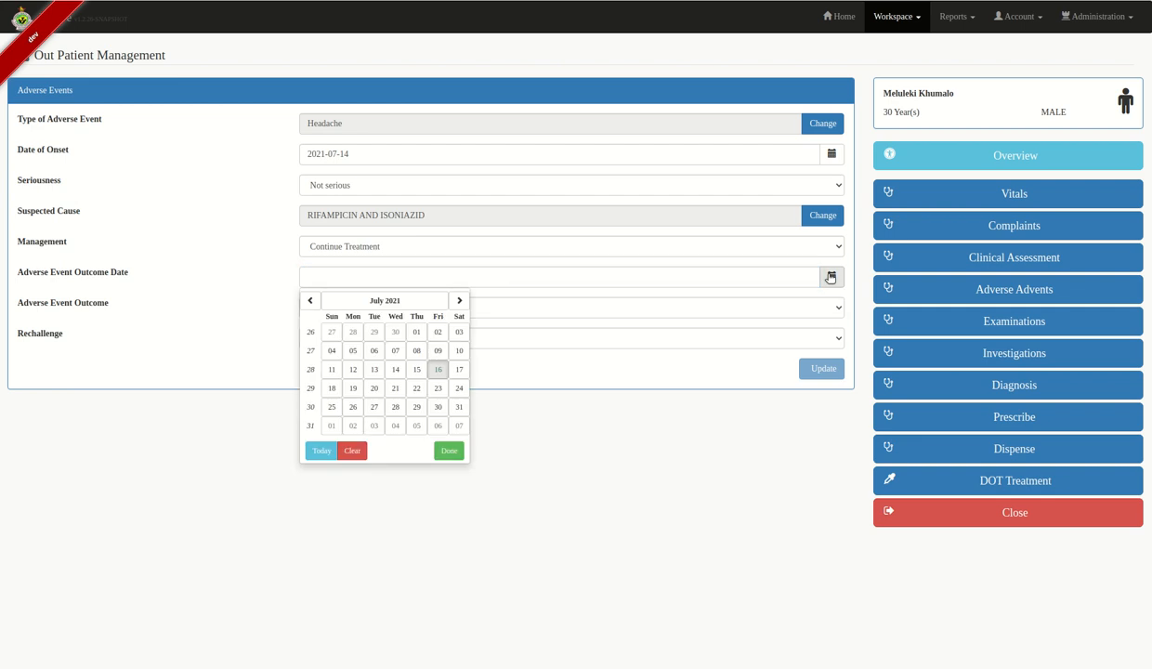
pyautogui.click(321, 450)
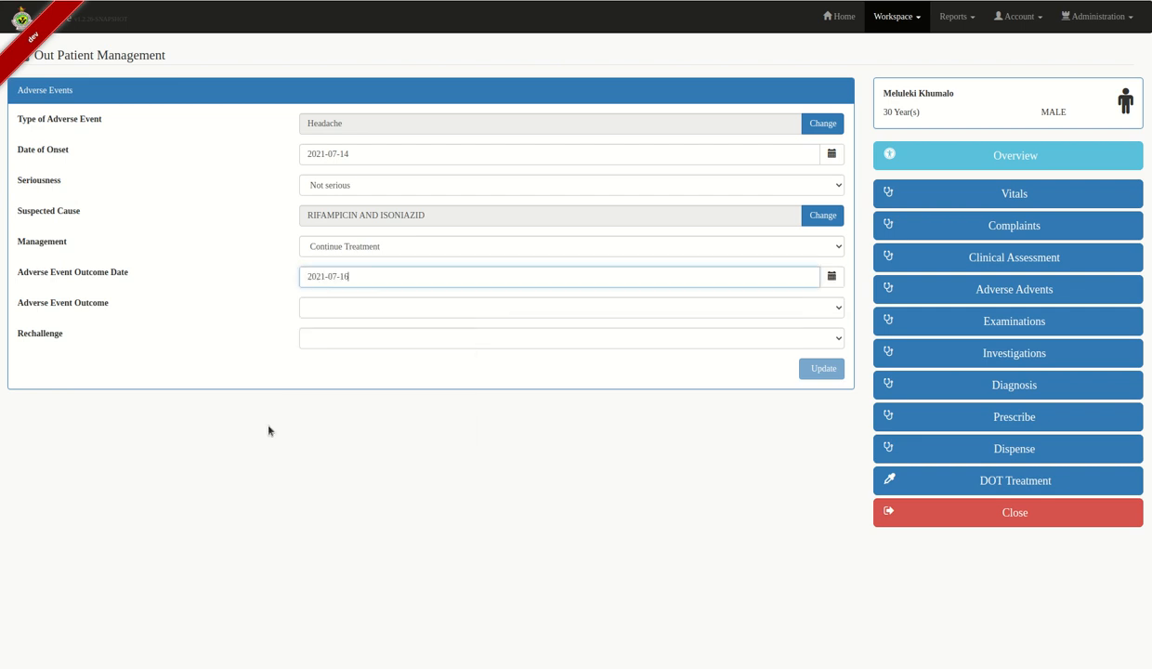
pyautogui.click(502, 310)
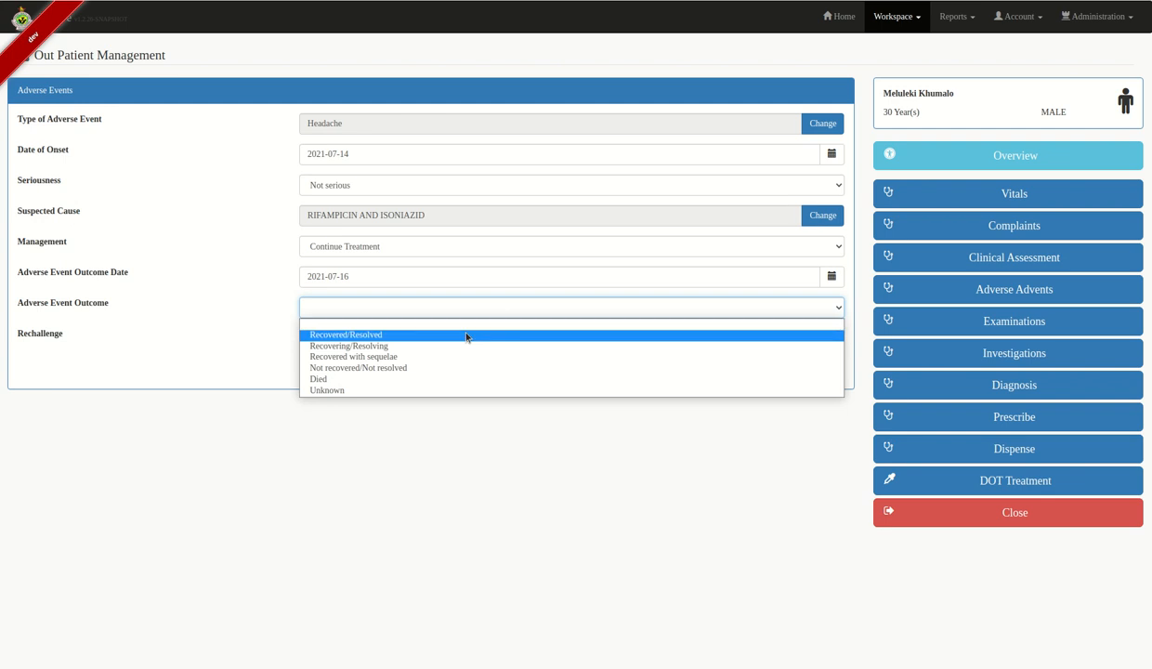
pyautogui.click(467, 335)
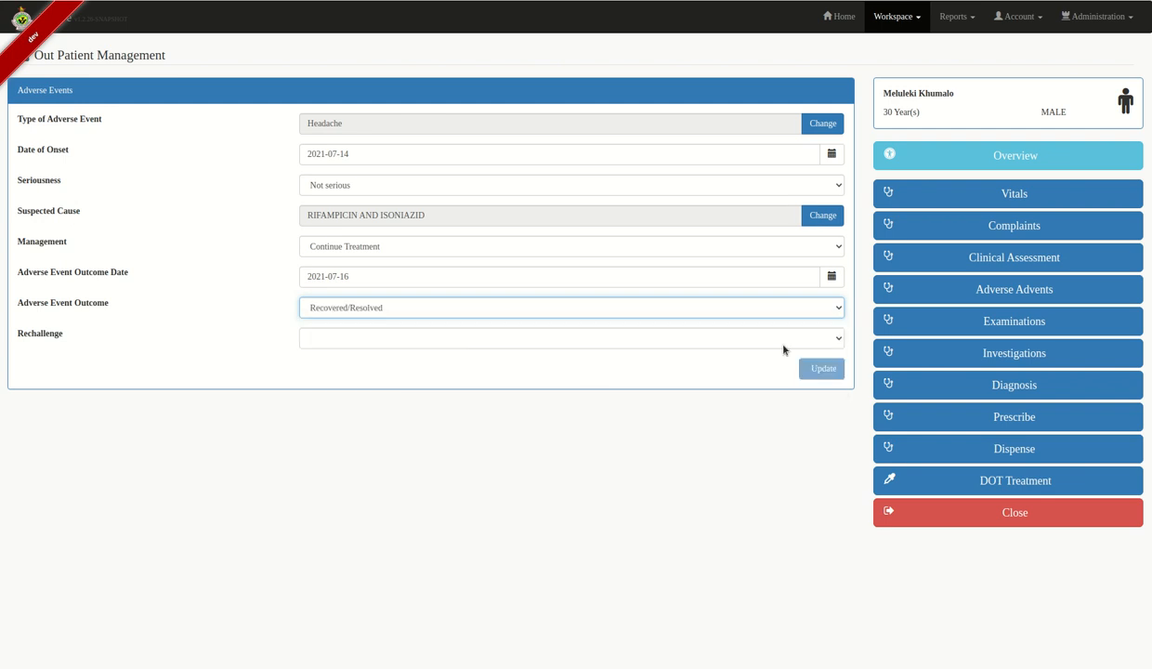
pyautogui.click(775, 342)
pyautogui.click(331, 366)
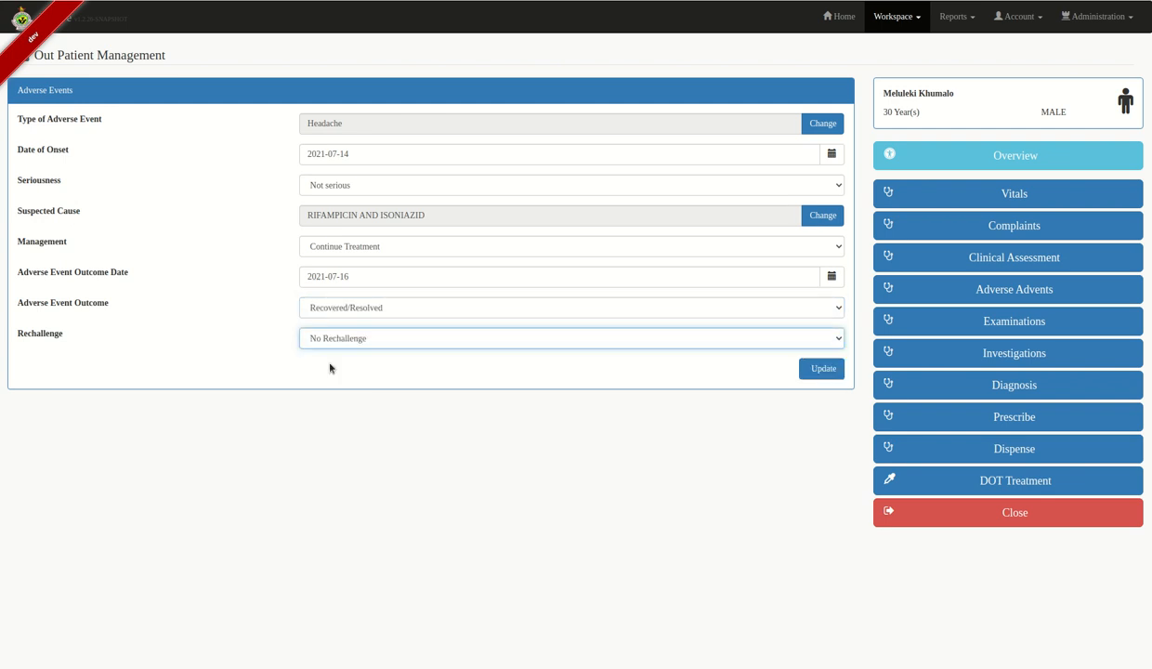
pyautogui.click(804, 372)
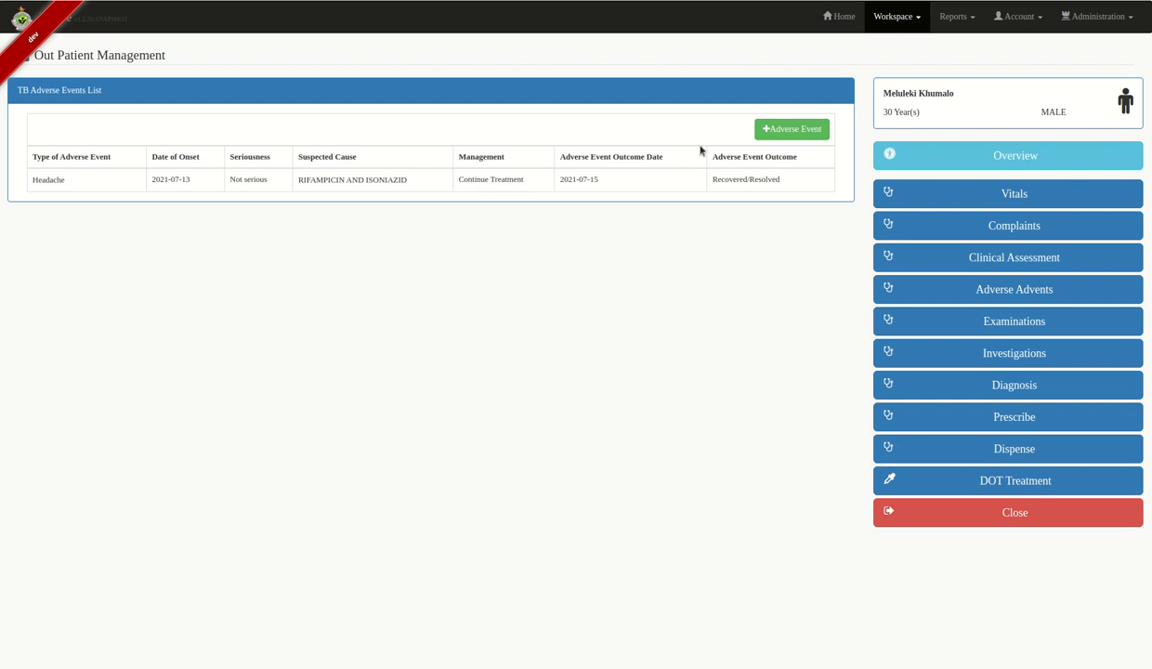
pyautogui.click(1011, 290)
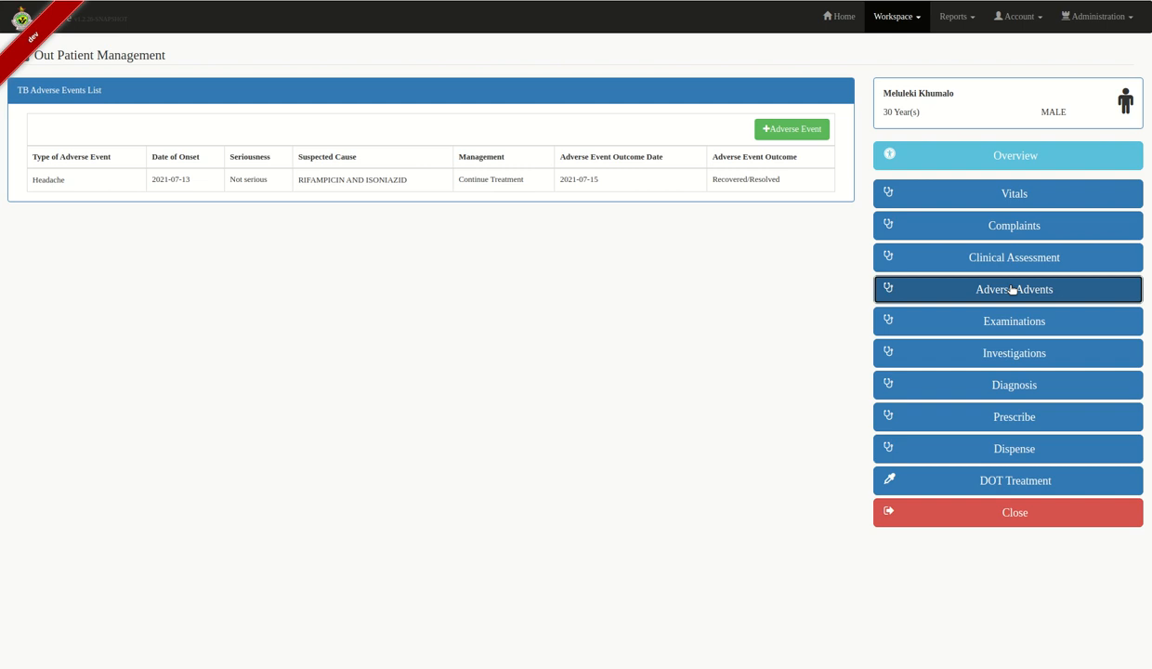
# - Review examination findings across the CNS, Chest, Cardiovascular and Abdomen tabs
pyautogui.click(1011, 318)
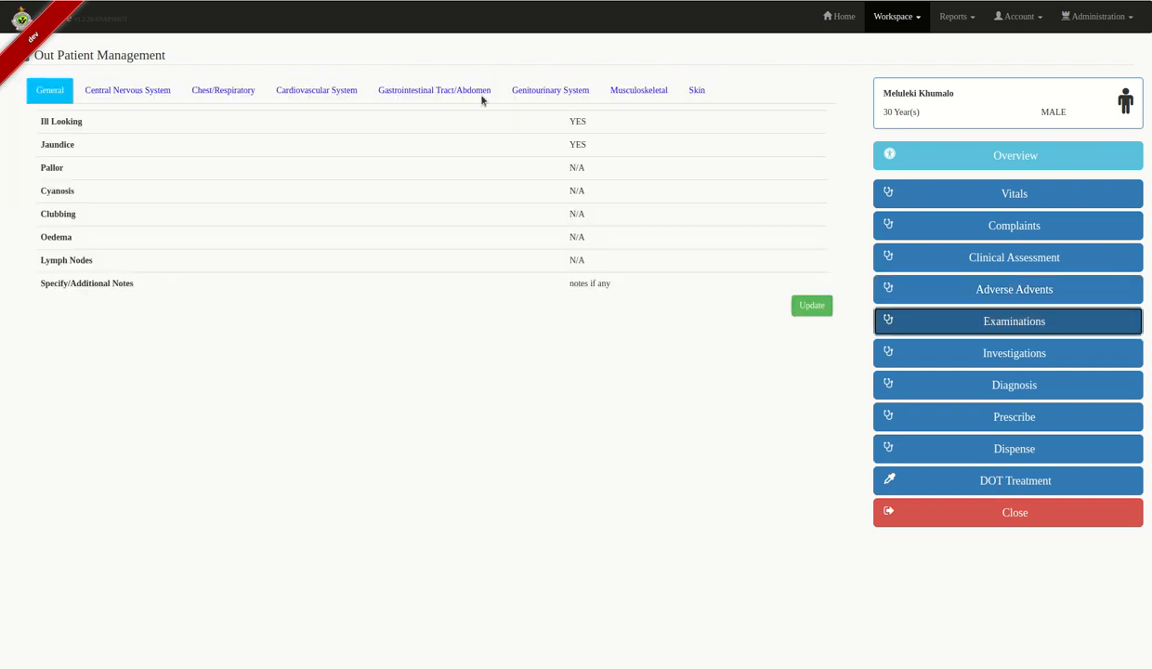
pyautogui.click(115, 98)
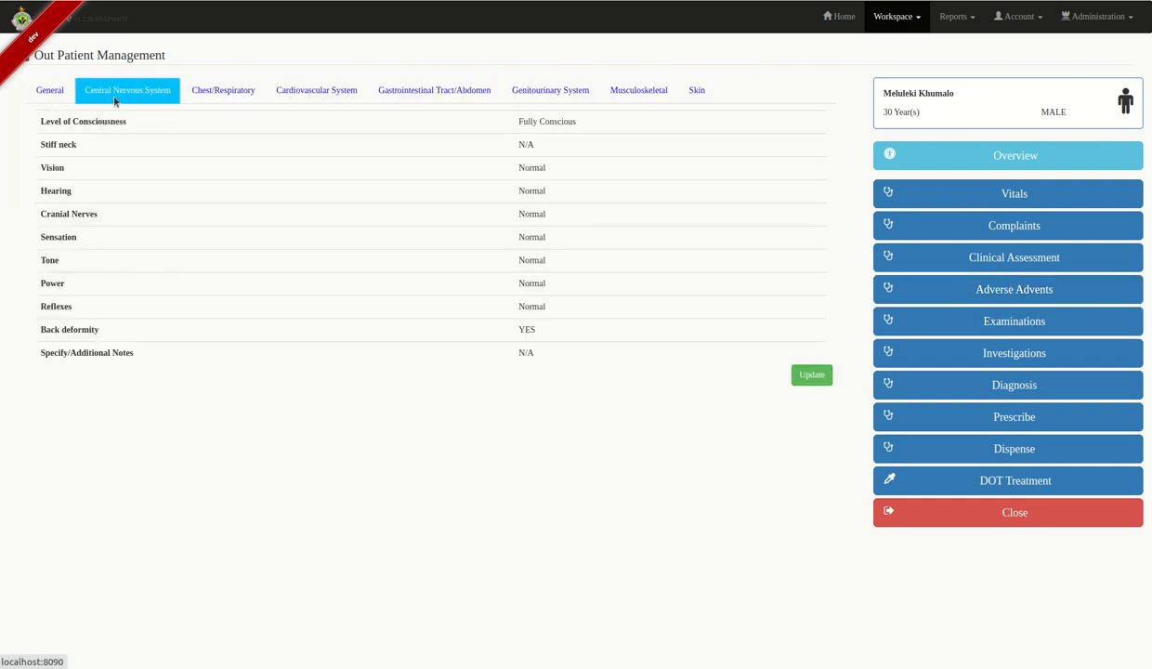
pyautogui.click(230, 87)
pyautogui.click(328, 93)
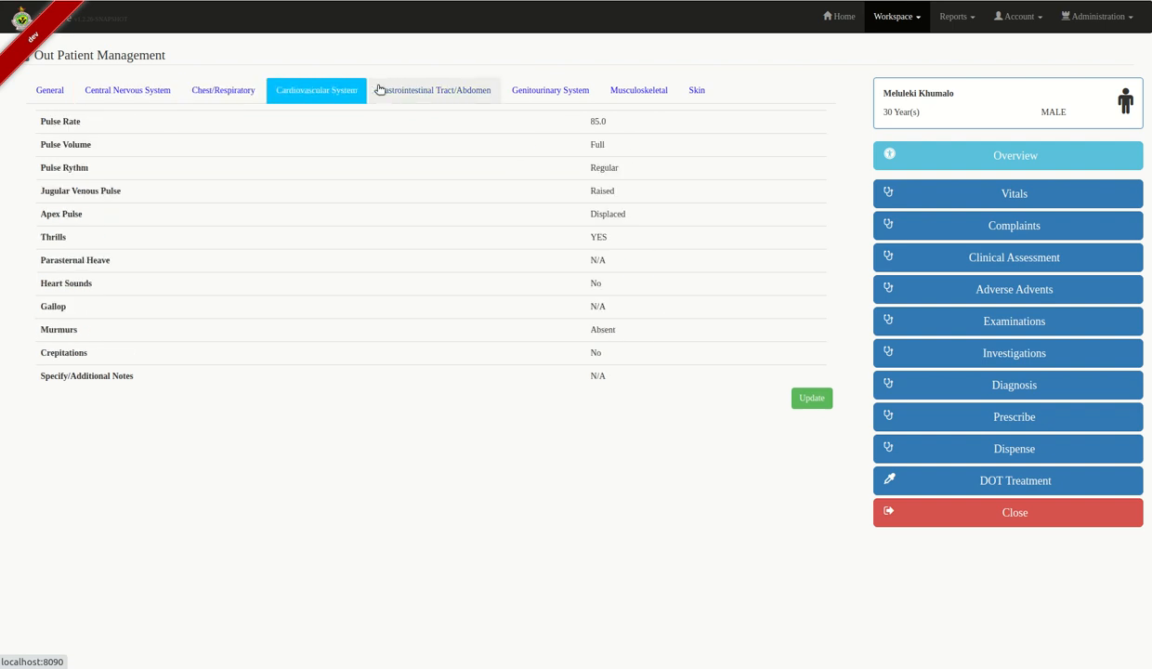
pyautogui.click(386, 89)
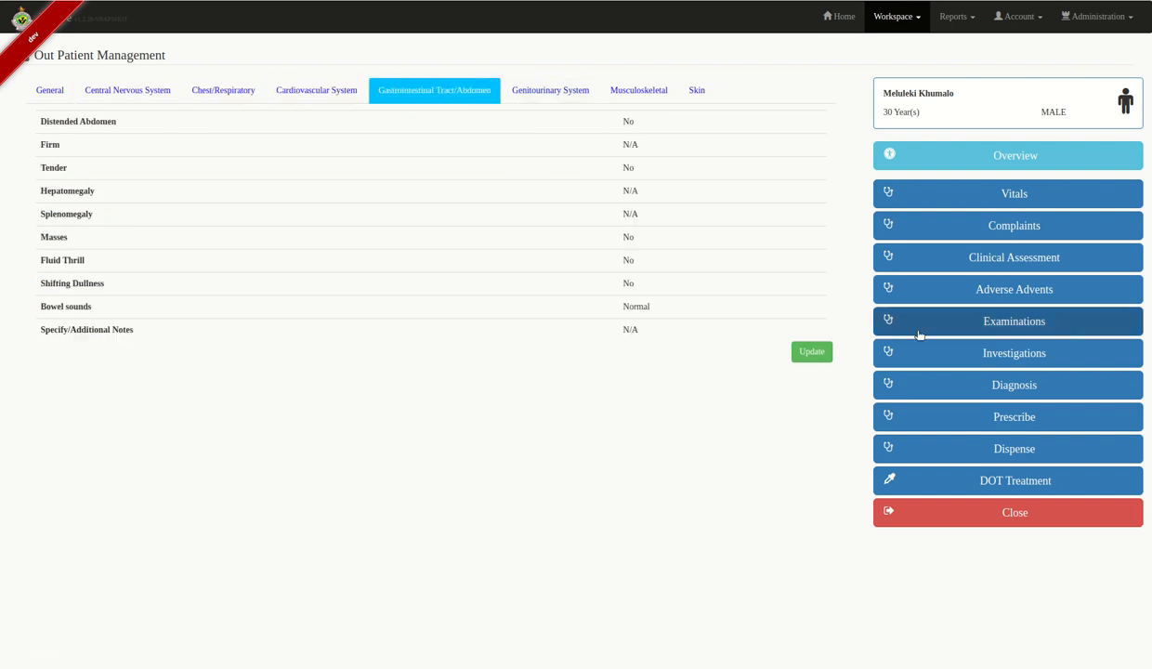
# - Look over the investigations and diagnosis, then go to the TB medication prescriptions
pyautogui.click(1093, 366)
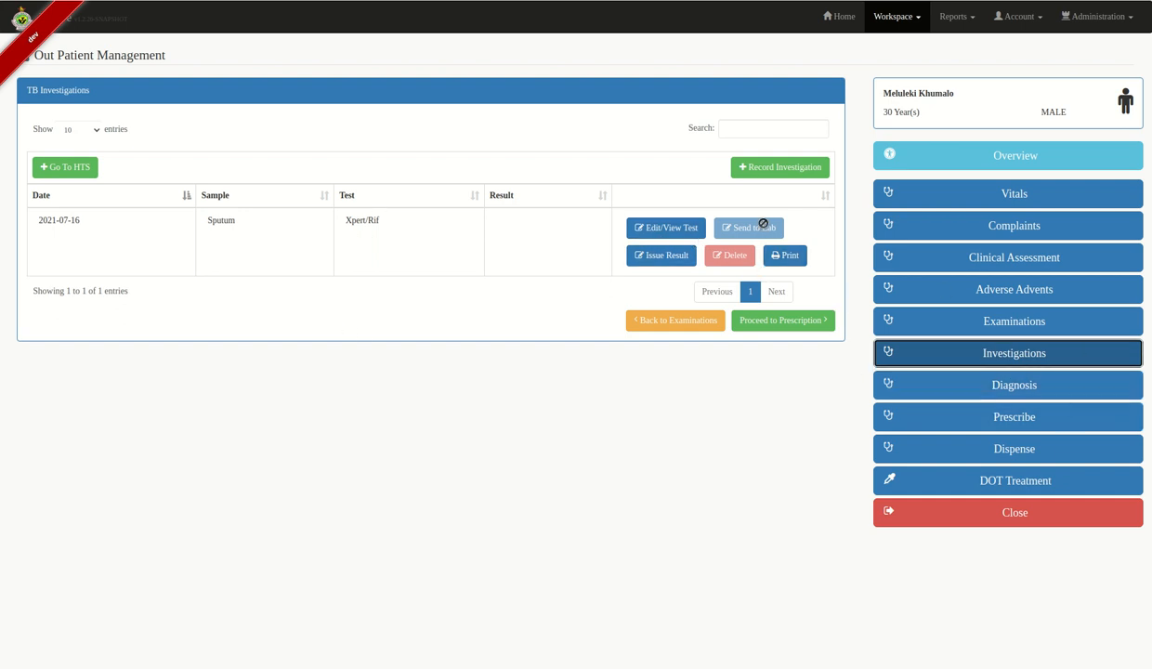
pyautogui.click(1000, 385)
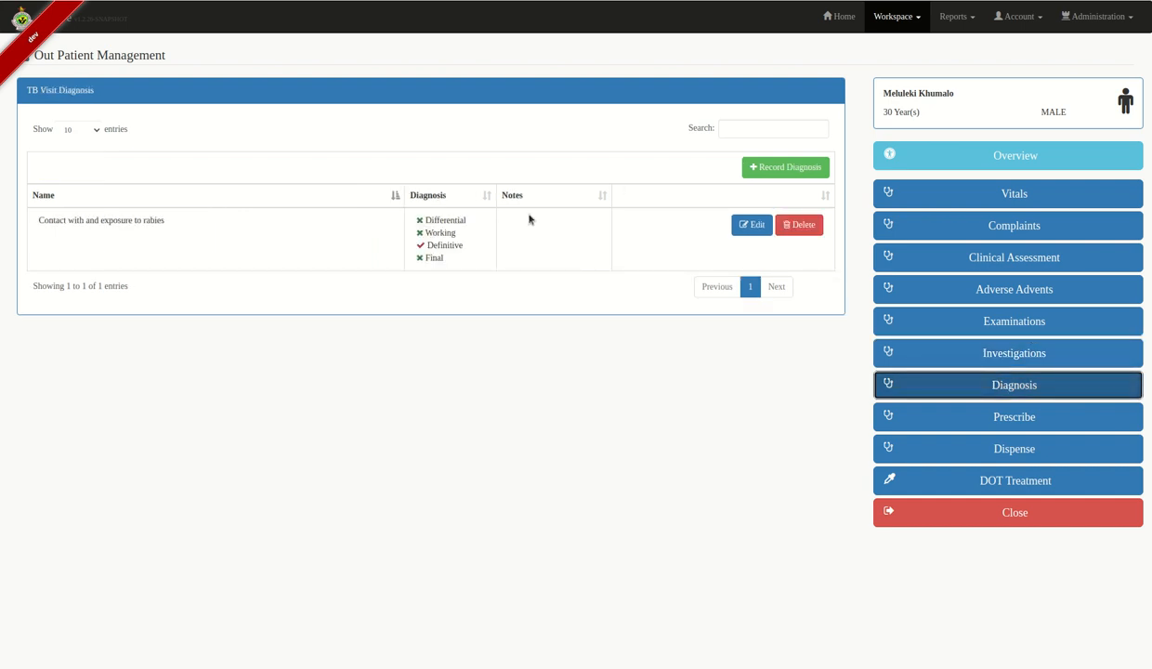
pyautogui.click(1027, 420)
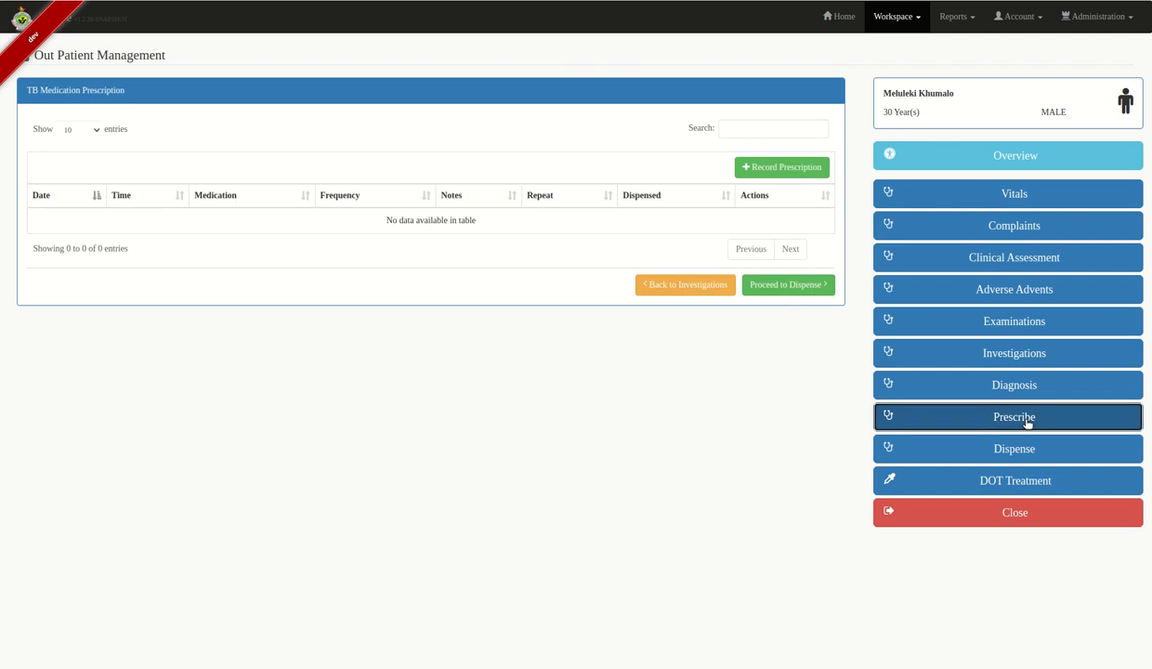
# - Add a new prescription and select RIFAMPICIN AND ISONIAZID from the medication search
pyautogui.click(787, 171)
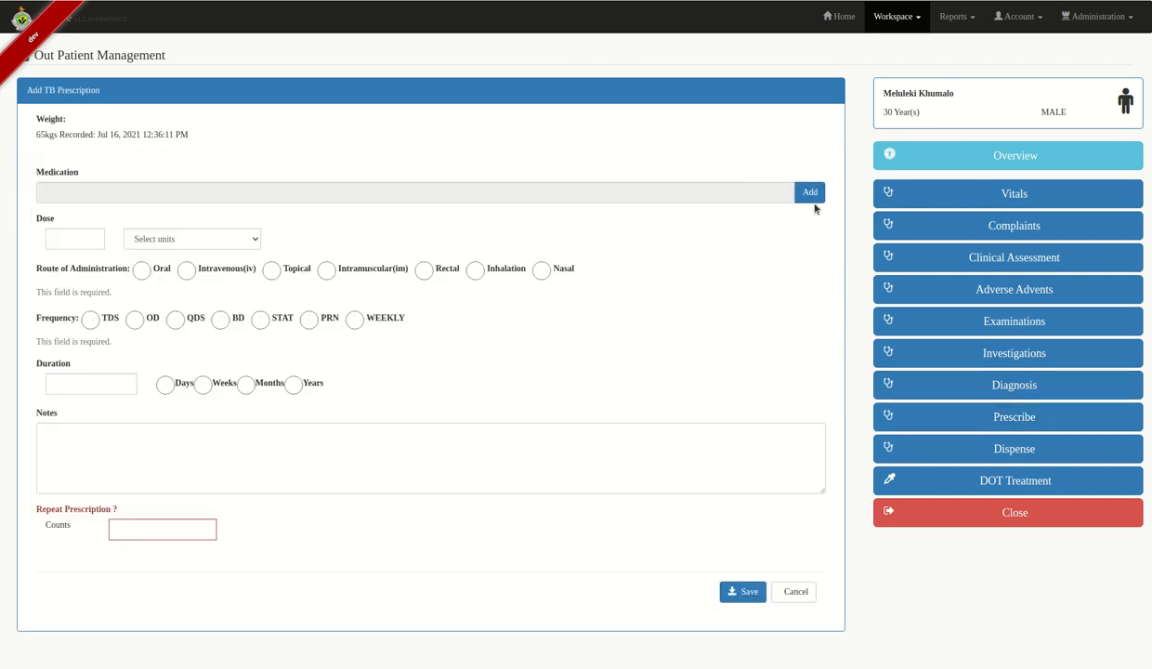
pyautogui.click(809, 190)
pyautogui.click(772, 90)
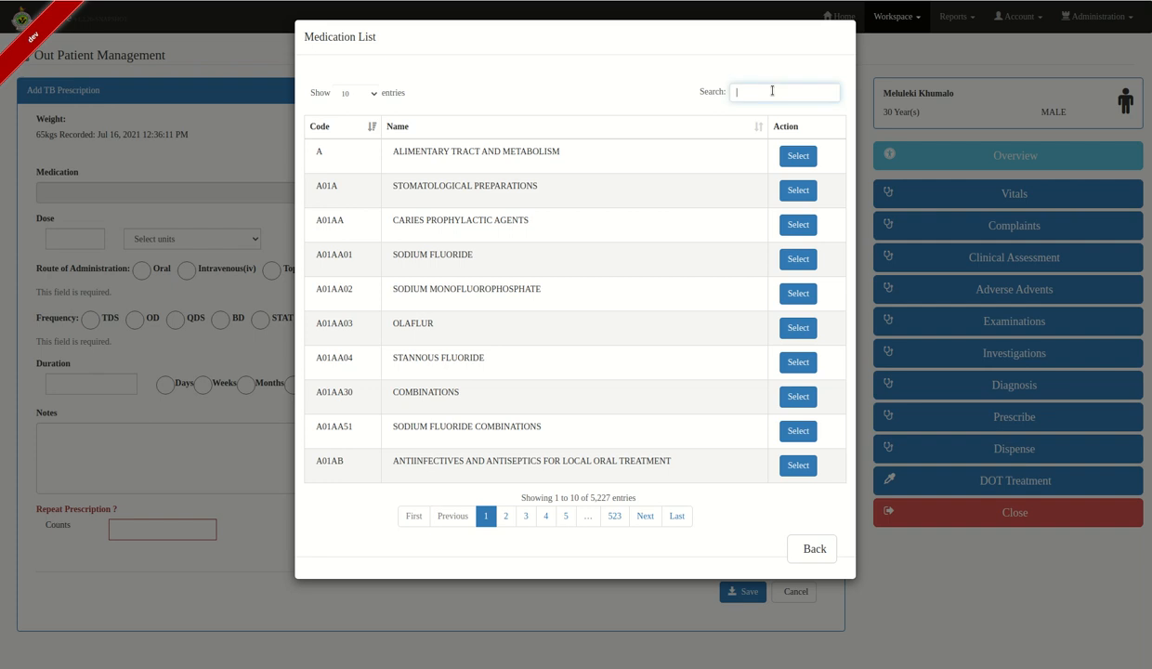
pyautogui.write('rifampic')
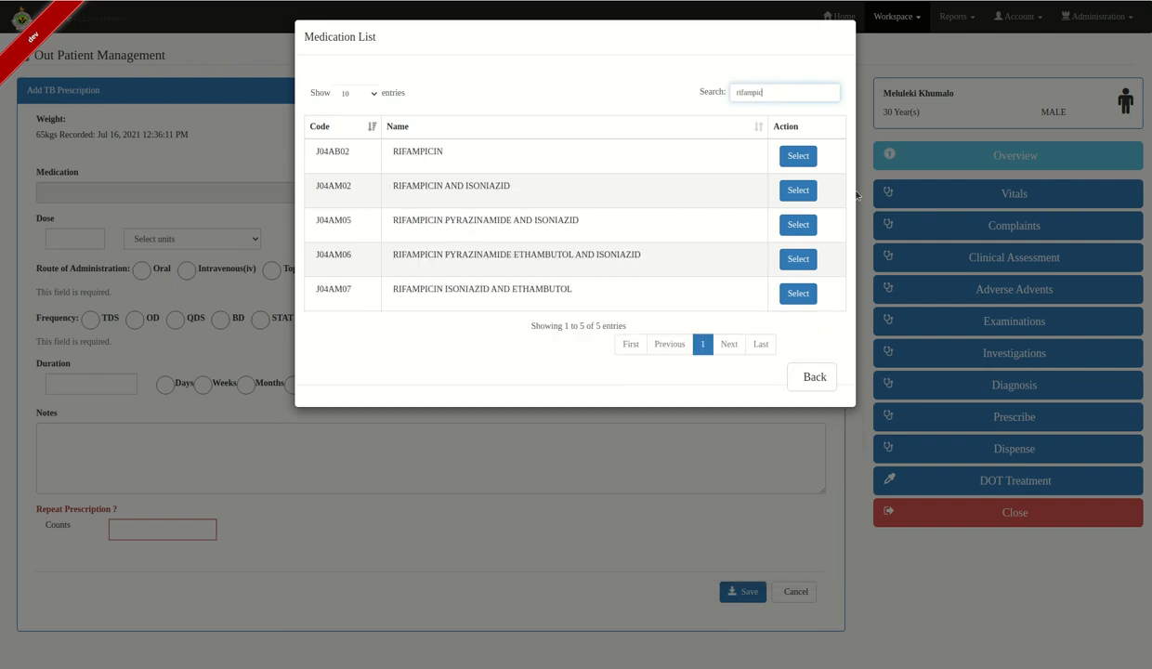
pyautogui.click(795, 190)
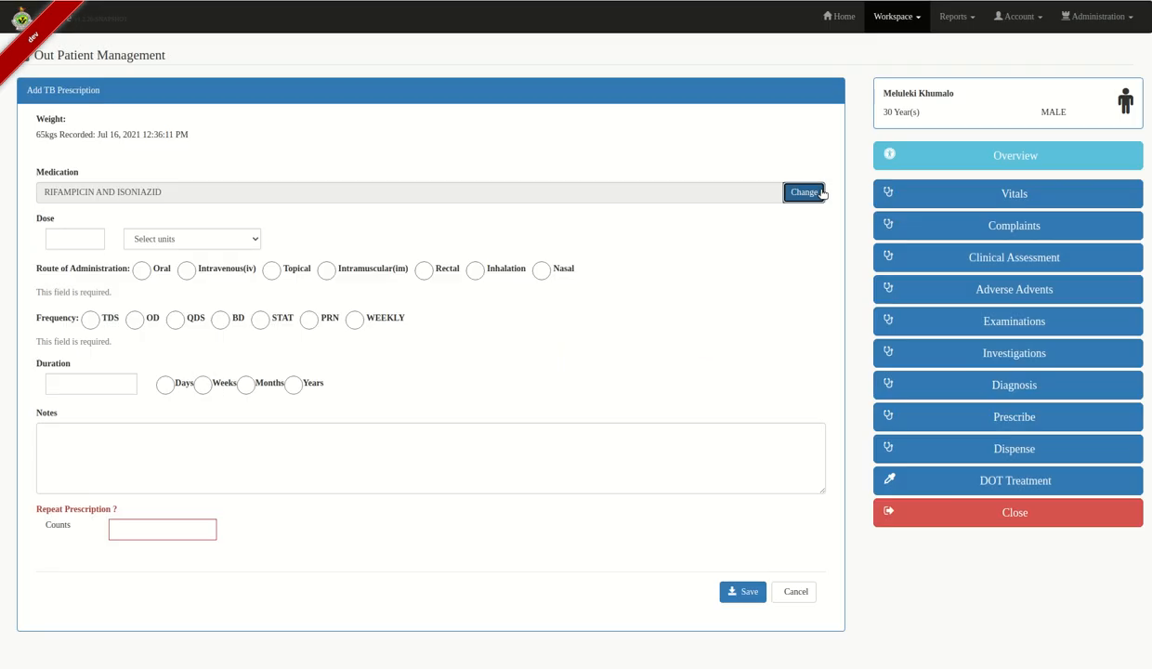
# - Set the dose to 30 Tablet(s), route Oral, frequency BD
pyautogui.click(63, 239)
pyautogui.write('30')
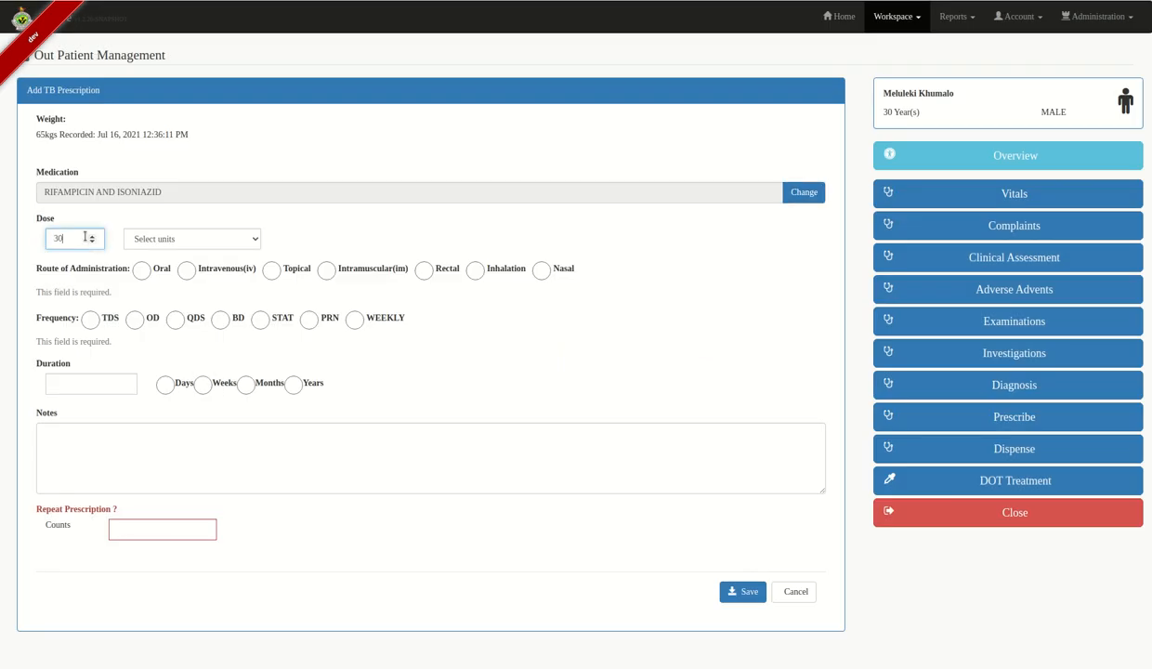
pyautogui.click(164, 238)
pyautogui.scroll(-3, 182, 395)
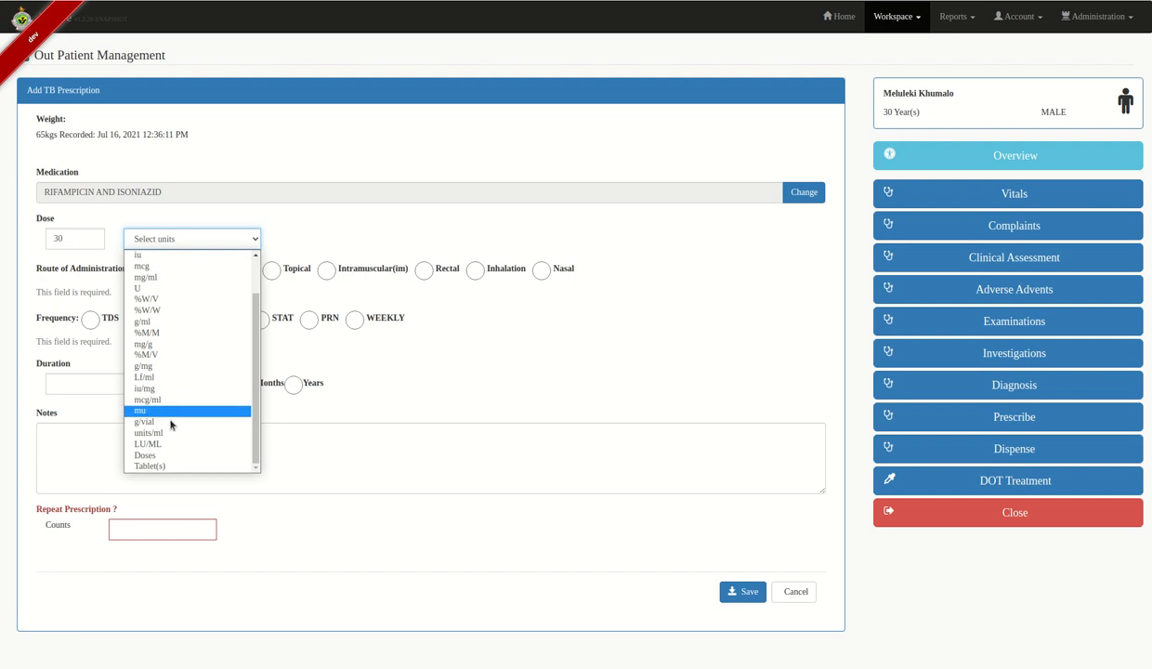
pyautogui.click(165, 455)
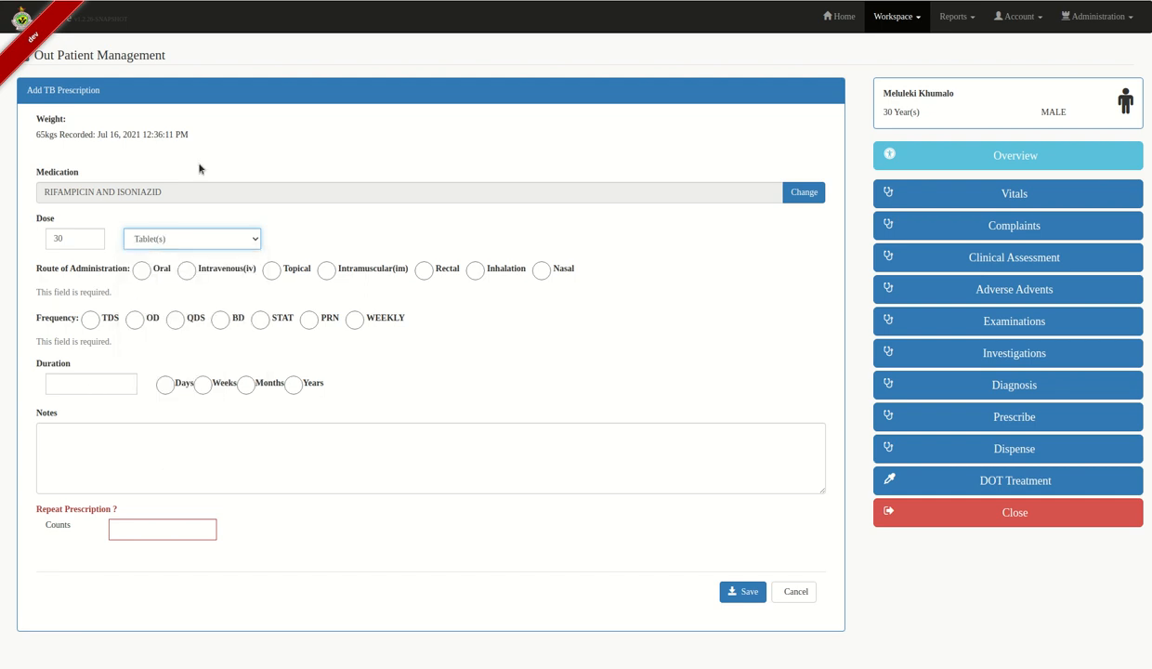
pyautogui.click(141, 270)
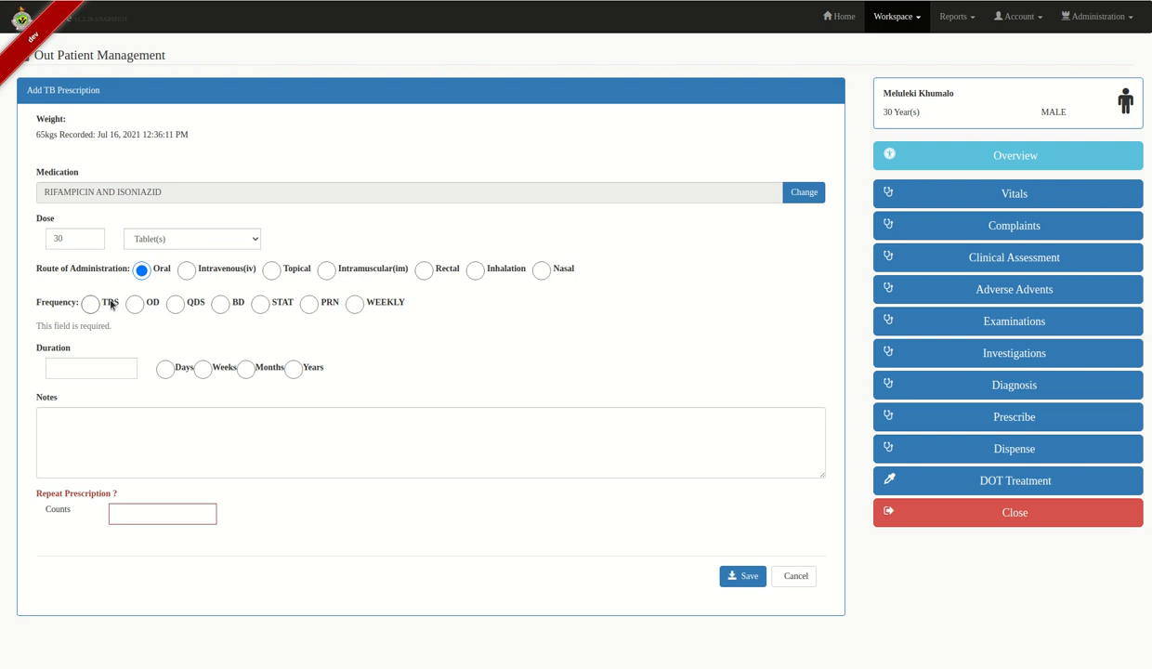
pyautogui.click(220, 306)
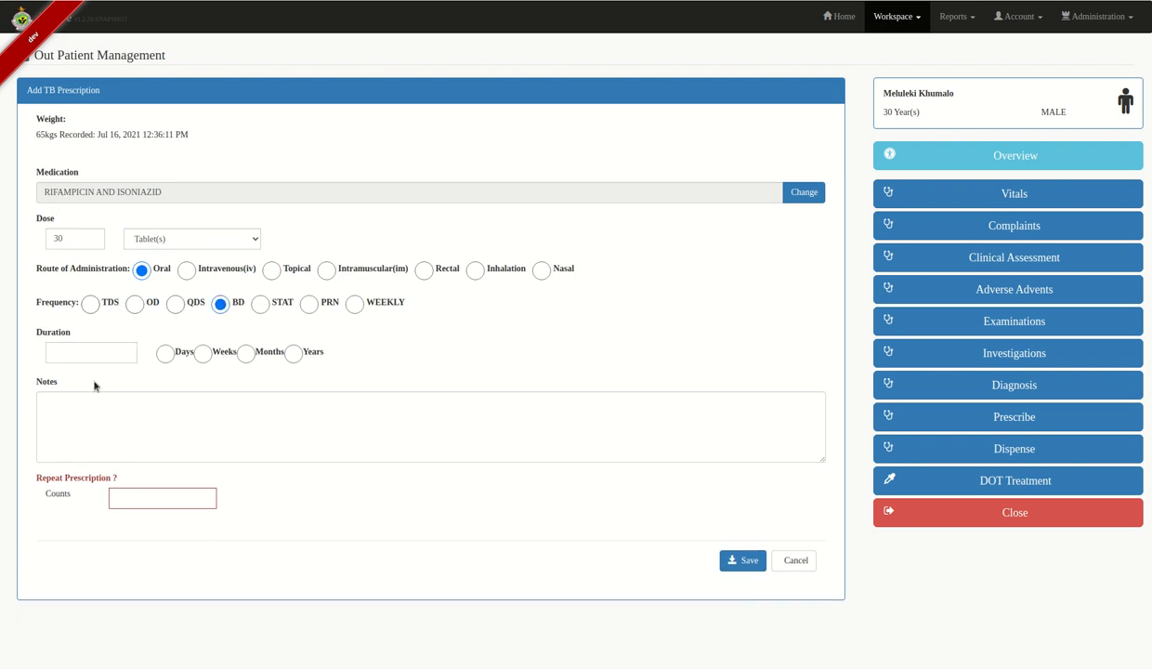
# - Set the duration to 15 days and save the prescription
pyautogui.click(83, 351)
pyautogui.write('15')
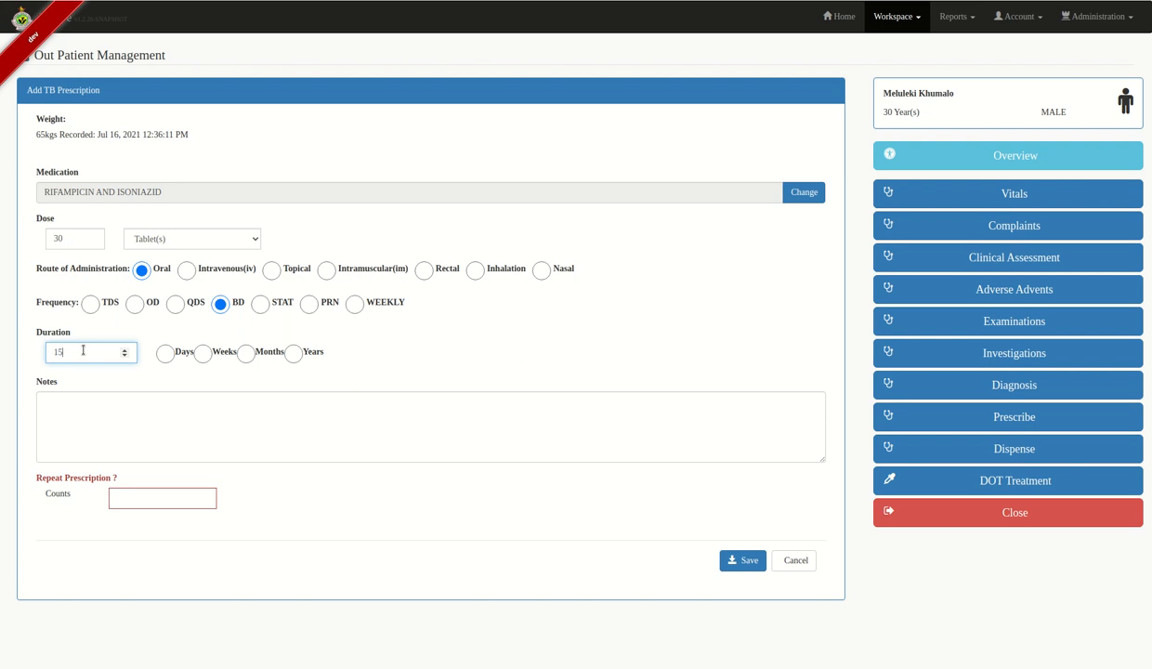
pyautogui.click(164, 354)
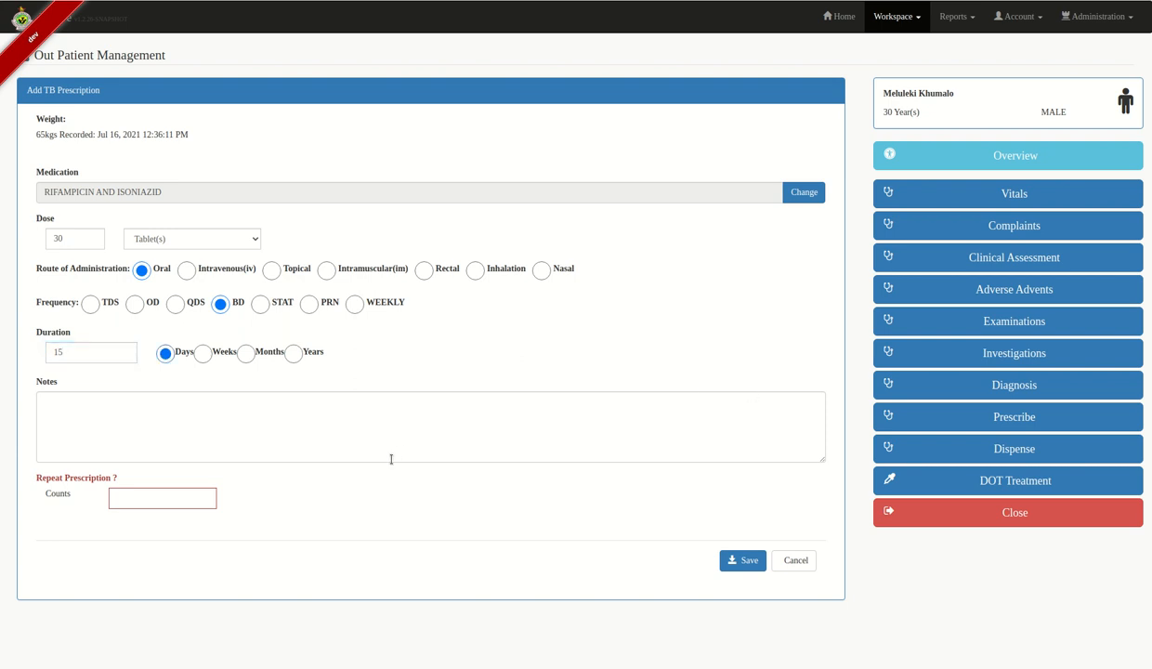
pyautogui.click(352, 420)
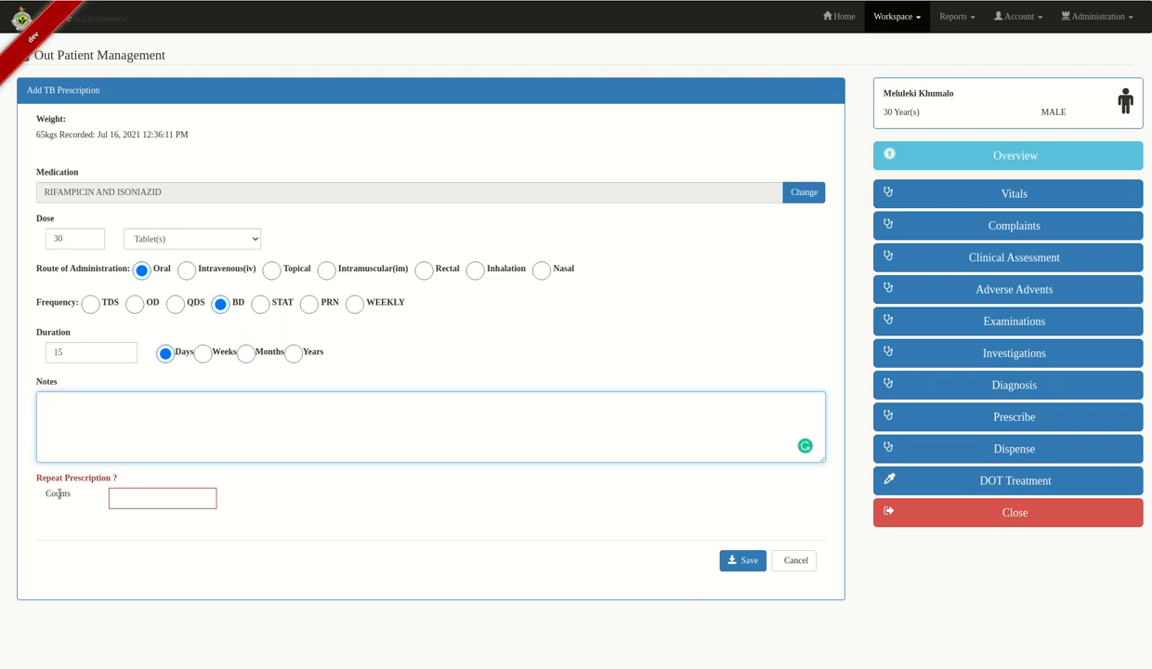
pyautogui.click(132, 497)
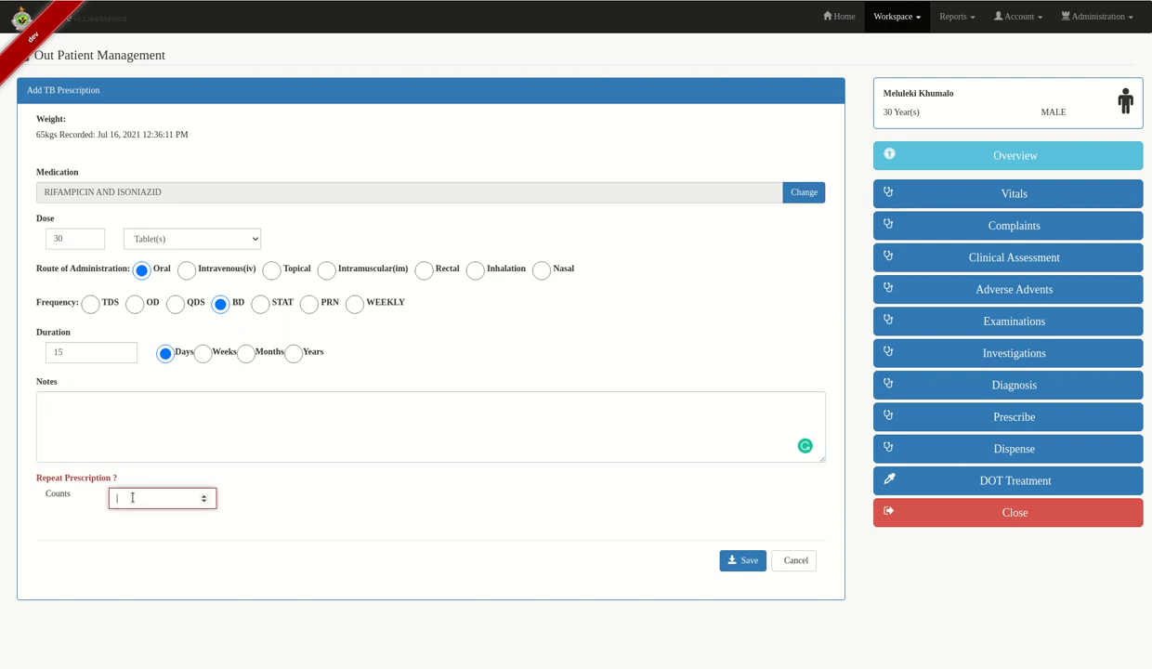
pyautogui.click(746, 561)
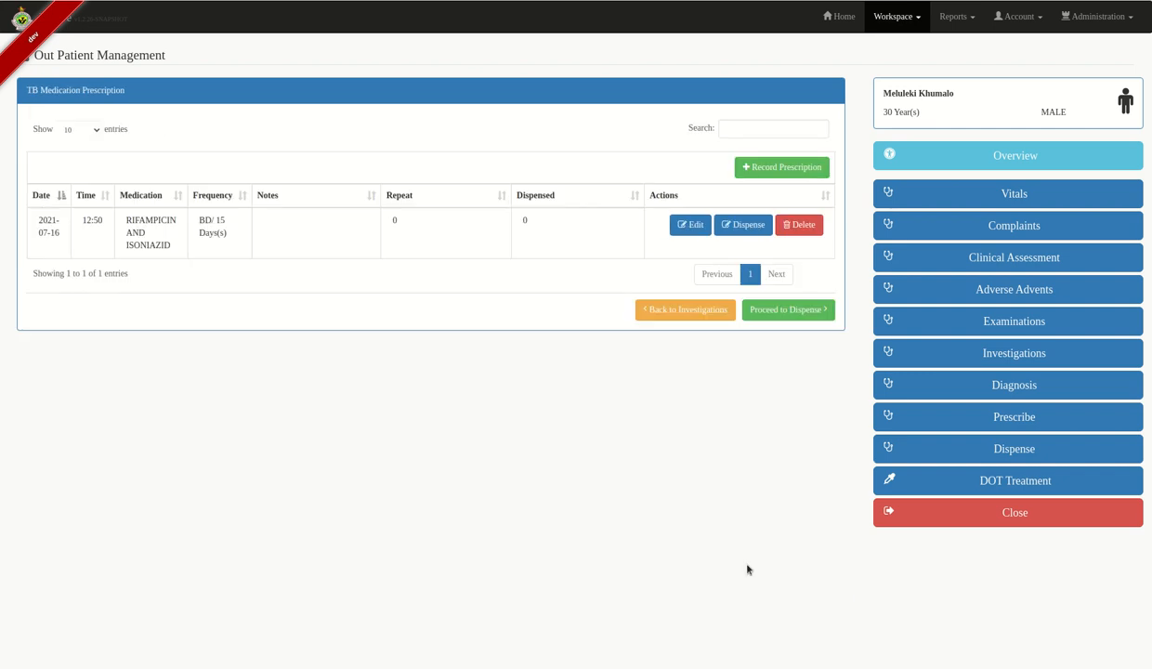
# - Pass through the empty Dispensing TB Medication page to the visit's DOT Treatment records
pyautogui.click(1039, 449)
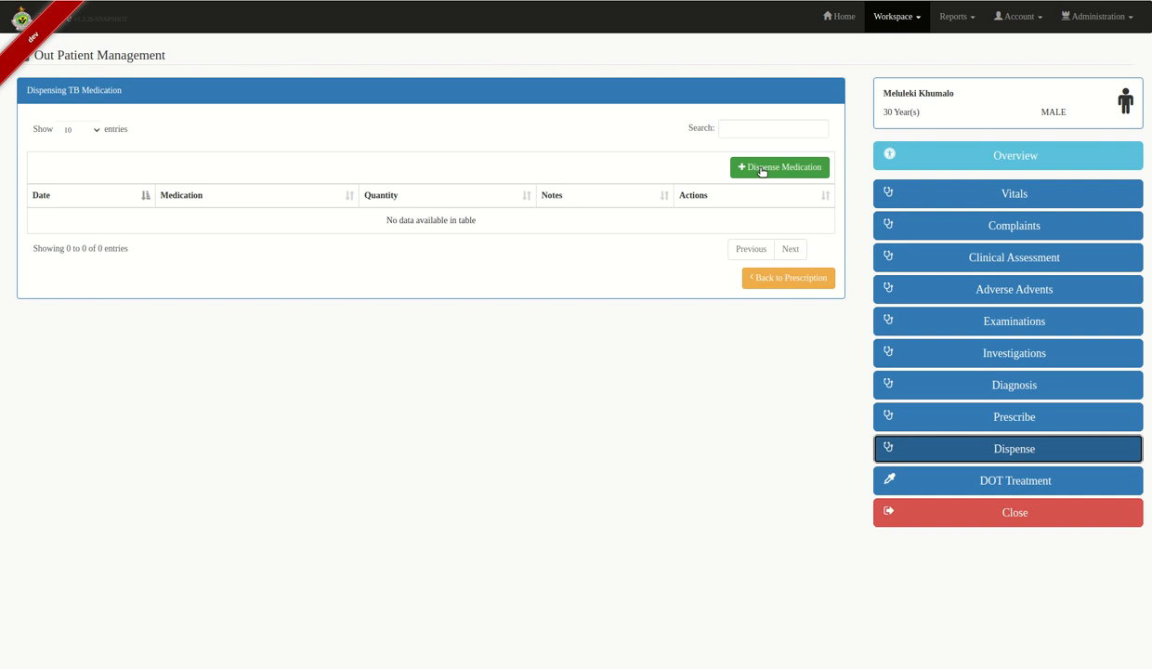
pyautogui.click(761, 171)
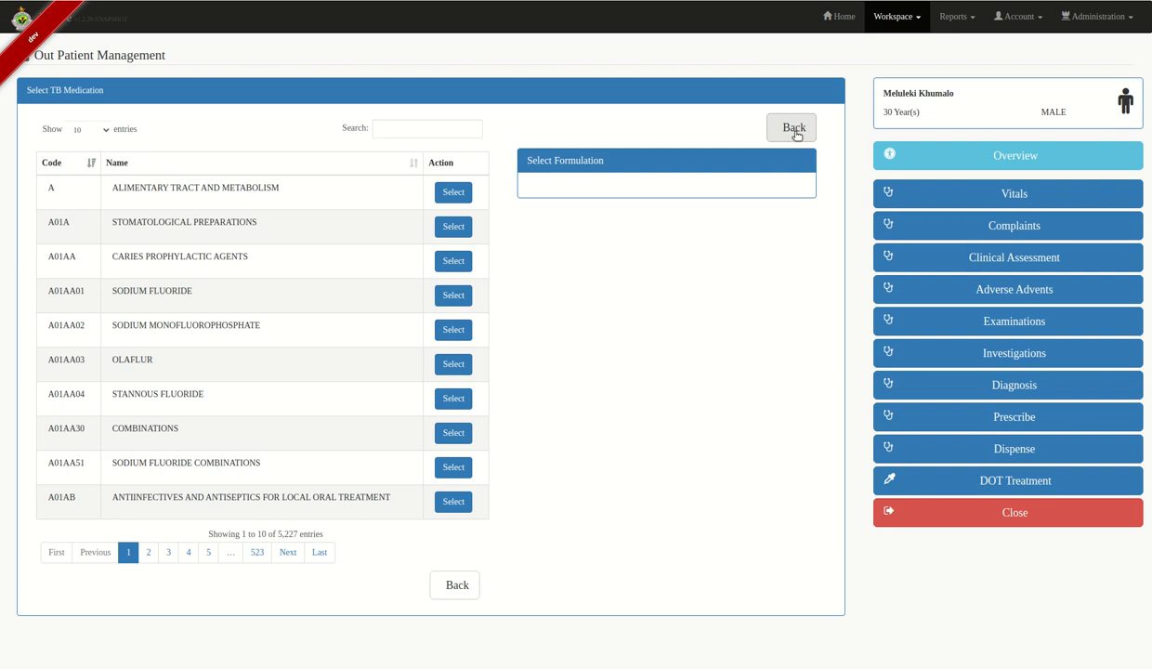
pyautogui.click(794, 129)
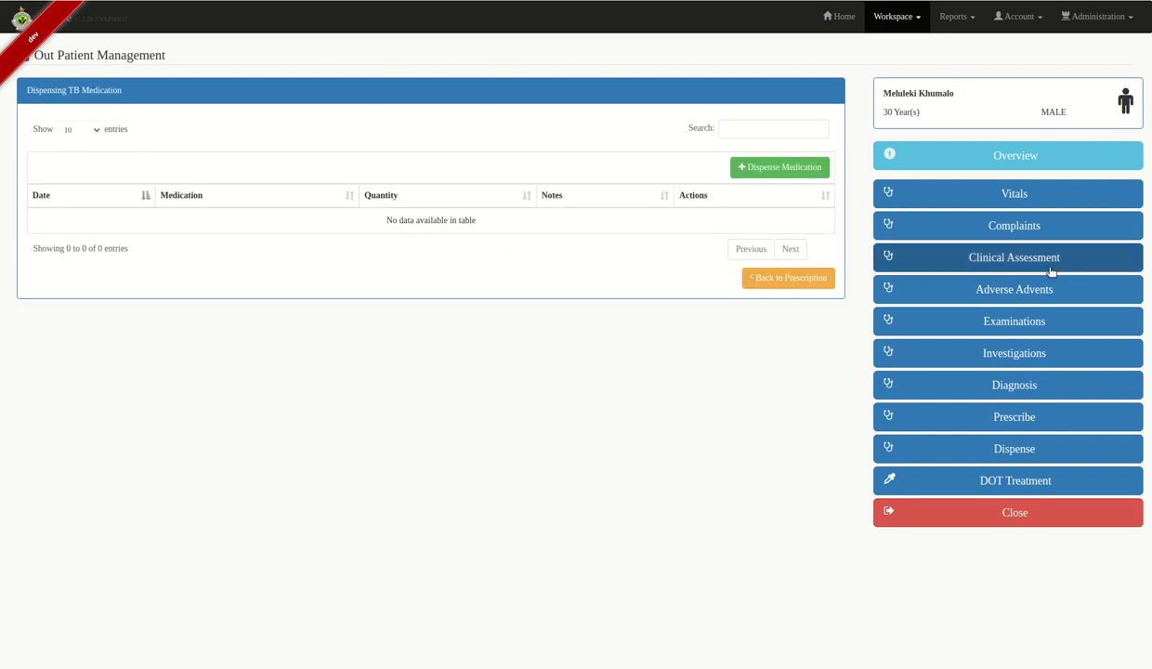
pyautogui.click(1017, 482)
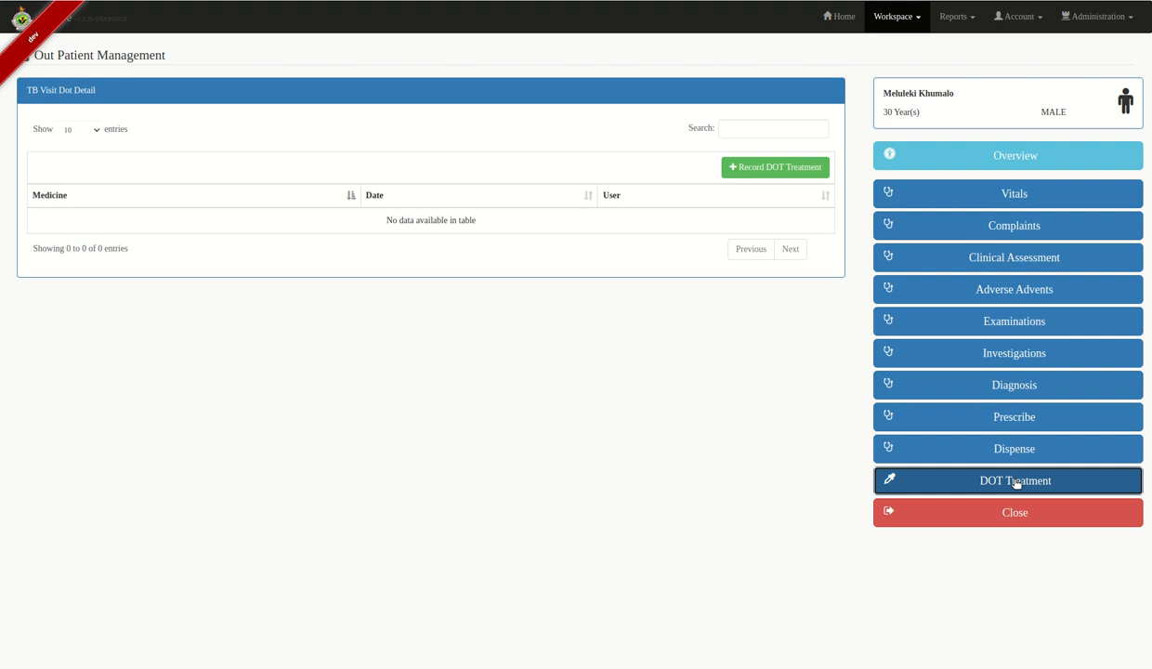
# - Find ZOFENOPRIL AND DIURETICS on page 2 of the treatments, save it as DOT, and close the visit
pyautogui.click(763, 168)
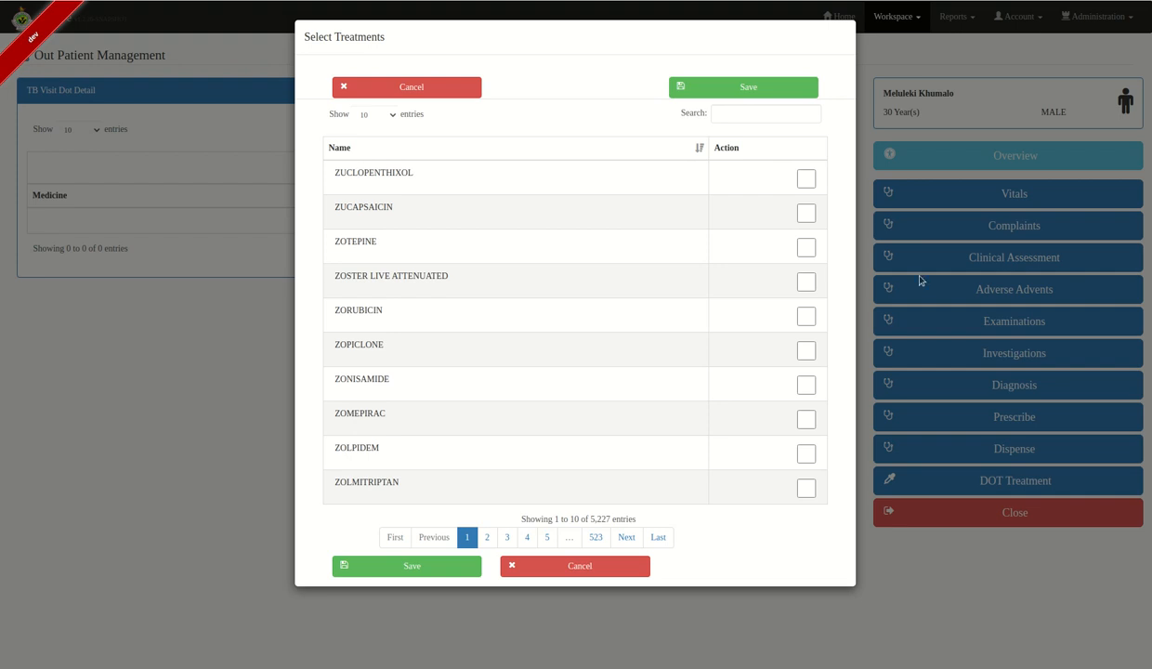
pyautogui.click(484, 542)
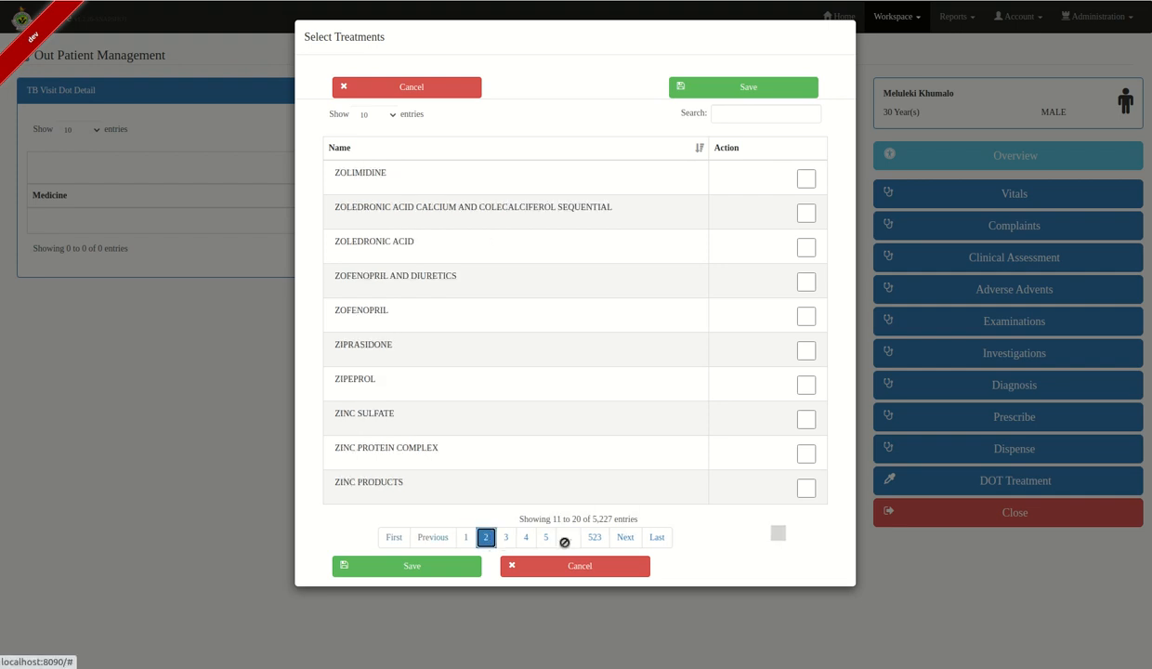
pyautogui.click(507, 537)
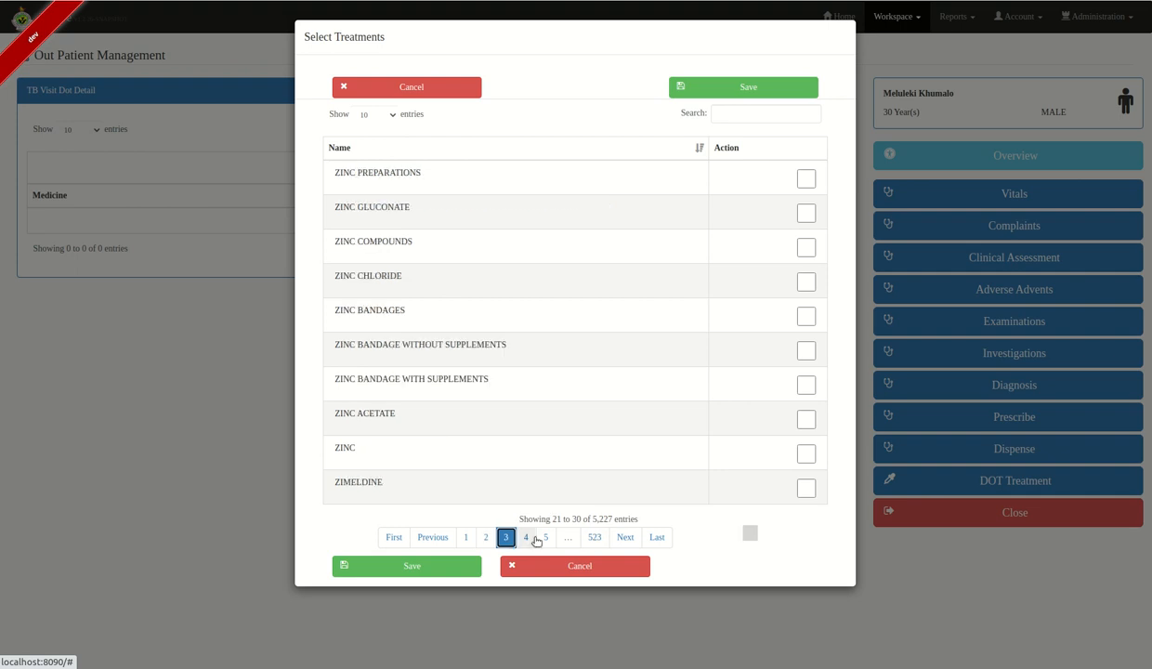
pyautogui.click(545, 540)
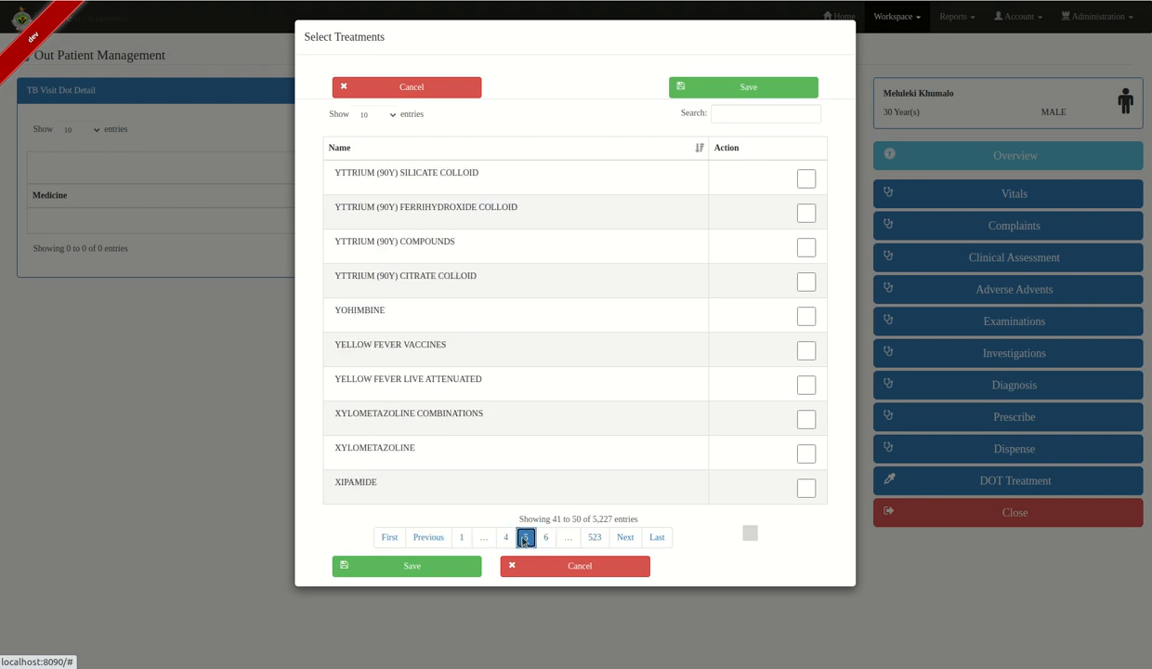
pyautogui.click(520, 540)
pyautogui.click(505, 539)
pyautogui.click(487, 538)
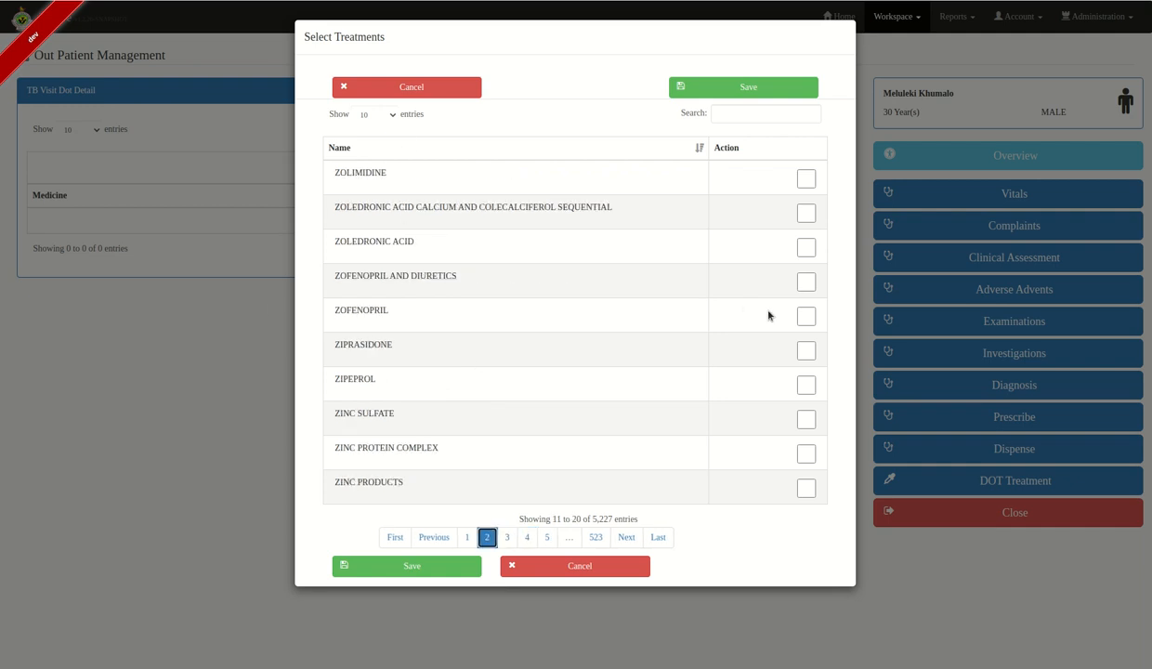
pyautogui.click(805, 281)
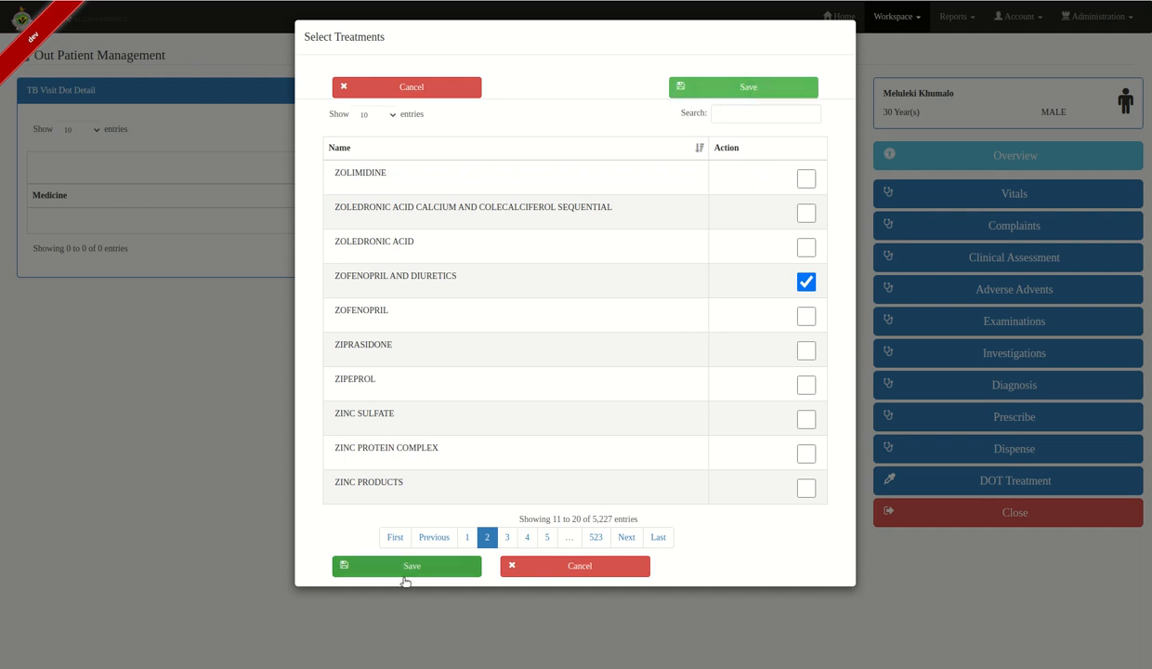
pyautogui.click(750, 88)
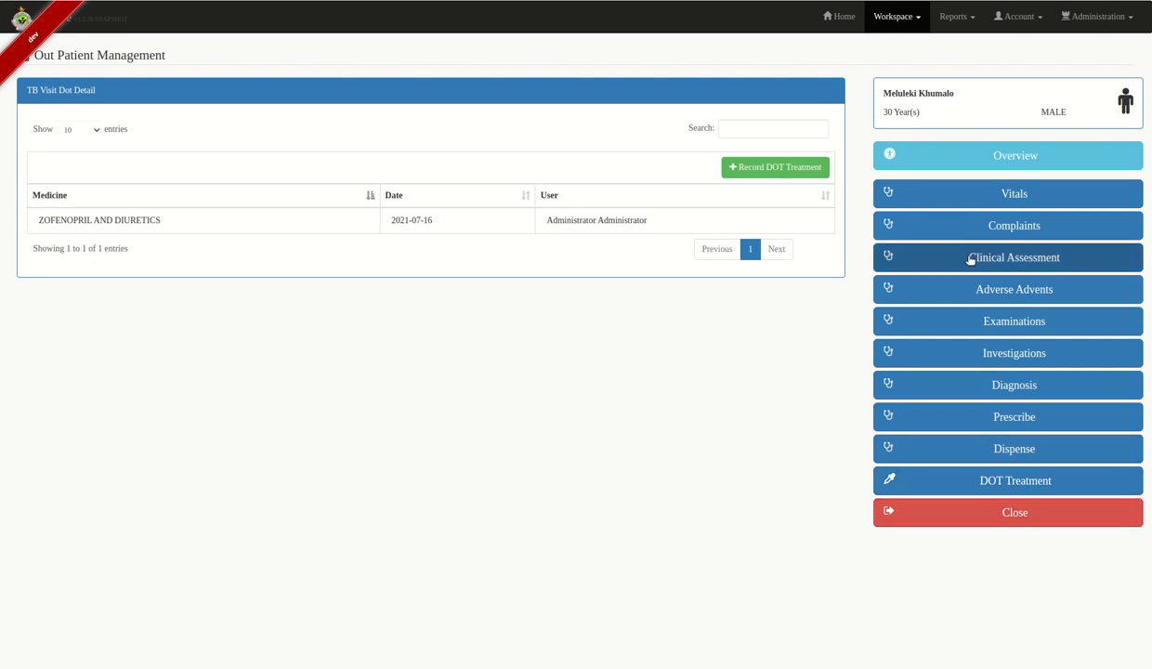
pyautogui.click(1073, 510)
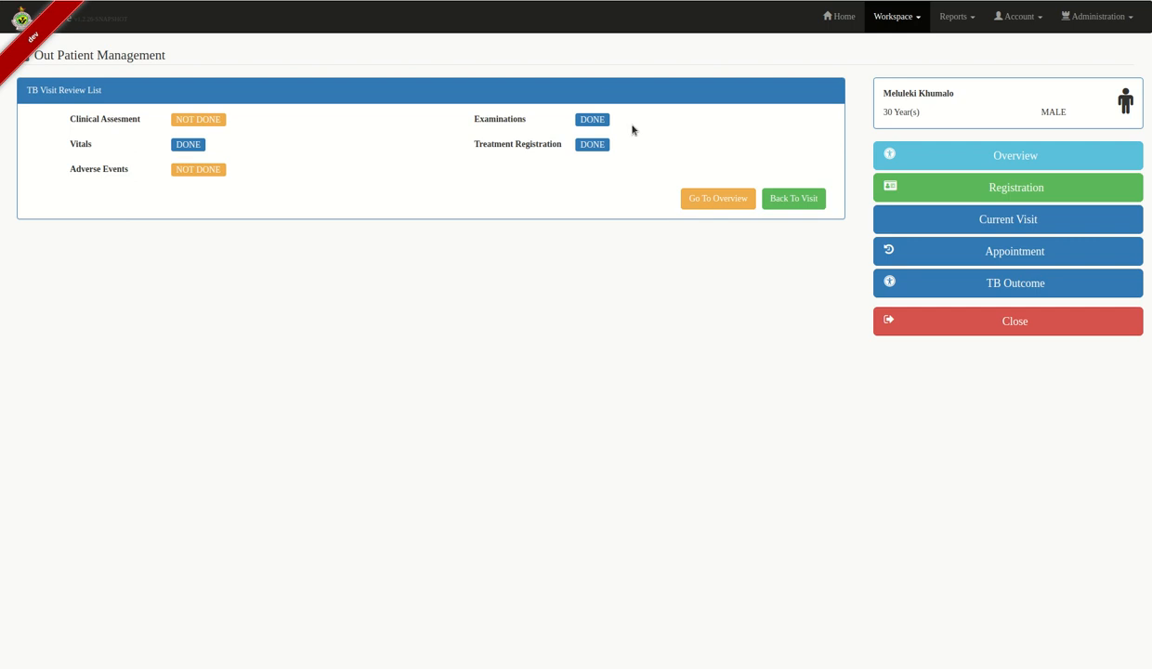
# - Go to the patient's TB Overview showing registration, Xpert/Rif sputum tests and the DAY_FOURTEEN visit
pyautogui.click(706, 197)
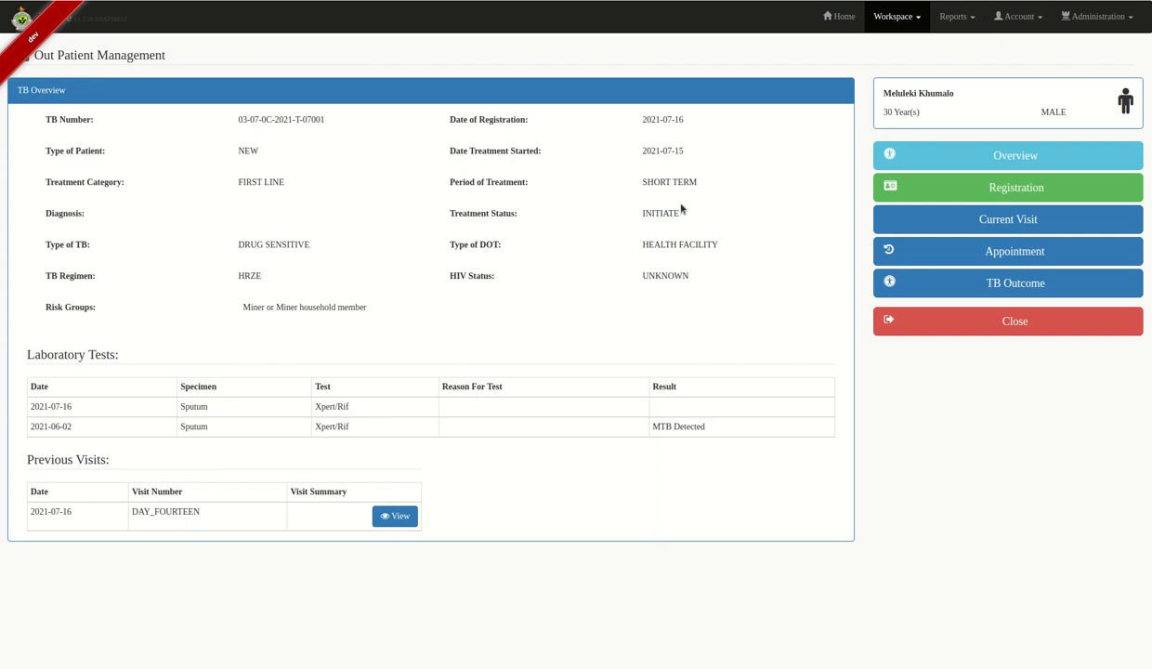
# - Book a new TB appointment on 2021-07-23 with reason Drug pick-up and confirm the date
pyautogui.click(1043, 259)
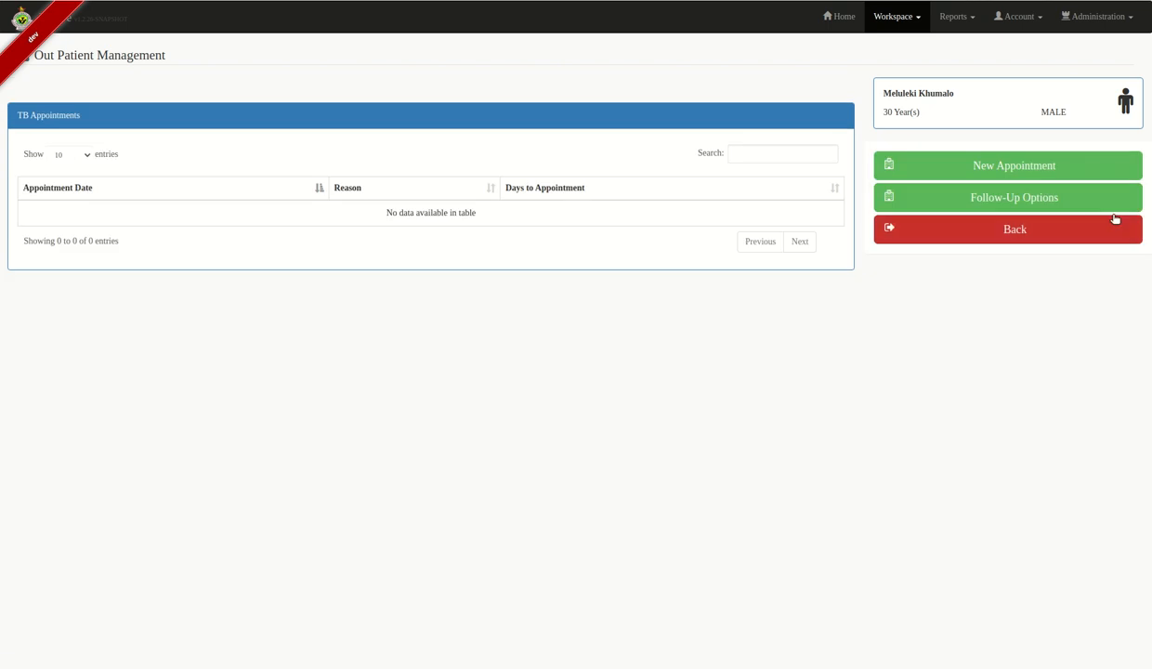
pyautogui.click(1015, 167)
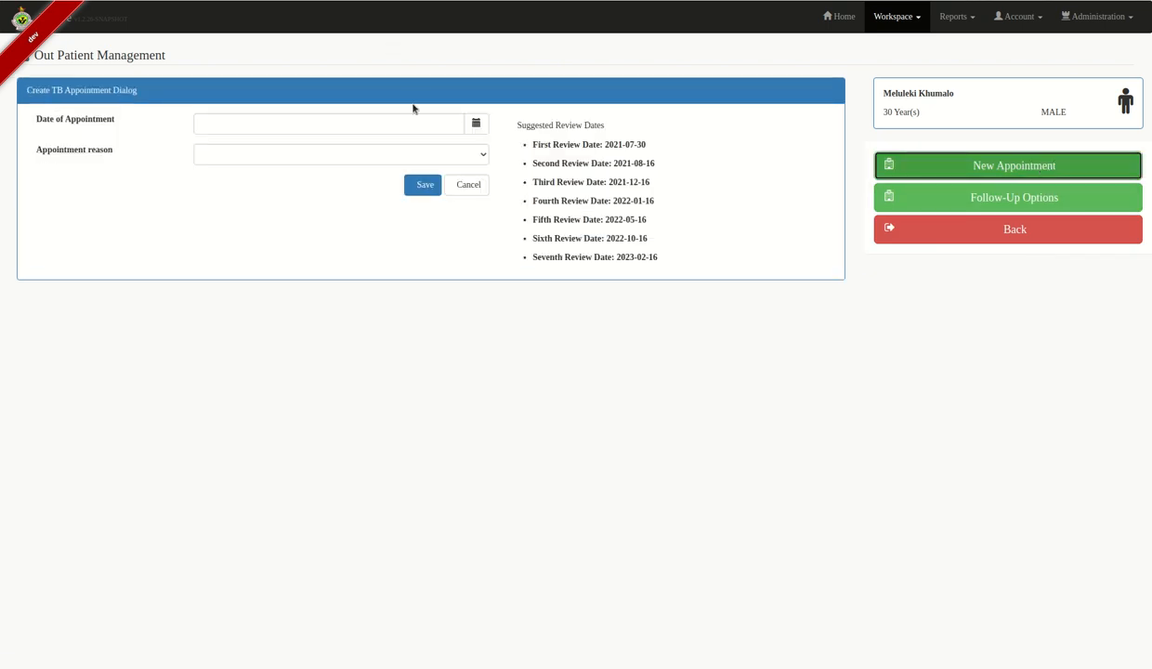
pyautogui.click(478, 124)
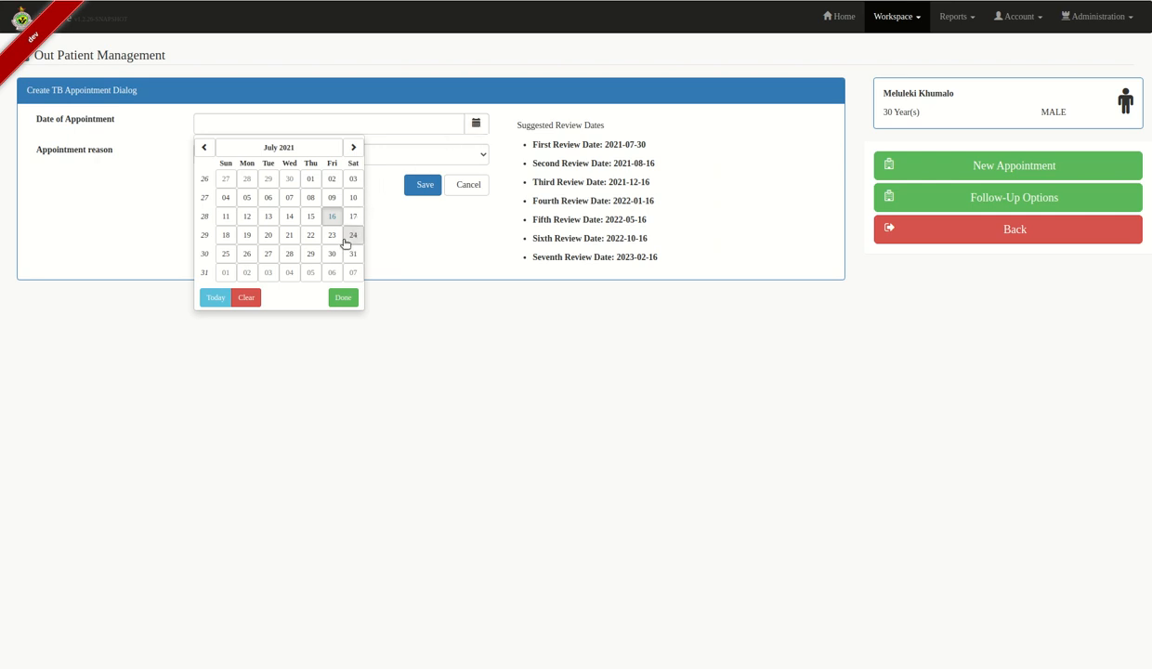
pyautogui.click(331, 242)
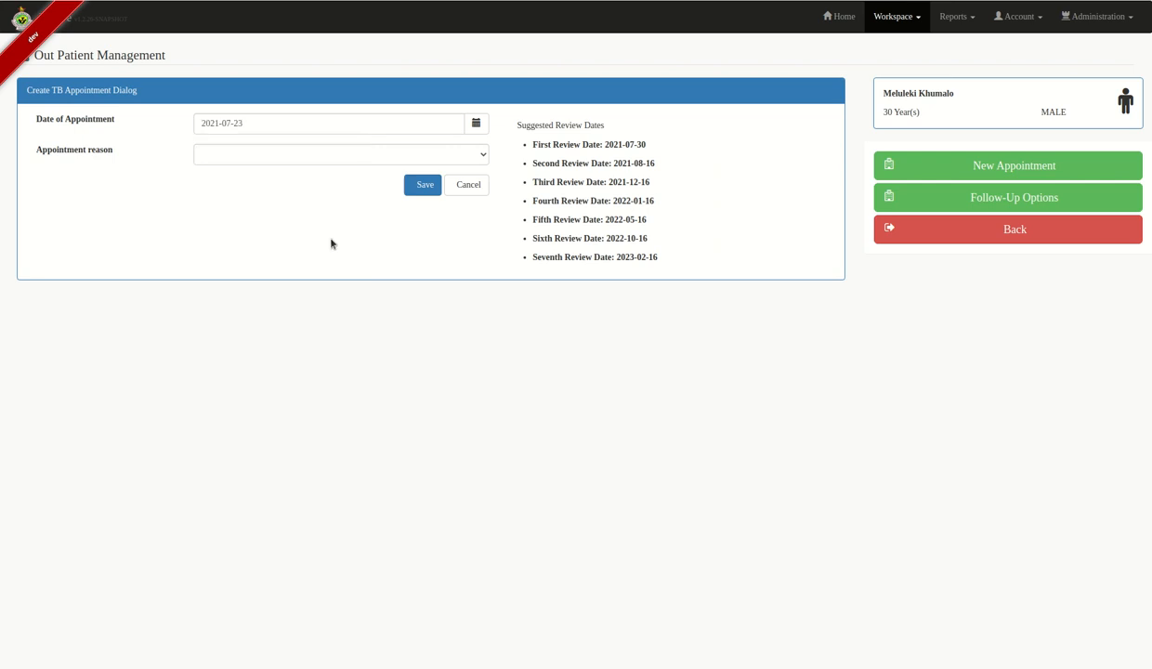
pyautogui.click(461, 159)
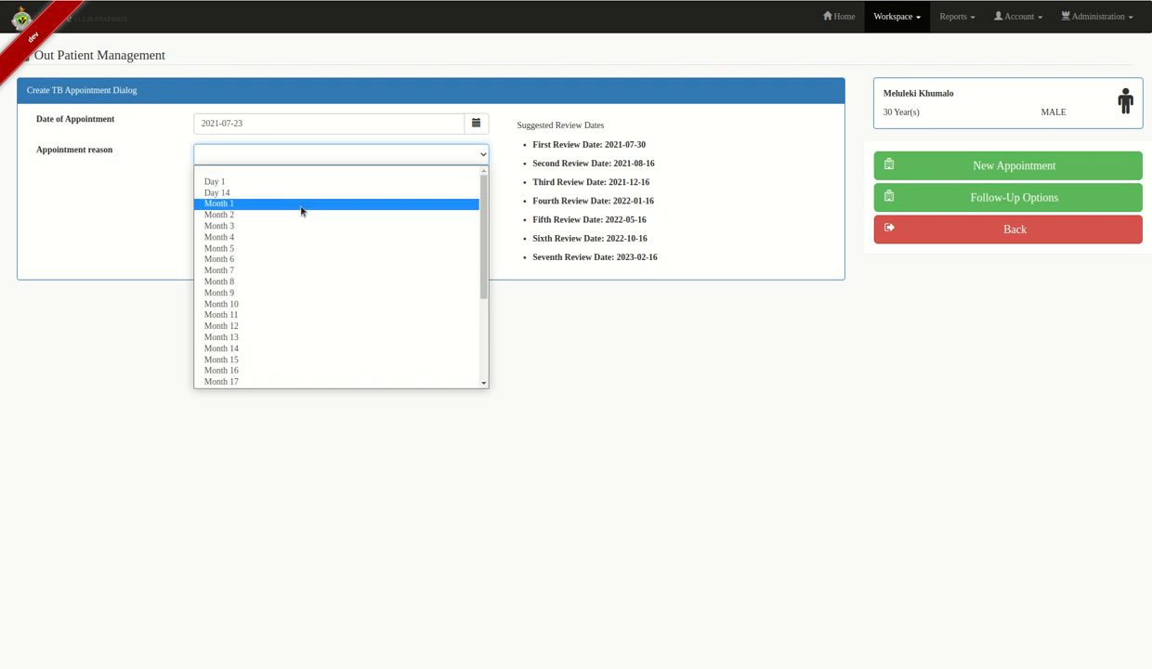
pyautogui.scroll(-2, 291, 249)
pyautogui.scroll(-2, 278, 301)
pyautogui.scroll(5, 278, 291)
pyautogui.scroll(-5, 278, 288)
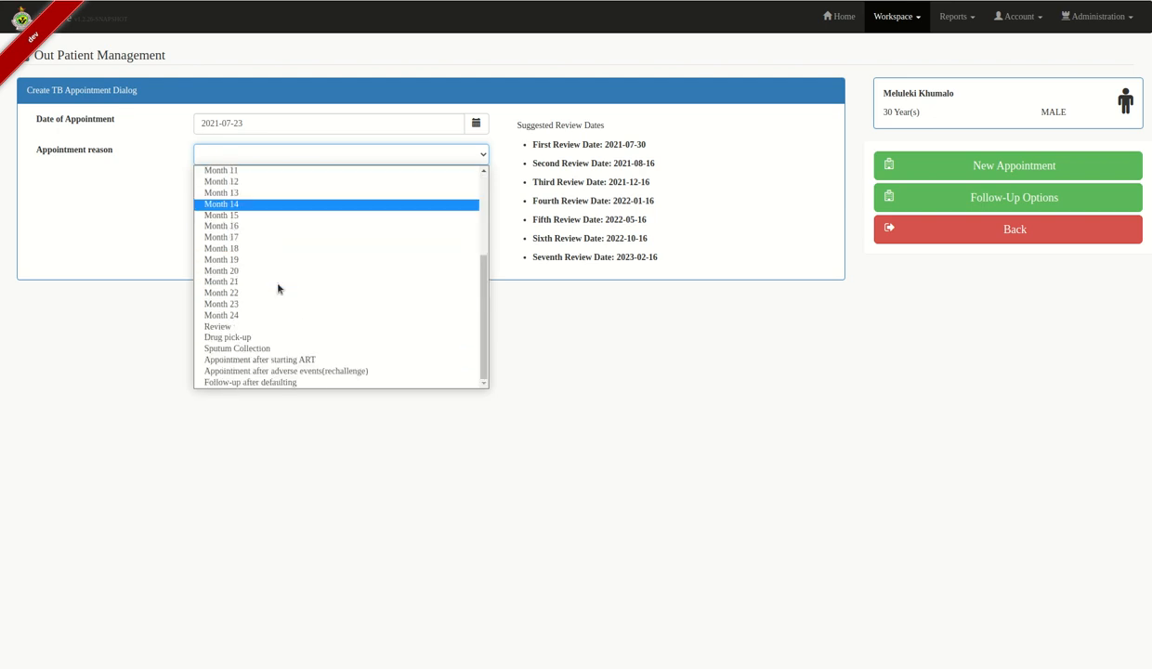
pyautogui.click(265, 338)
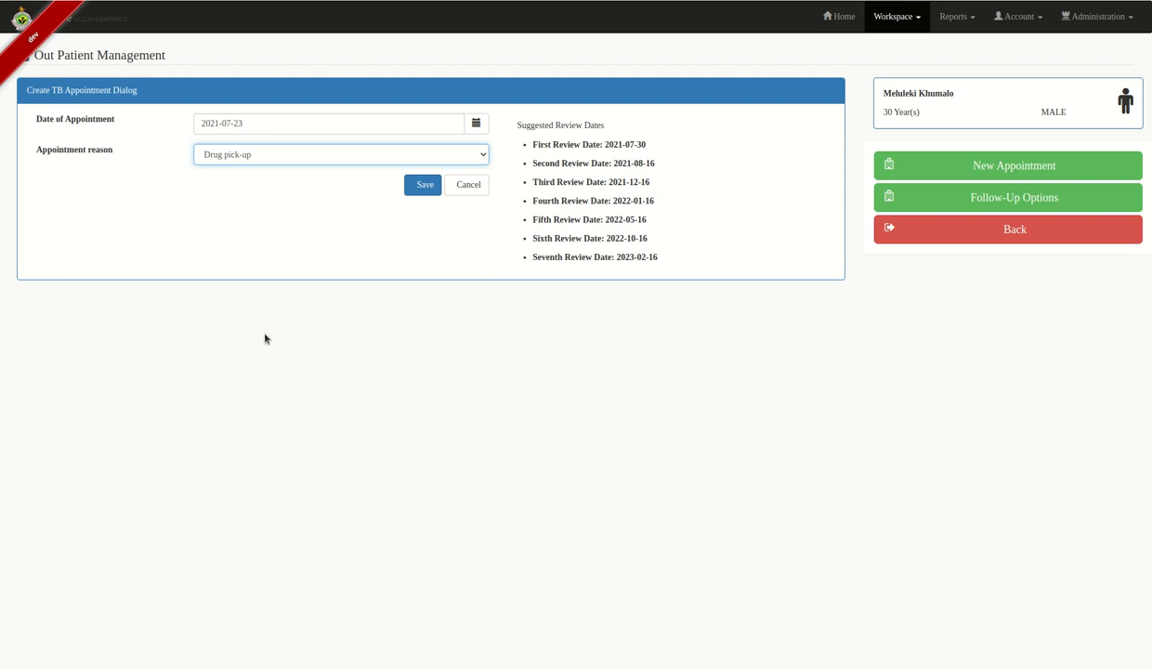
pyautogui.click(414, 191)
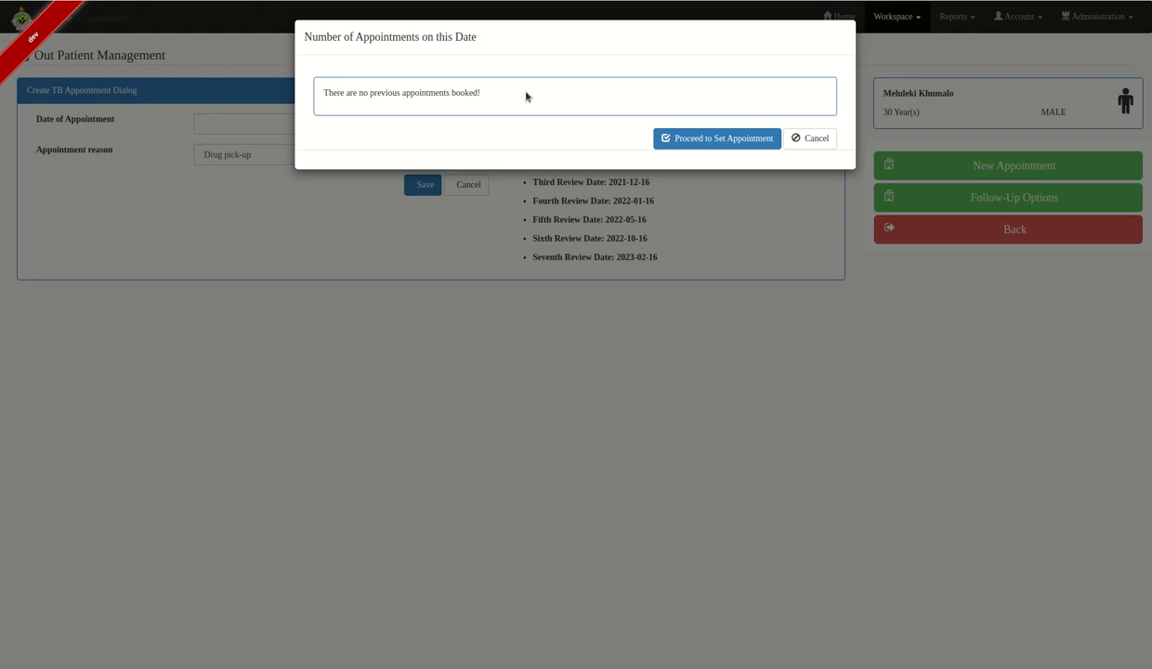
pyautogui.click(694, 140)
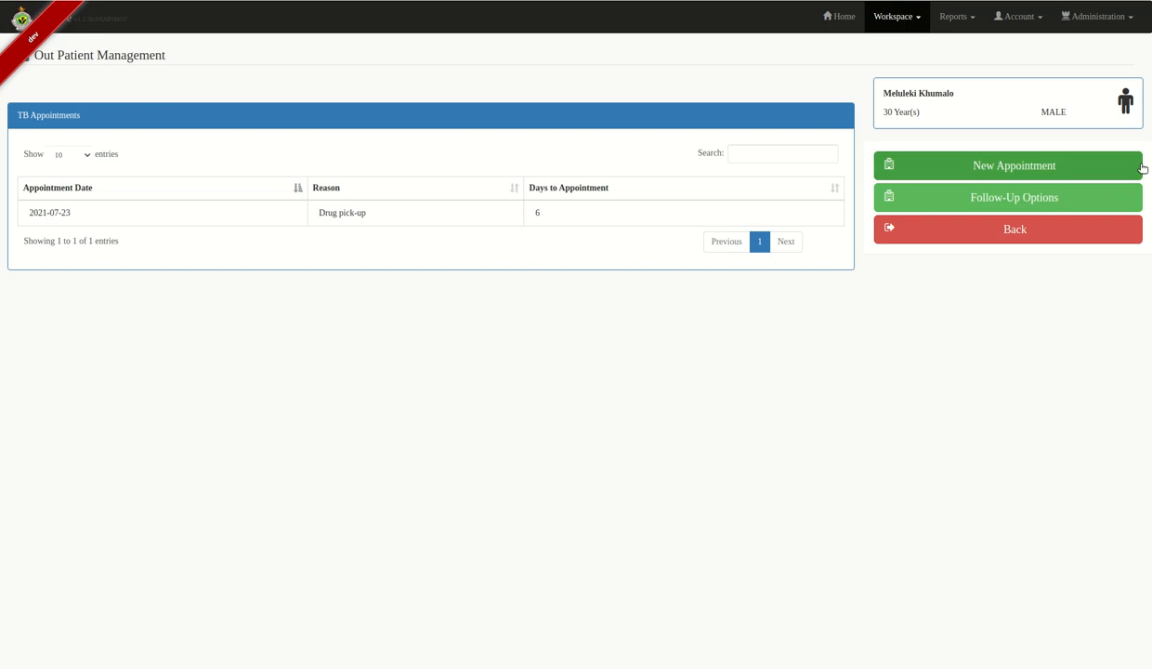
# - Verify the new booking in the appointments list, then bring up the TB Outcome form (CURRENT, 2021-07-15)
pyautogui.click(1027, 231)
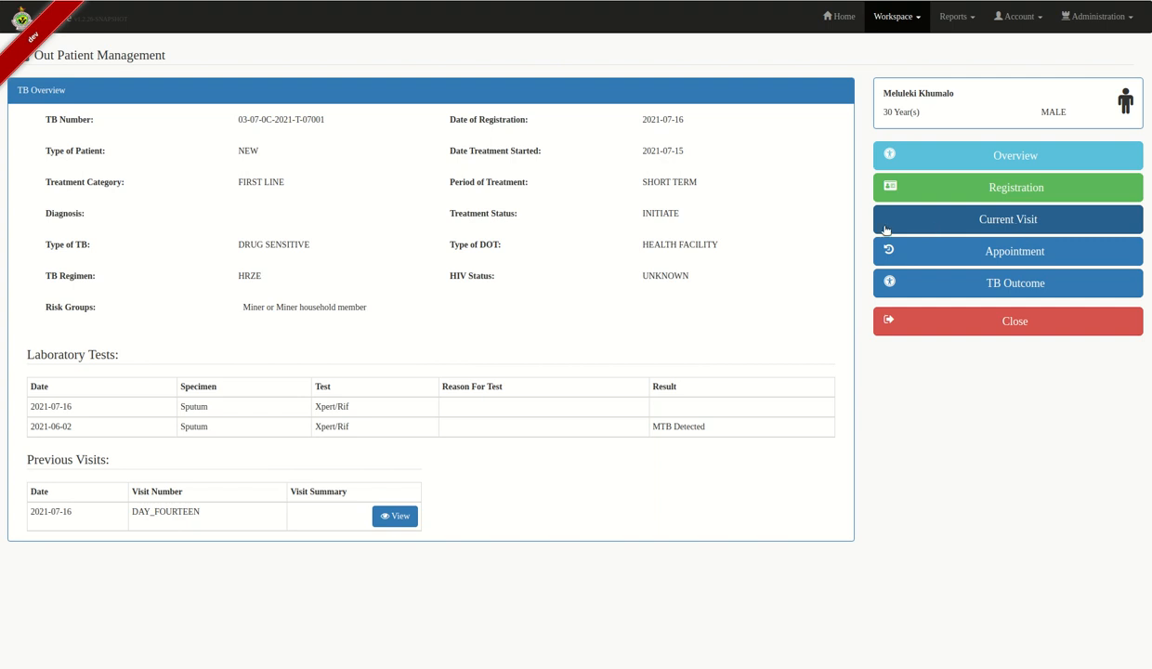
pyautogui.click(1083, 259)
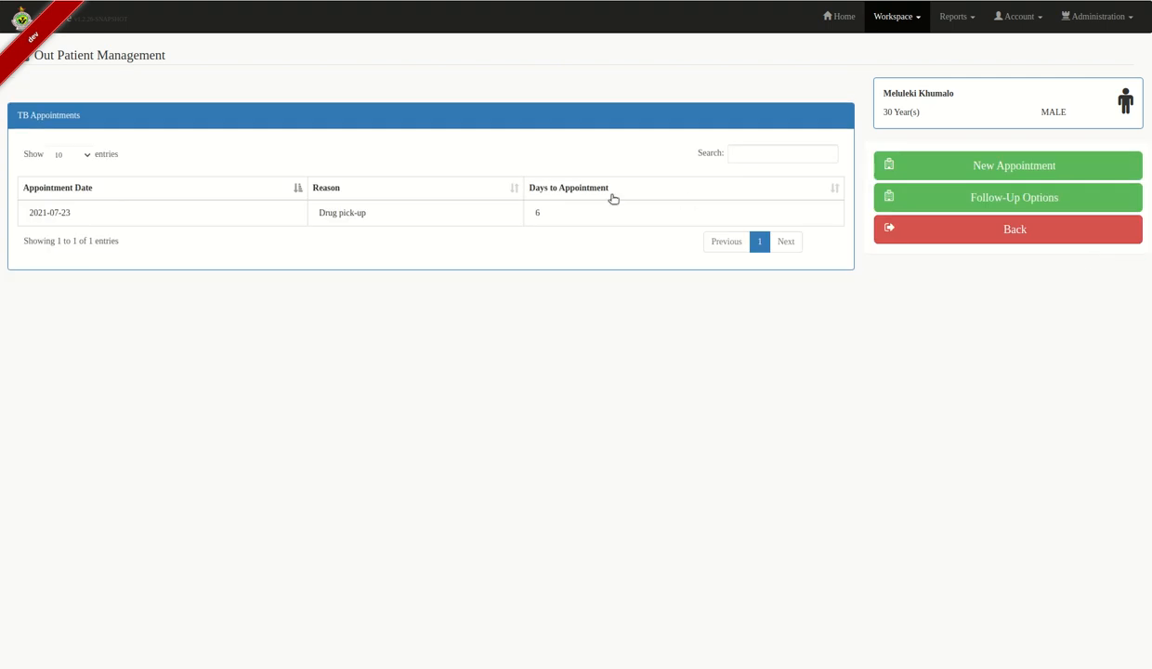
pyautogui.click(1047, 234)
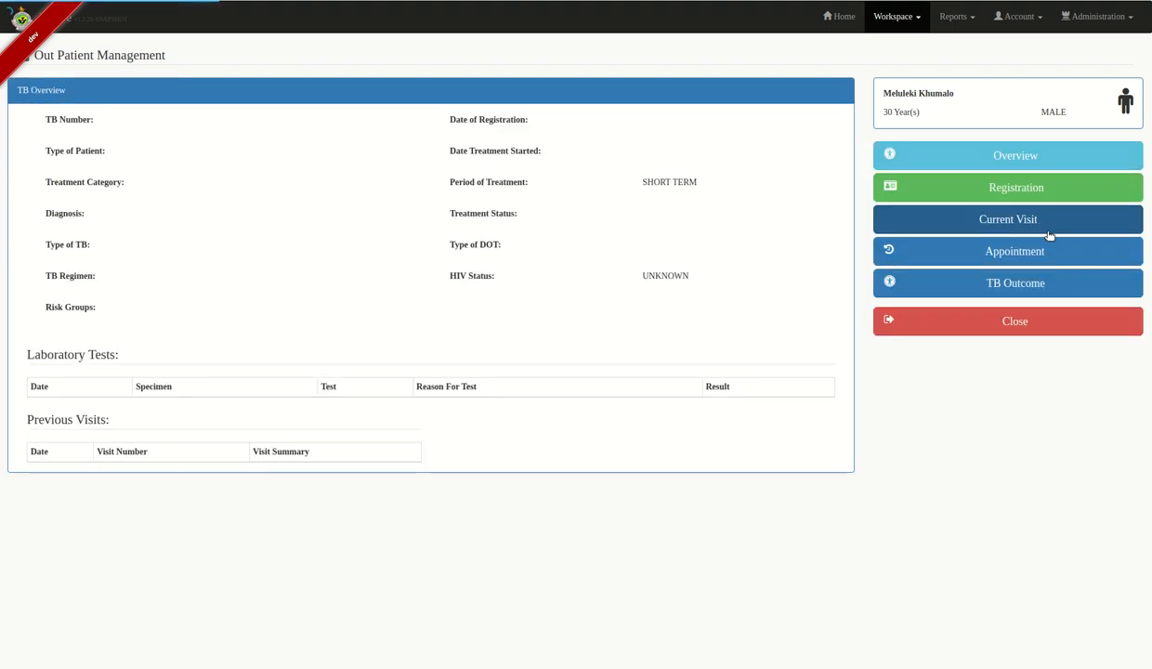
pyautogui.click(1101, 284)
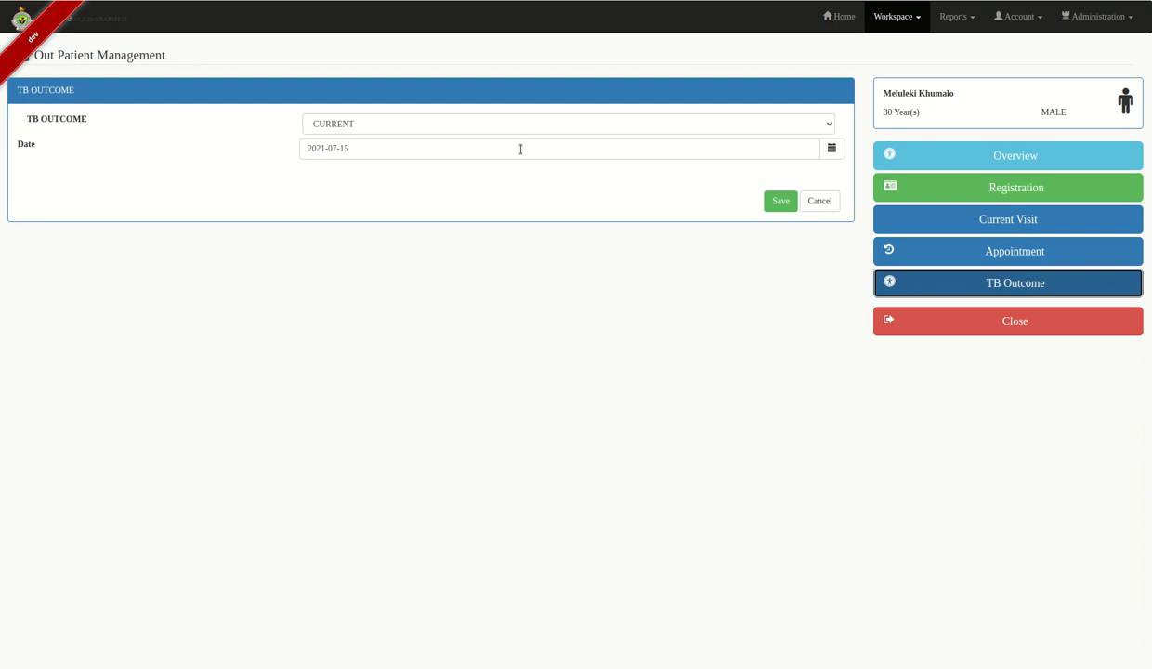
# - Close the TB record and discharge the patient from the TB Unit queue
pyautogui.click(1075, 320)
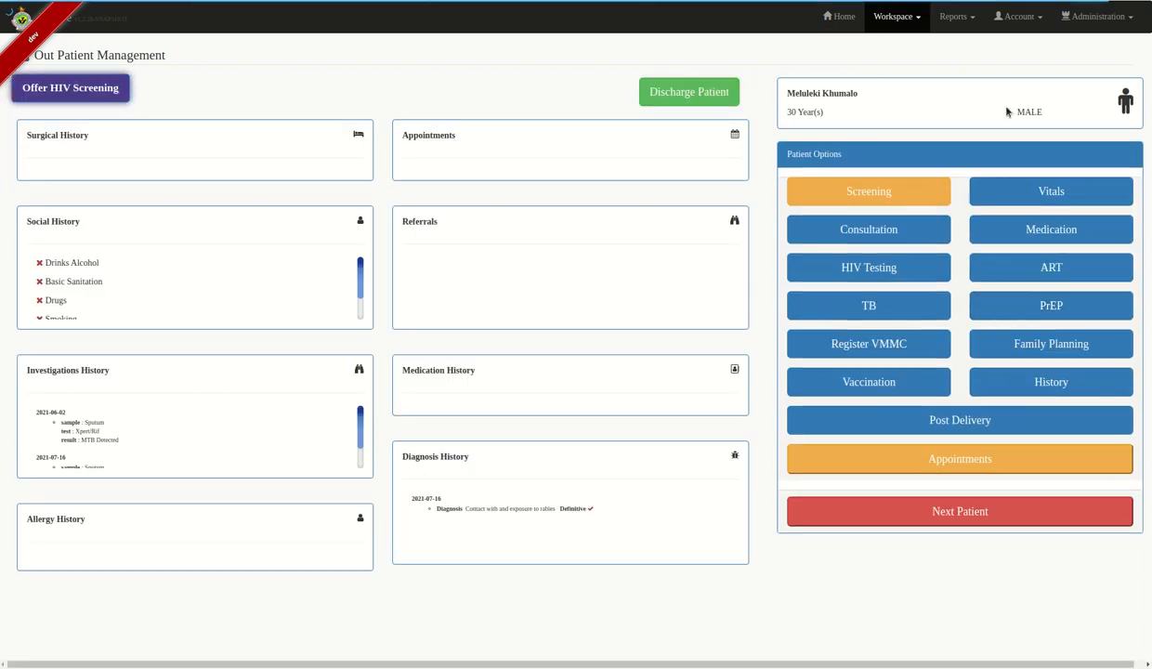
pyautogui.click(702, 93)
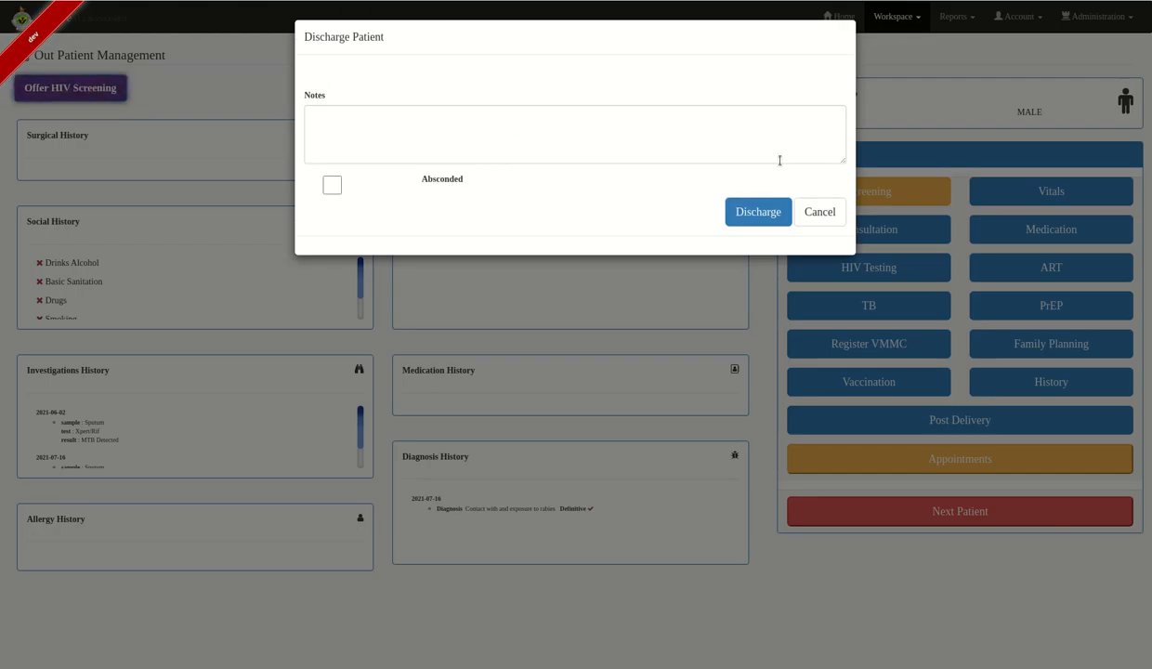
pyautogui.click(755, 213)
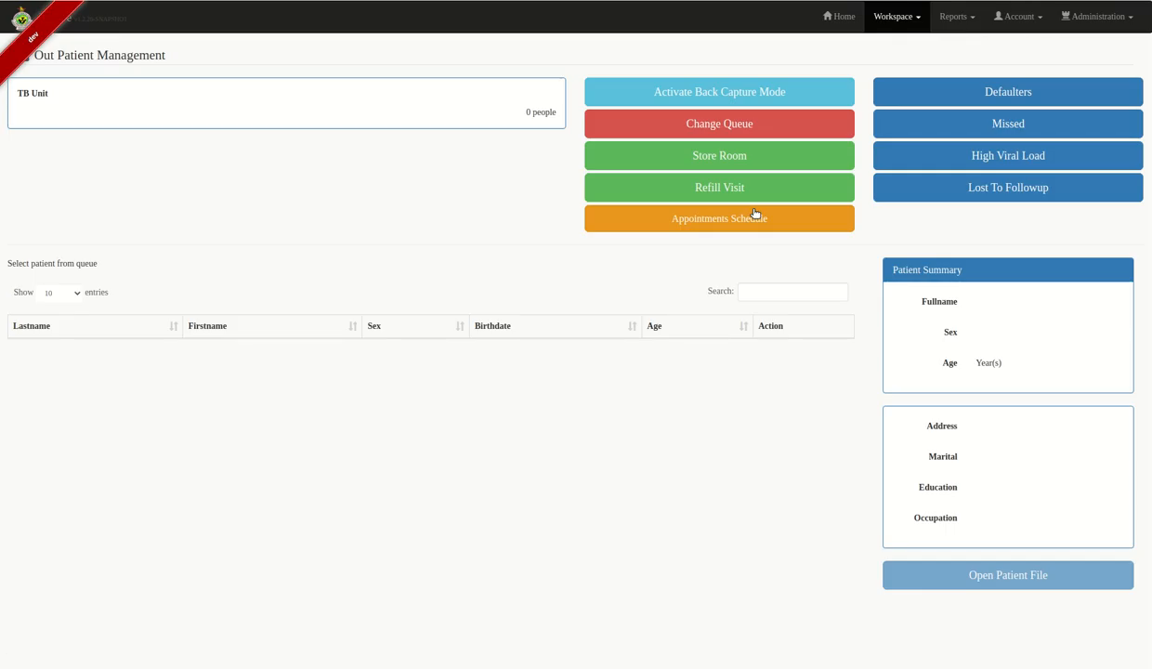